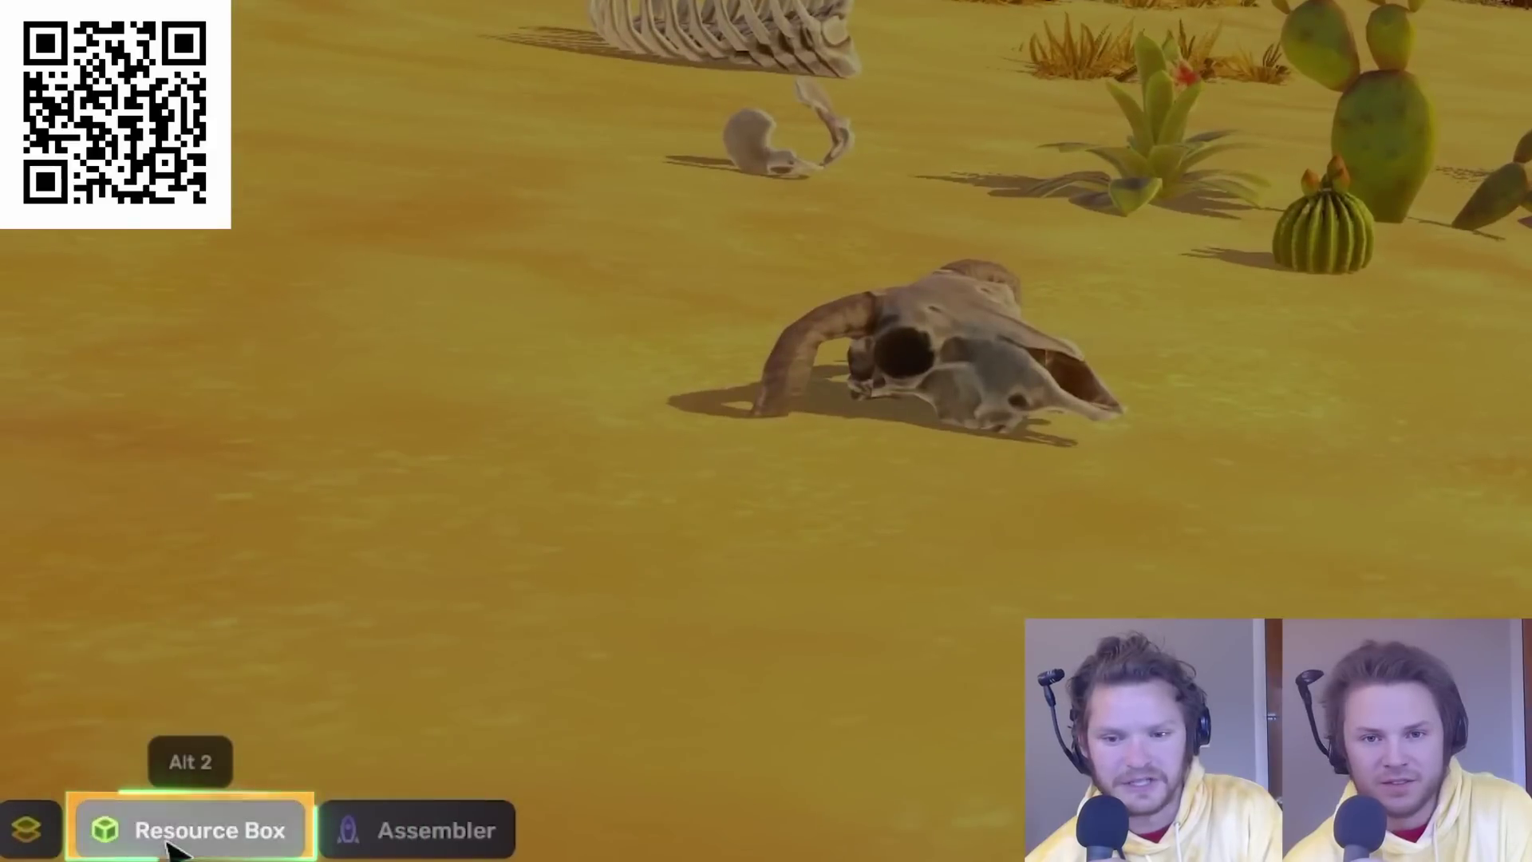
Step: Add the free Dog model from the Asset Library into the house scene
left_click(65, 845)
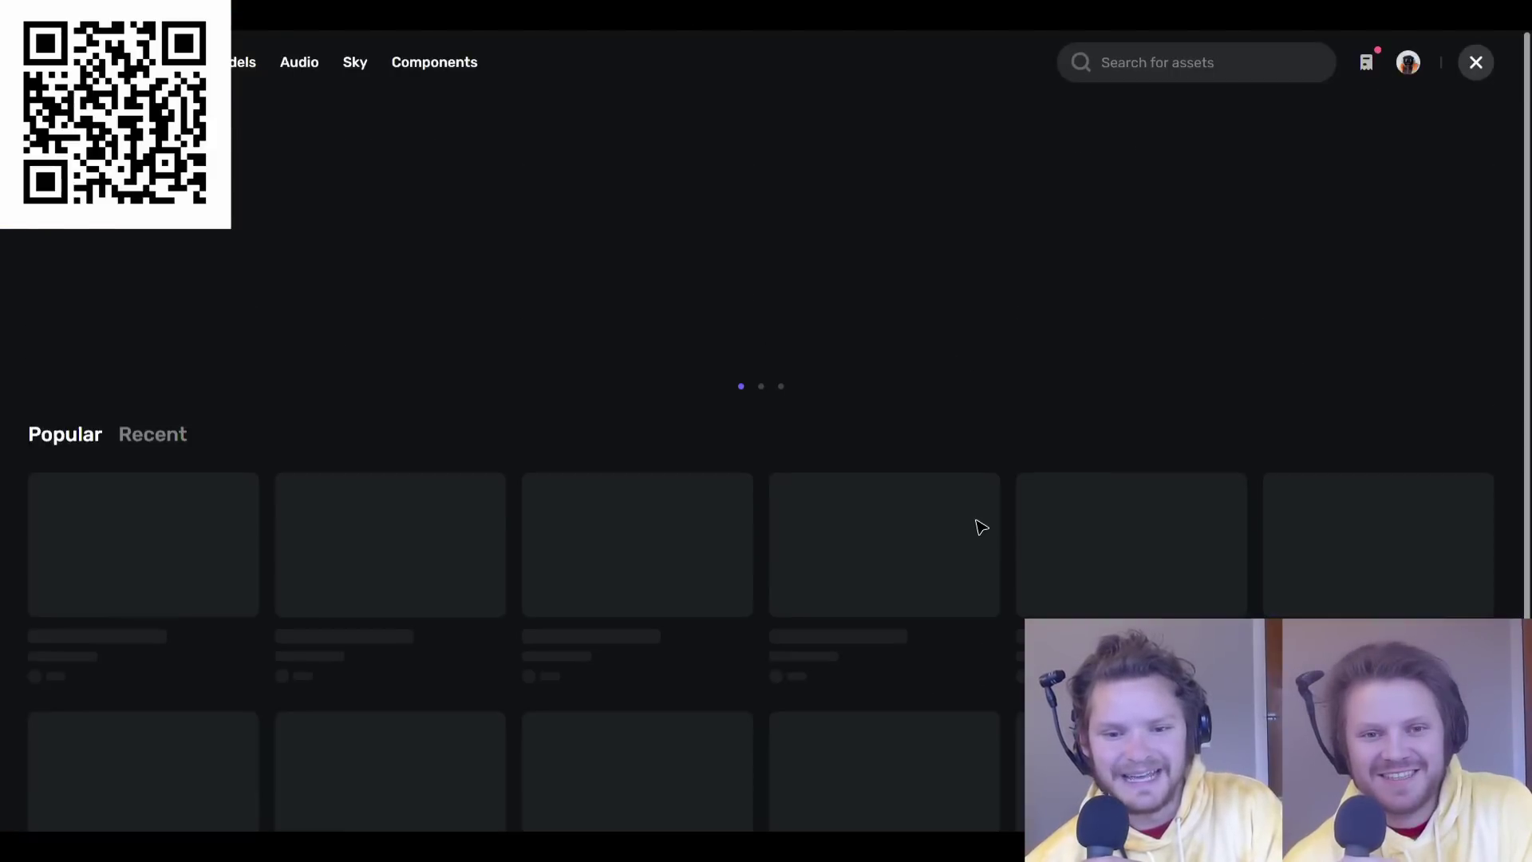
scroll(979, 525, "down", 15)
scroll(772, 534, "down", 5)
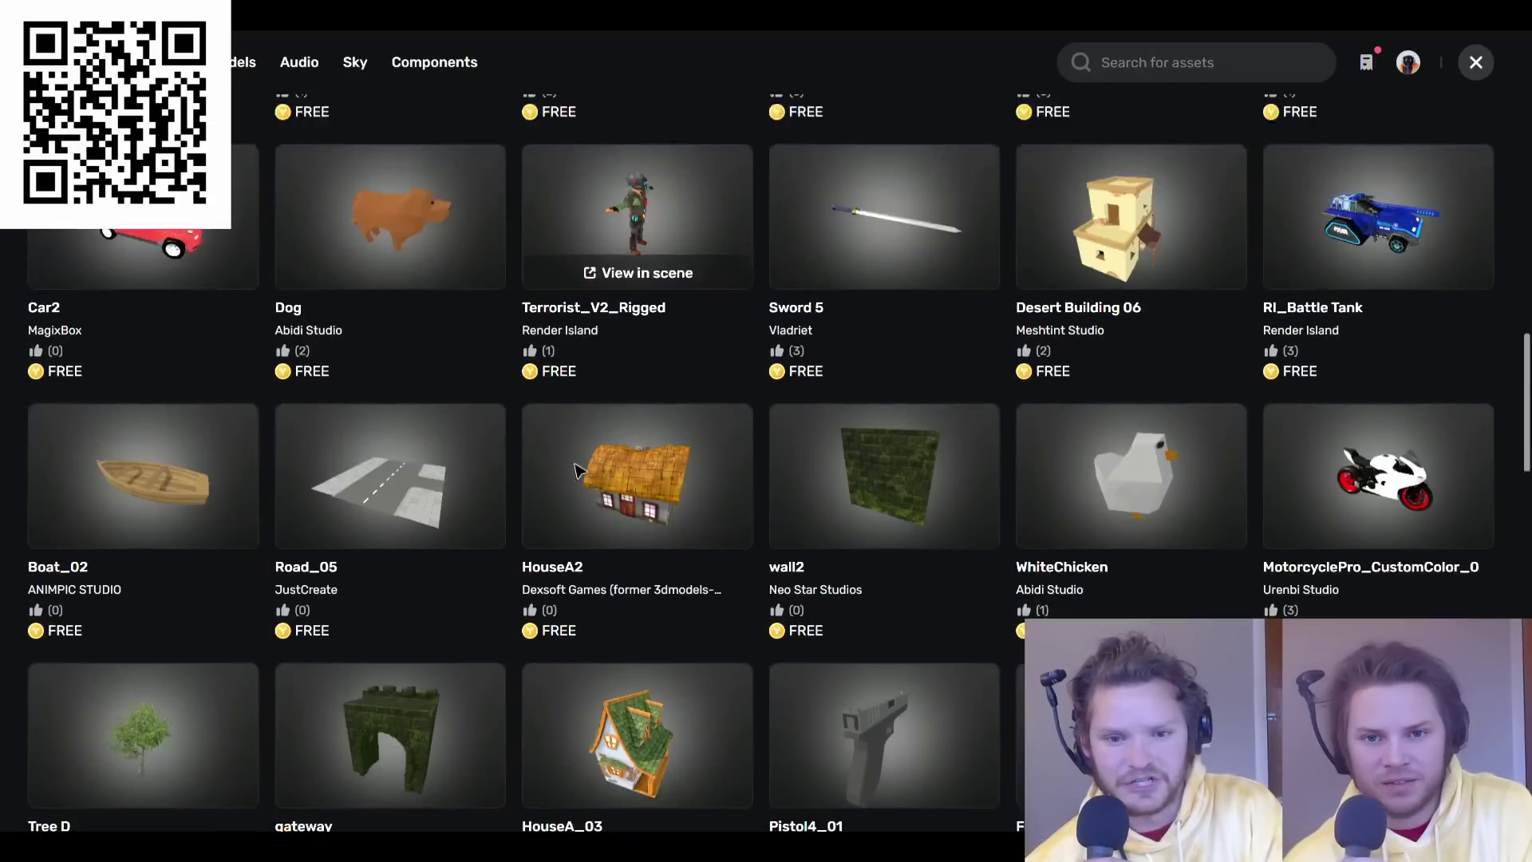
scroll(438, 247, "up", 4)
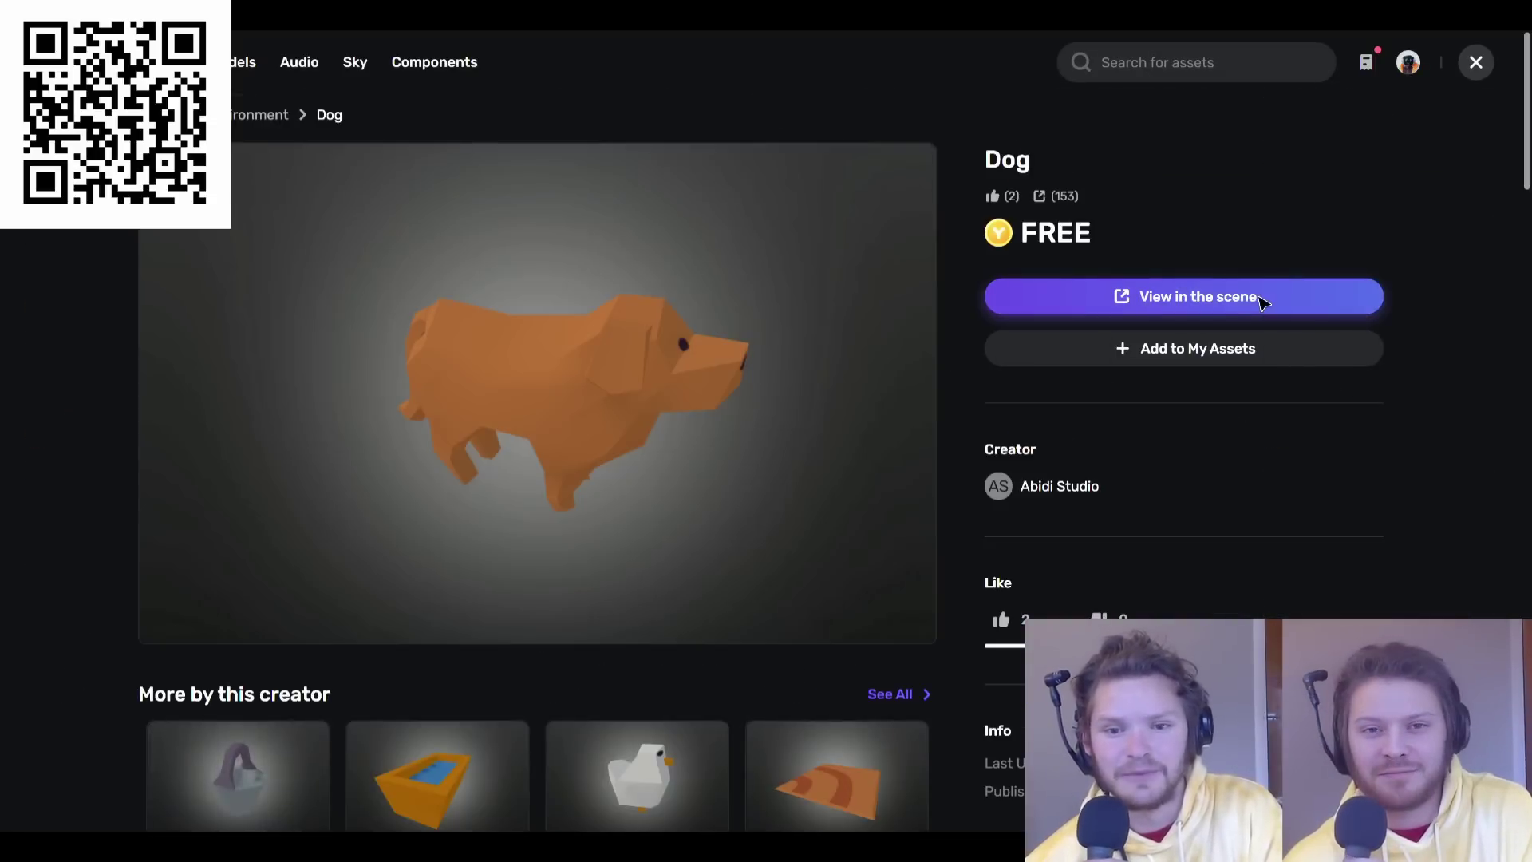
left_click(1269, 301)
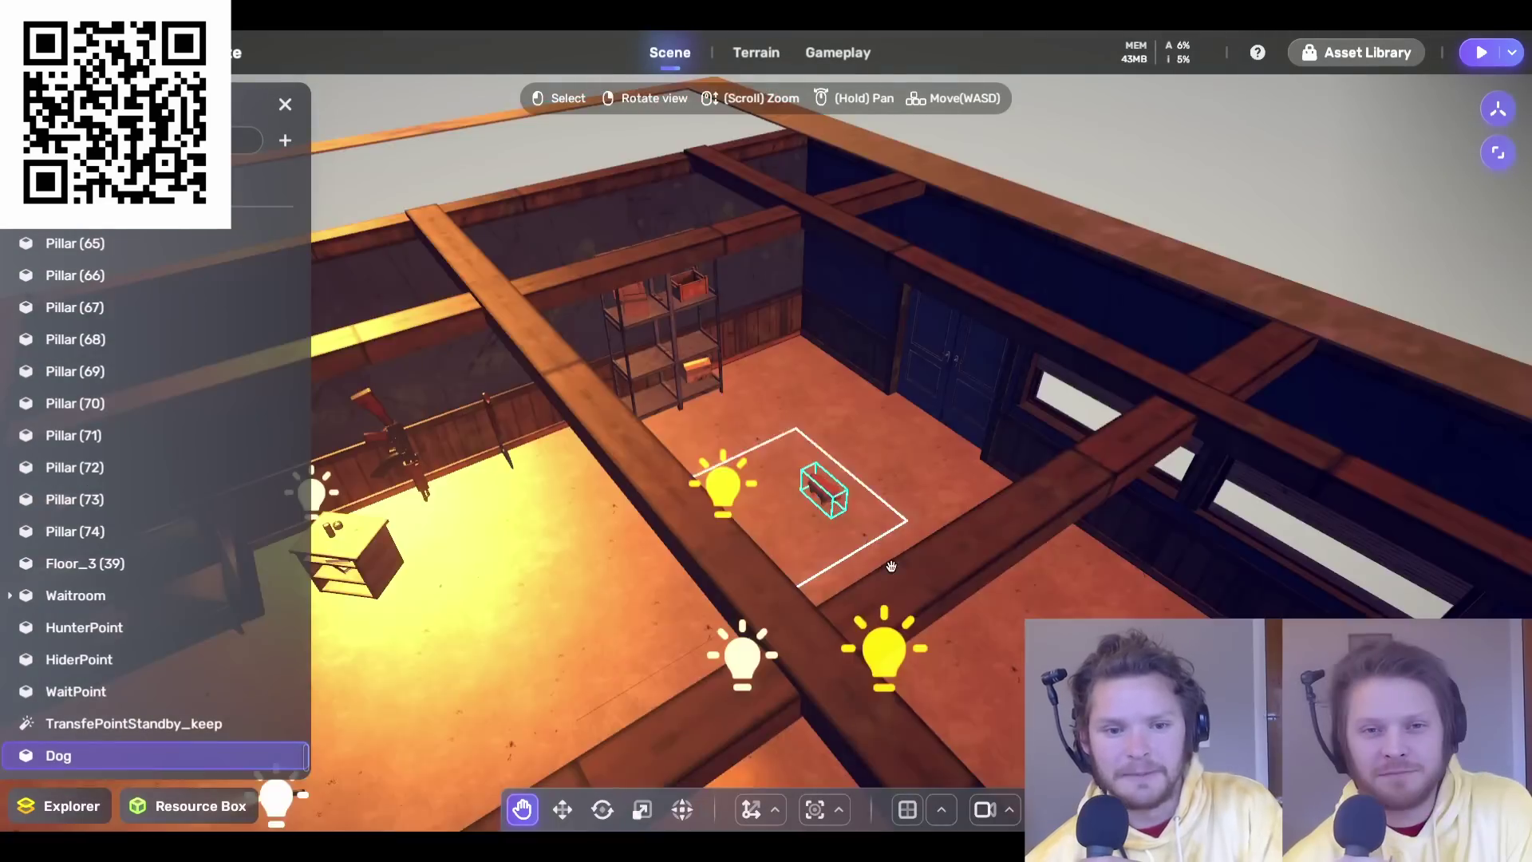
left_click_drag(891, 566, 856, 536)
Step: Lower the dog onto the floor and scale it up to a huge size
left_click(285, 104)
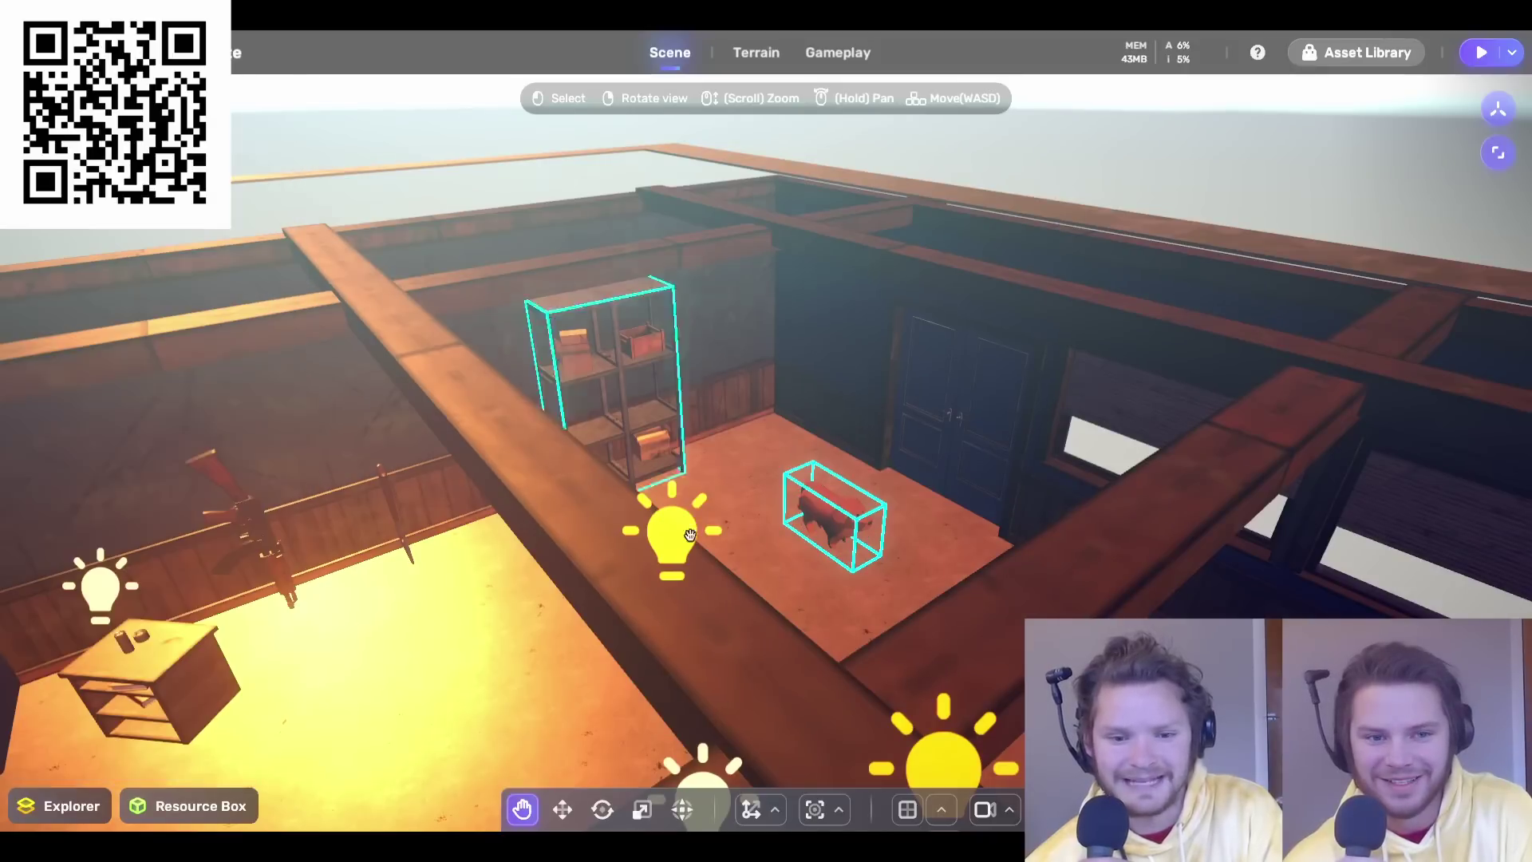
left_click(563, 809)
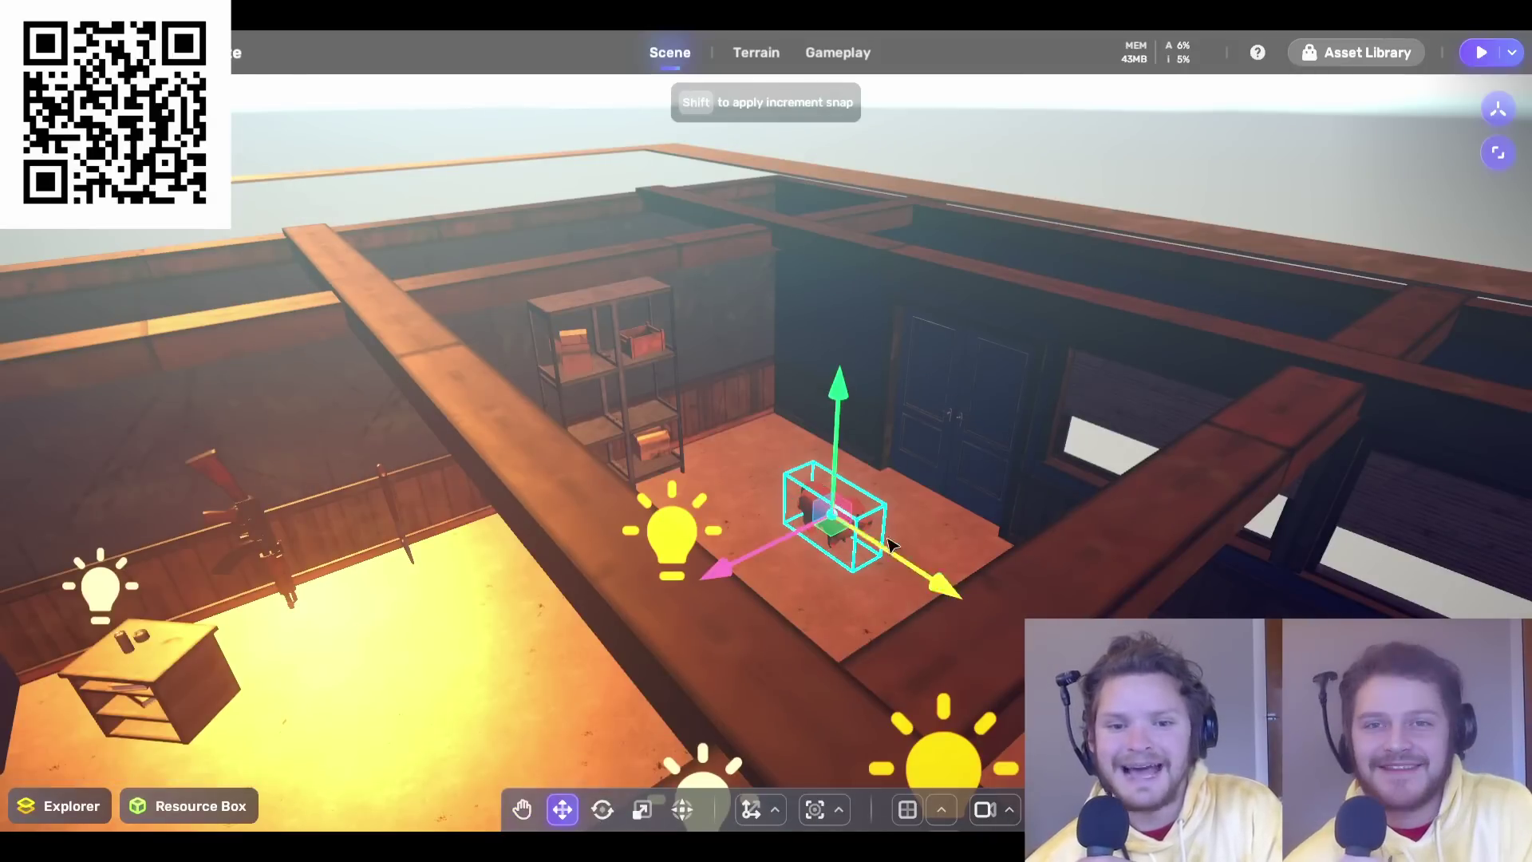
left_click(814, 809)
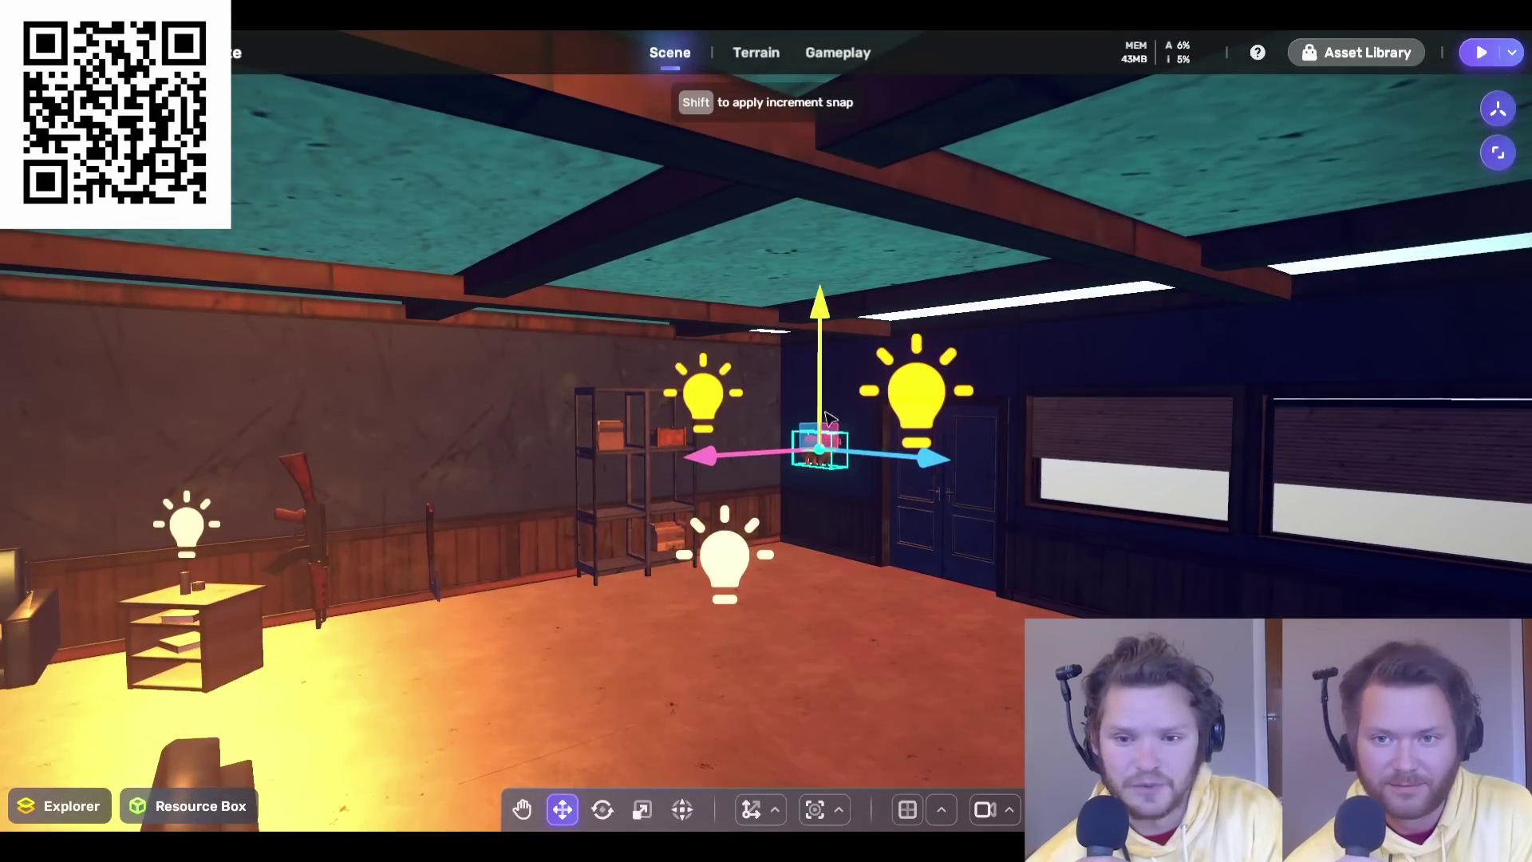
left_click_drag(826, 416, 916, 742)
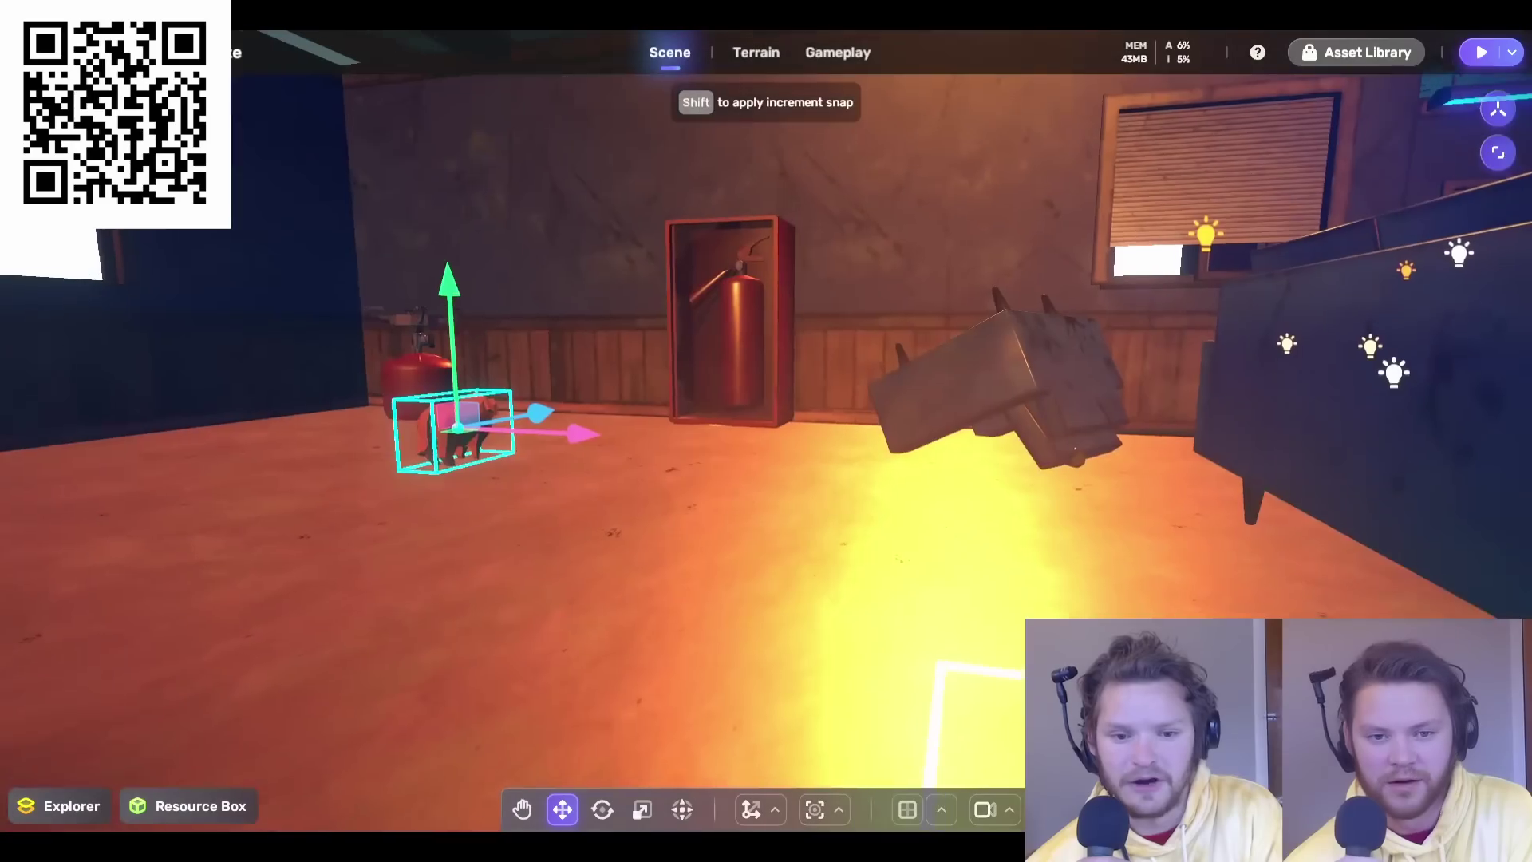
left_click(659, 818)
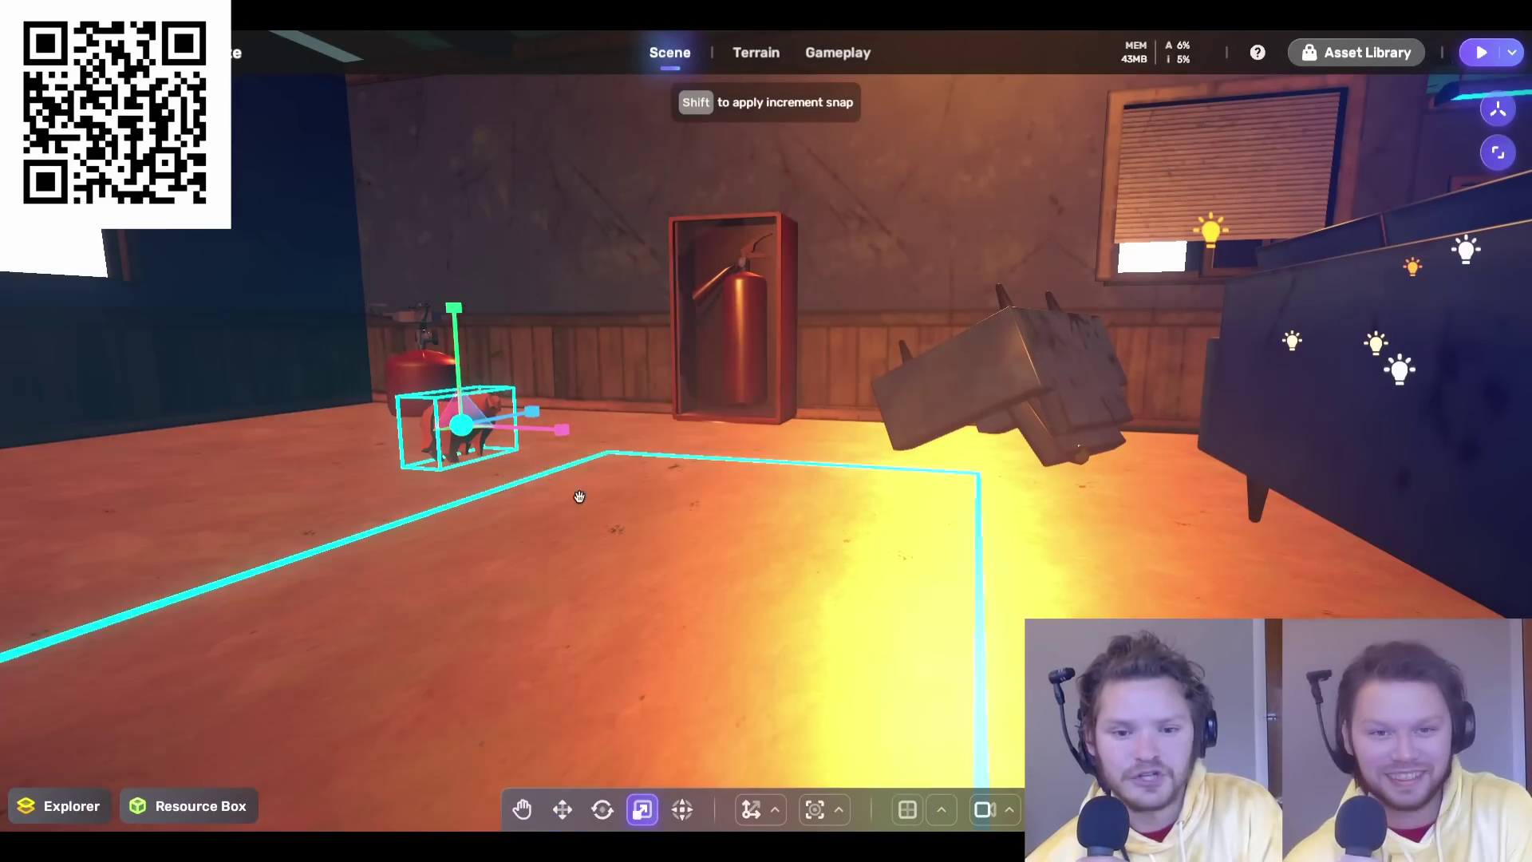
left_click_drag(485, 444, 450, 564)
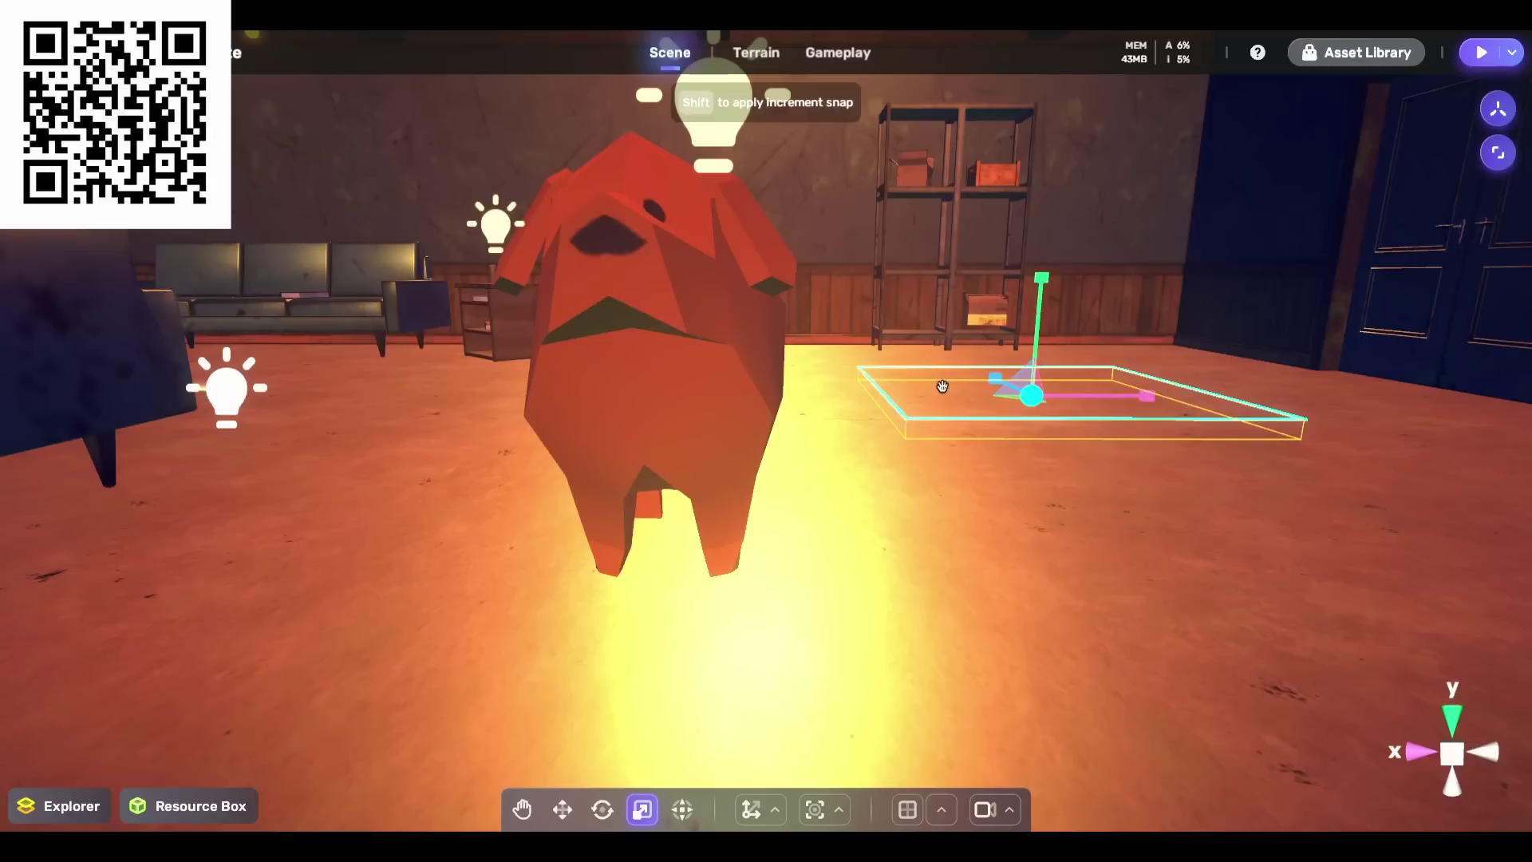
Step: Add the community Behavior_PlayerTransform component to the dog in its Gameplay settings
left_click(1466, 156)
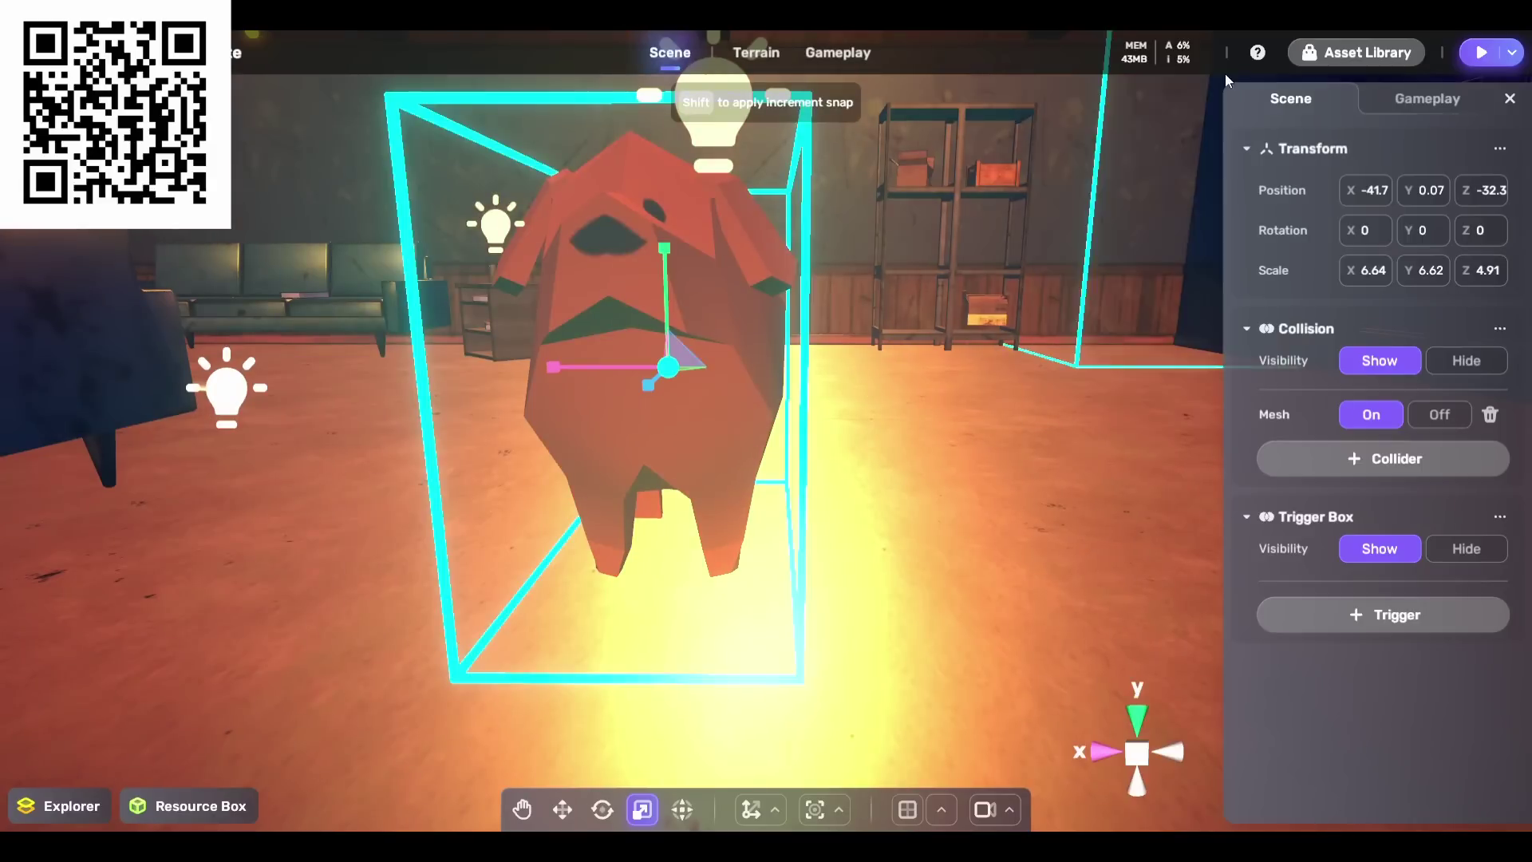
left_click(1432, 103)
left_click(1440, 549)
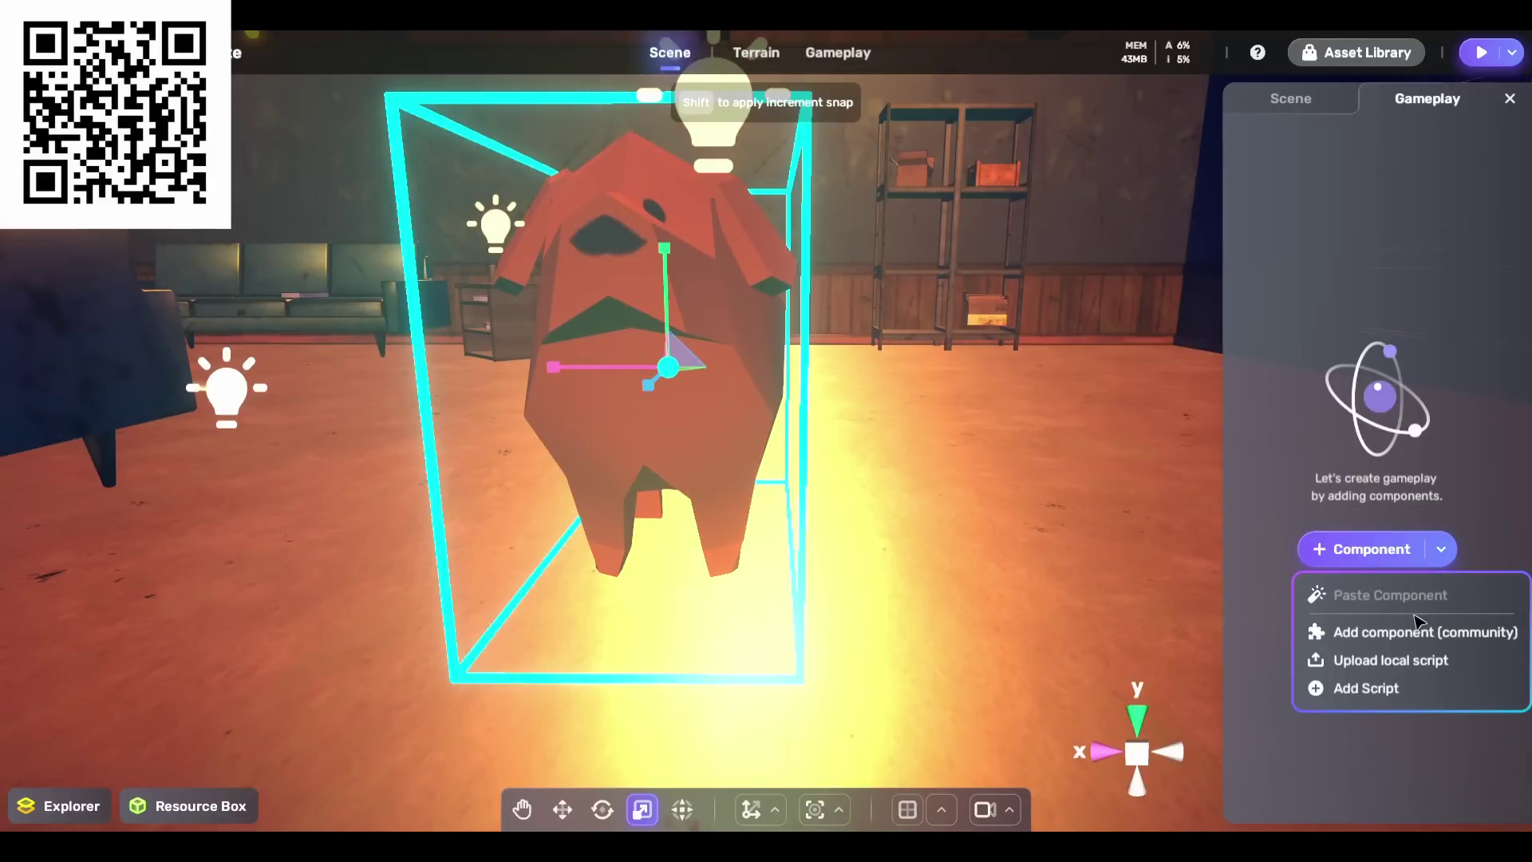
left_click(1364, 634)
left_click(610, 363)
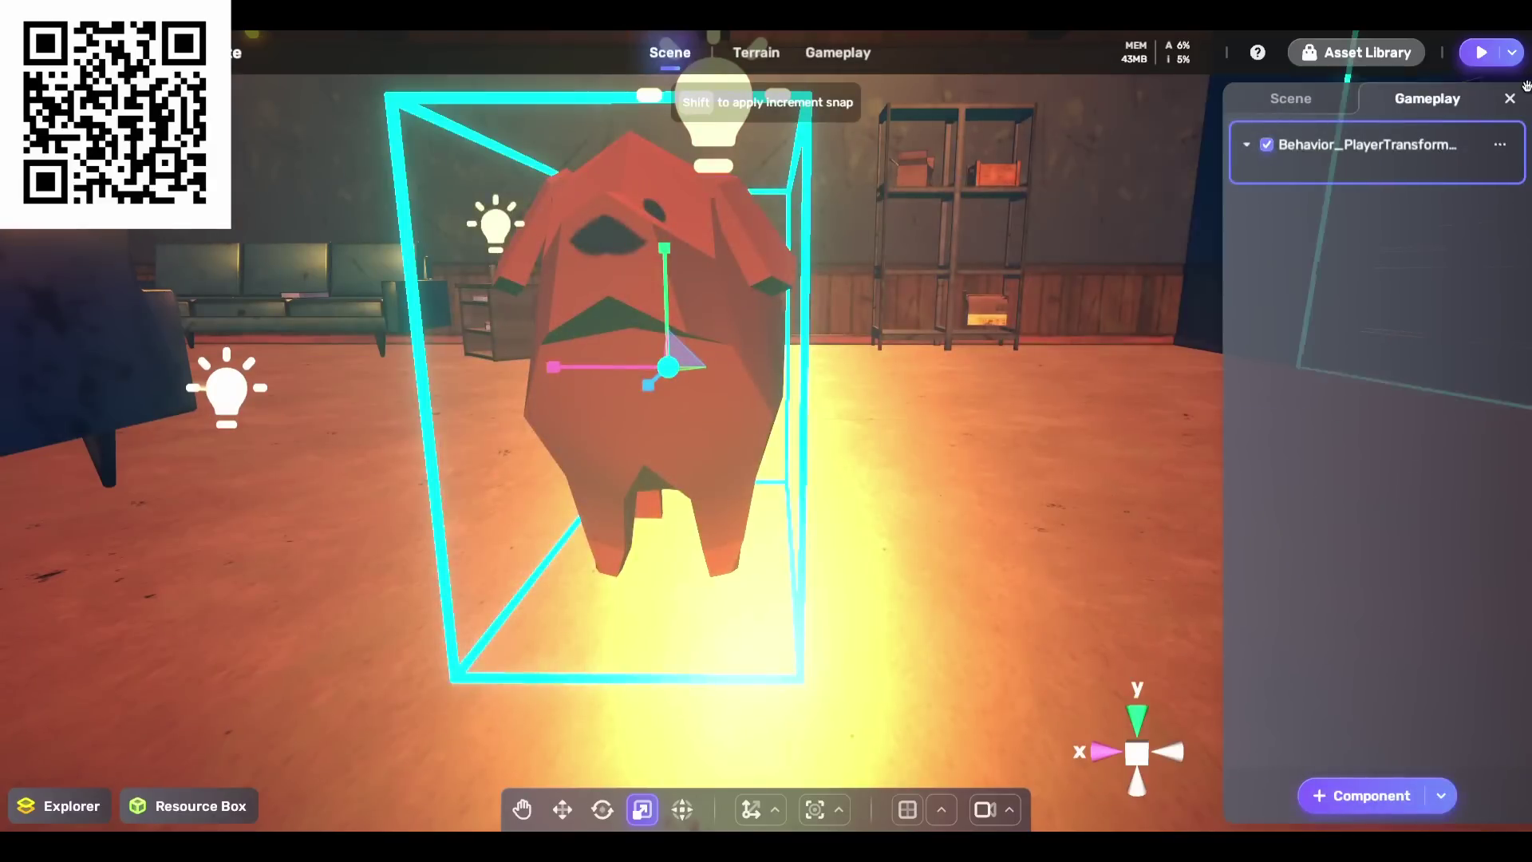
left_click_drag(917, 398, 1176, 389)
Step: Playtest by running to the dog, transforming into it, and running around the room
key("f")
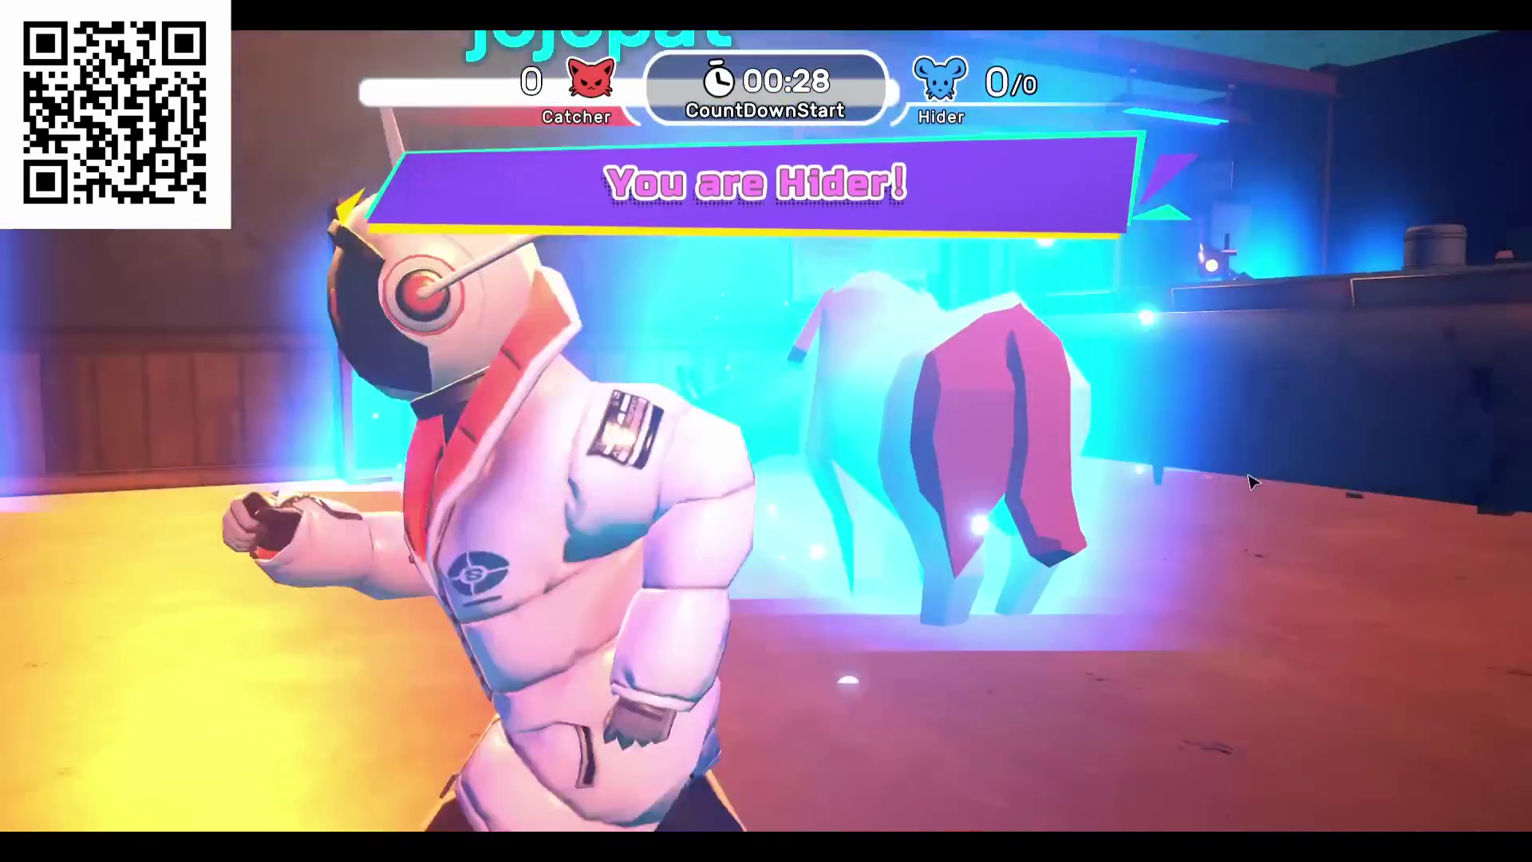
key("w")
key("e")
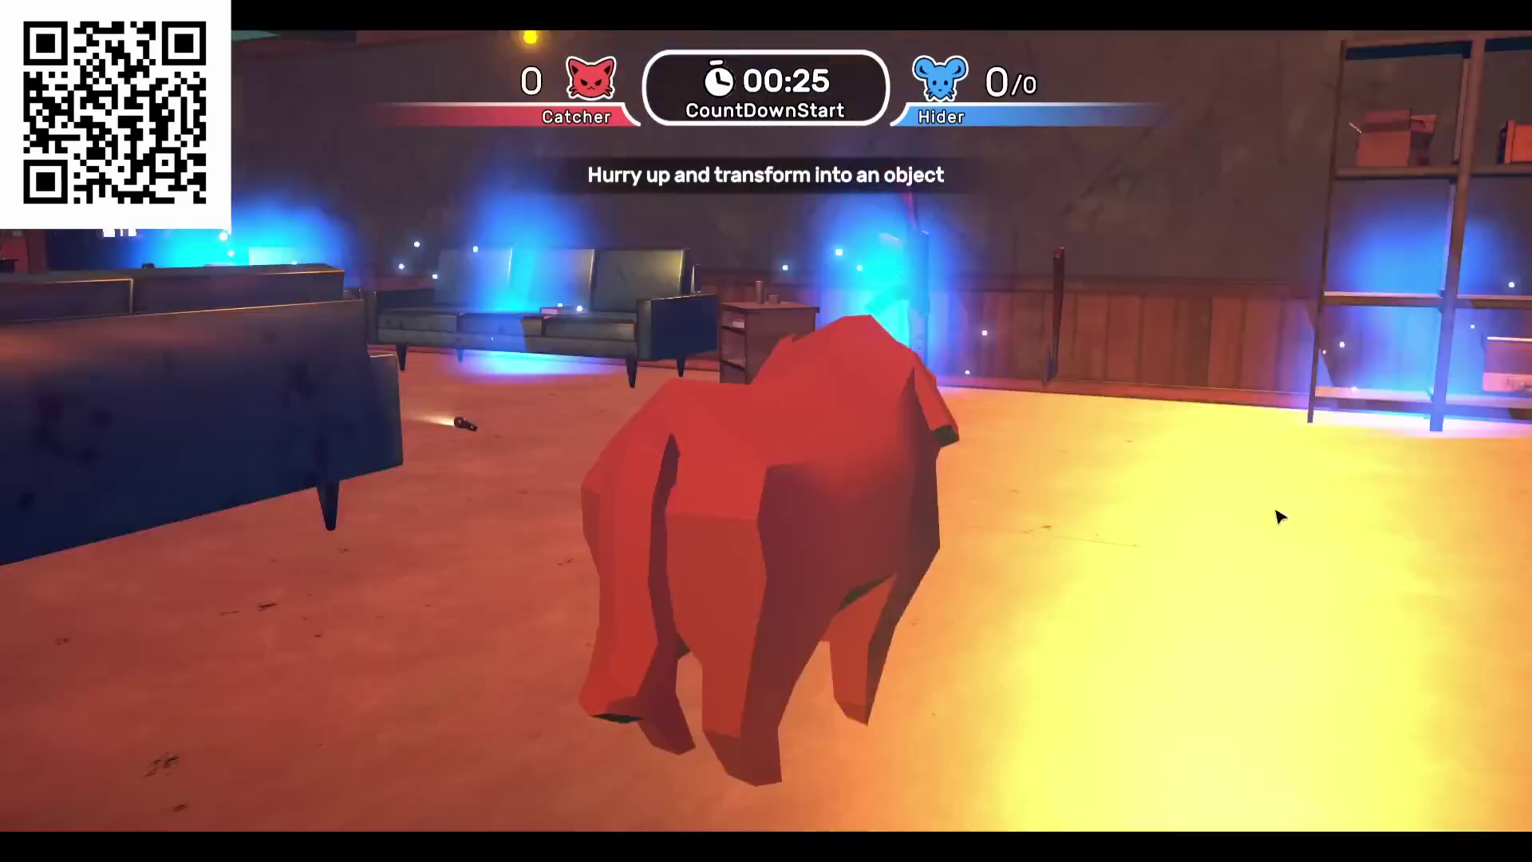
key("w")
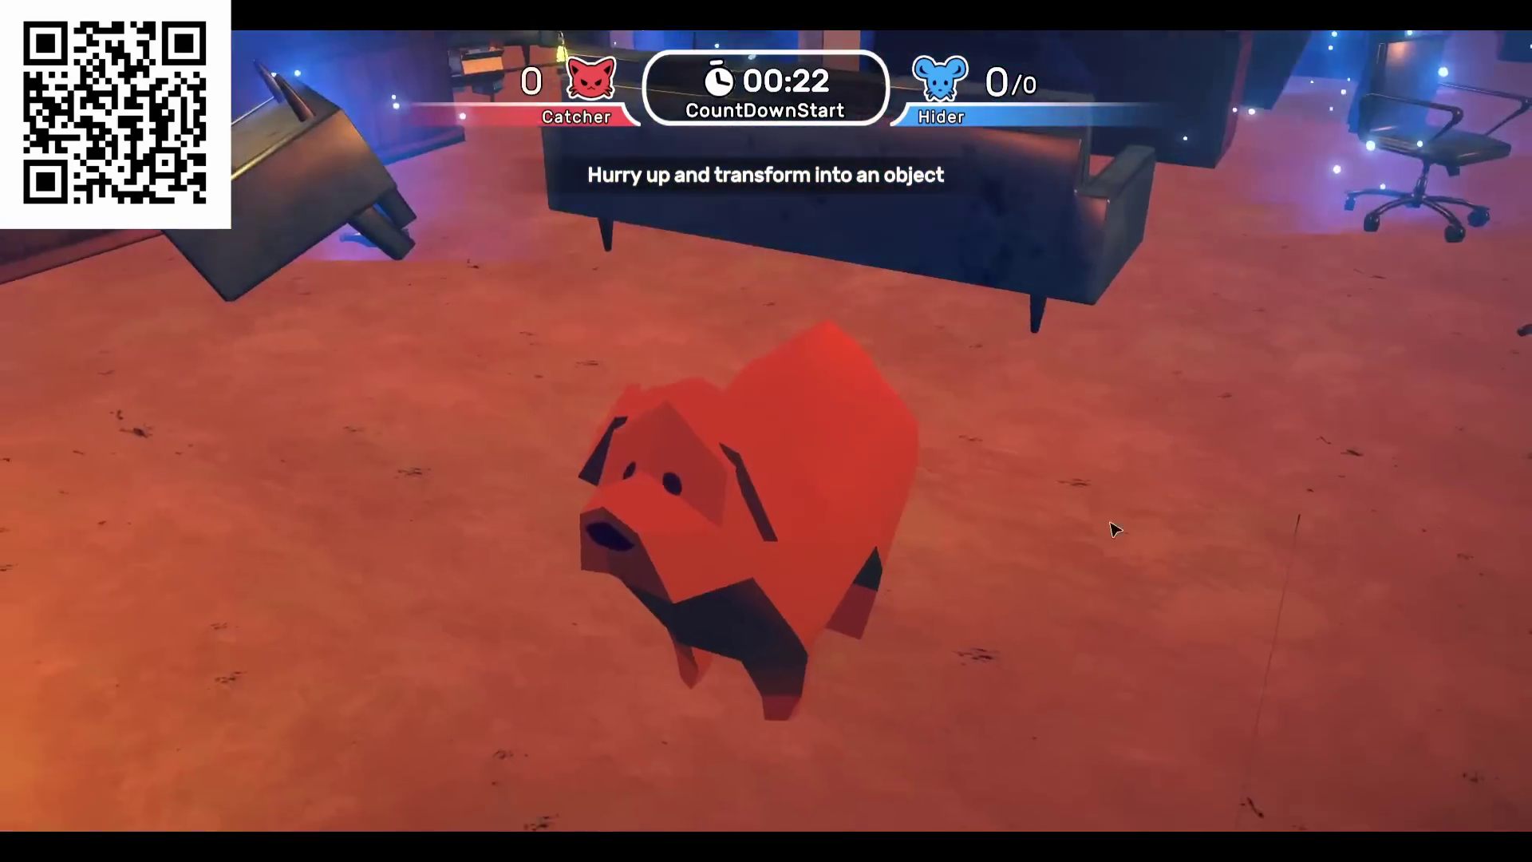
key("w")
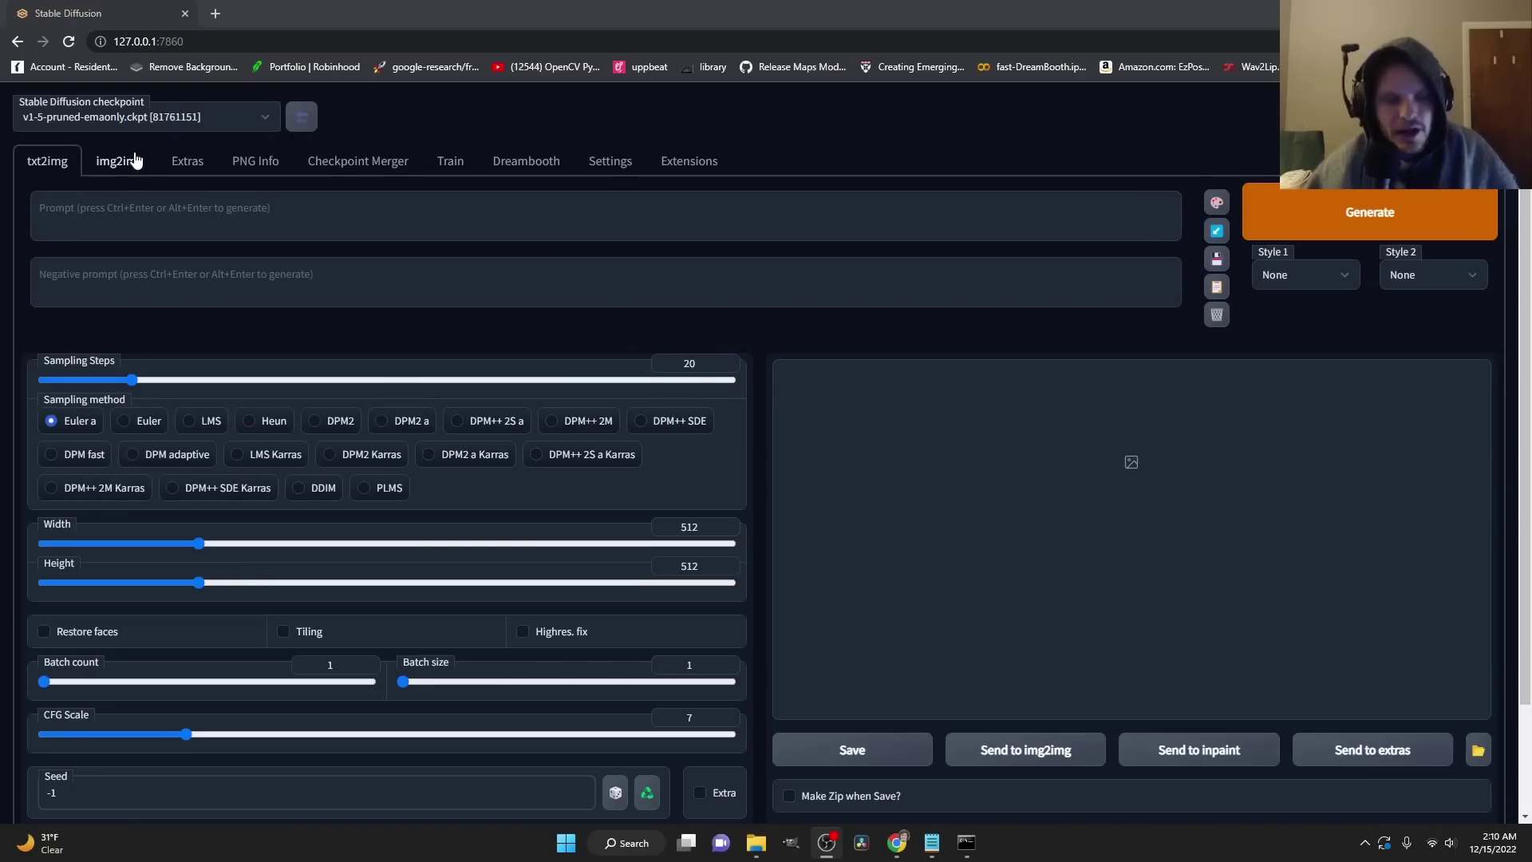
Step: Load the testrunbase portrait photo as the img2img input image
left_click(112, 170)
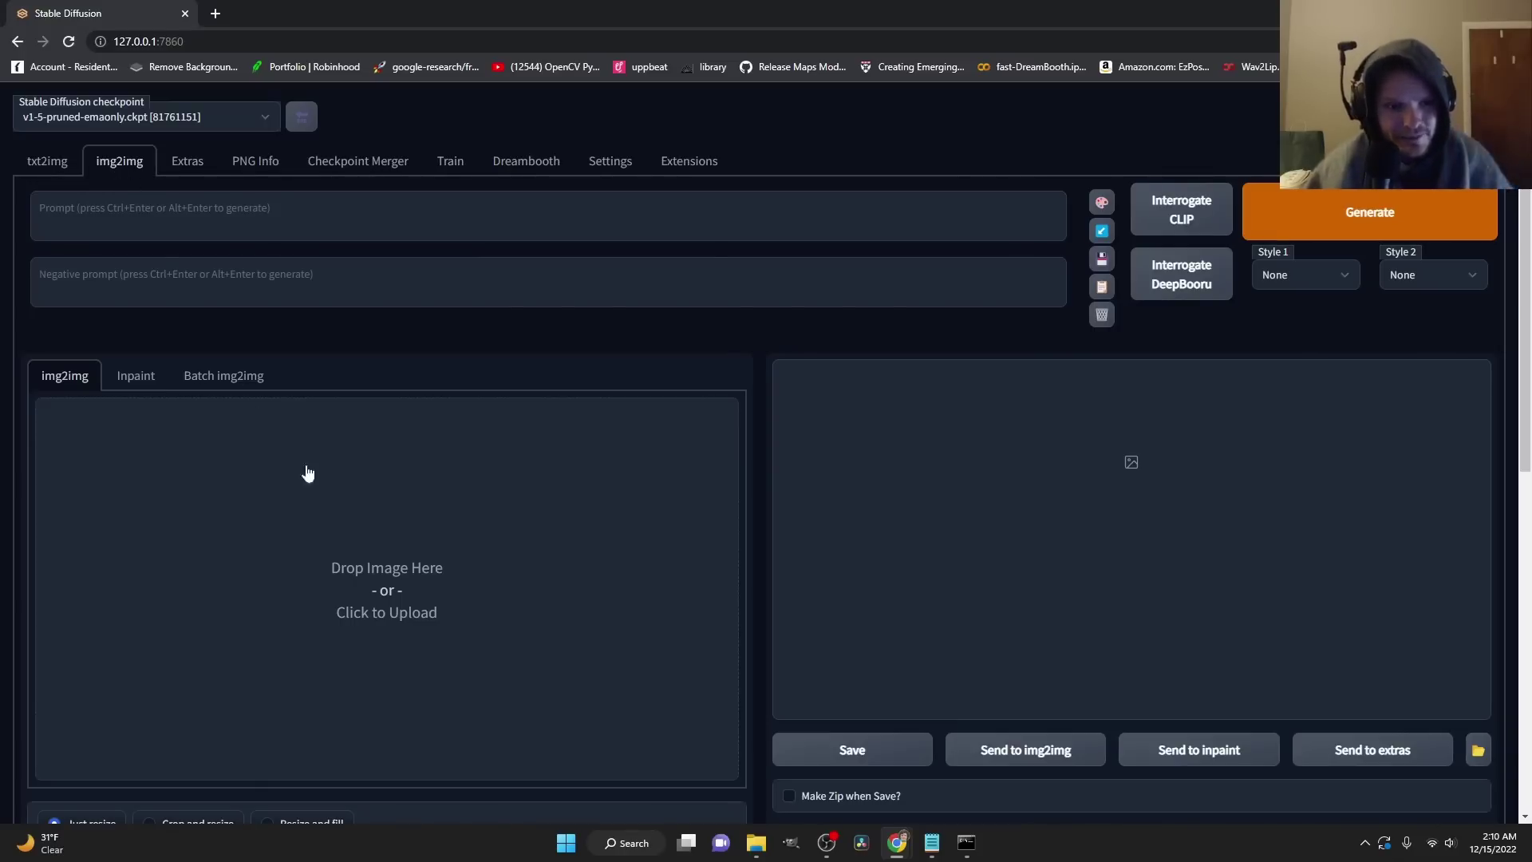
left_click(398, 573)
scroll(630, 279, "down", 5)
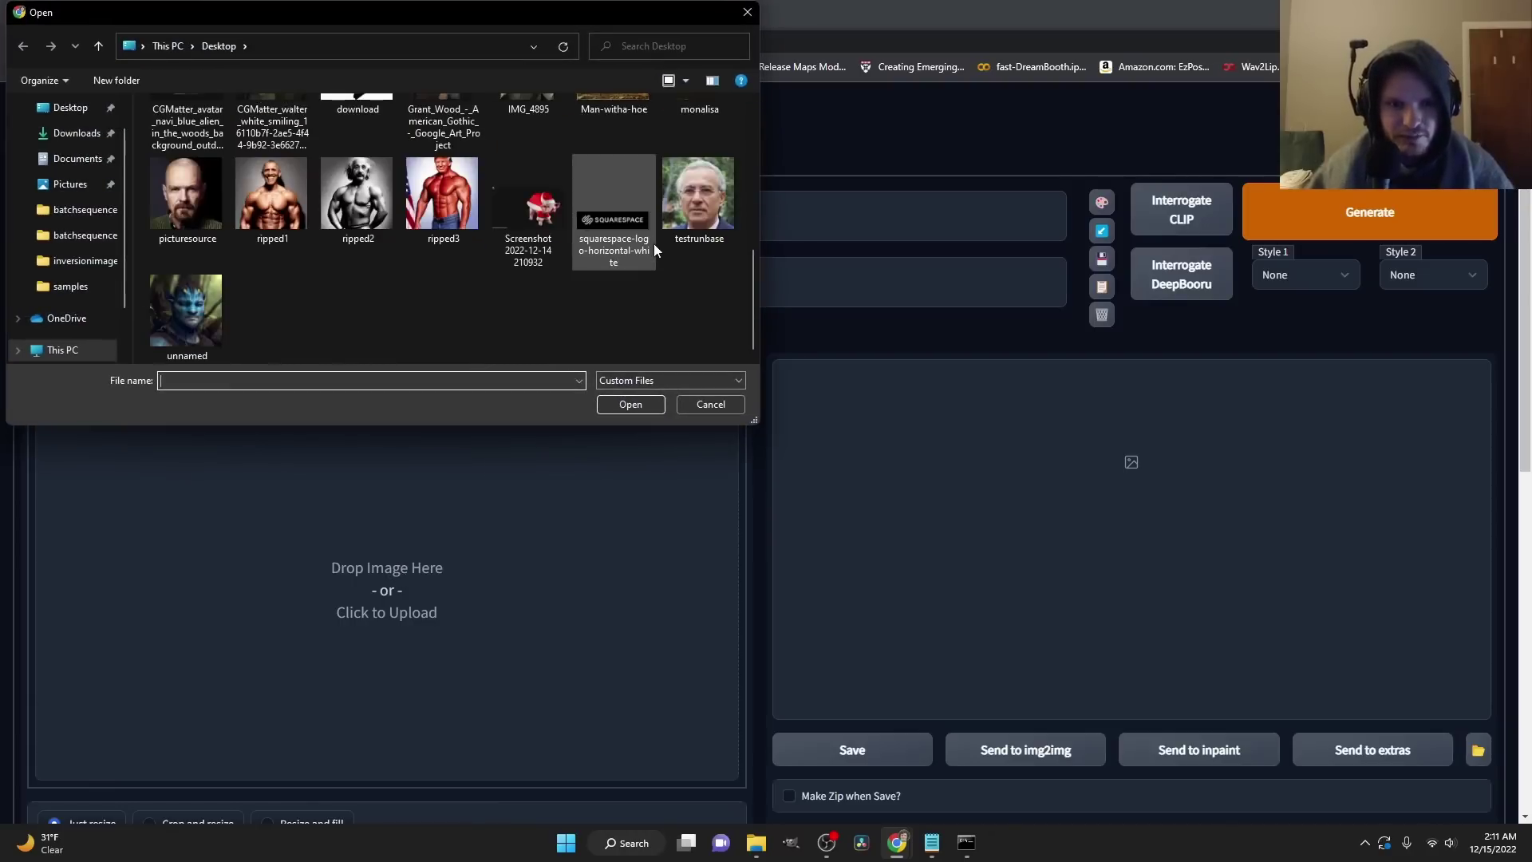
double_click(714, 210)
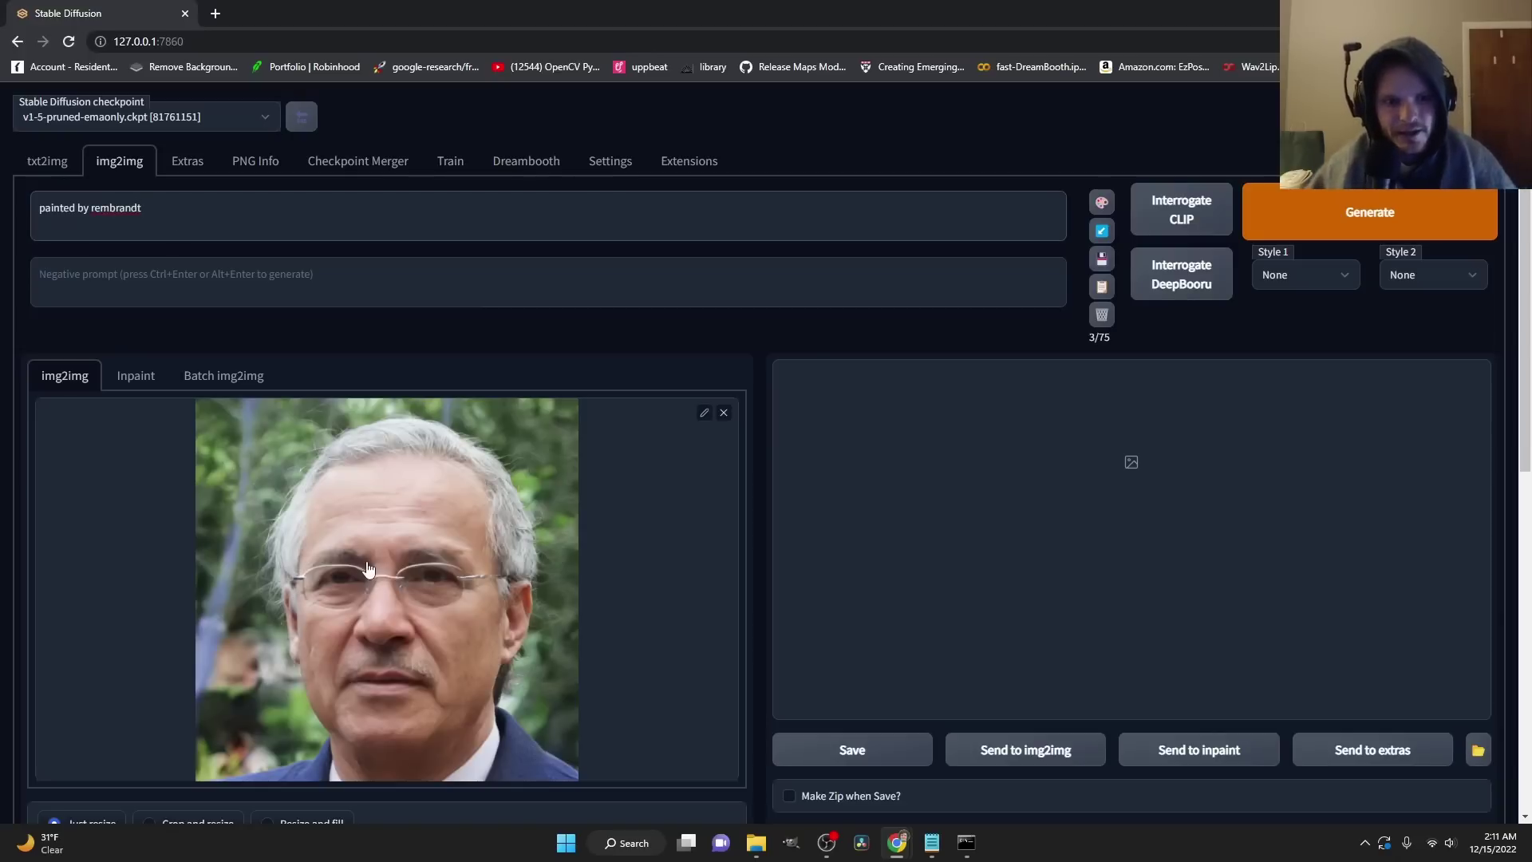
Step: Generate a Rembrandt-style painting of the portrait and enlarge the result to inspect it
left_click(1326, 221)
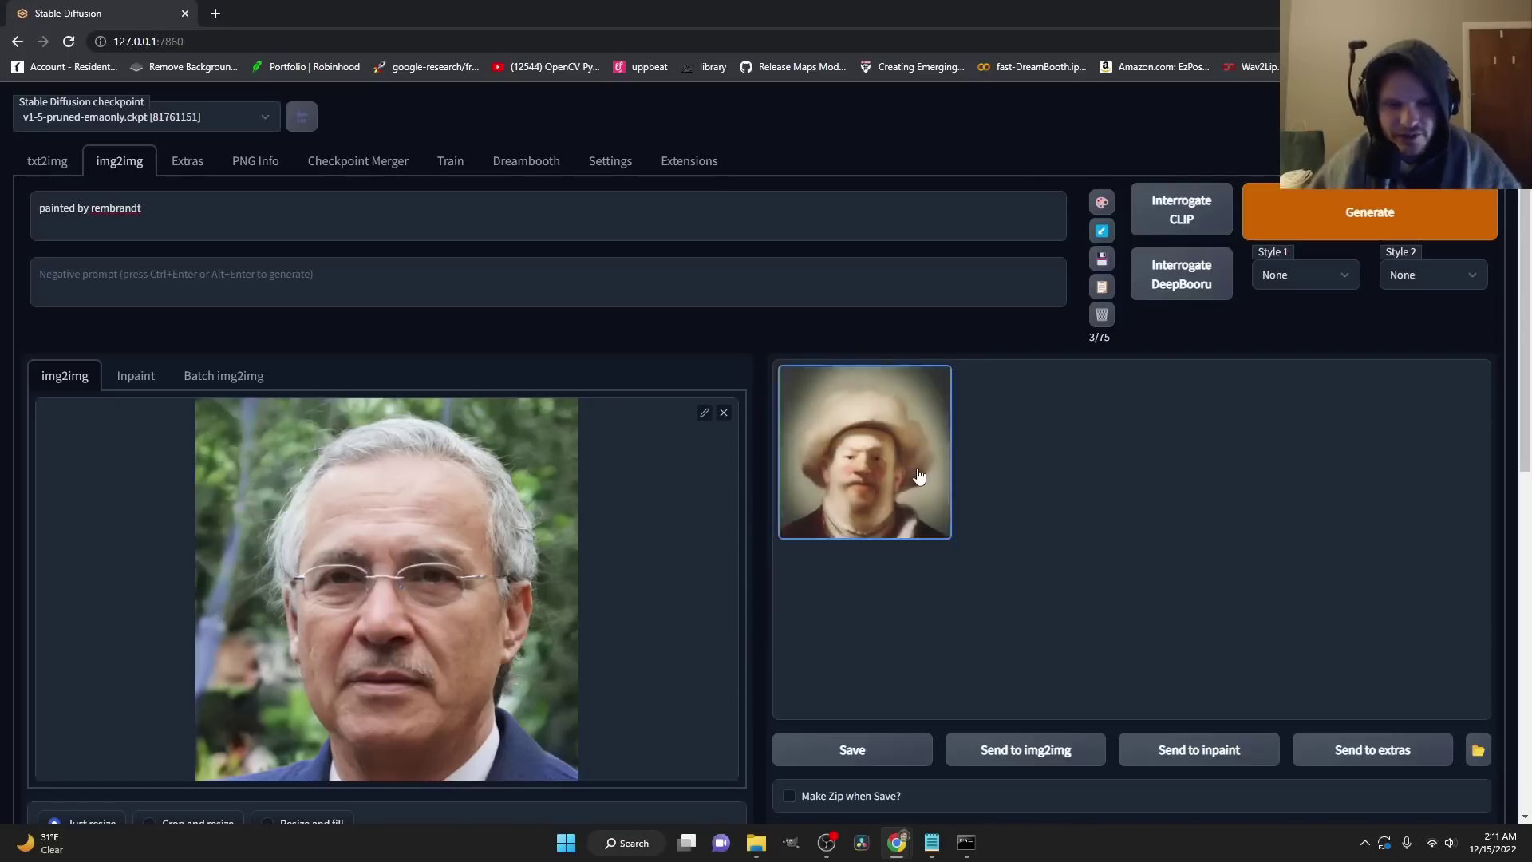
left_click(919, 477)
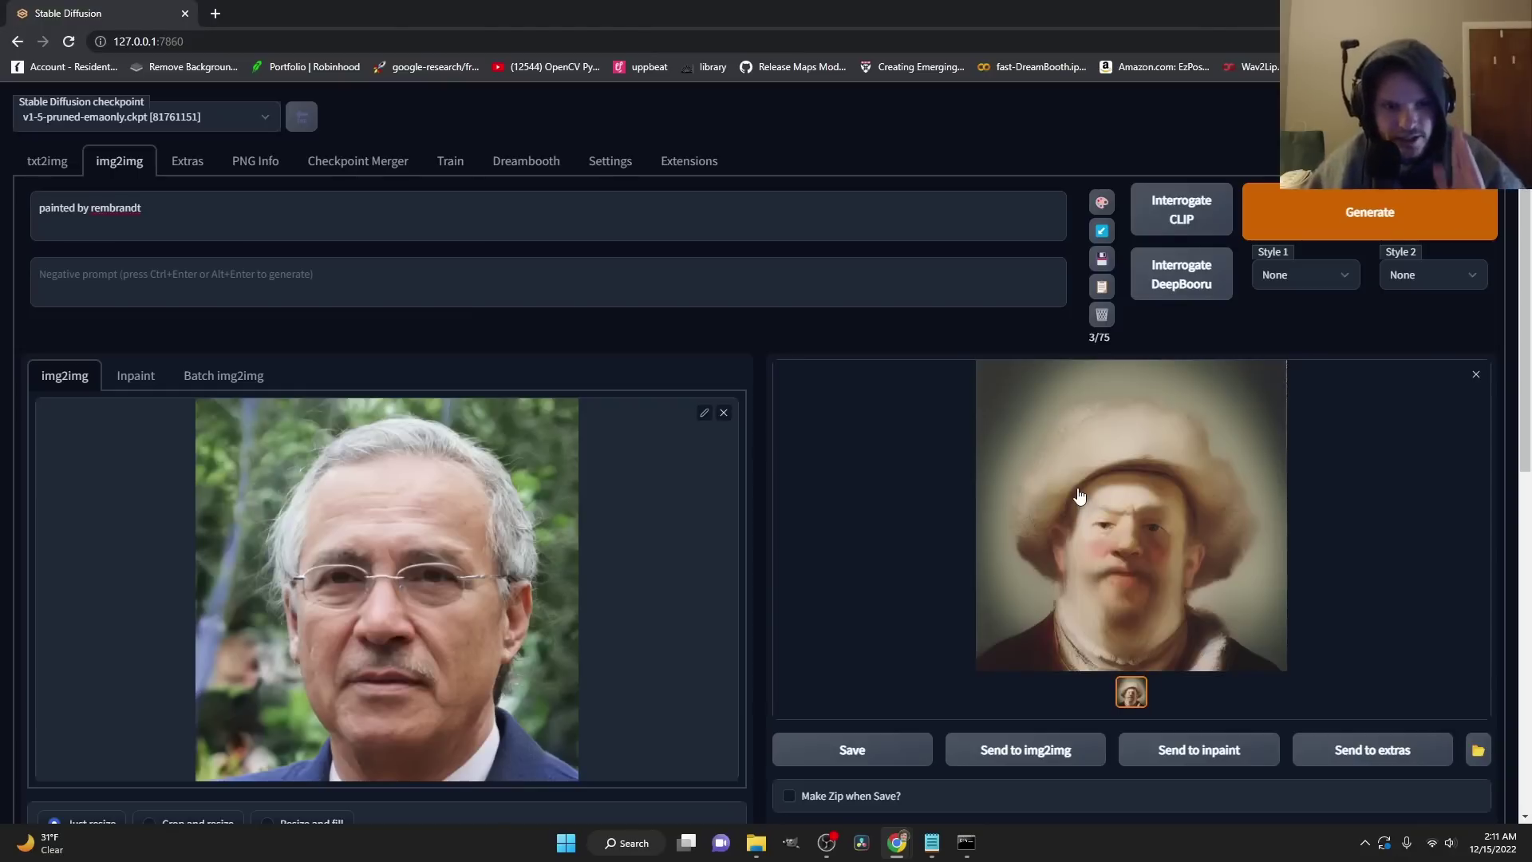
scroll(347, 572, "down", 7)
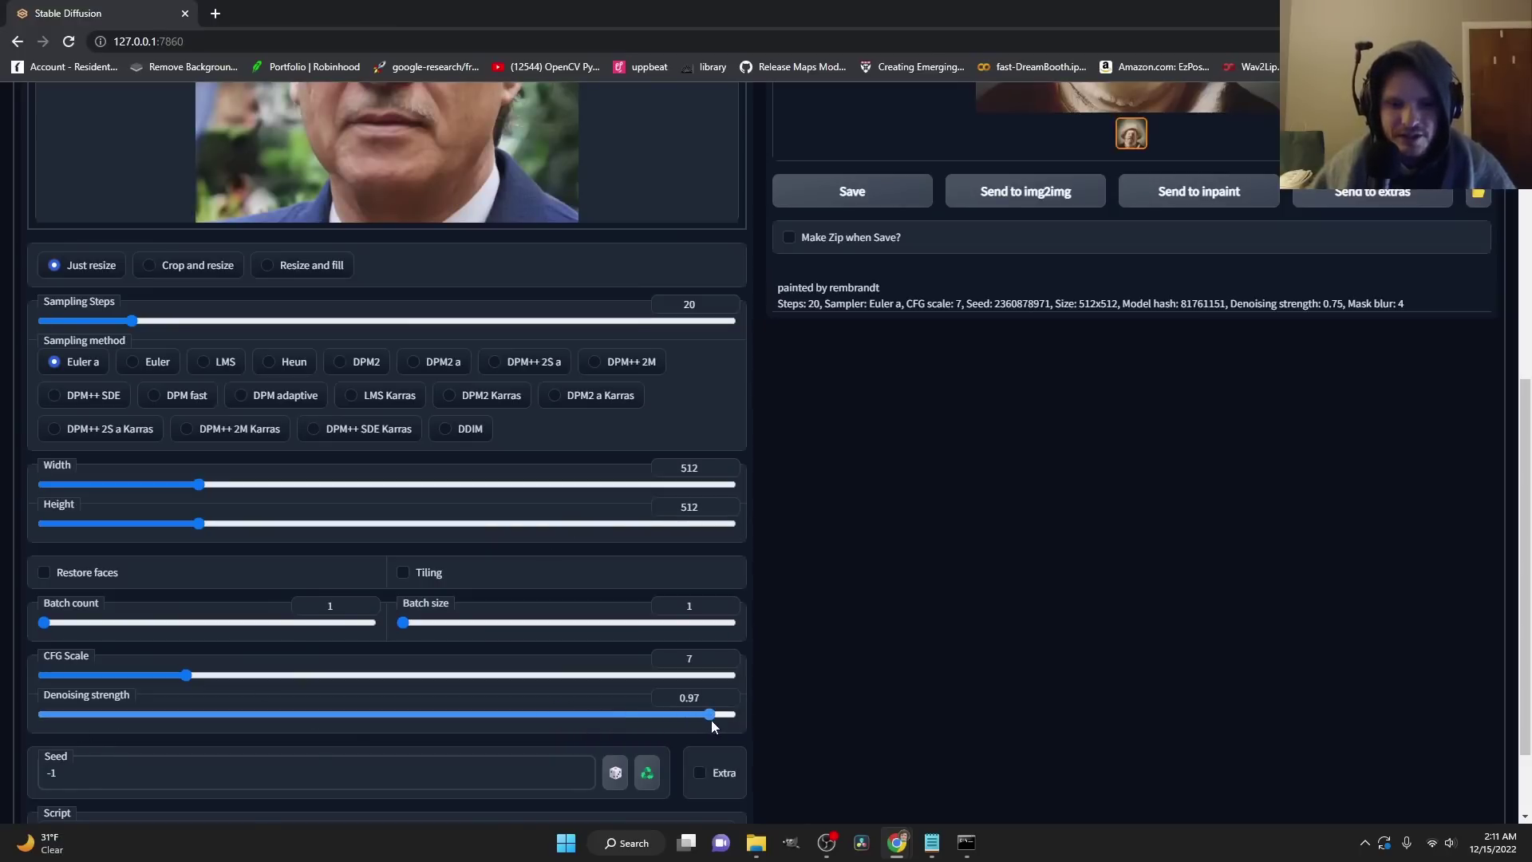
Step: Regenerate at denoising 0.97, then drop the denoising strength to 0.17
scroll(912, 668, "up", 6)
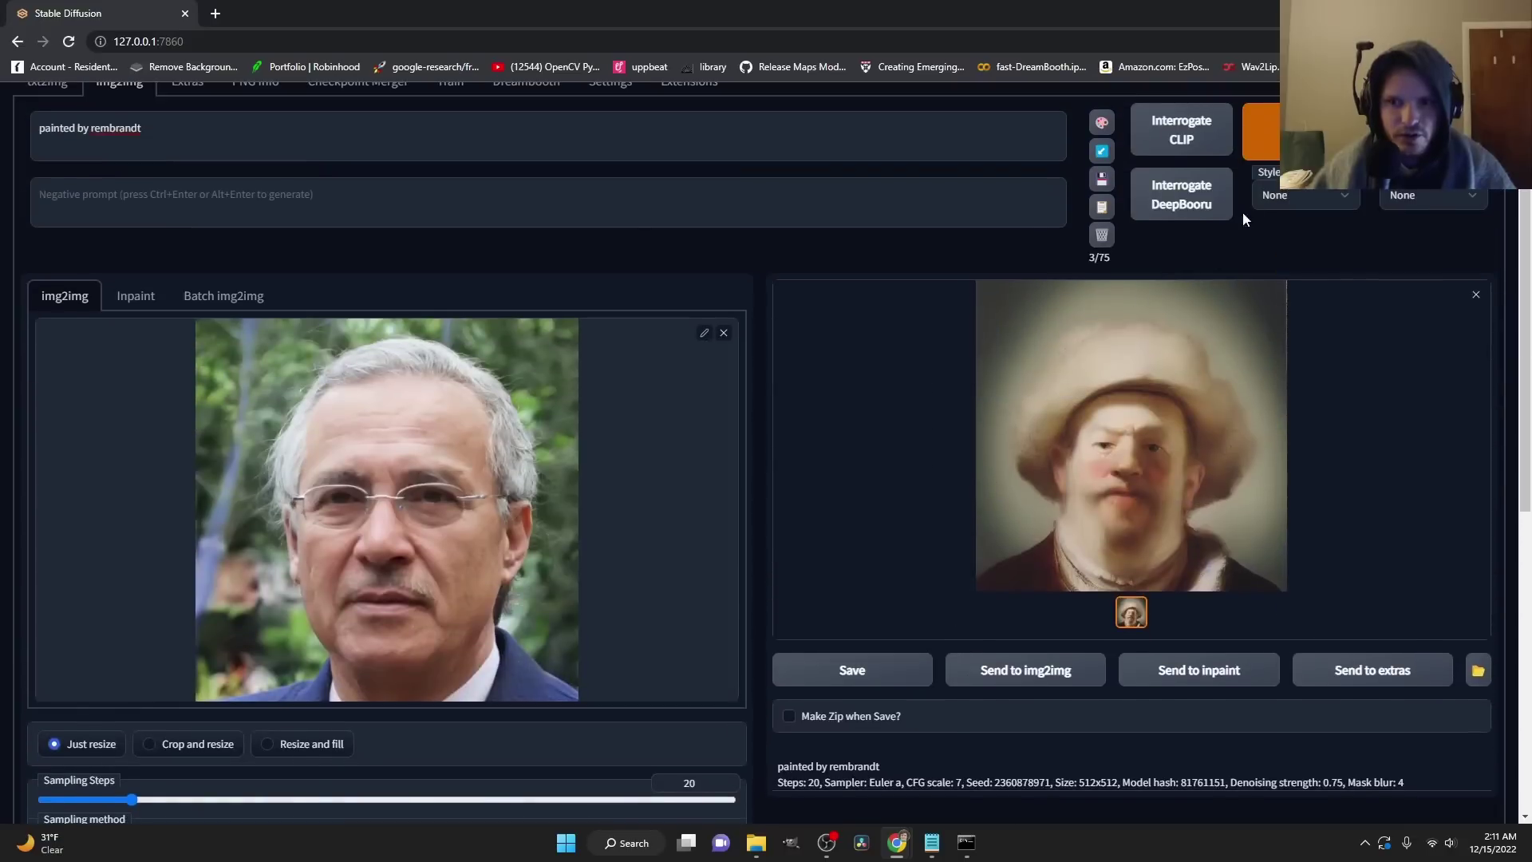
key("ctrl+Return")
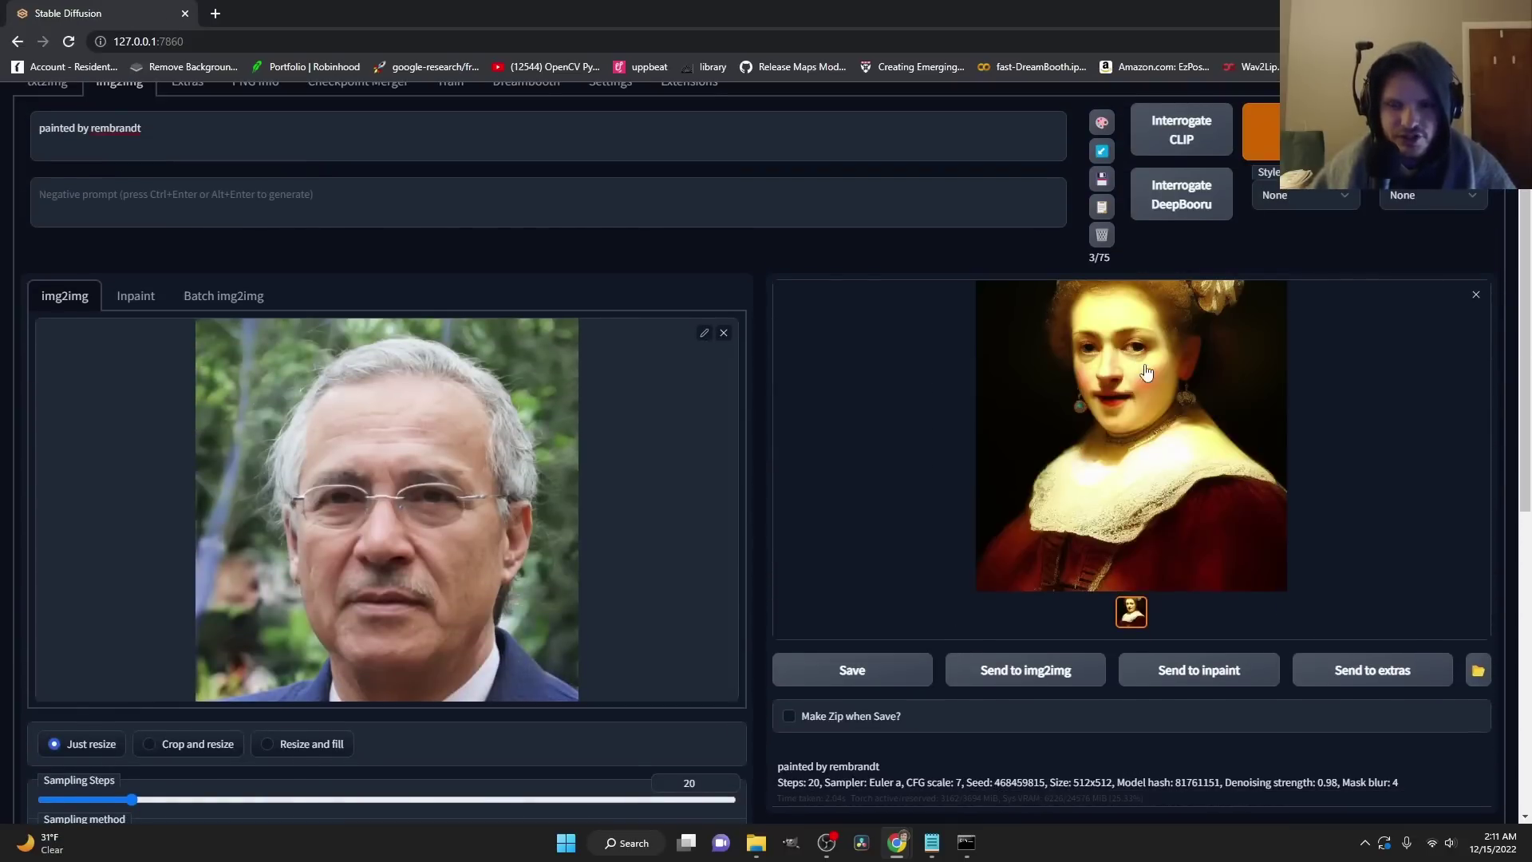
scroll(438, 463, "down", 7)
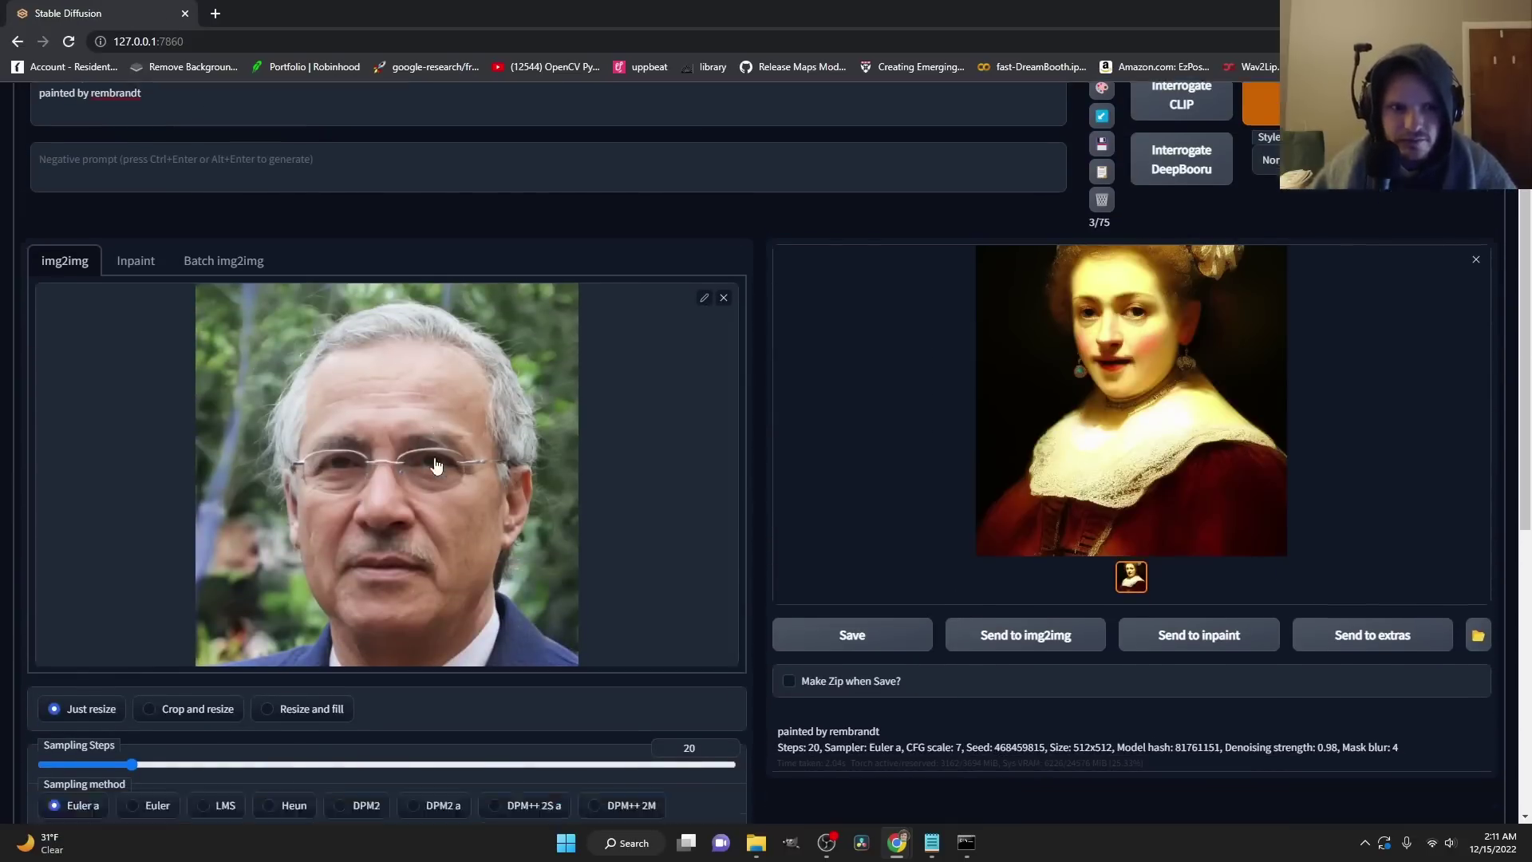
left_click_drag(714, 609, 164, 606)
Step: Generate several low-denoise variations of the man, then select the whole prompt text
scroll(912, 437, "up", 7)
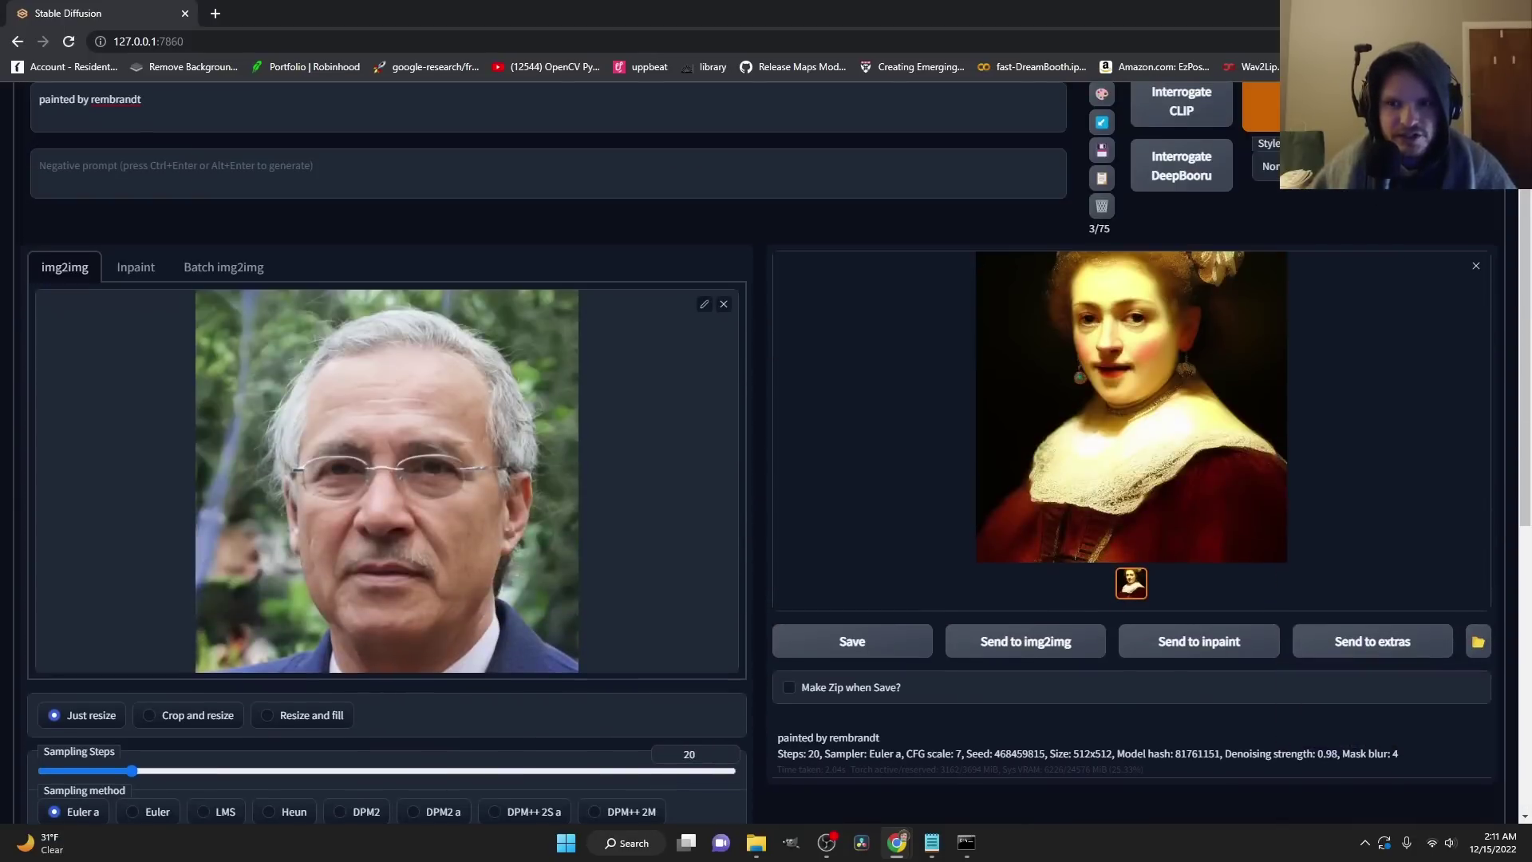
left_click(1265, 108)
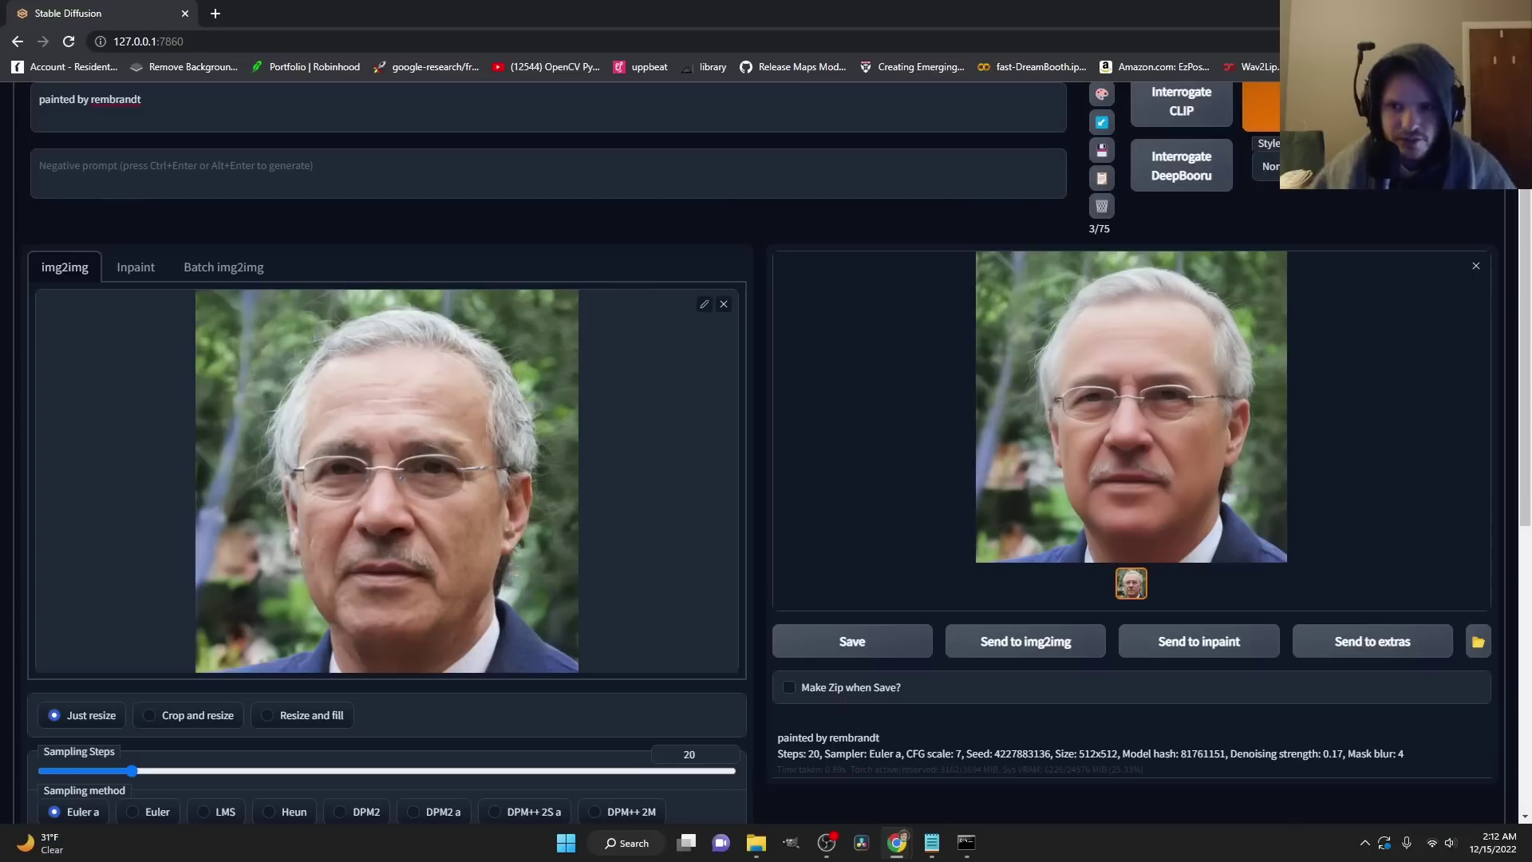
left_click(1265, 108)
key("ctrl+Return")
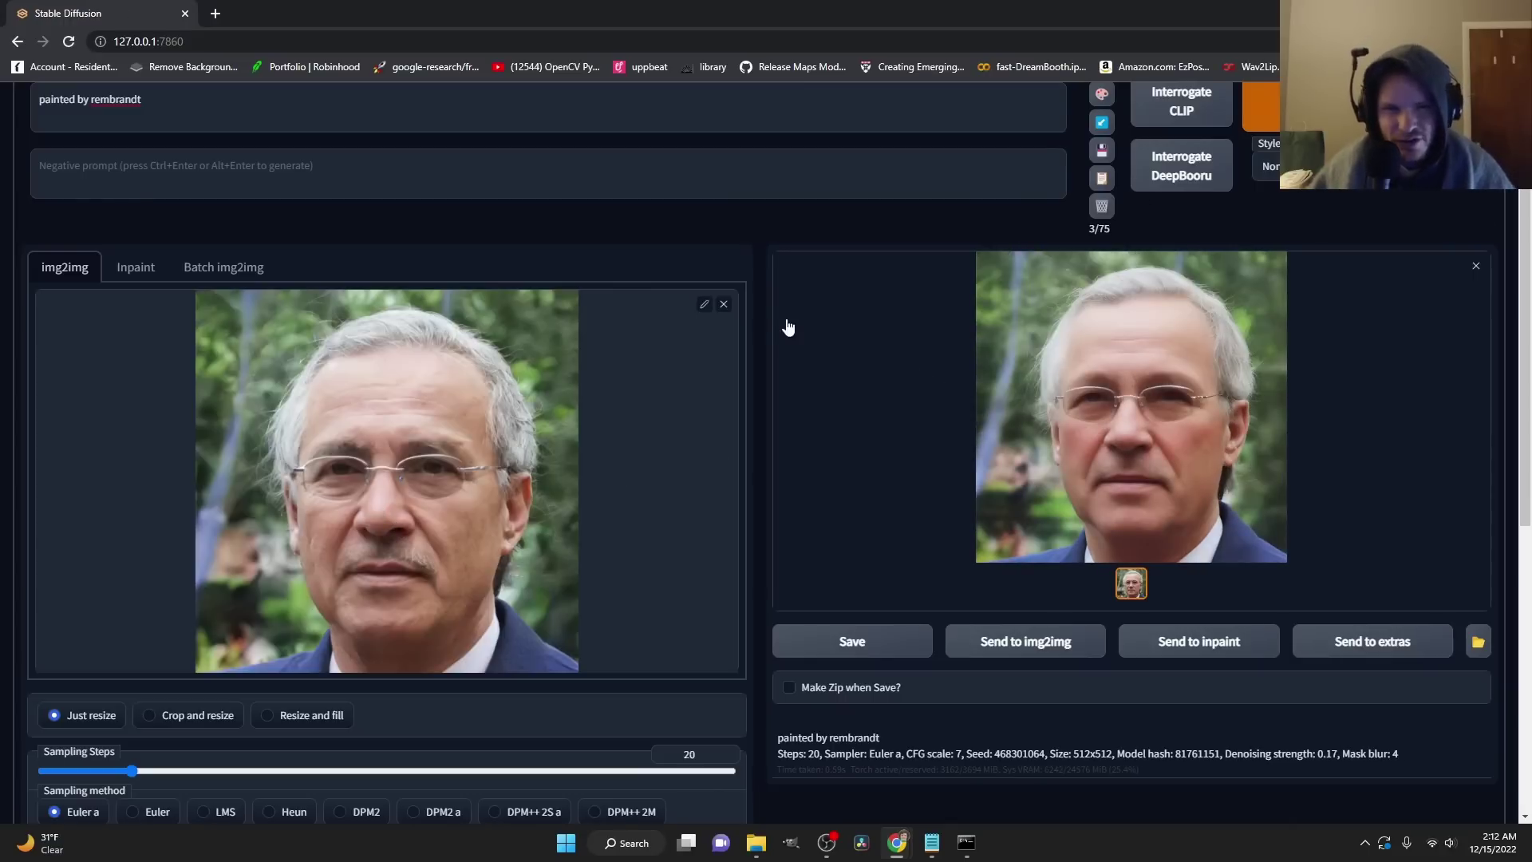
scroll(206, 111, "up", 1)
key("ctrl+a")
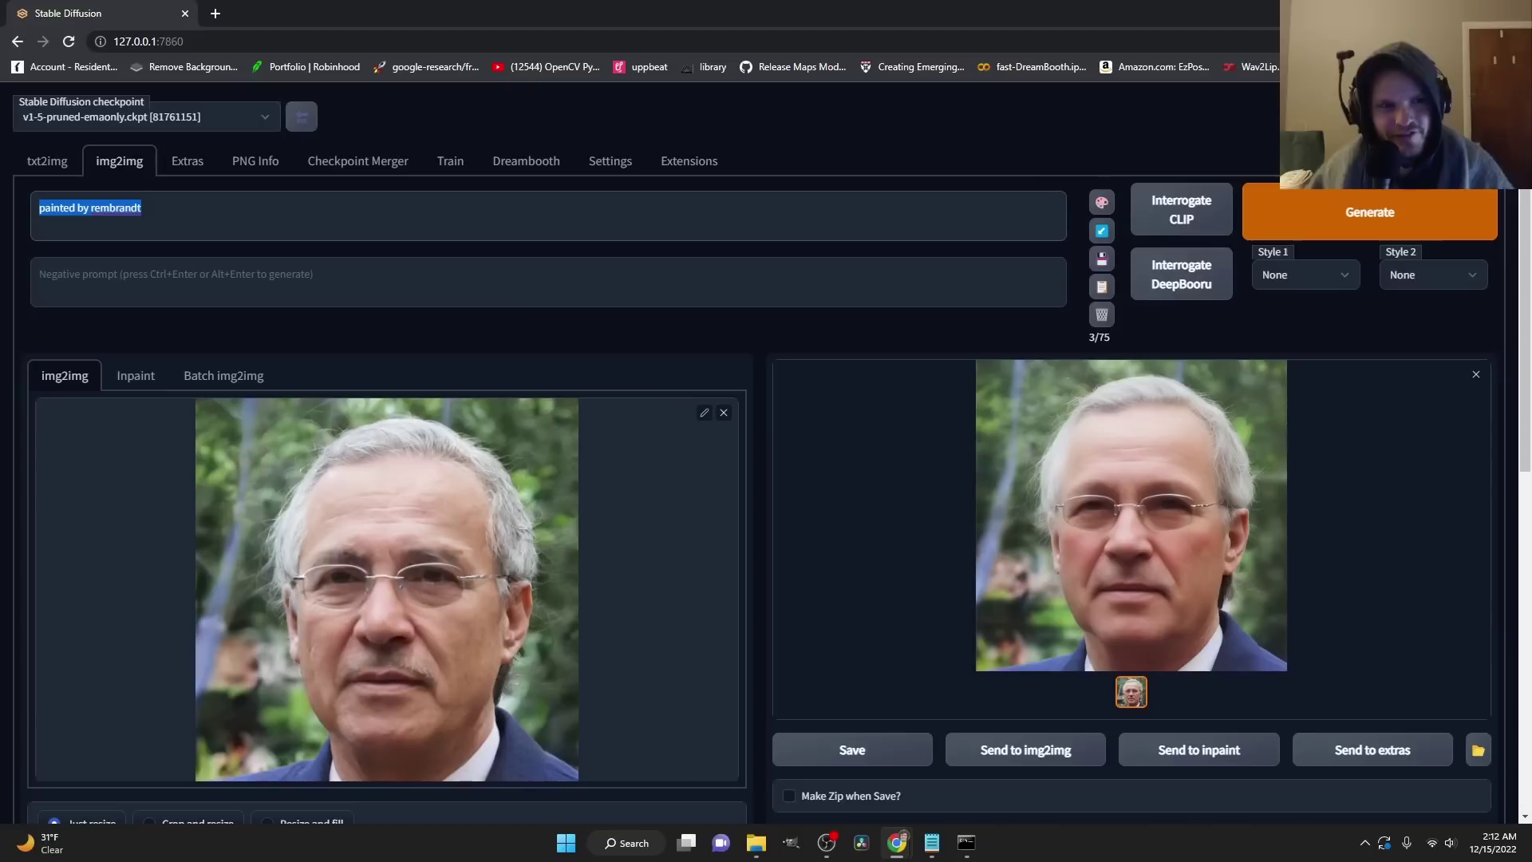
Step: Delete the 'painted by rembrandt' prompt and generate three images with no prompt
key("BackSpace")
left_click(1324, 222)
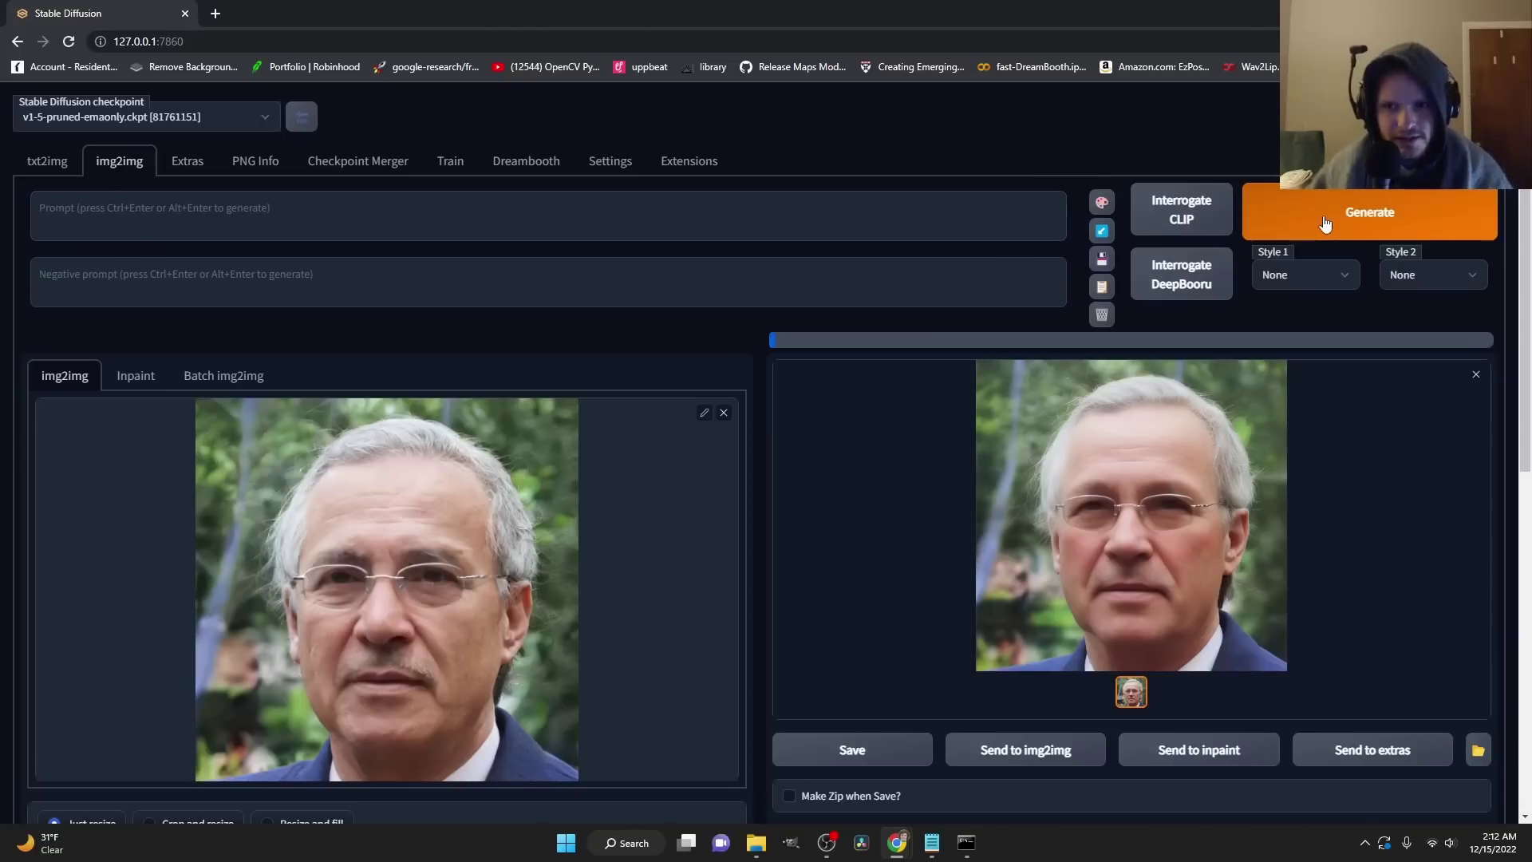
left_click(1324, 223)
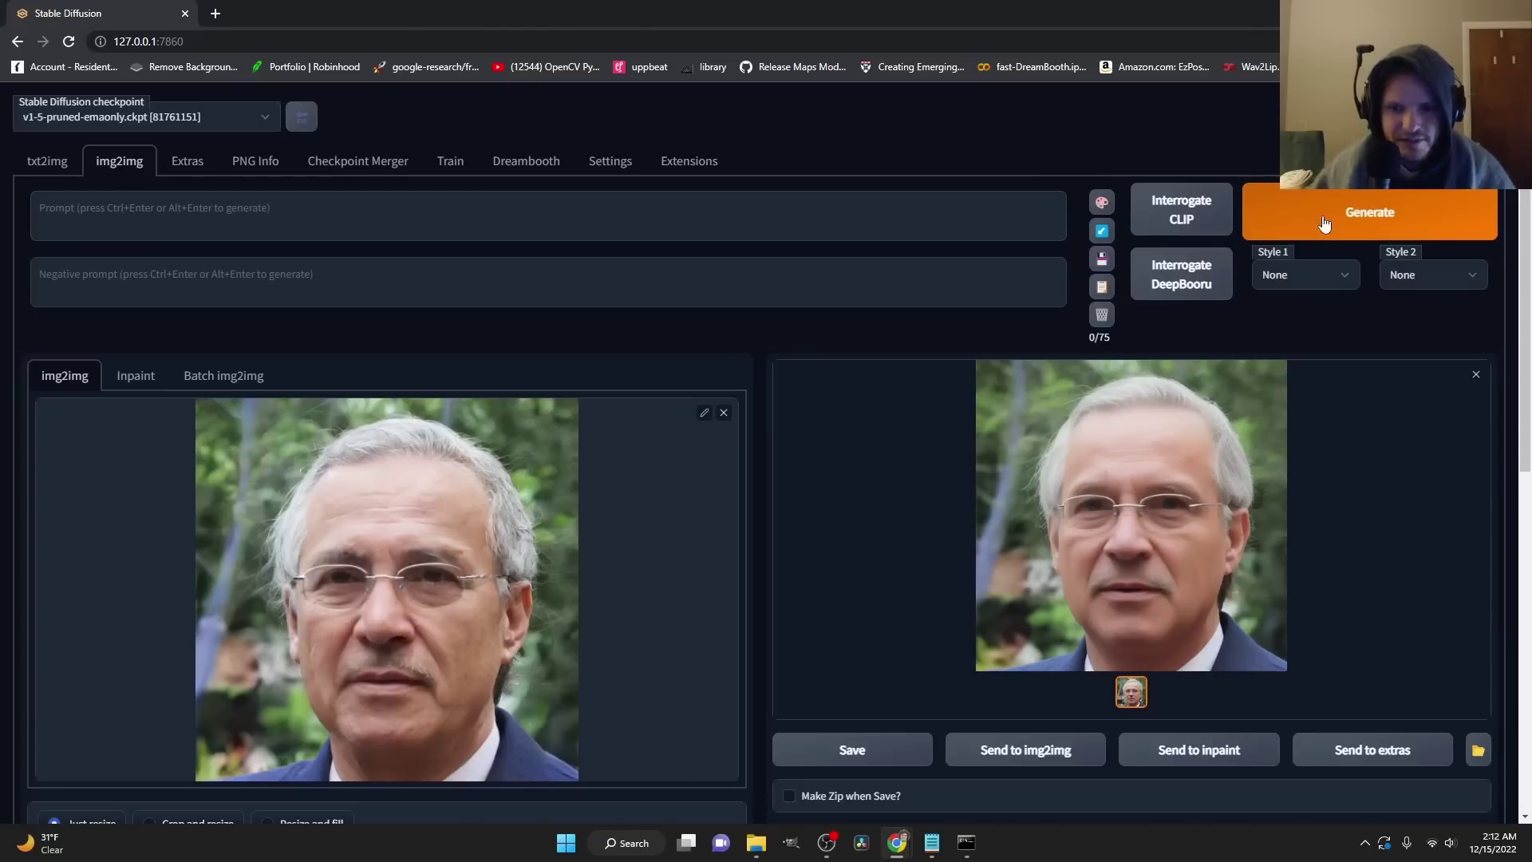
left_click(1324, 223)
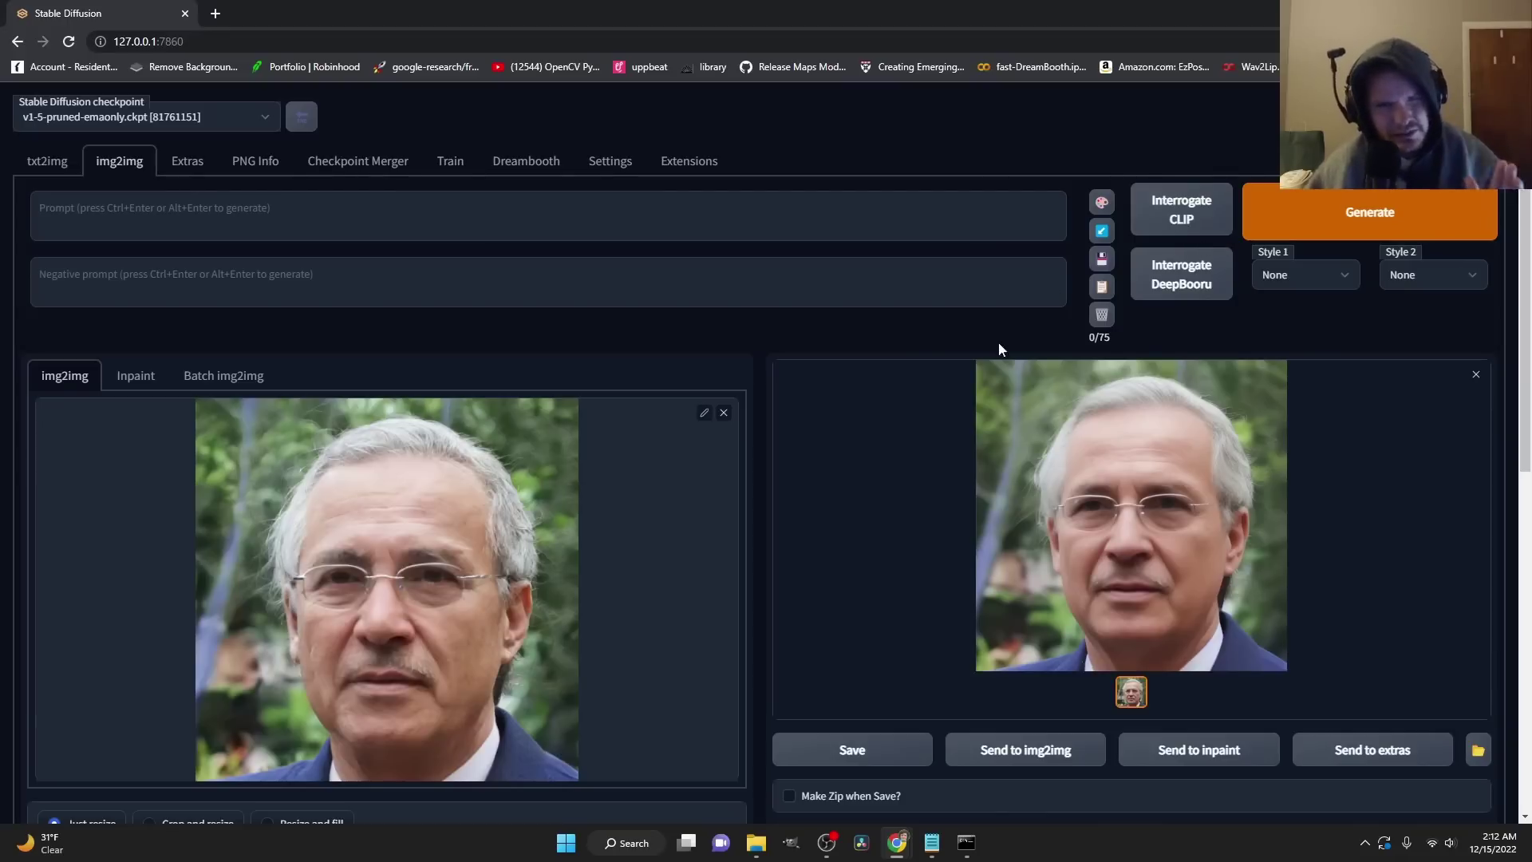
Step: Raise denoising strength to about 0.5 and generate three more face variations
scroll(532, 461, "down", 4)
scroll(533, 461, "down", 4)
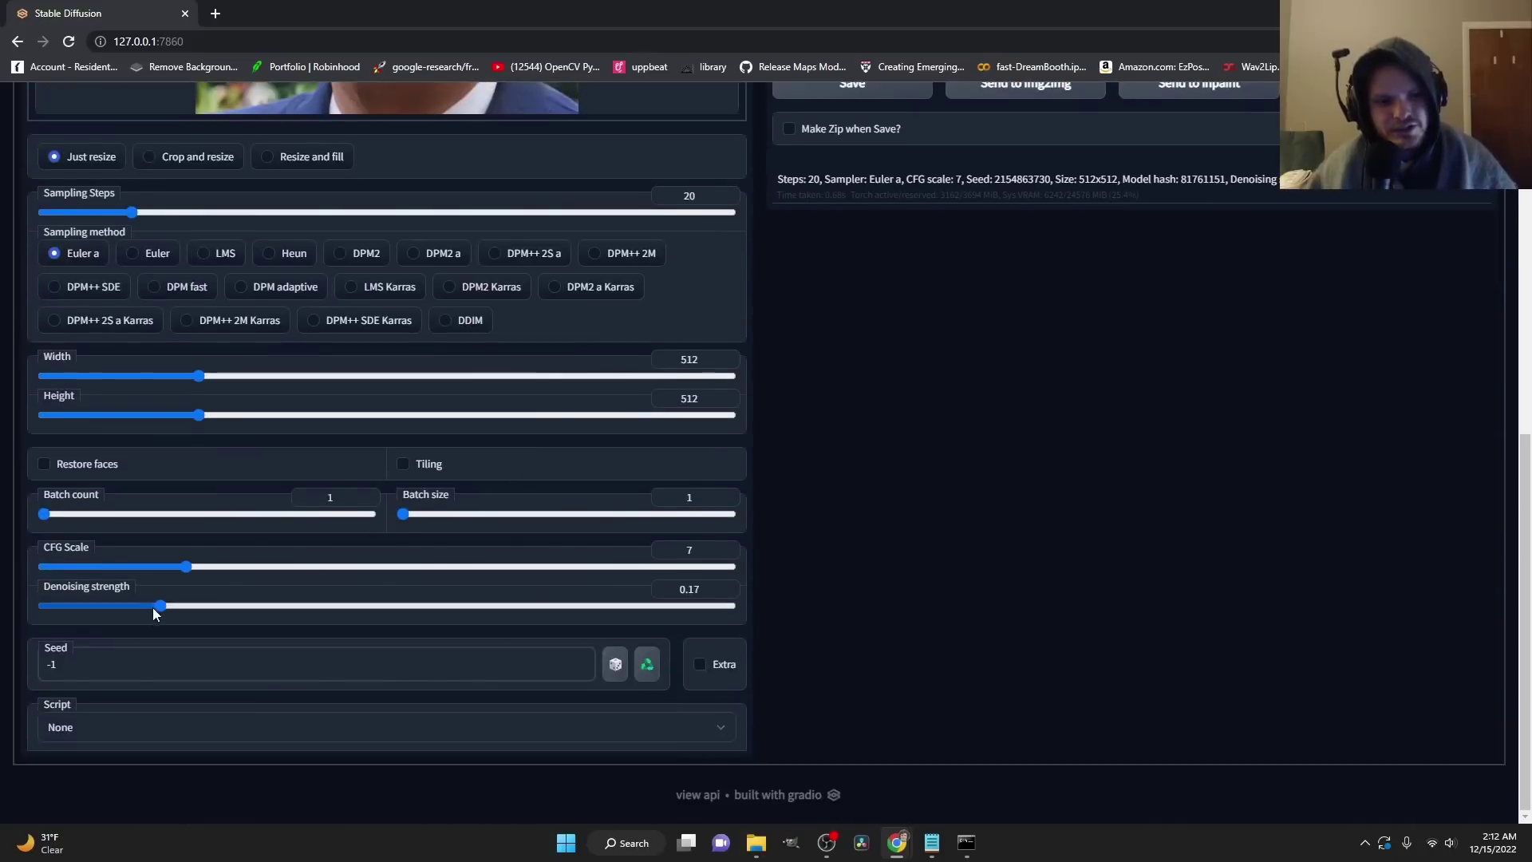
left_click_drag(157, 606, 388, 607)
scroll(1227, 447, "up", 7)
scroll(1227, 447, "up", 1)
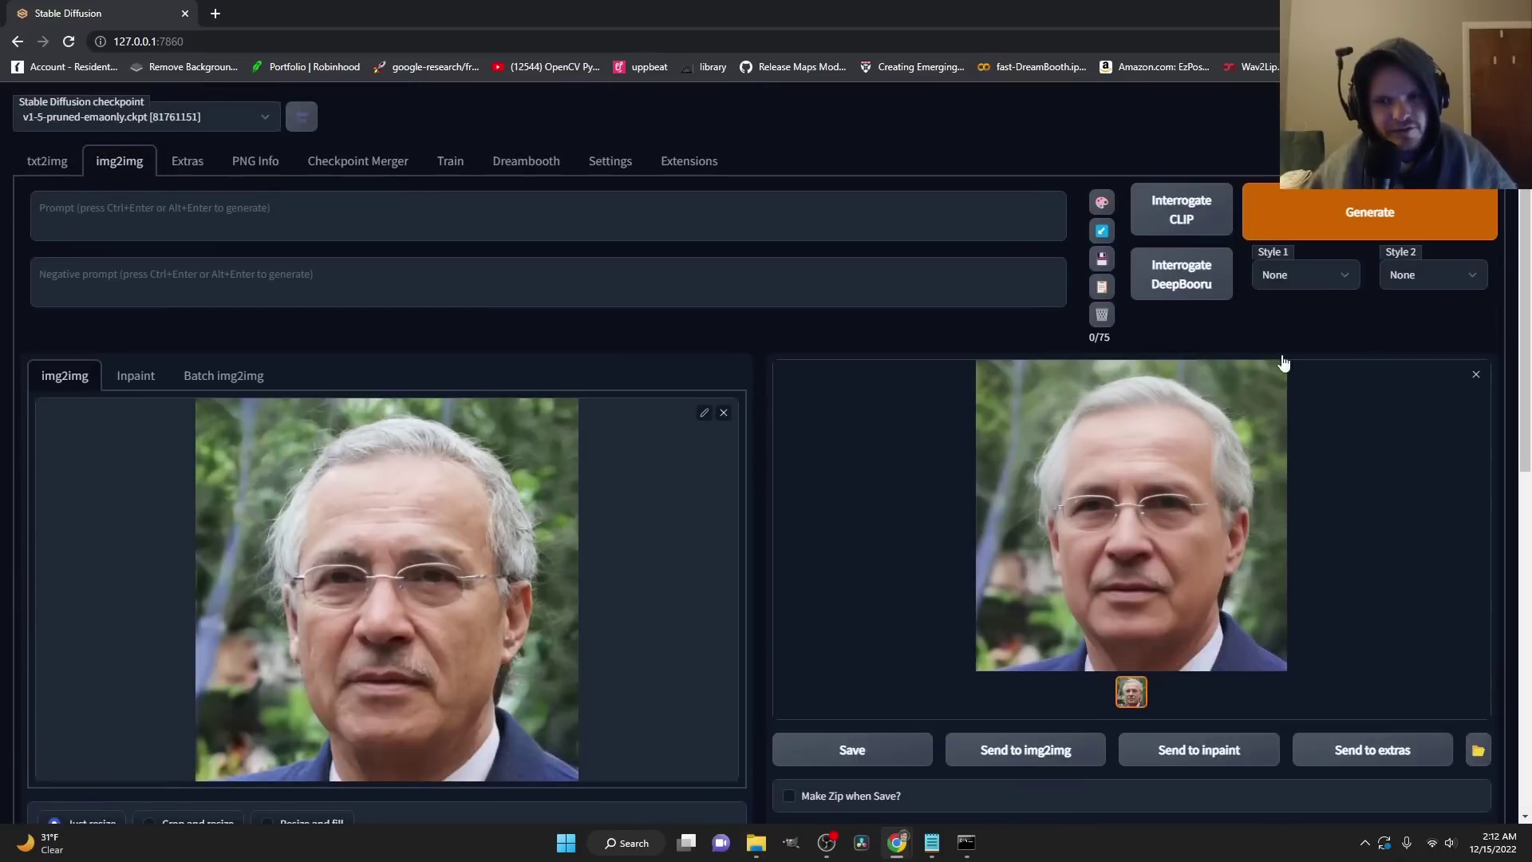
left_click(1361, 209)
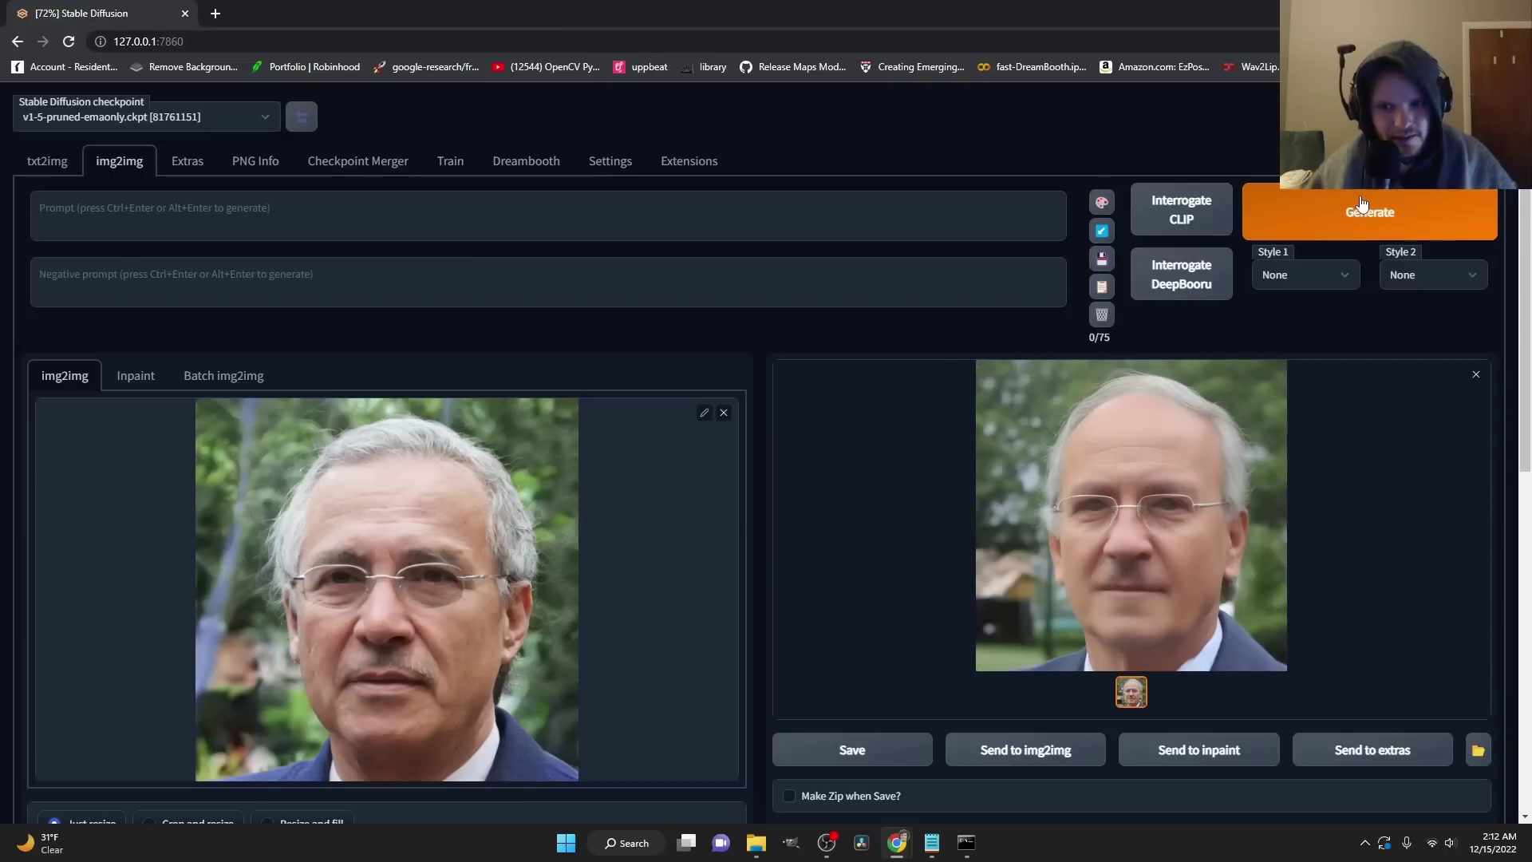
left_click(1361, 205)
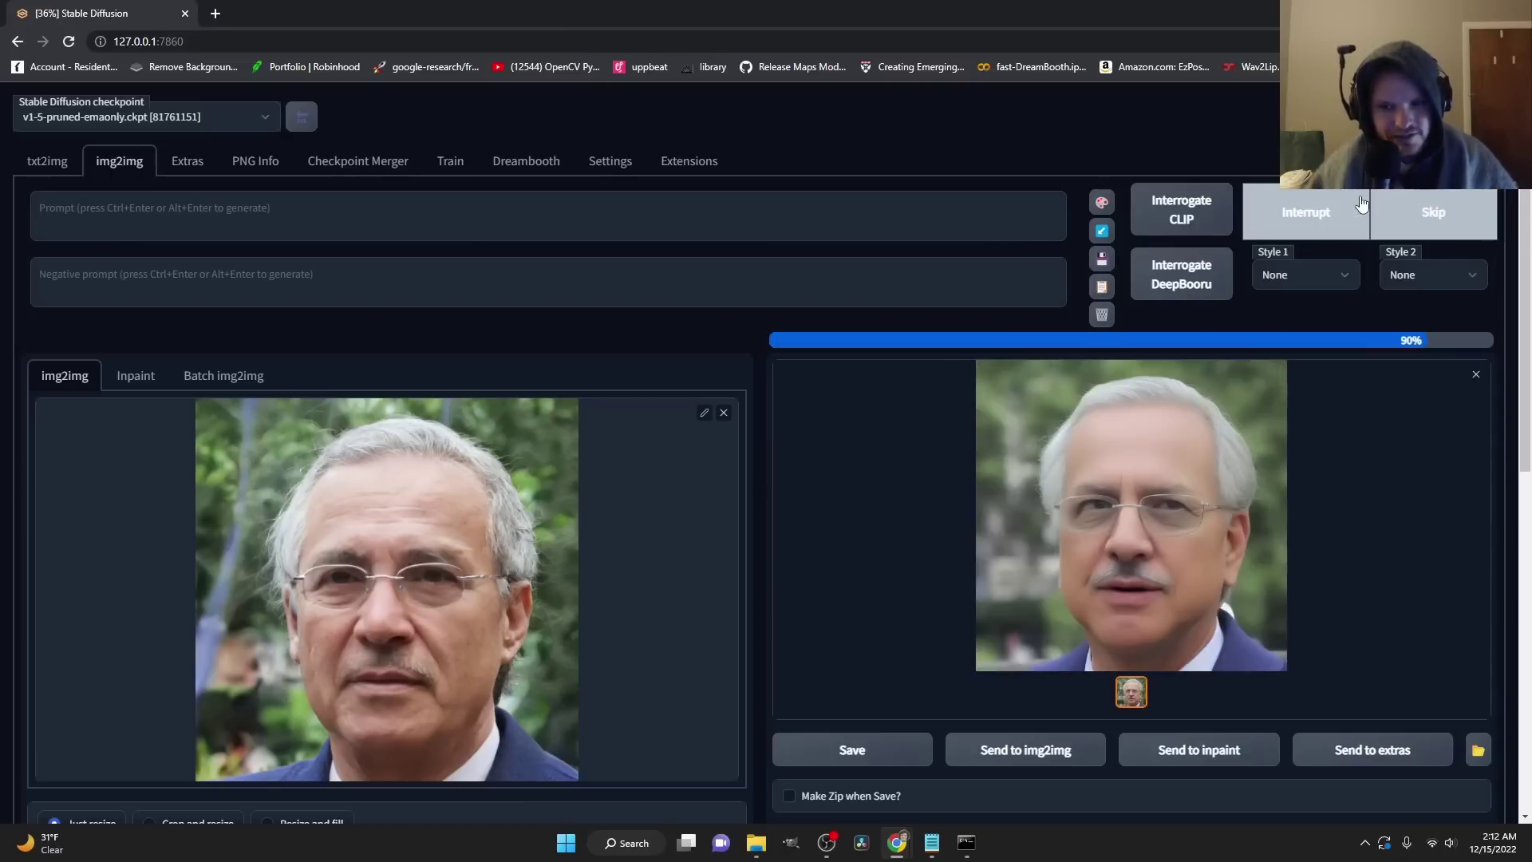
left_click(1360, 204)
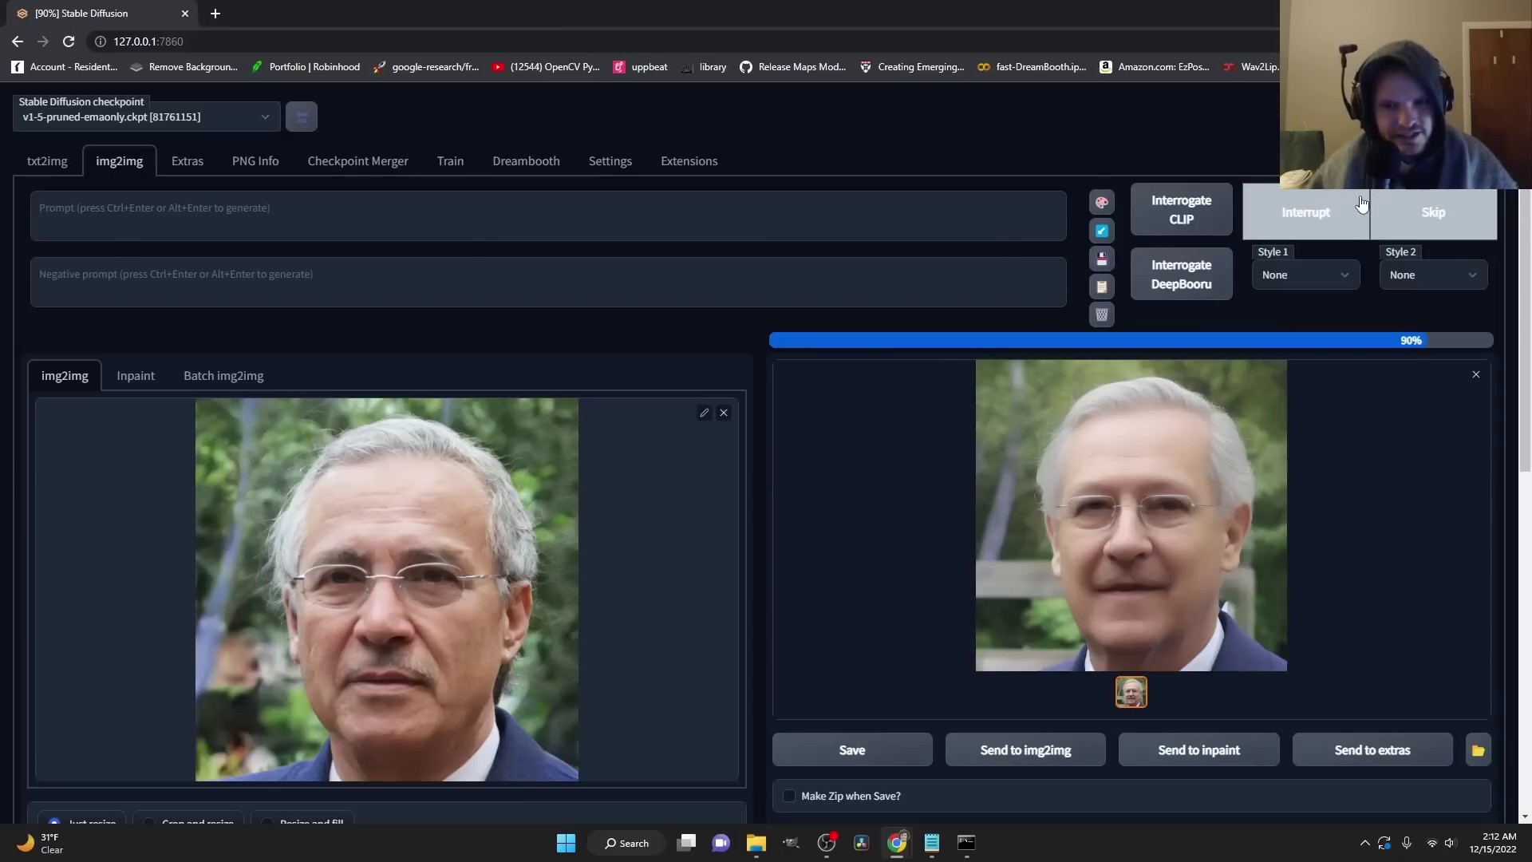
Step: Set denoising strength to 0.6 and generate five more altered faces
scroll(710, 524, "down", 8)
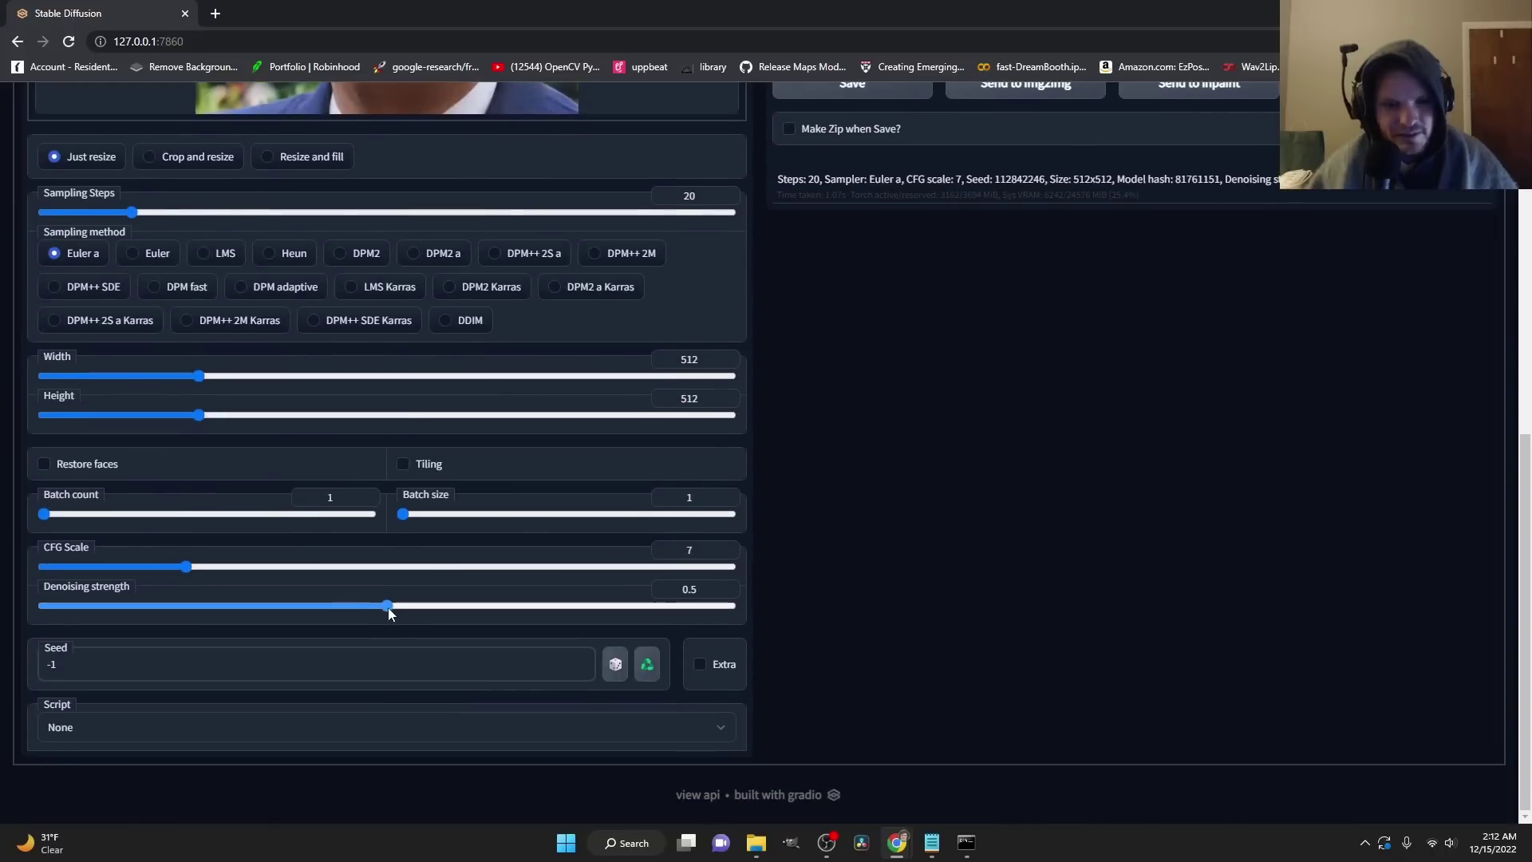
left_click_drag(455, 605, 460, 603)
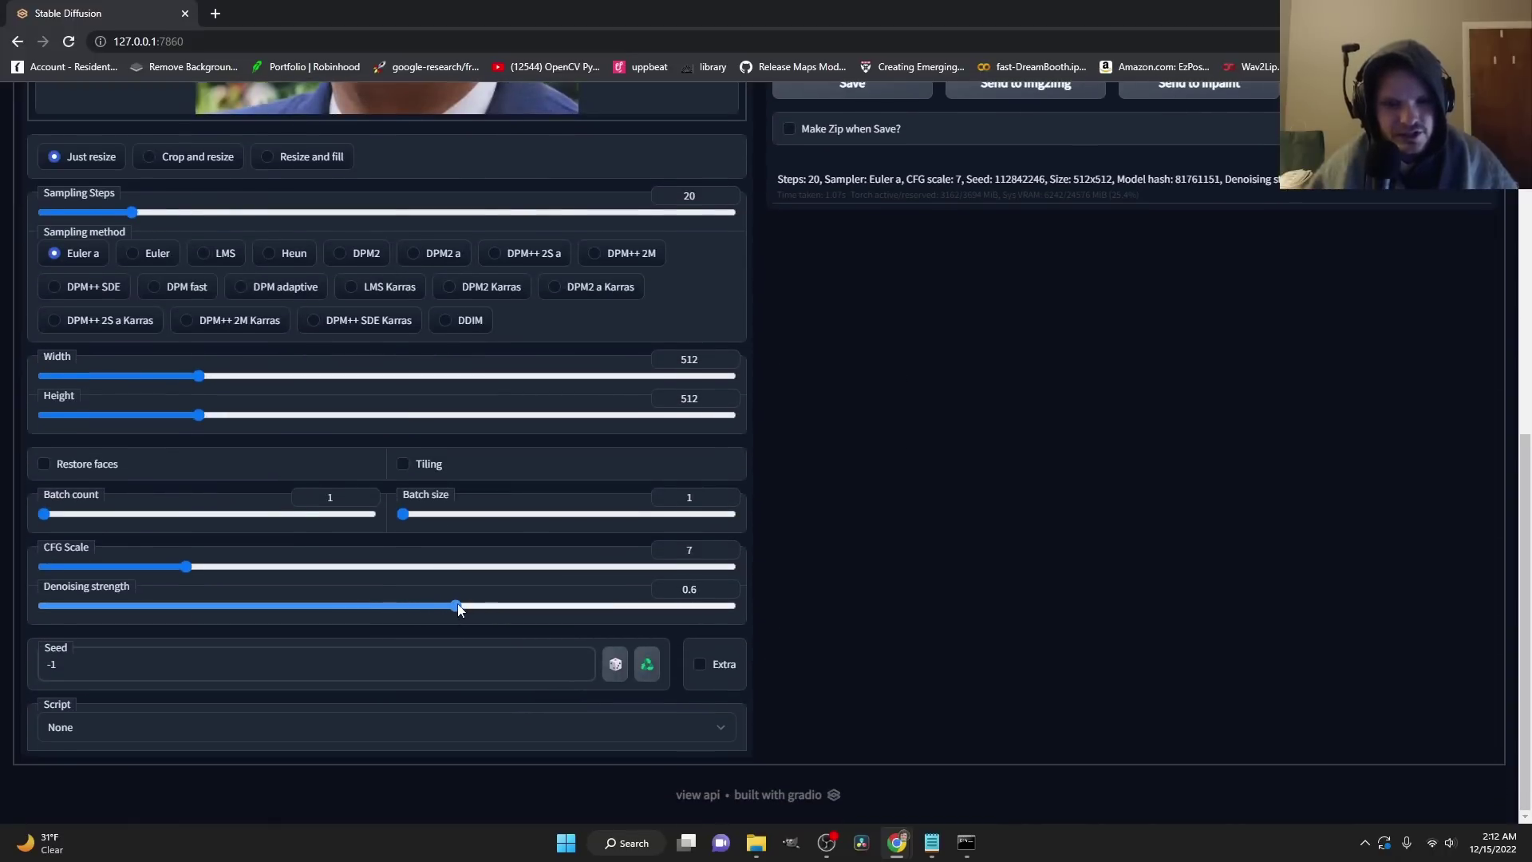
scroll(1156, 467, "up", 8)
left_click(1356, 192)
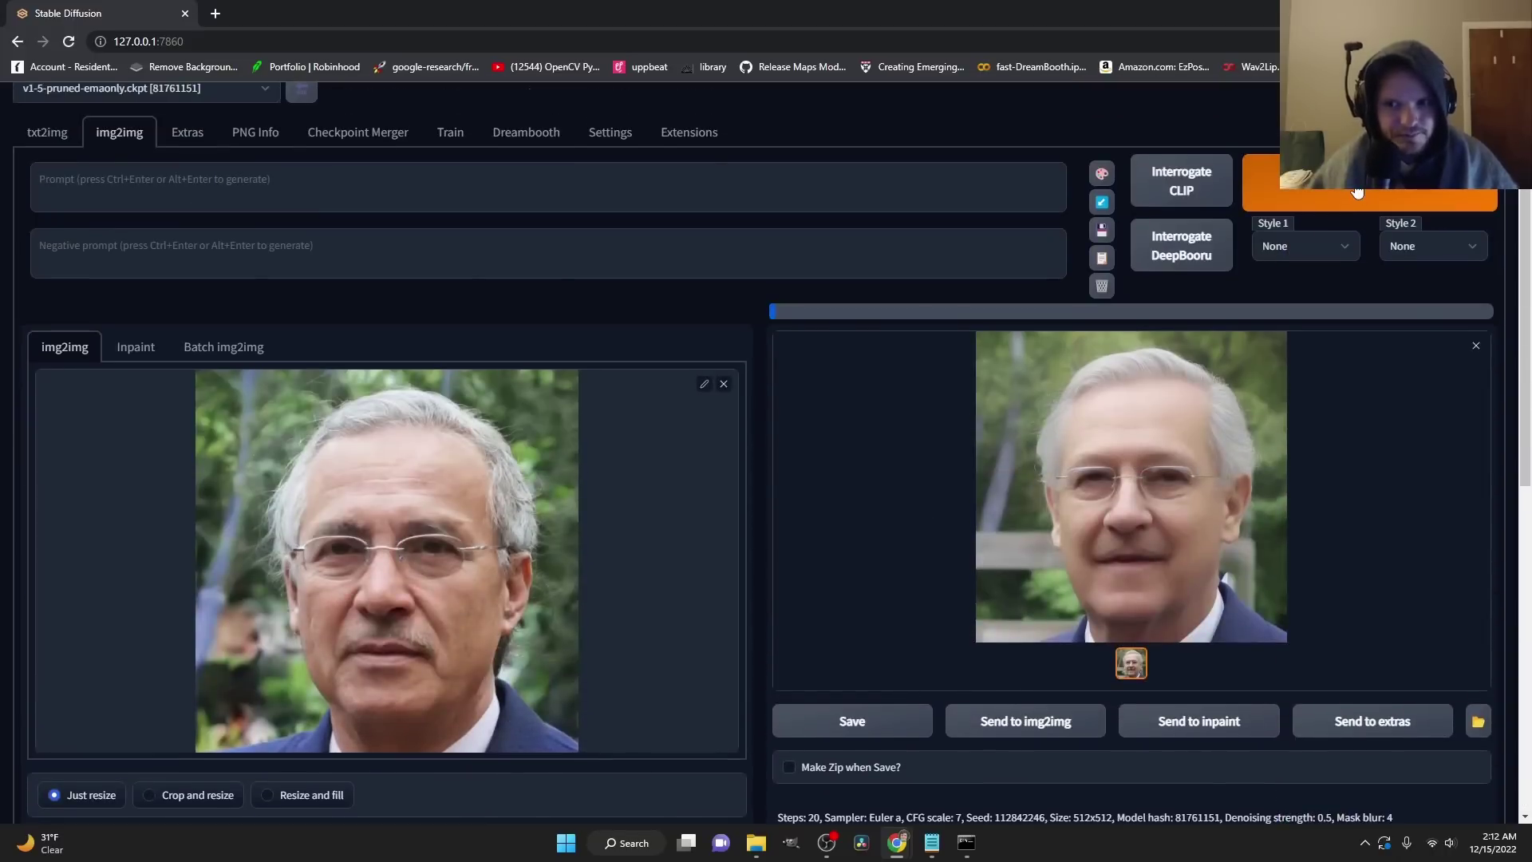
left_click(1356, 191)
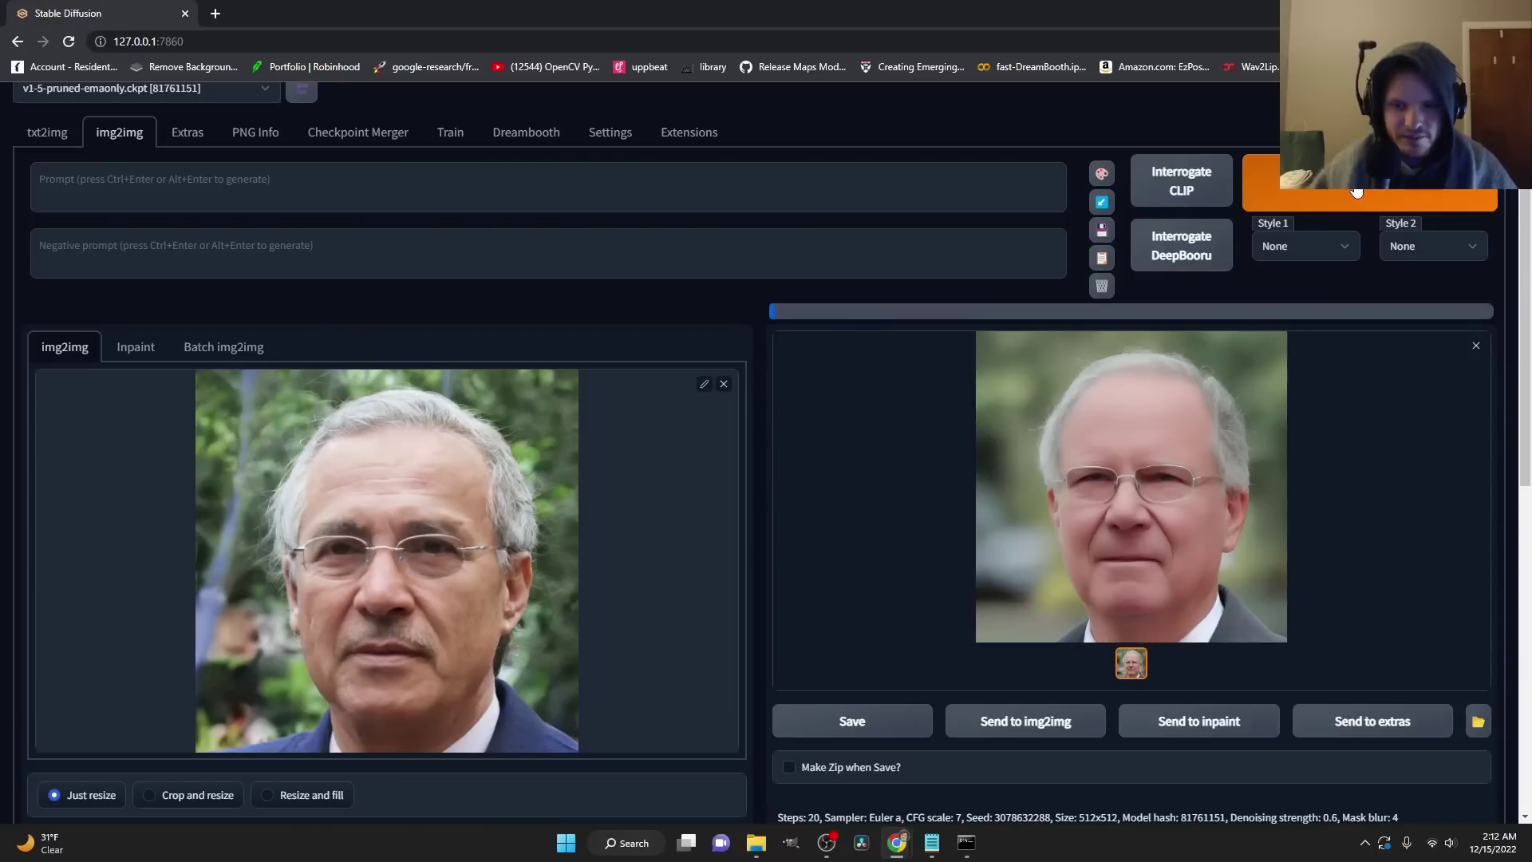
left_click(1356, 191)
left_click(1356, 192)
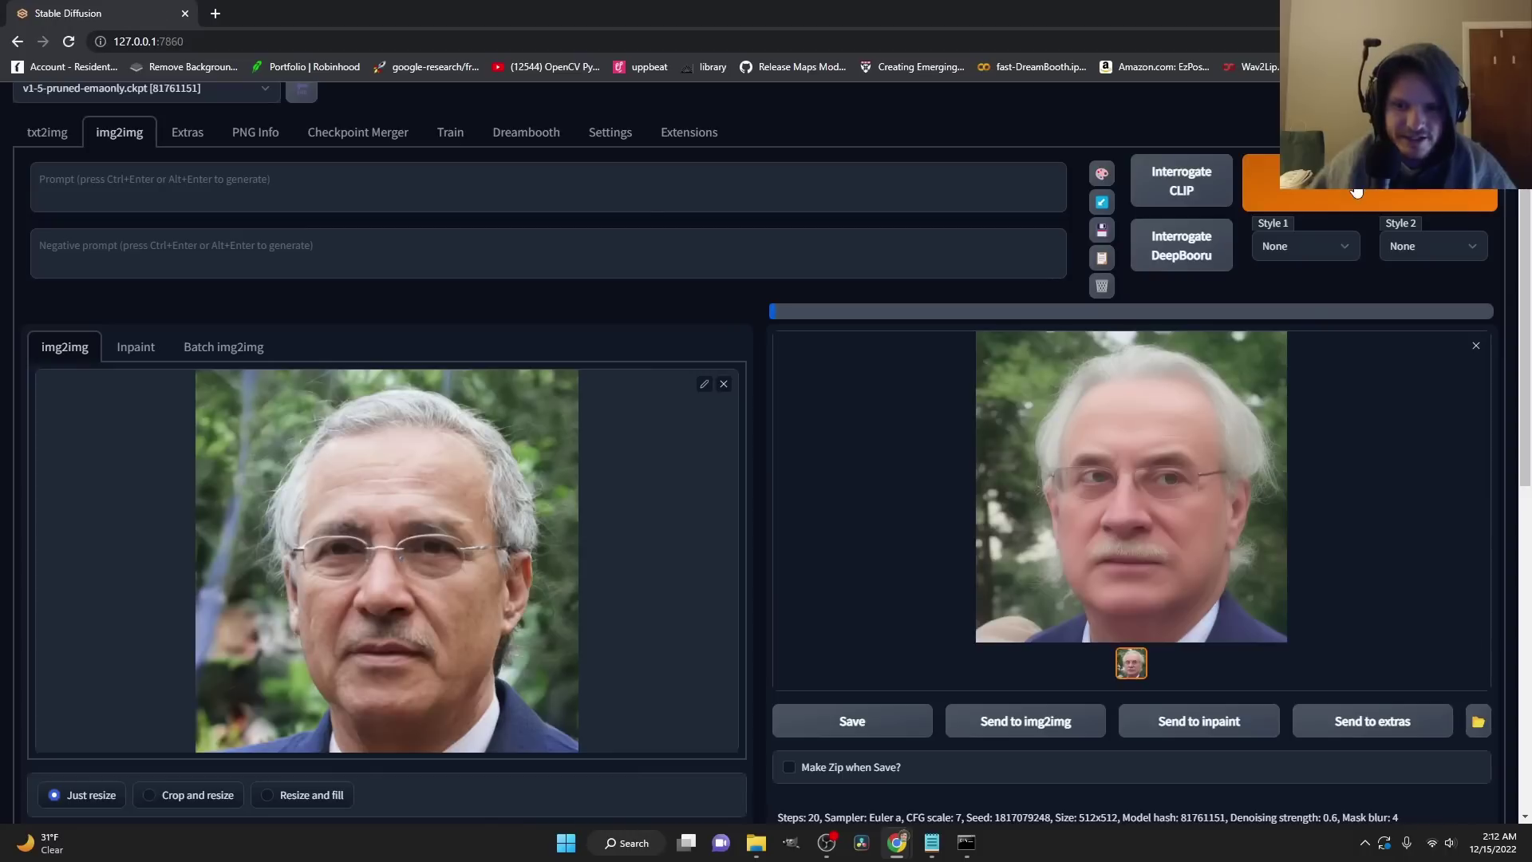
left_click(1356, 191)
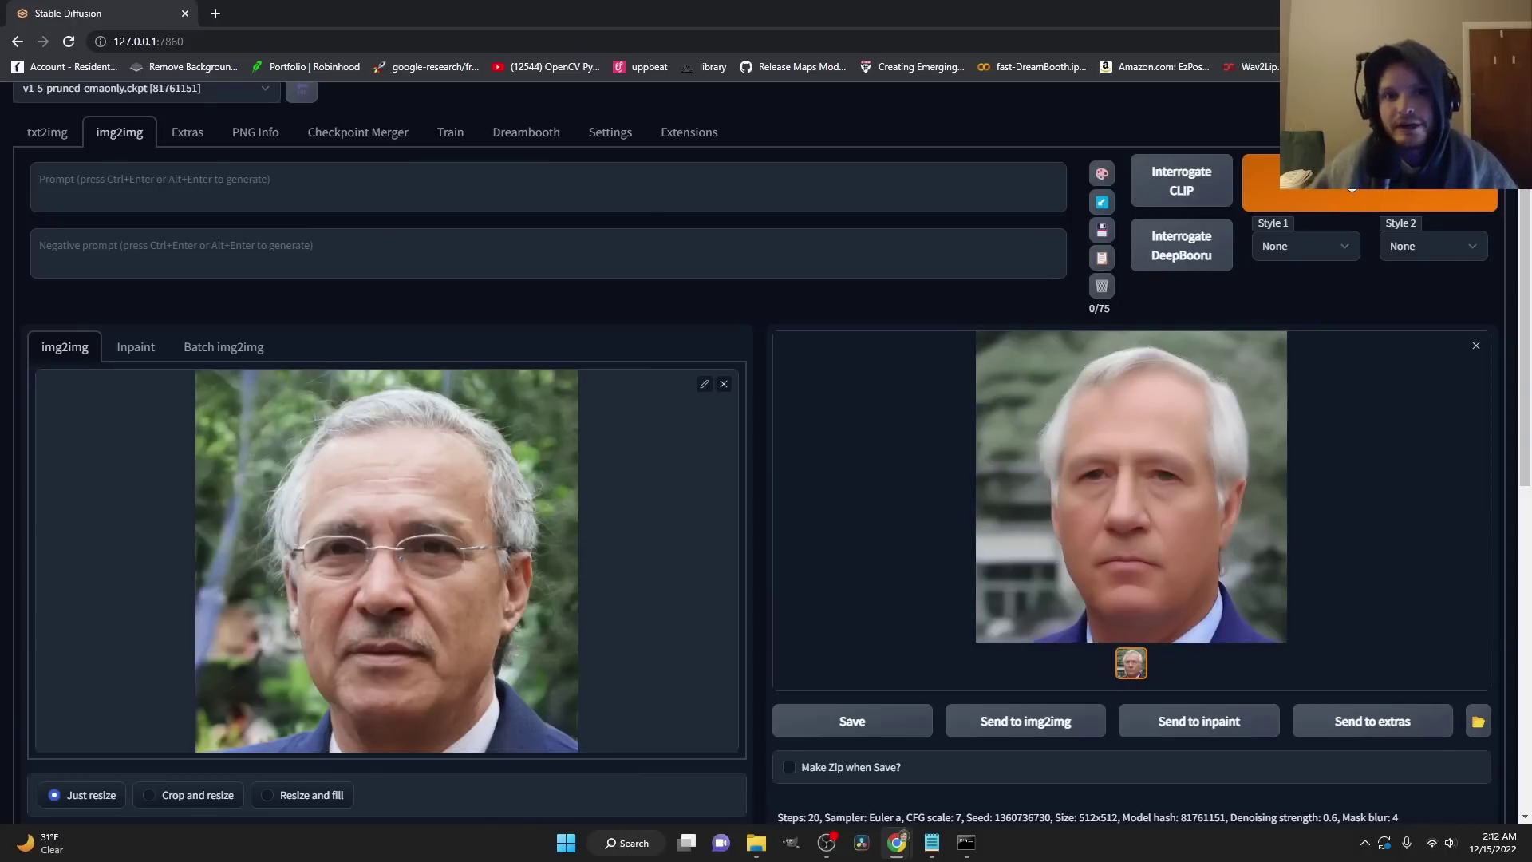
left_click_drag(836, 8, 472, 94)
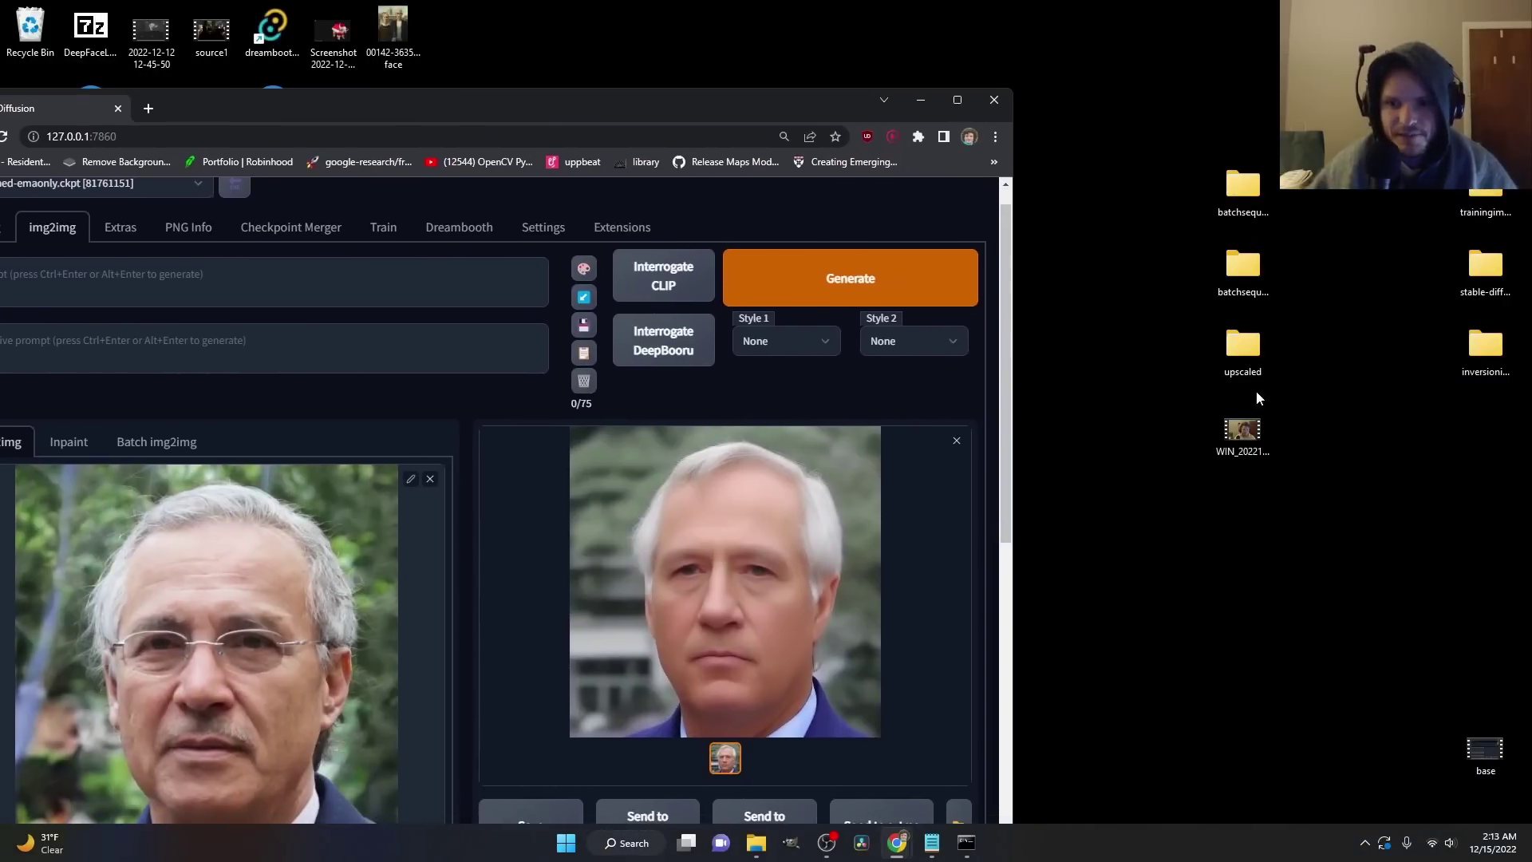
Step: Watch the source webcam clip, then open the batchsequencein frames folder
double_click(1250, 424)
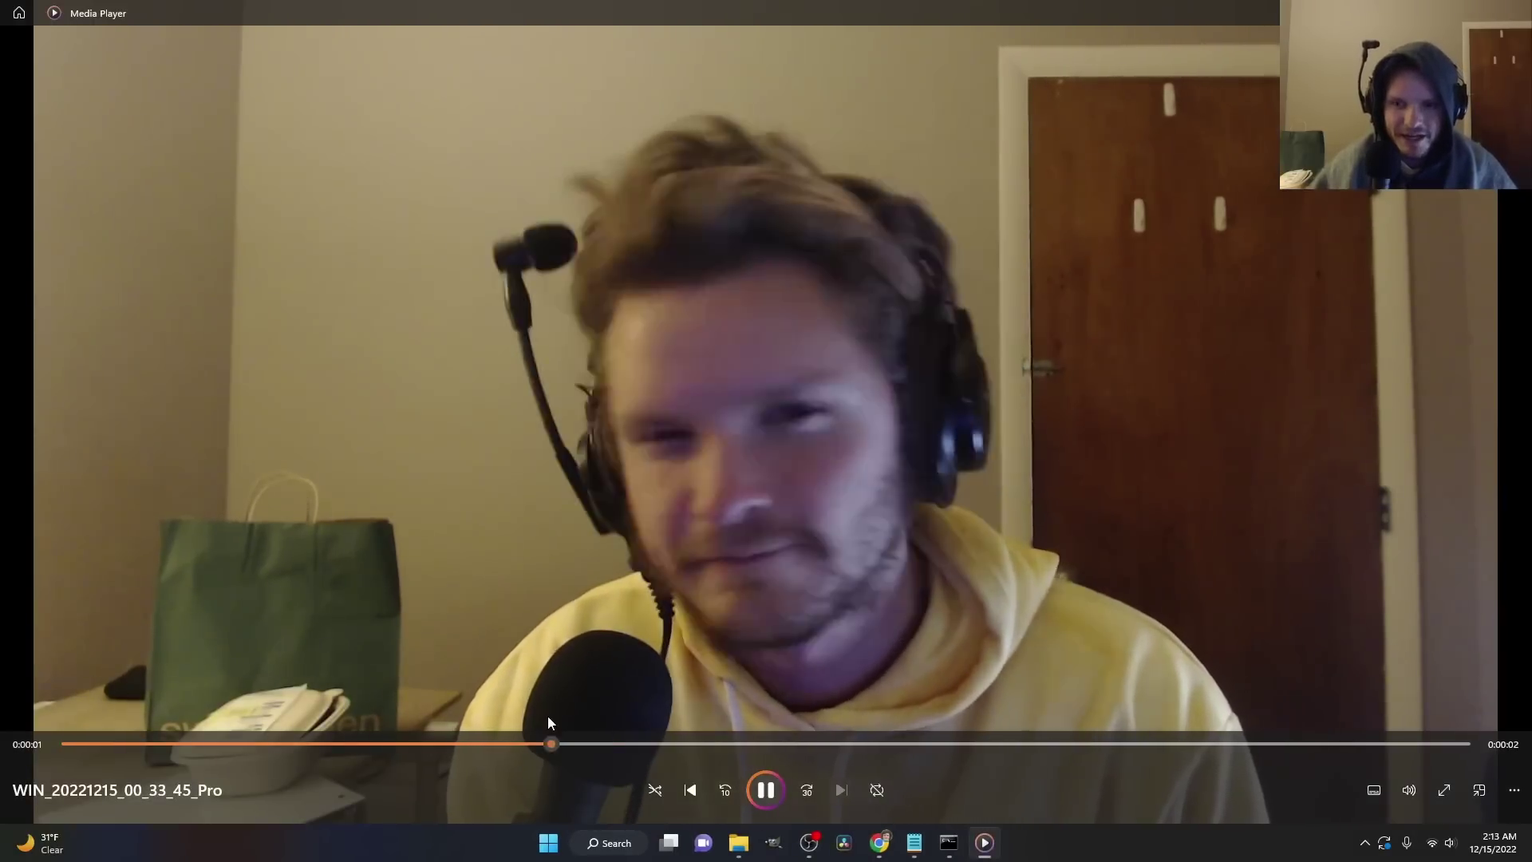
key("alt+F4")
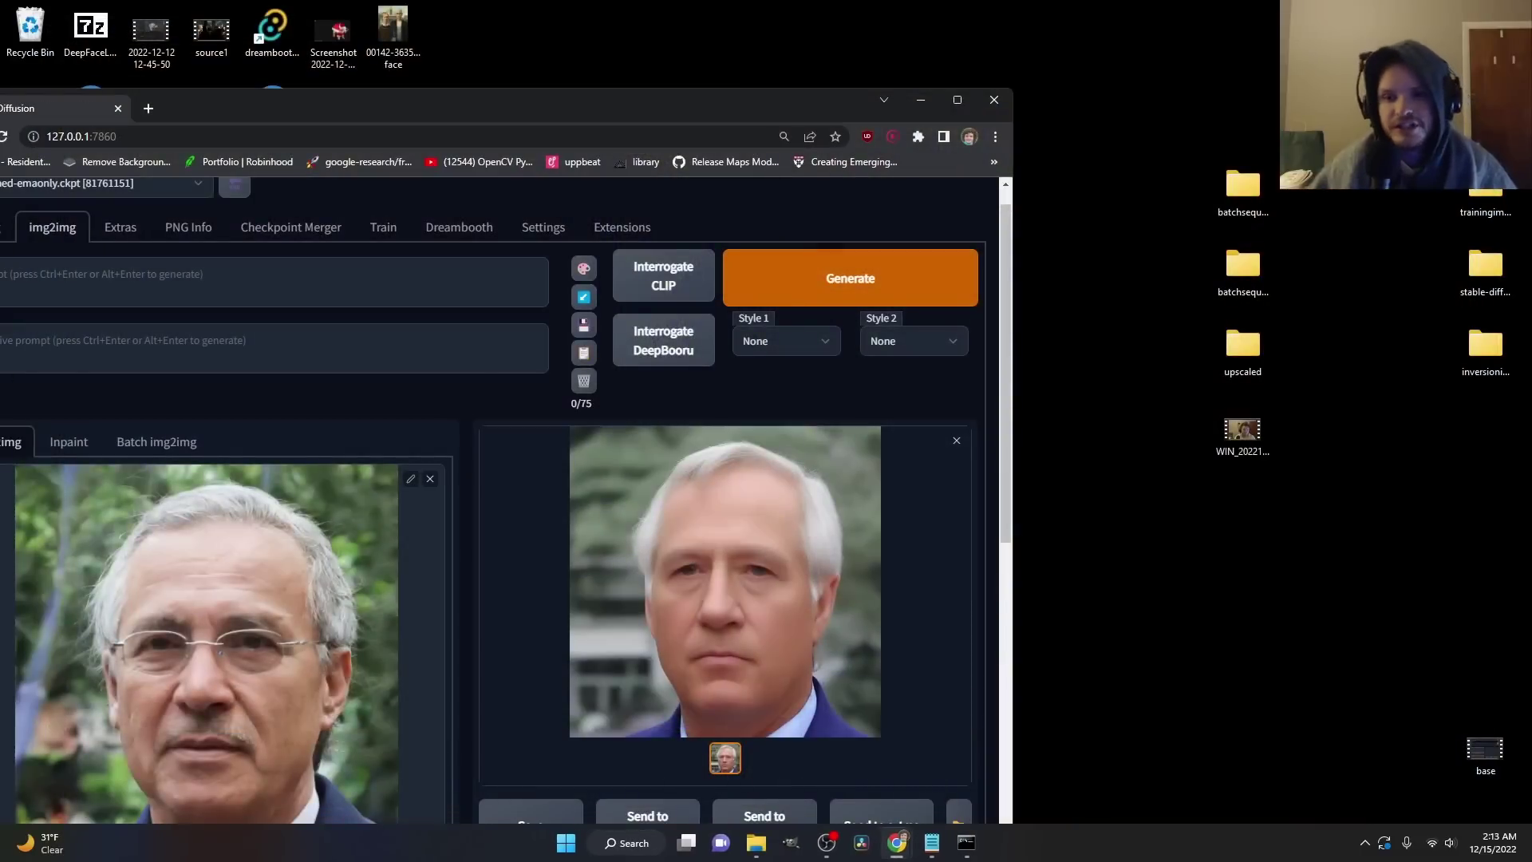
double_click(1257, 193)
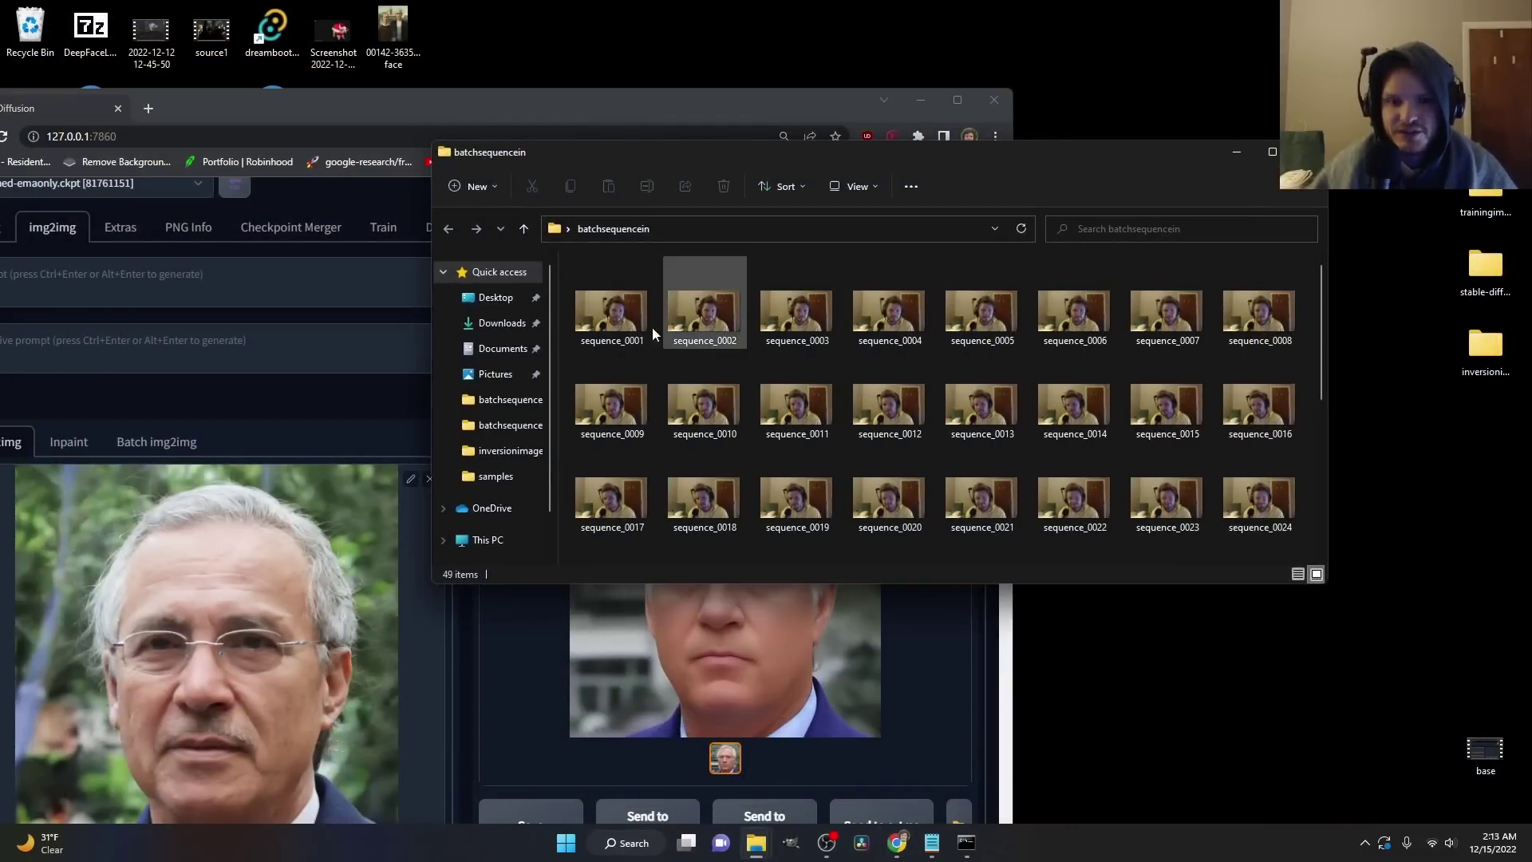
Step: Preview the frames from sequence_0001 in Photos, then bring back the maximized browser
left_click(629, 323)
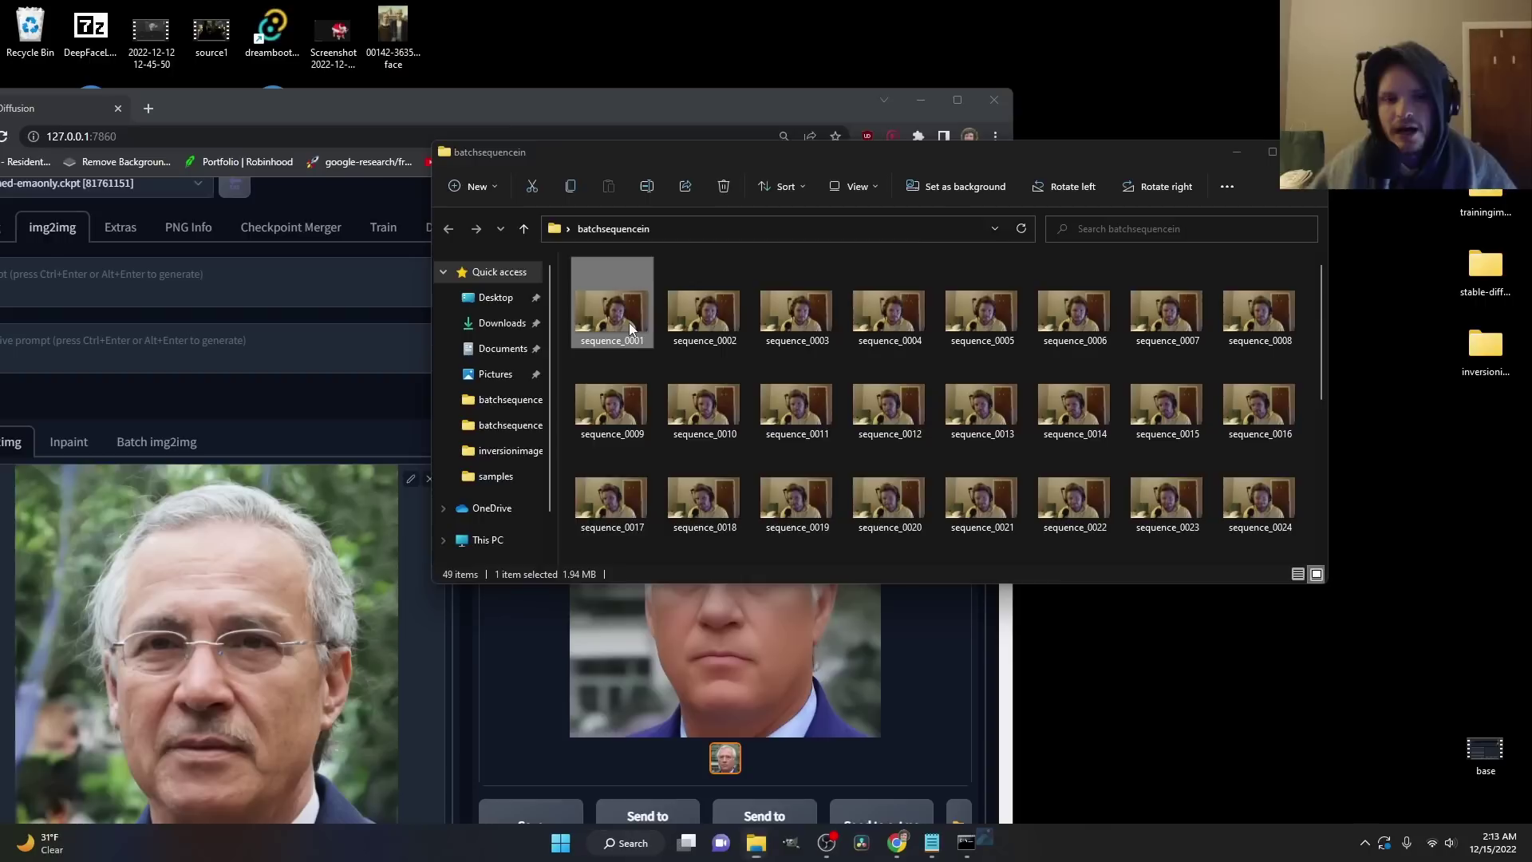
double_click(628, 322)
scroll(771, 356, "down", 7)
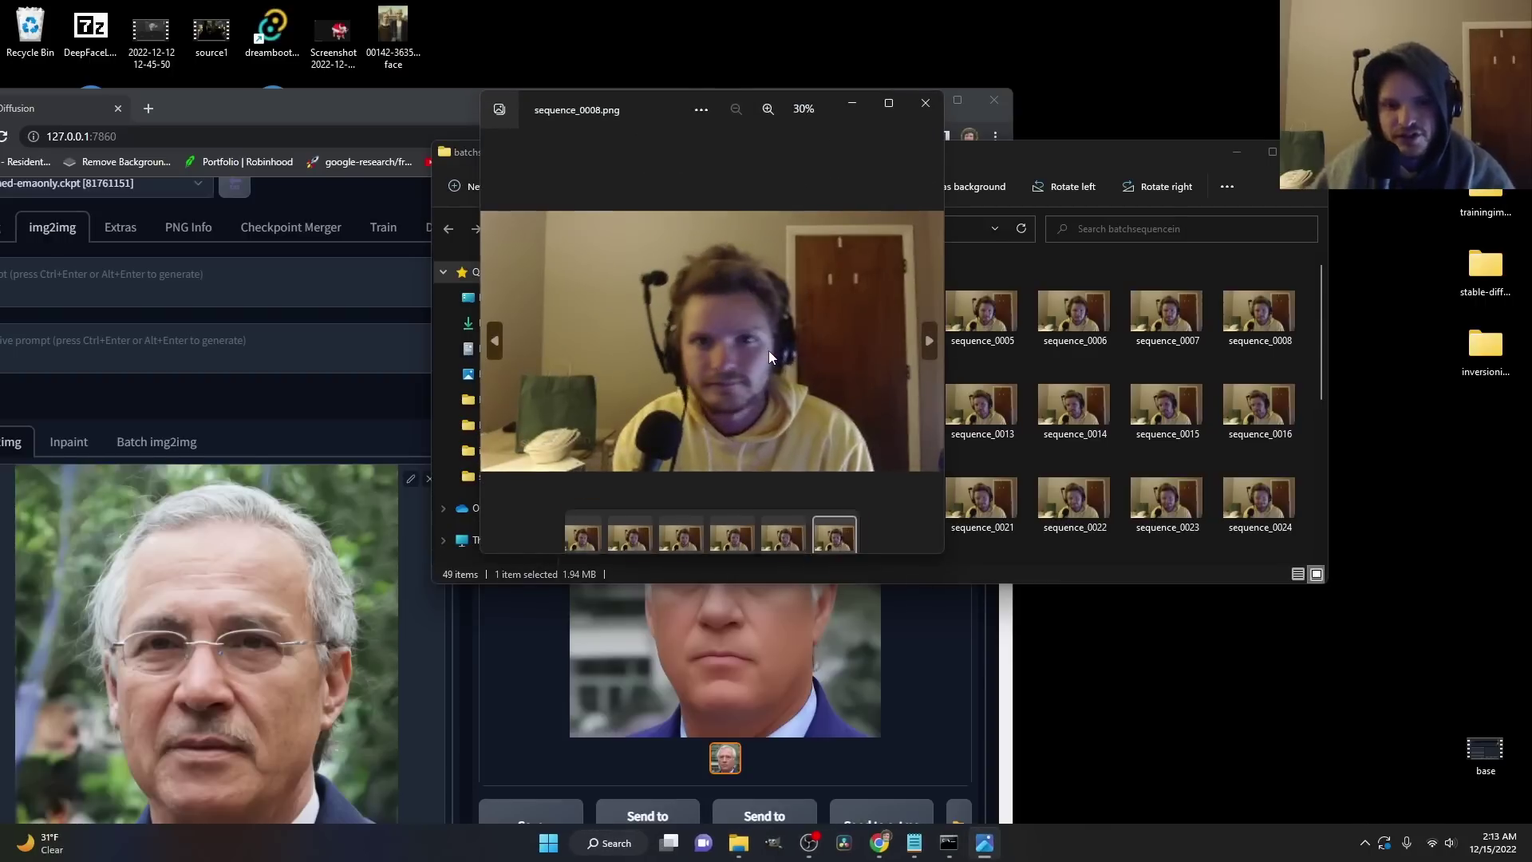
scroll(768, 351, "down", 19)
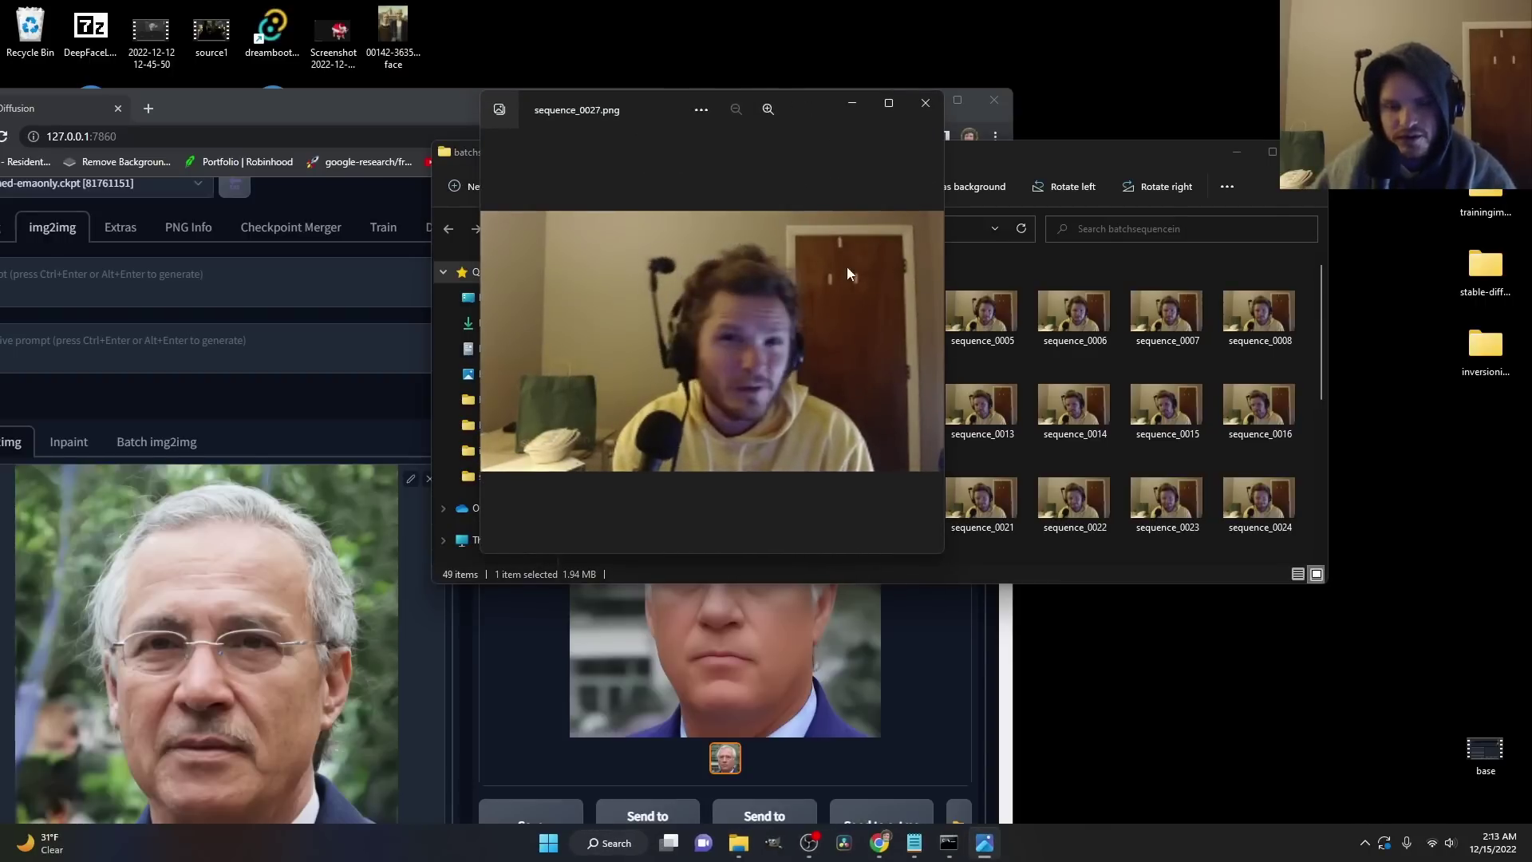
left_click(925, 102)
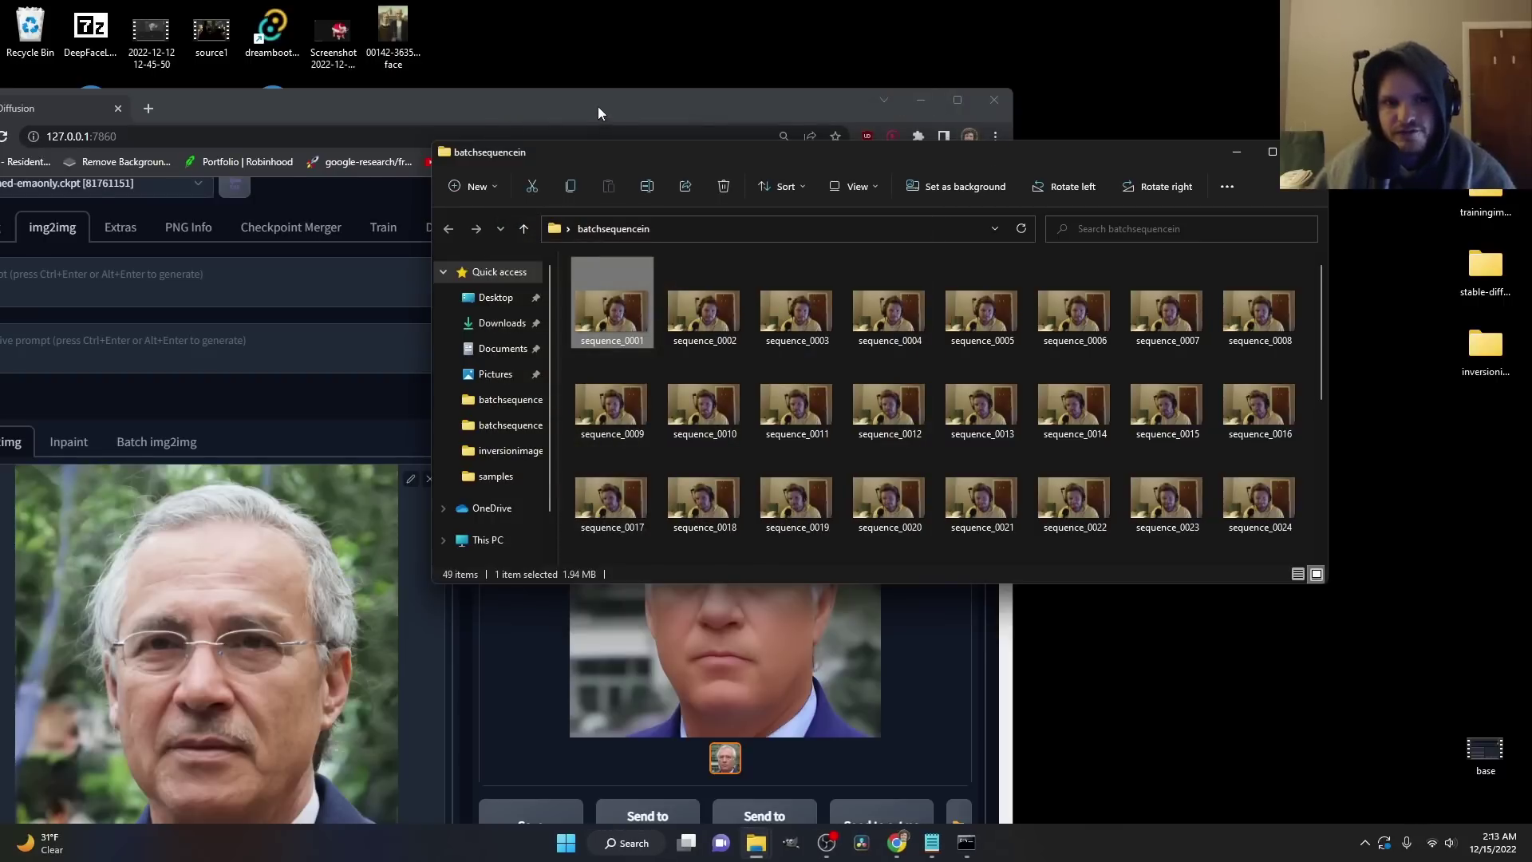
left_click_drag(597, 107, 669, 2)
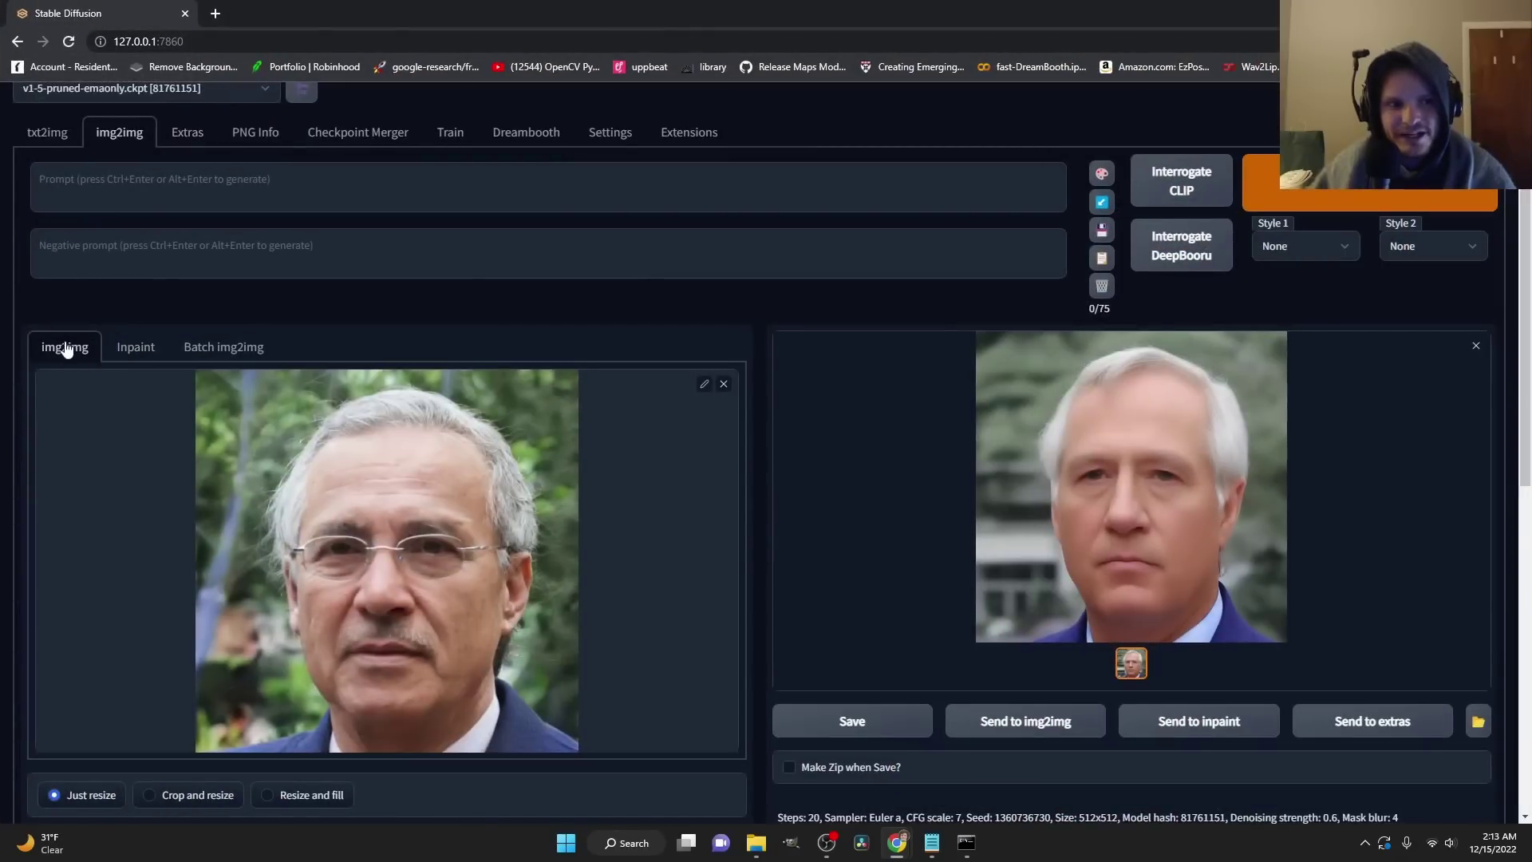
Step: On the Batch img2img tab, paste the batchsequencein folder path as the Input directory
left_click(214, 351)
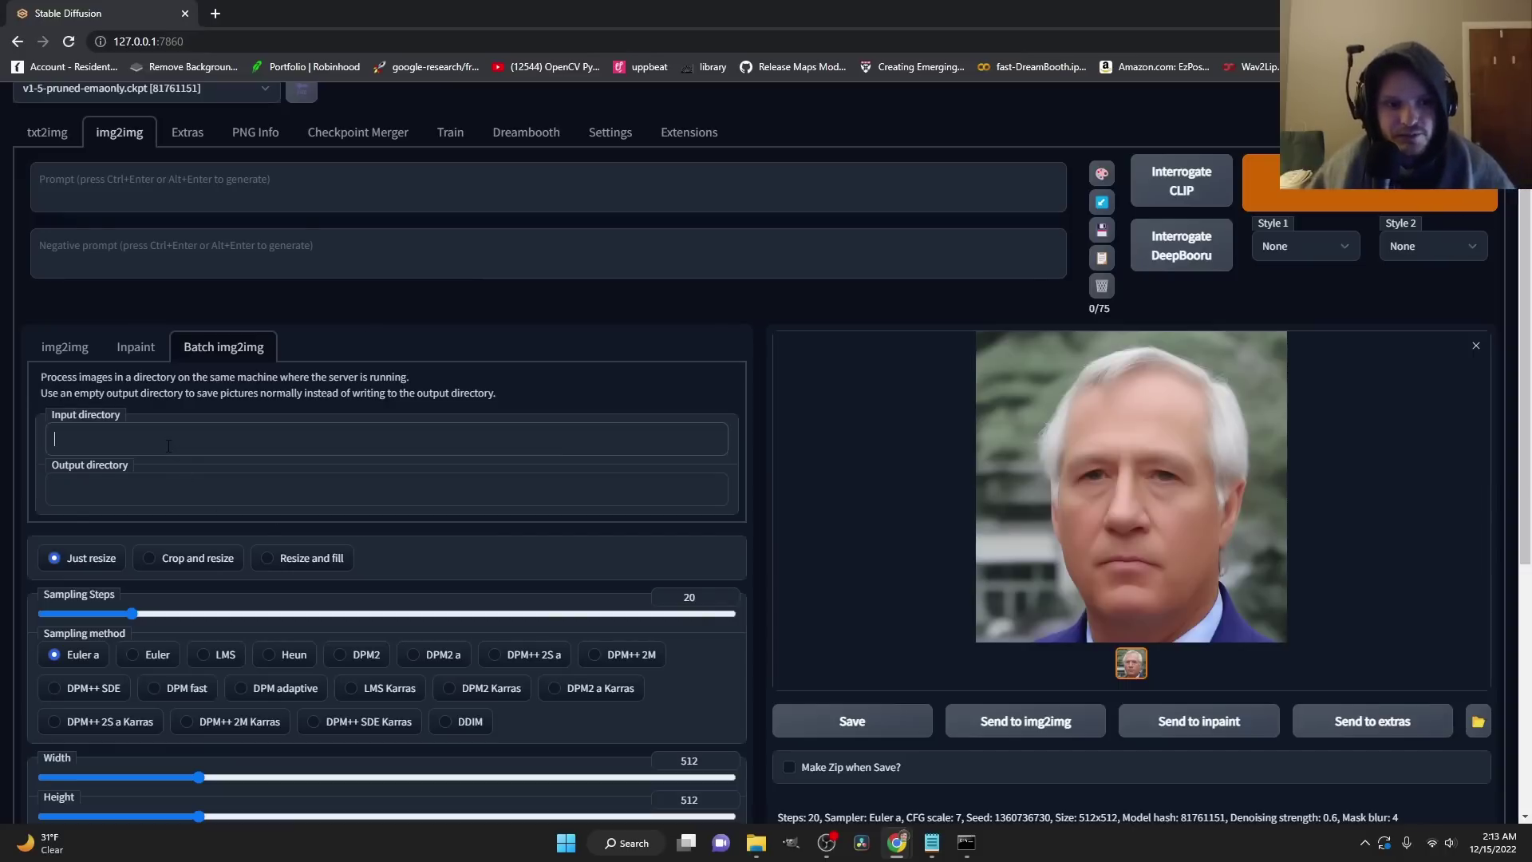
left_click_drag(705, 7, 381, 73)
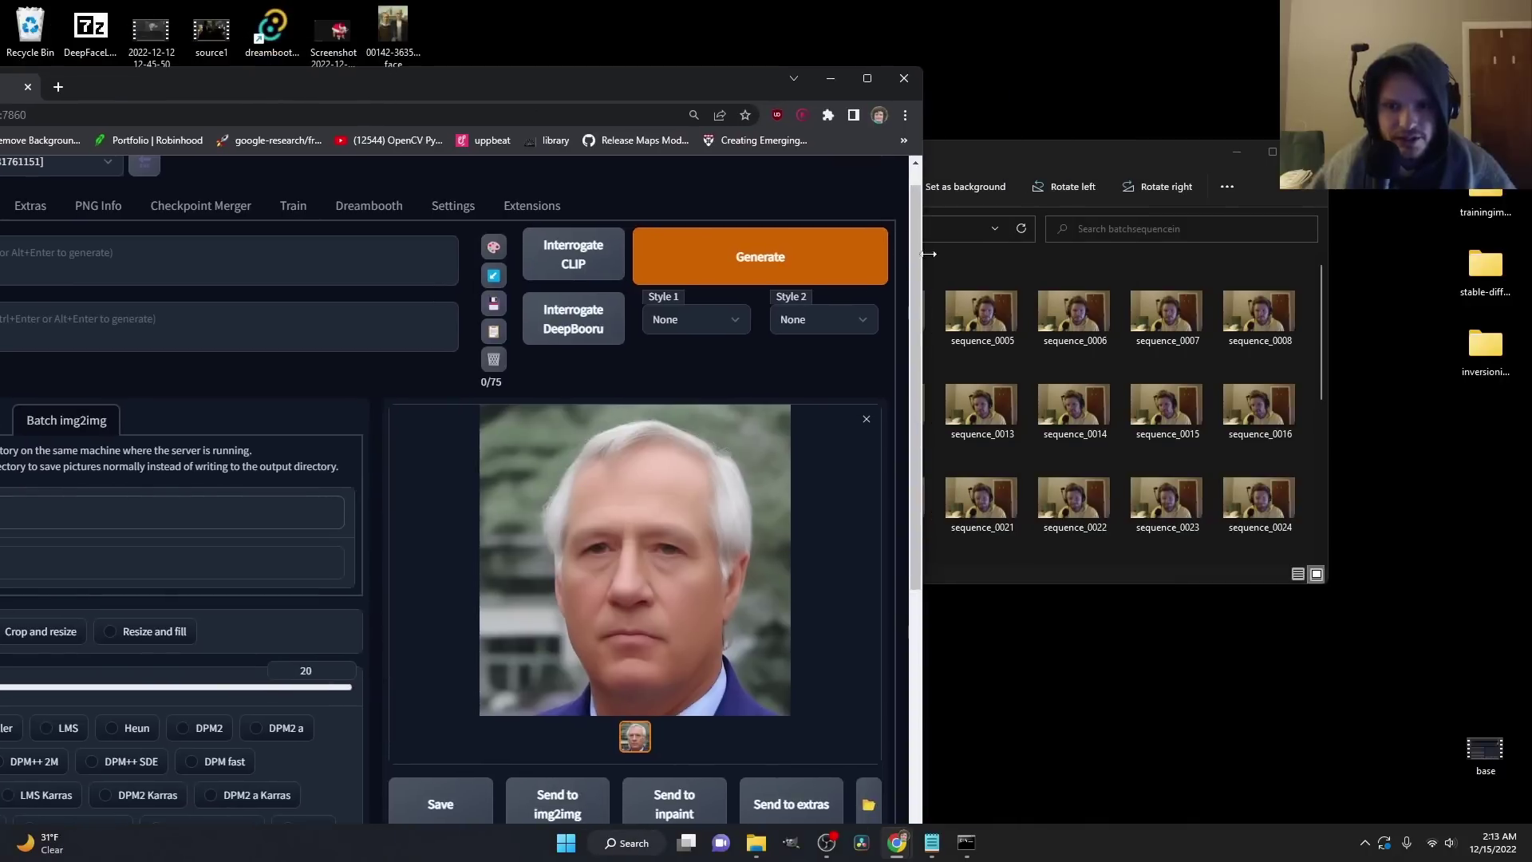
left_click(995, 281)
right_click(614, 229)
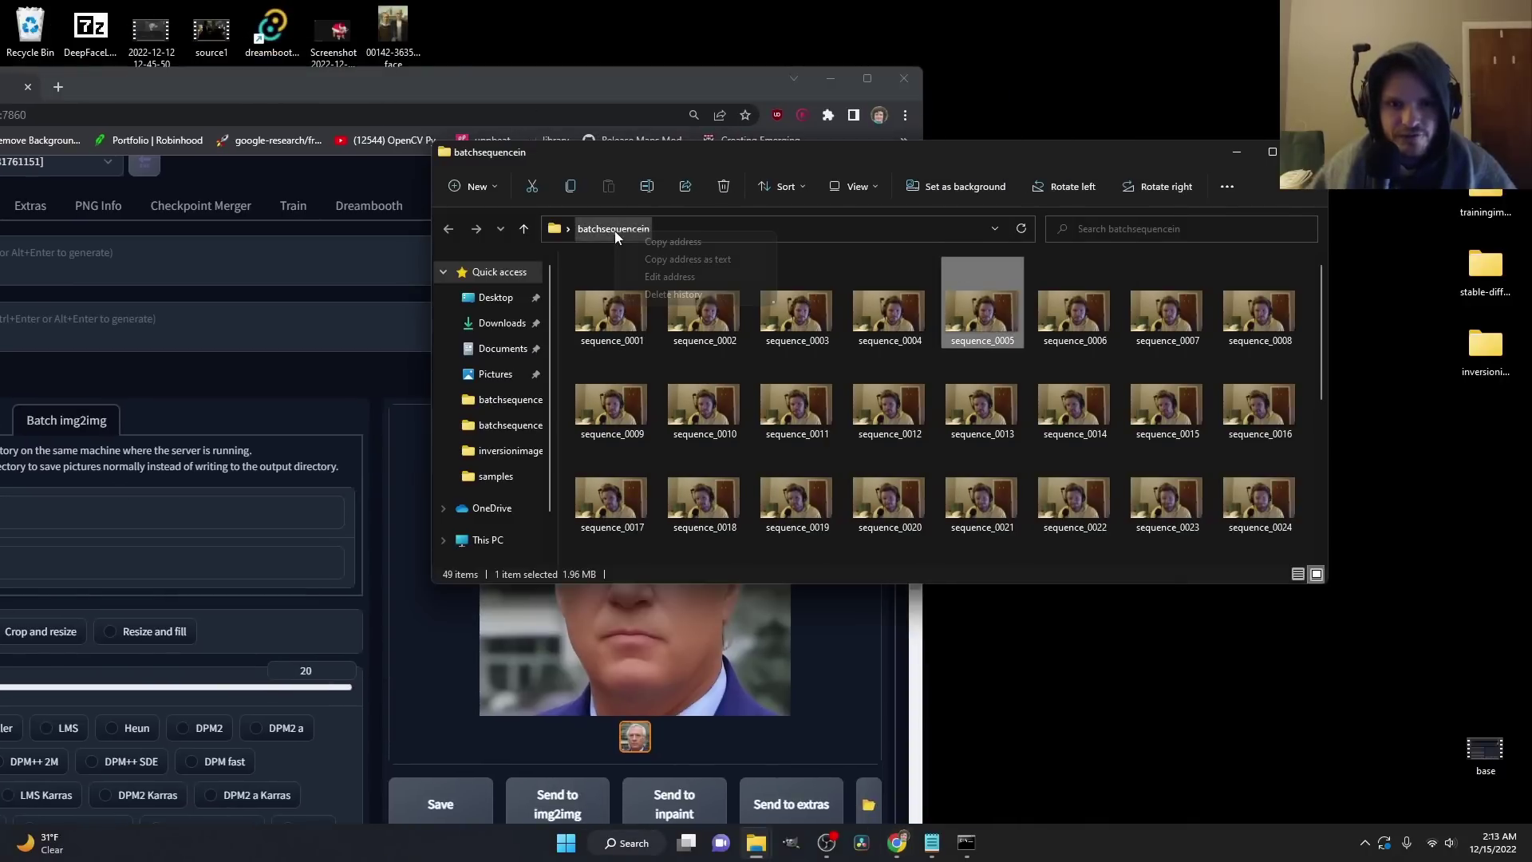
left_click(654, 241)
left_click_drag(539, 88, 630, 1)
key("ctrl+v")
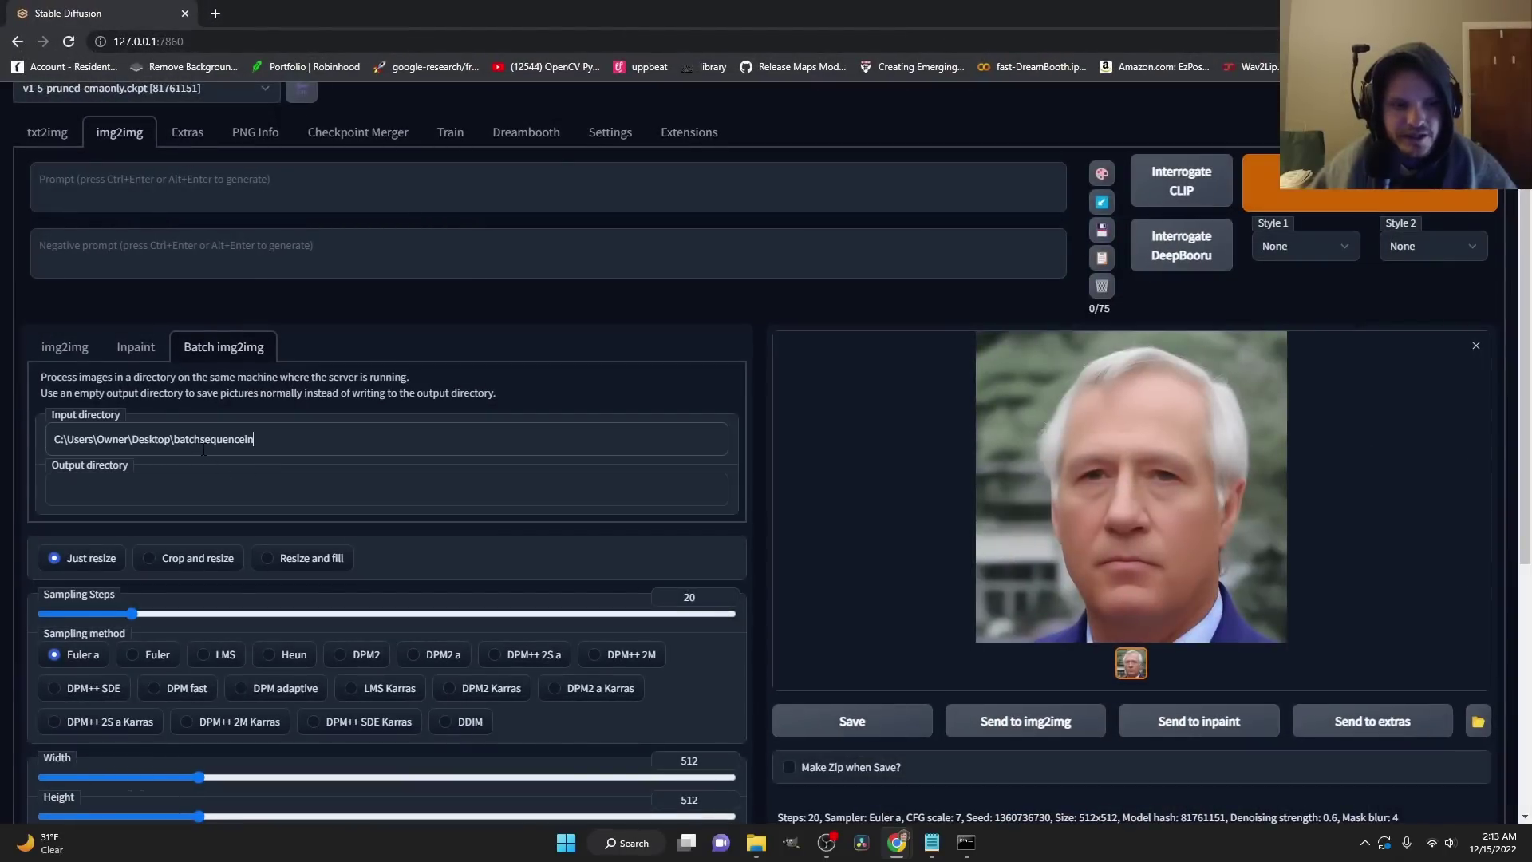
Step: Paste the empty batchsequenceout folder path as the Output directory
left_click_drag(786, 7, 467, 68)
left_click(1266, 151)
left_click(1235, 151)
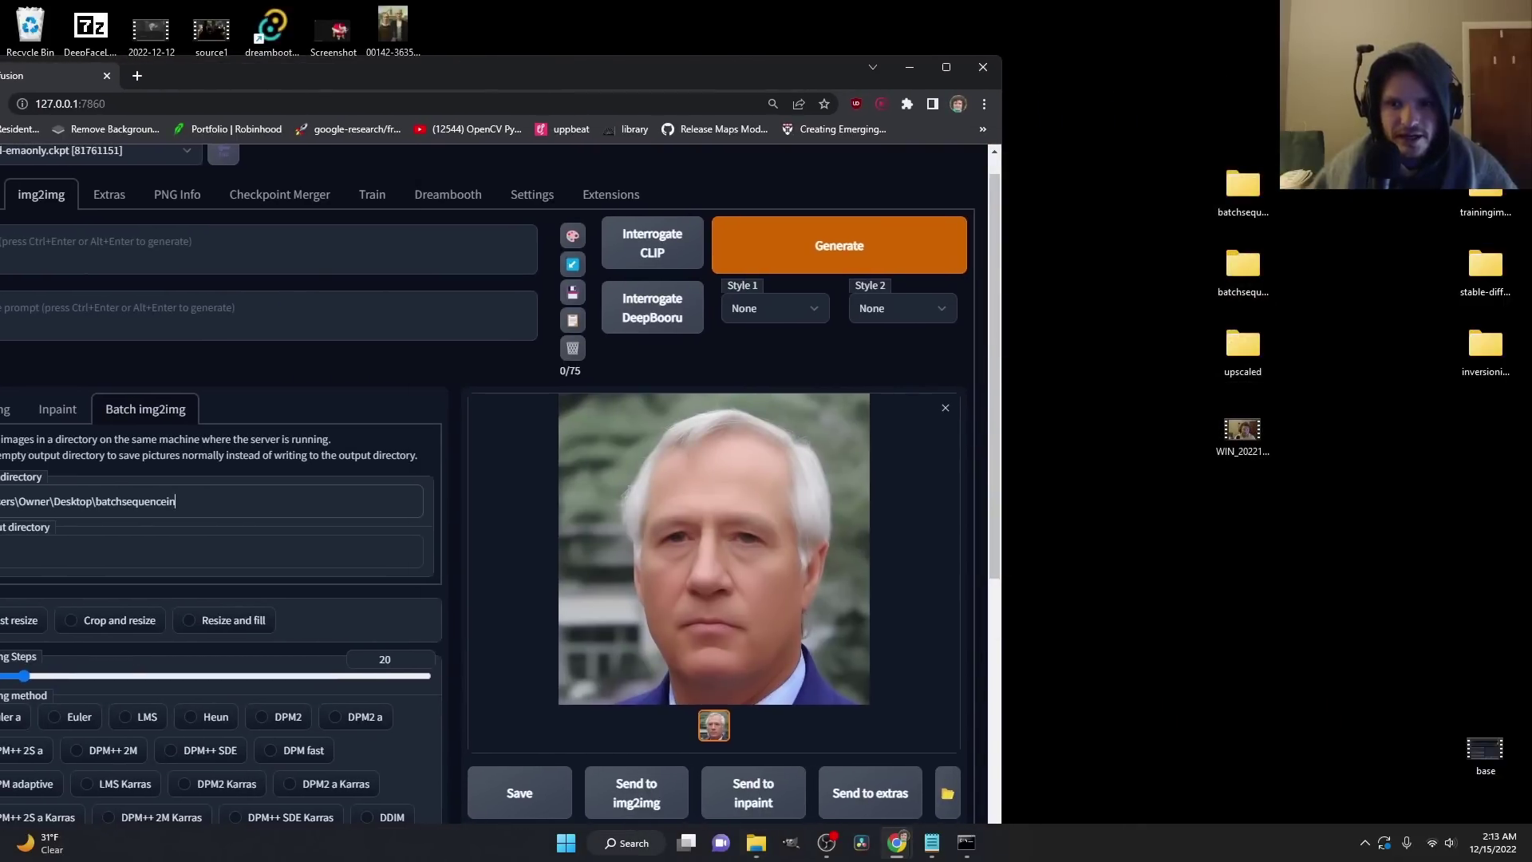
left_click(1255, 276)
double_click(1255, 276)
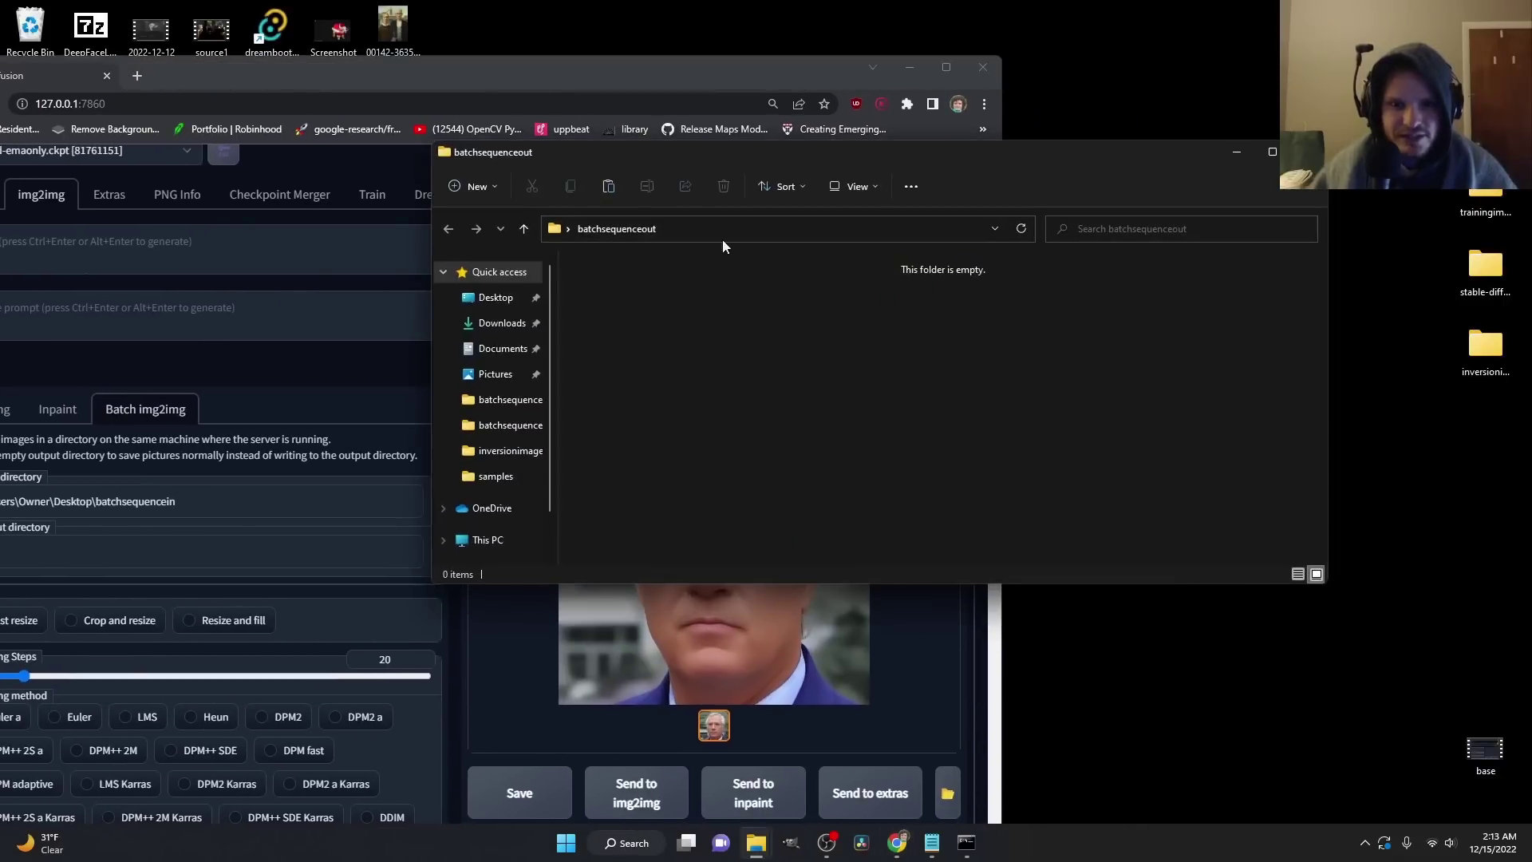
right_click(634, 228)
left_click(667, 240)
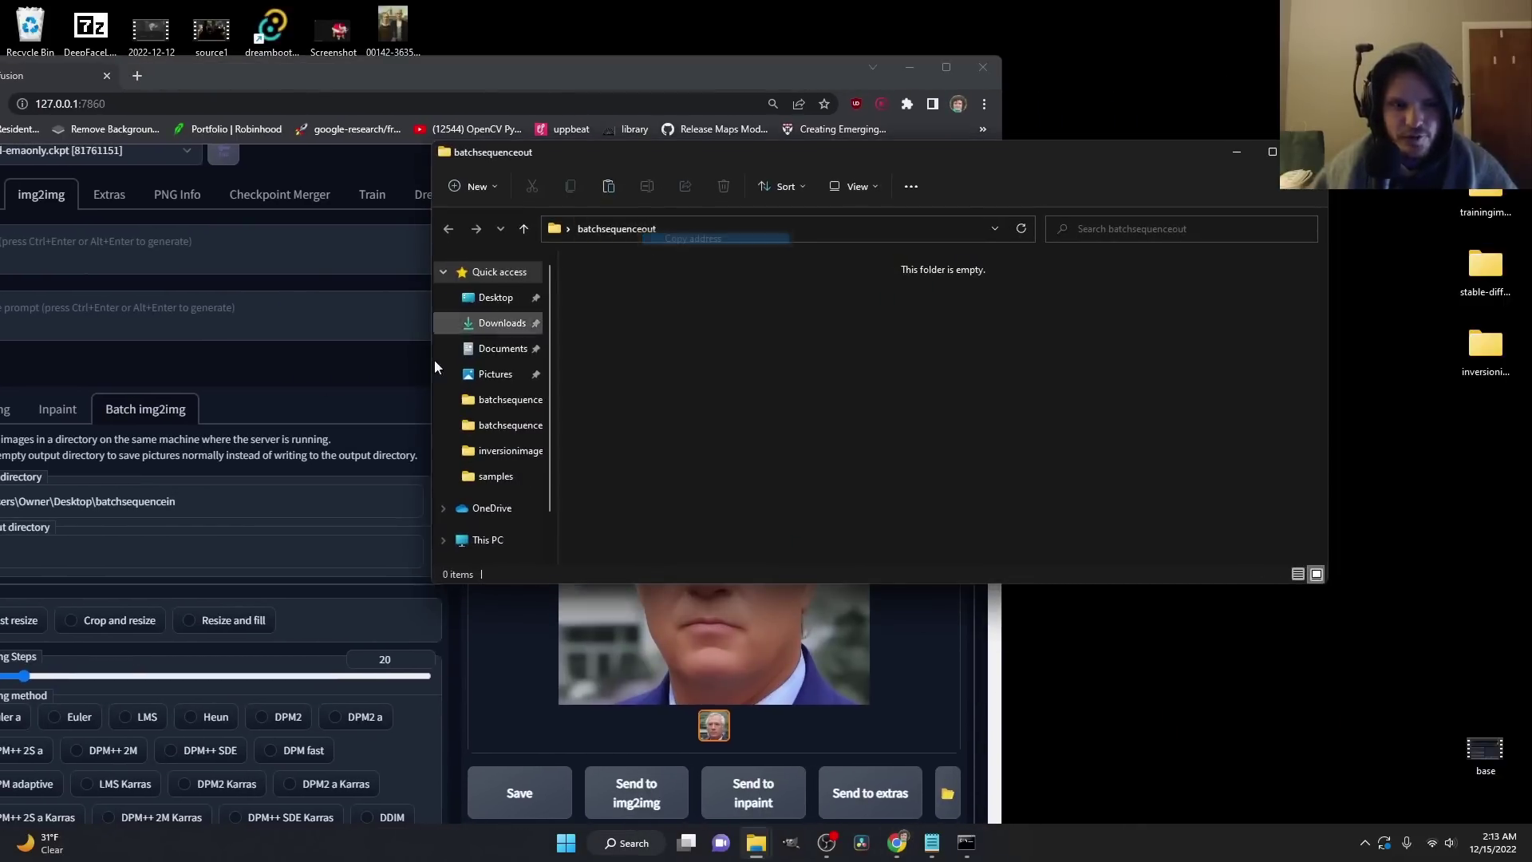
left_click(173, 545)
key("ctrl+v")
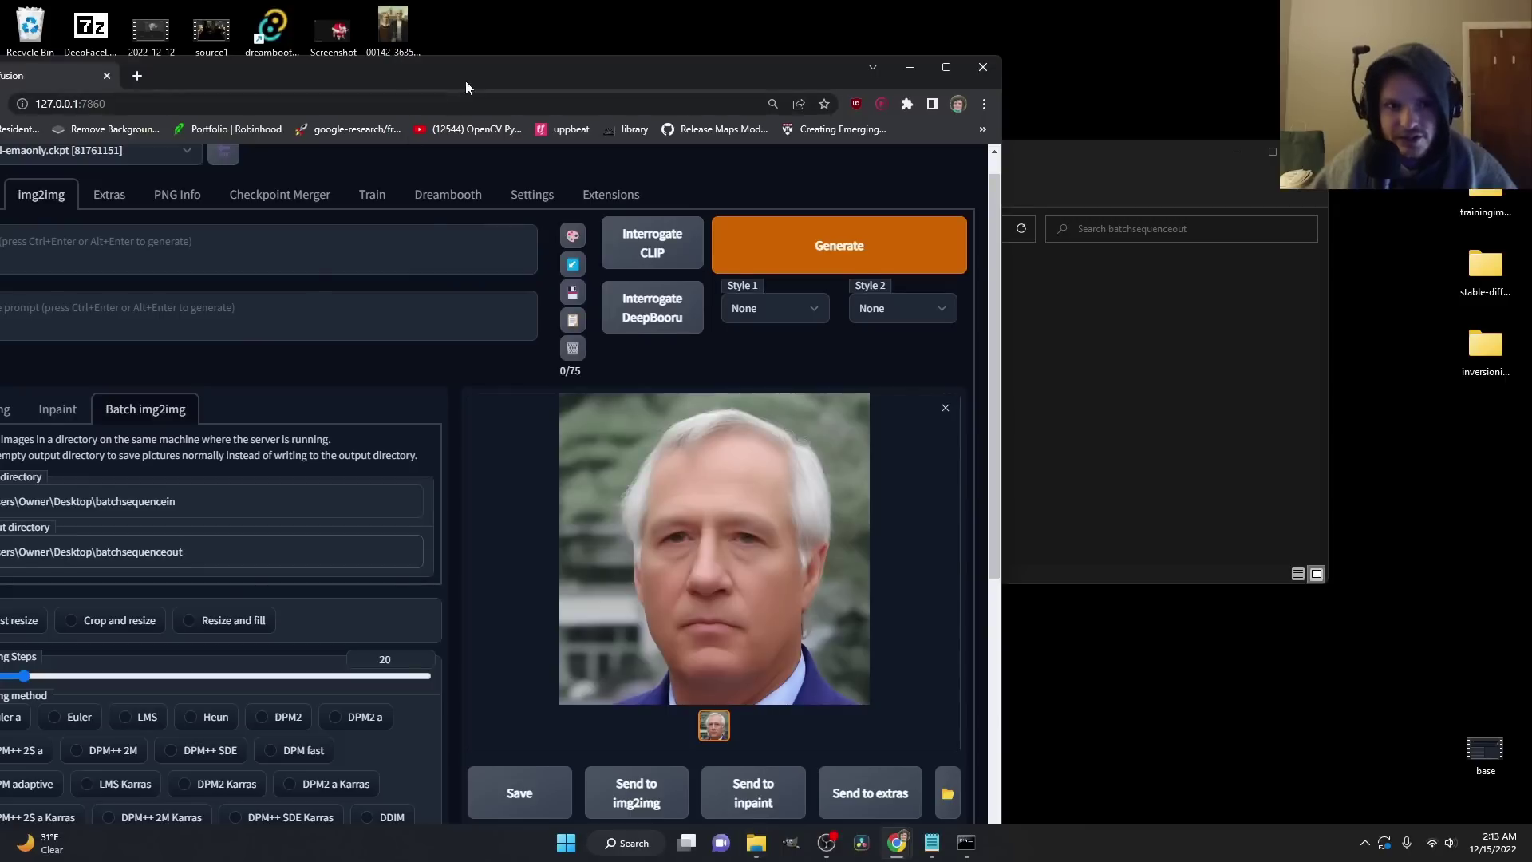
left_click_drag(448, 75, 629, 47)
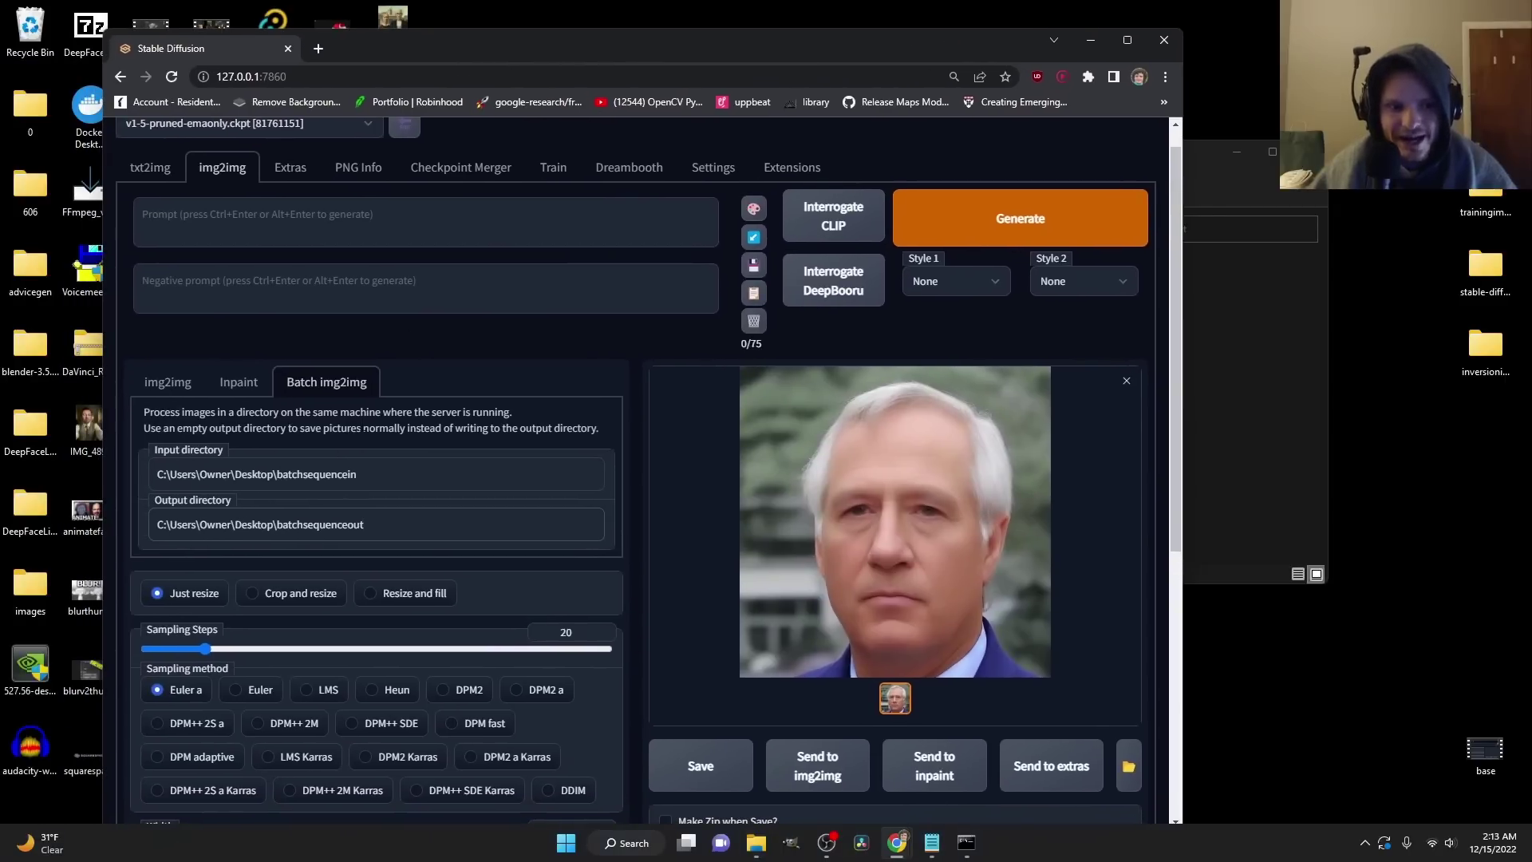
Step: Review the batch settings and launch the batch img2img run at denoising 0.6
scroll(441, 602, "down", 5)
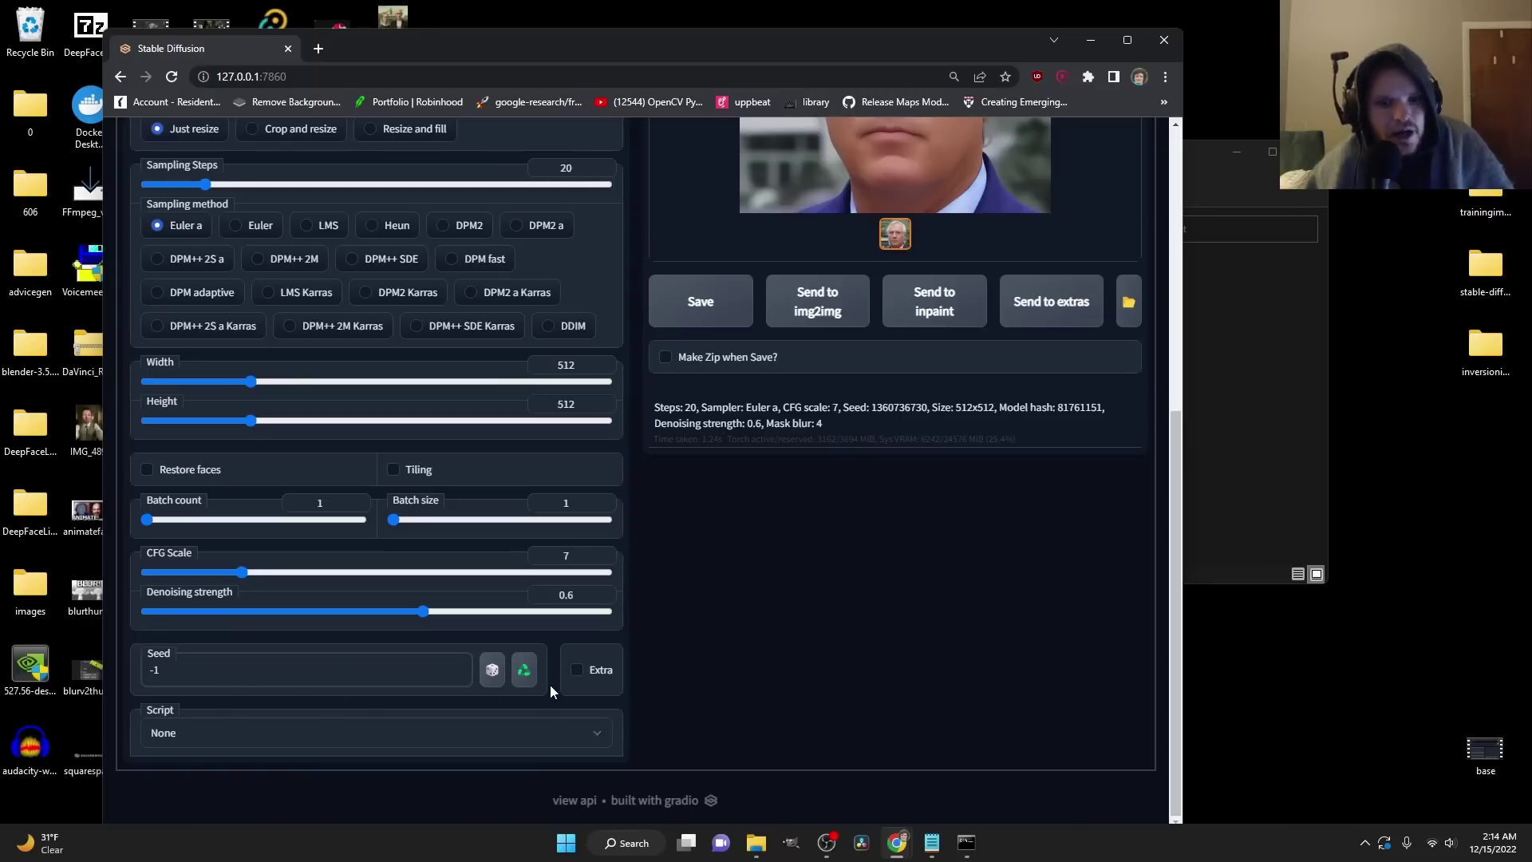
scroll(724, 686, "up", 4)
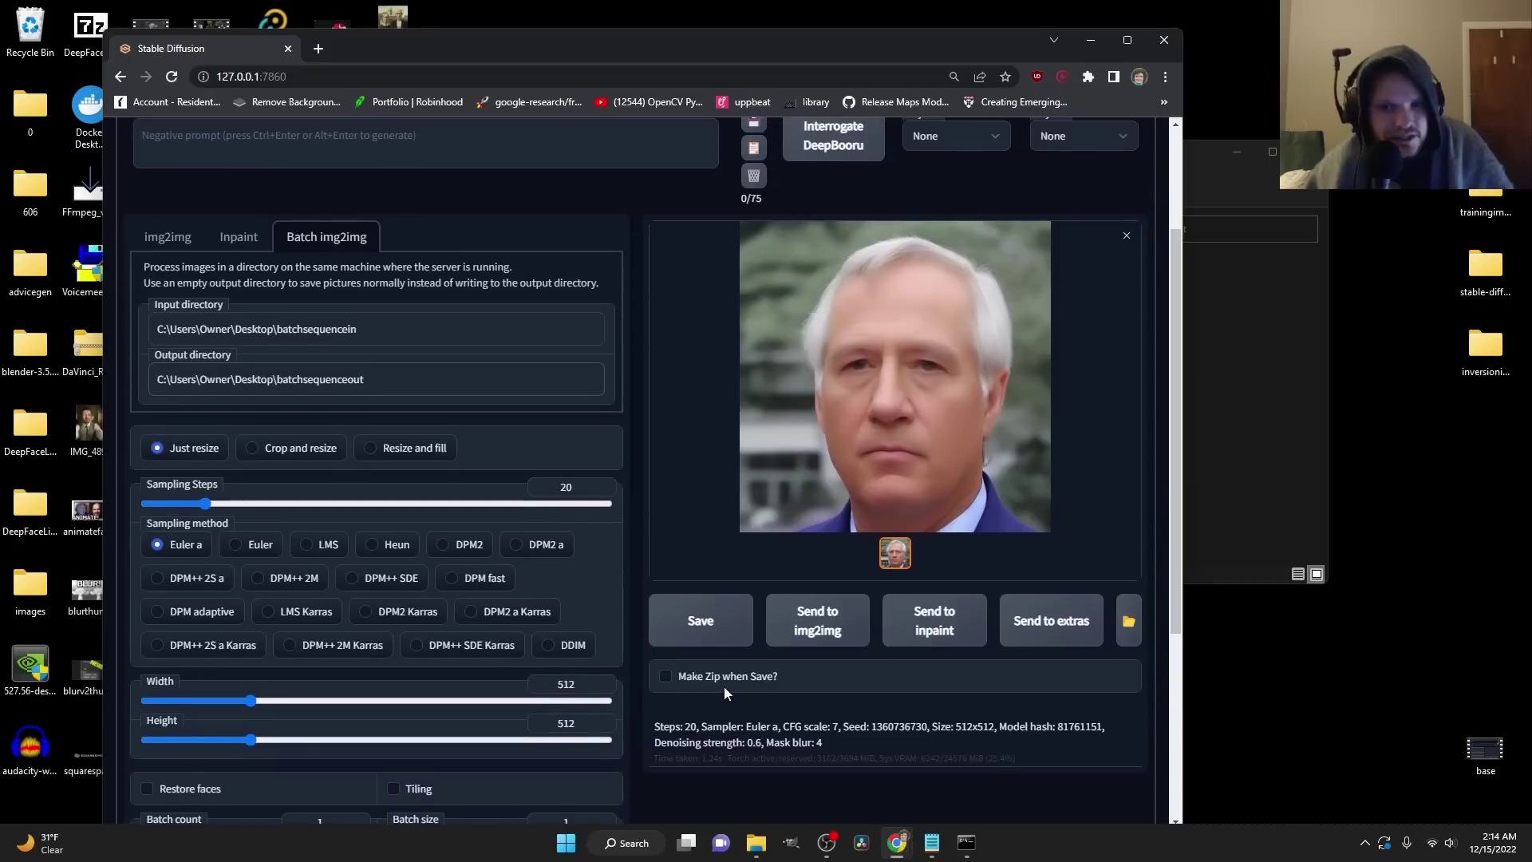
scroll(724, 687, "up", 2)
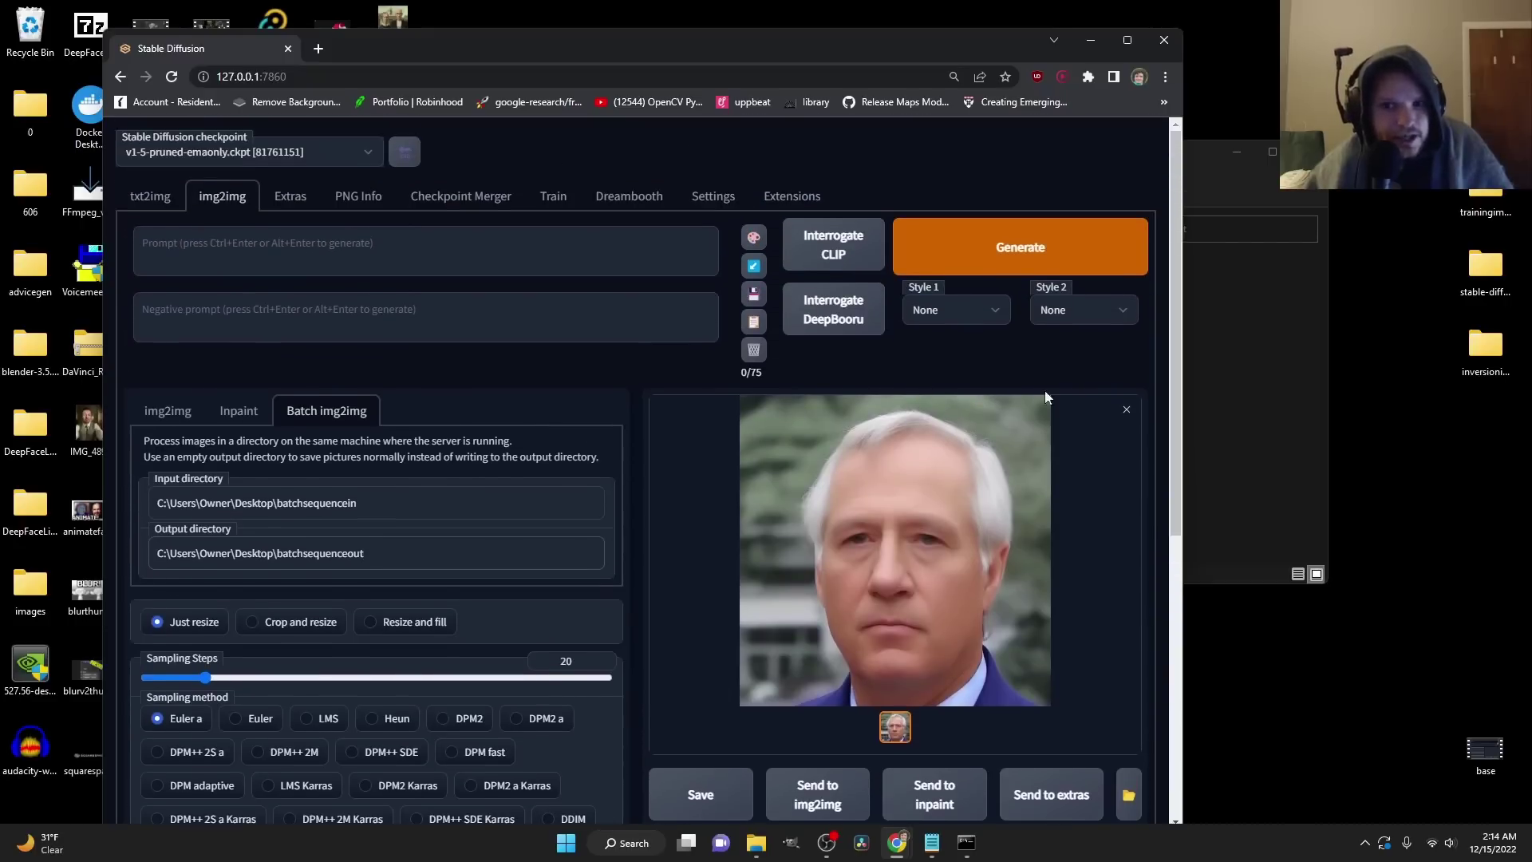
left_click(1029, 245)
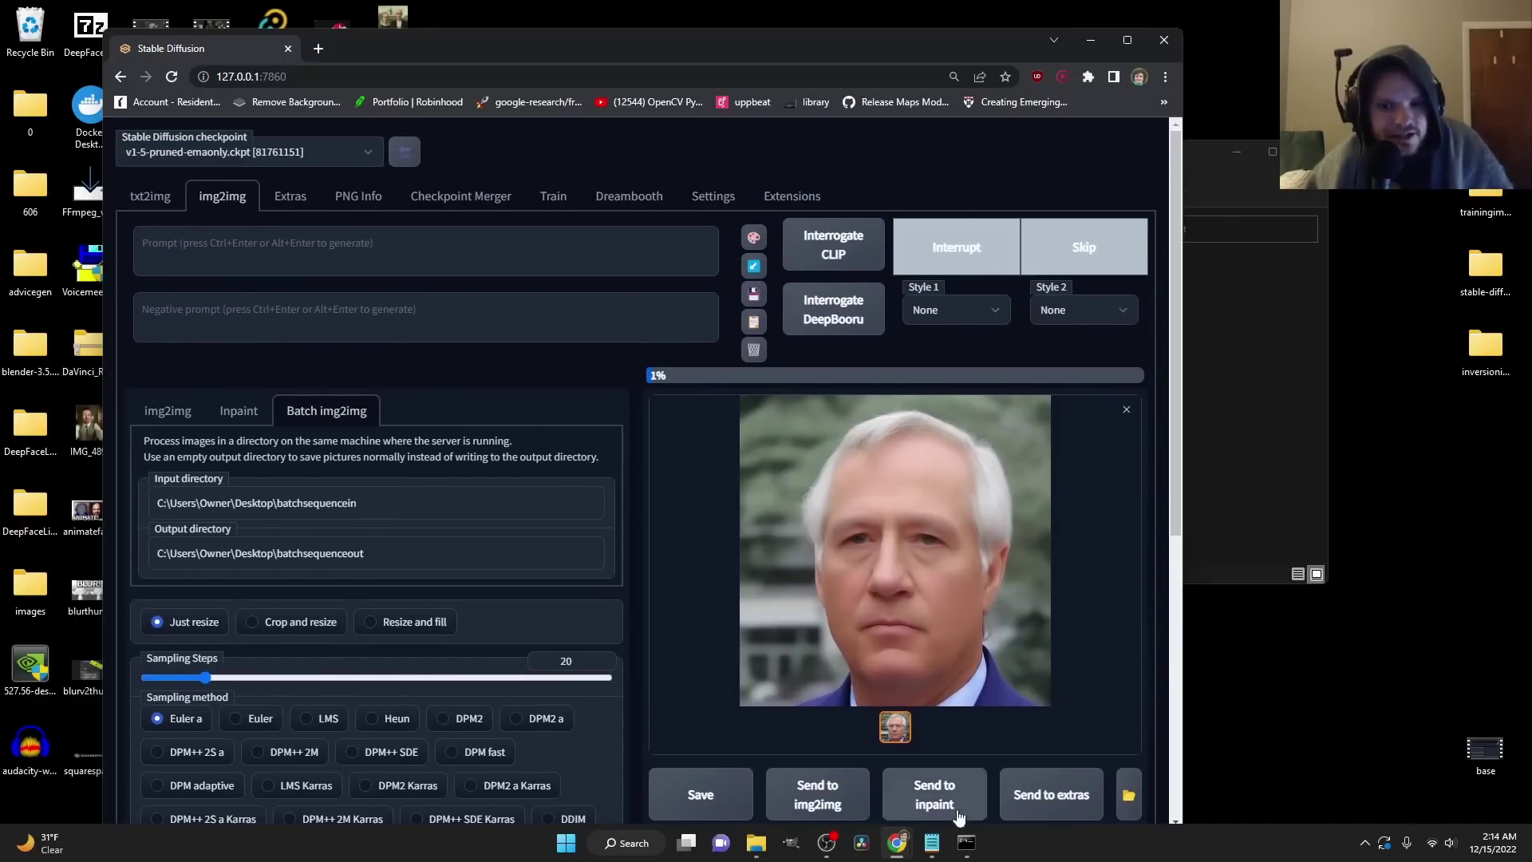
Step: Check the generation console's progress and bring the batchsequenceout folder forward
left_click(965, 842)
left_click_drag(585, 422, 579, 259)
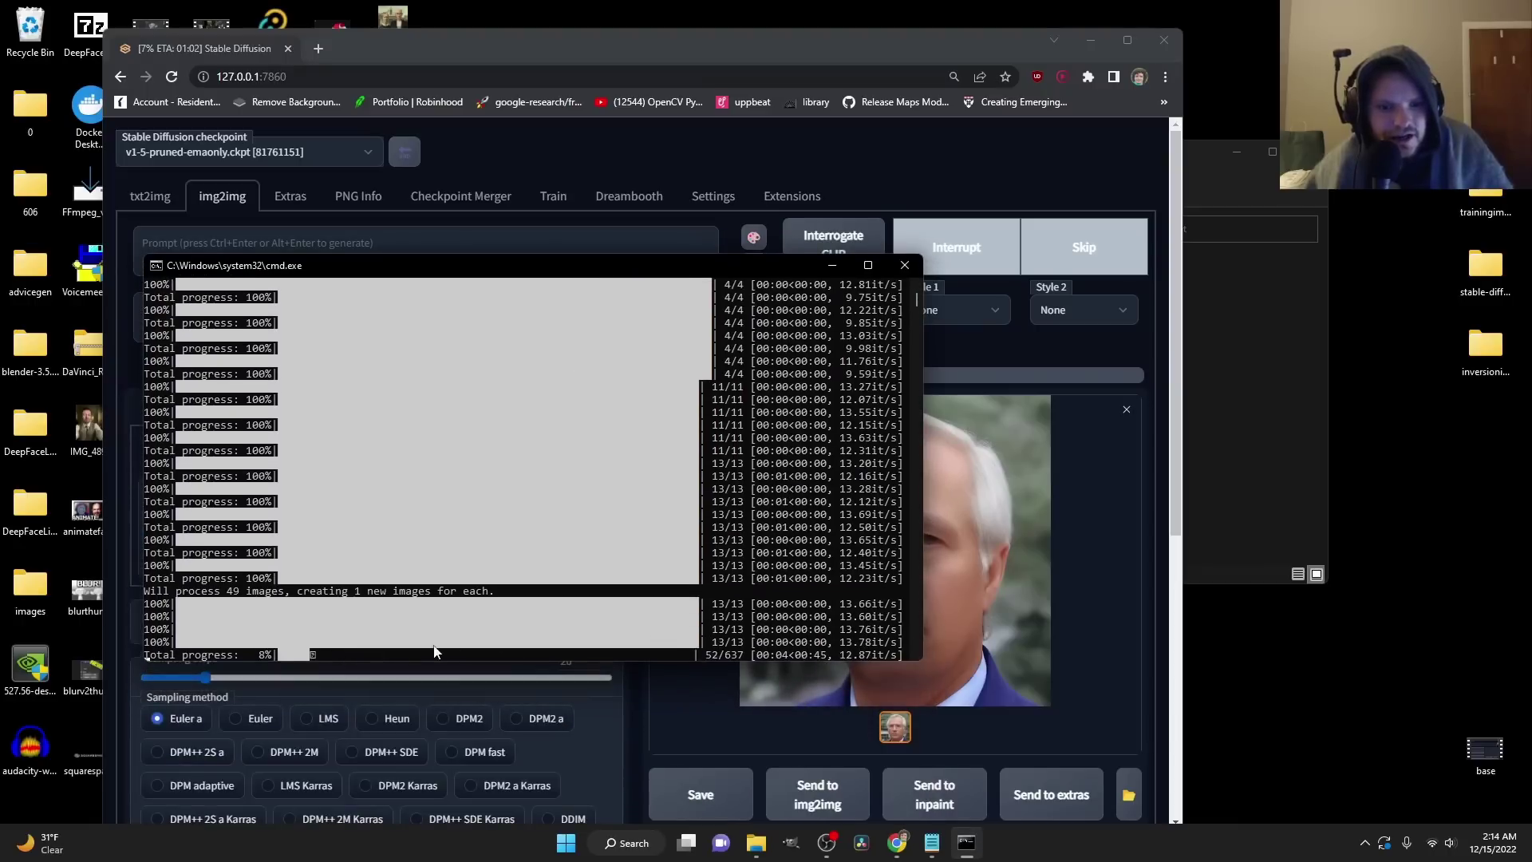
left_click(1238, 374)
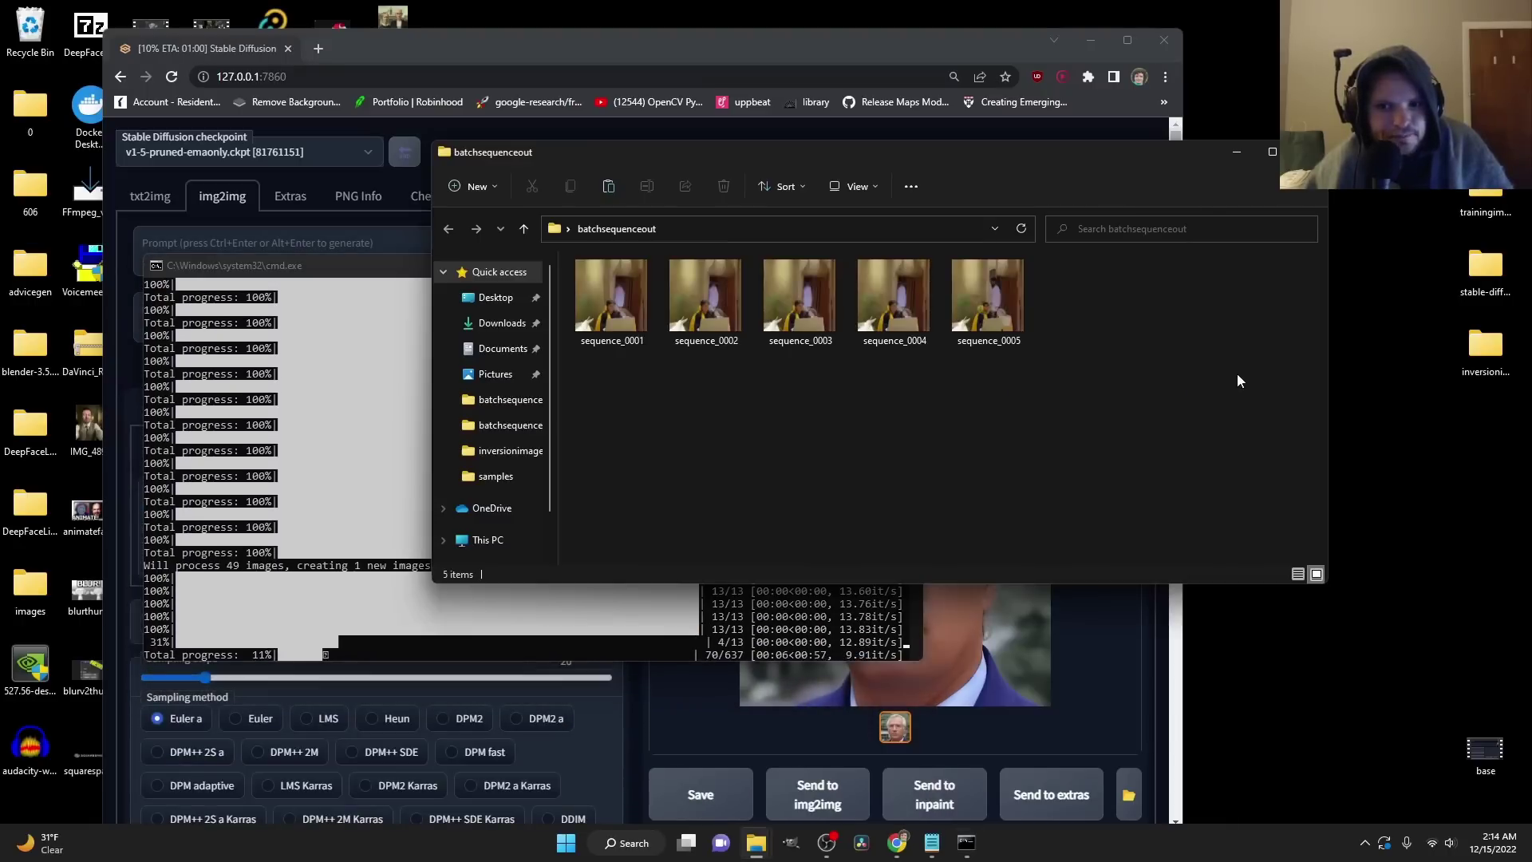
Step: View the generated frames from sequence_0001 to the latest, then return to Stable Diffusion
left_click(605, 323)
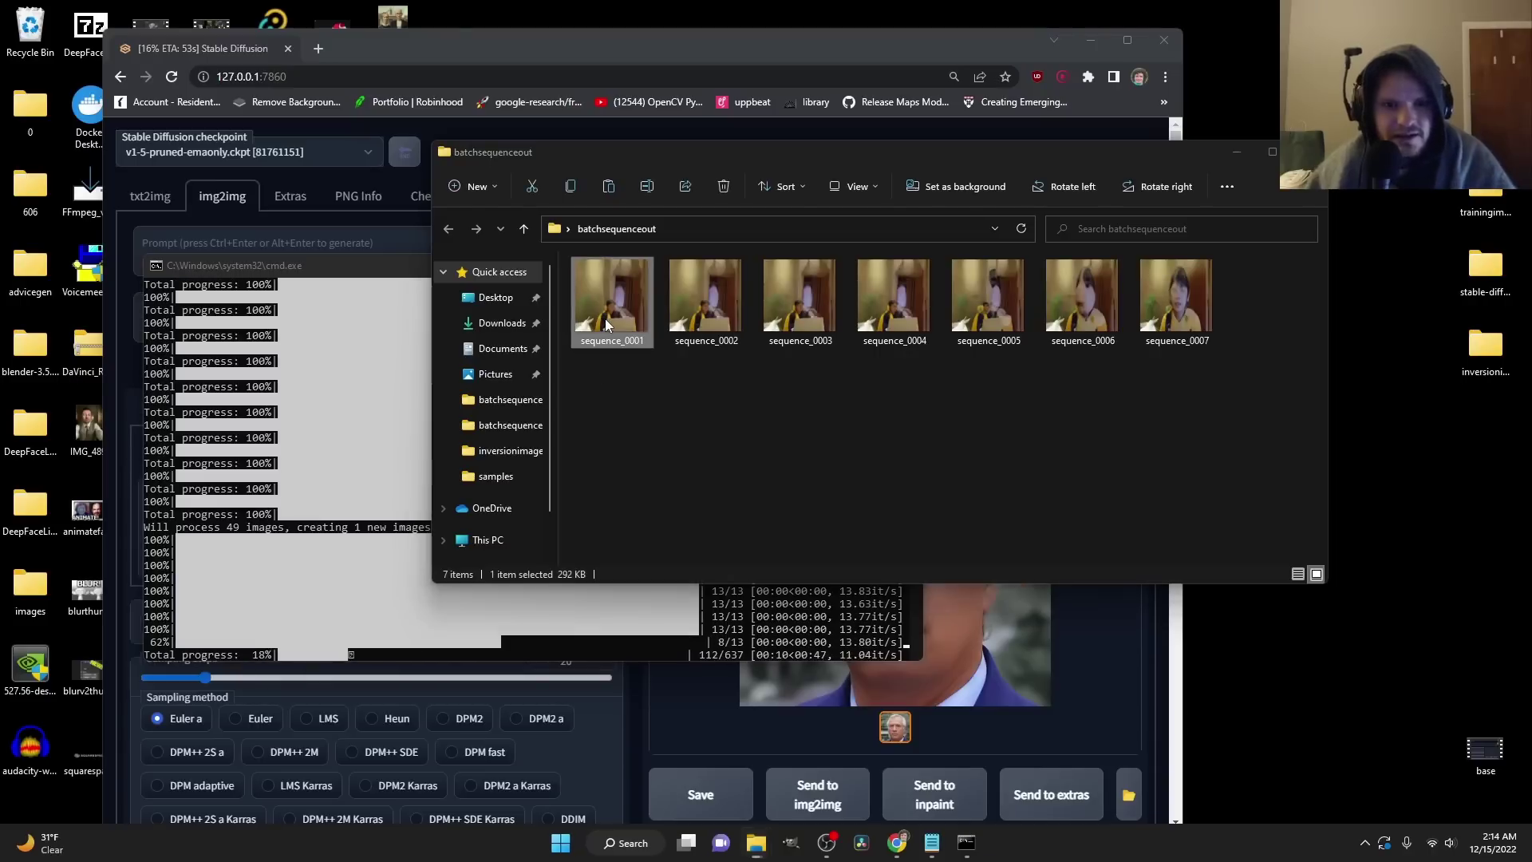
double_click(604, 323)
key("End")
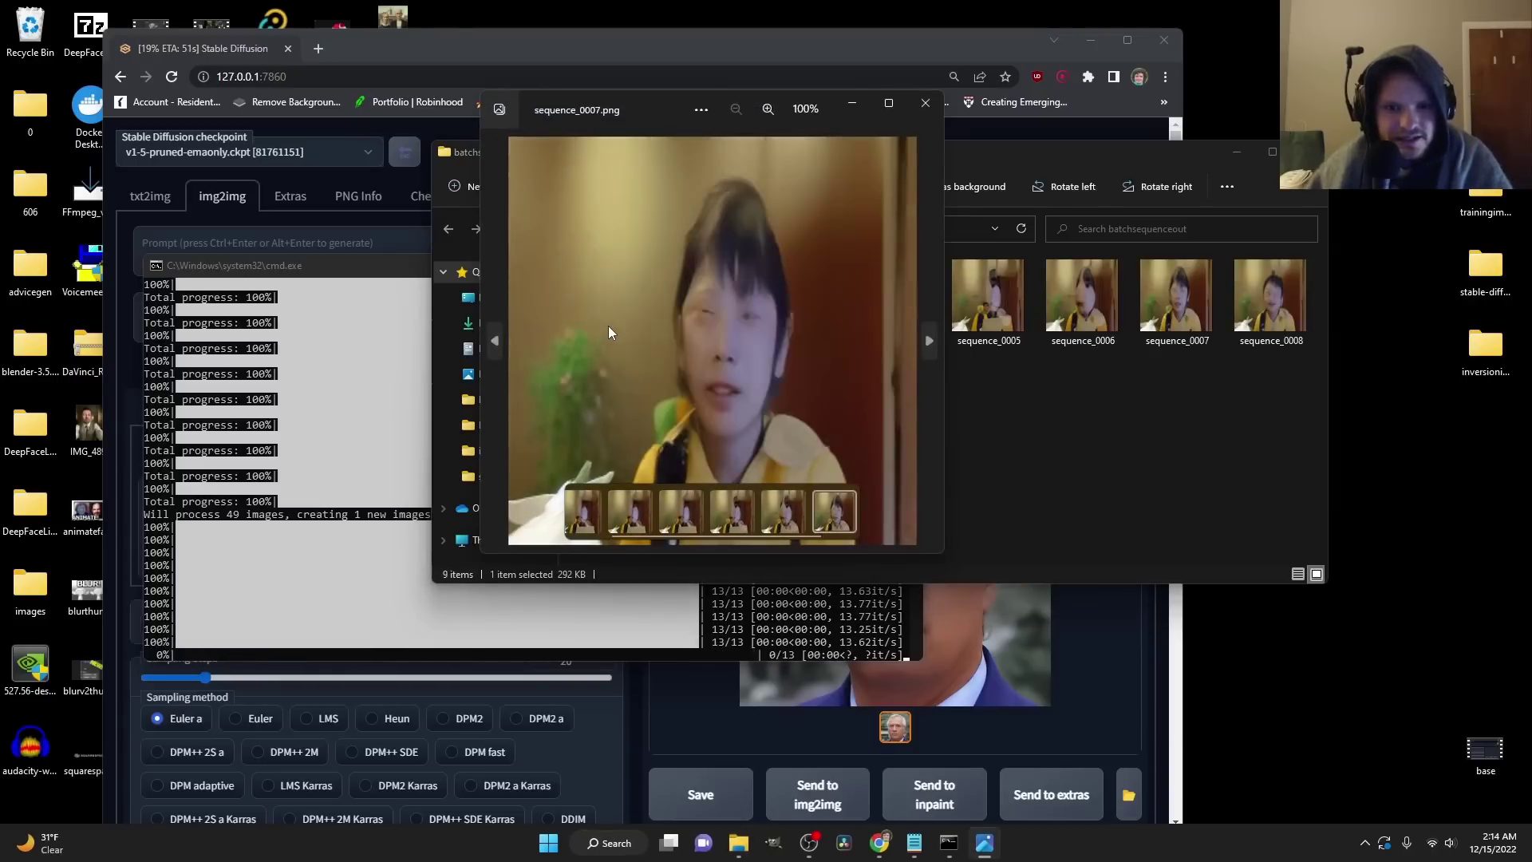
key("Right")
key("Right")
key("Right")
key("Right")
key("Right")
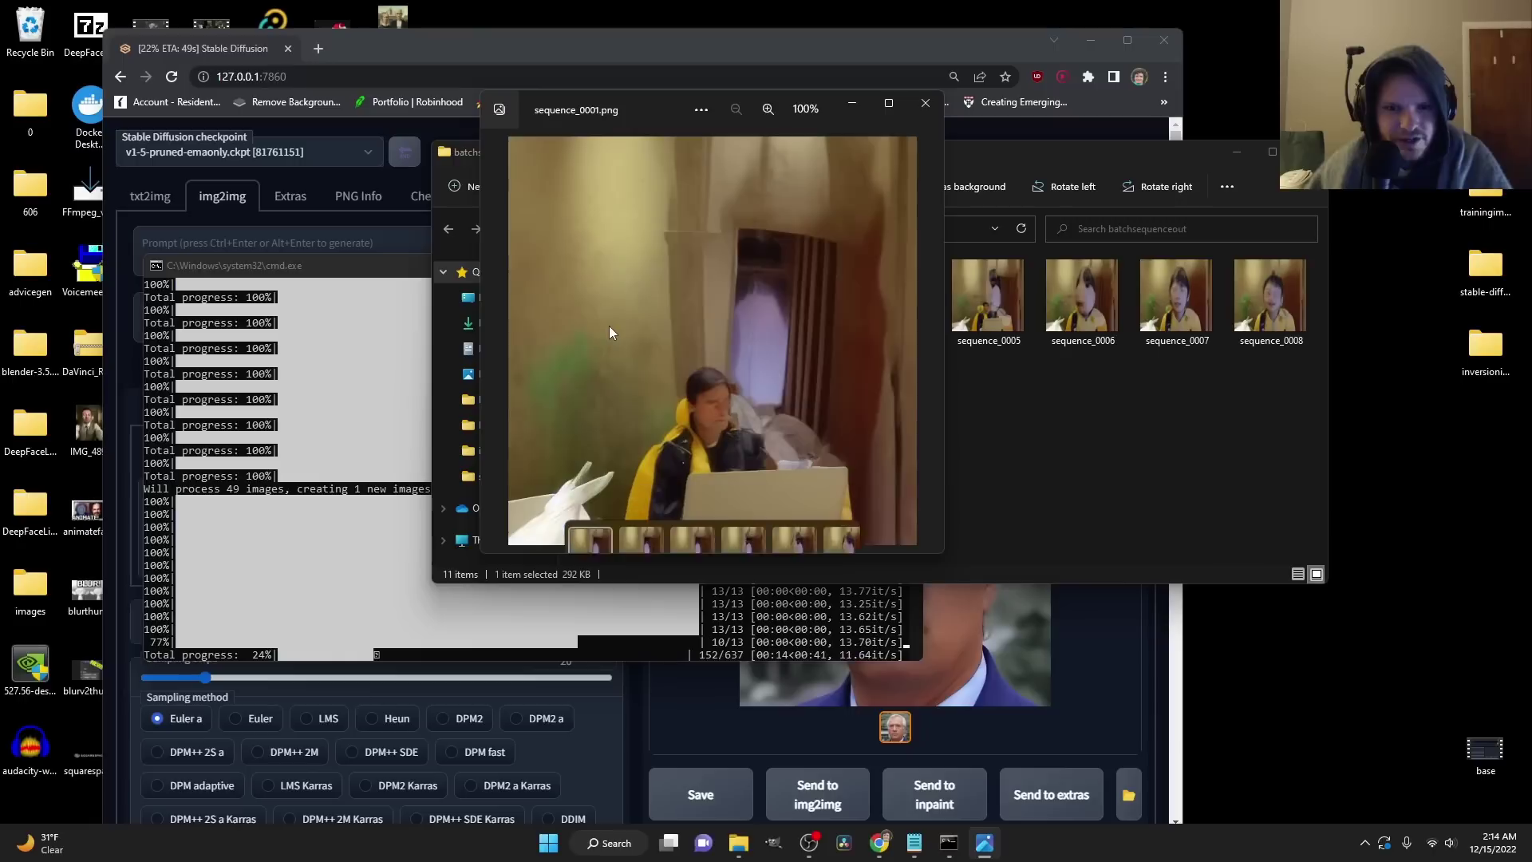
key("Right")
key("Right")
key("Right")
key("Right")
key("Right")
key("Right")
key("Right")
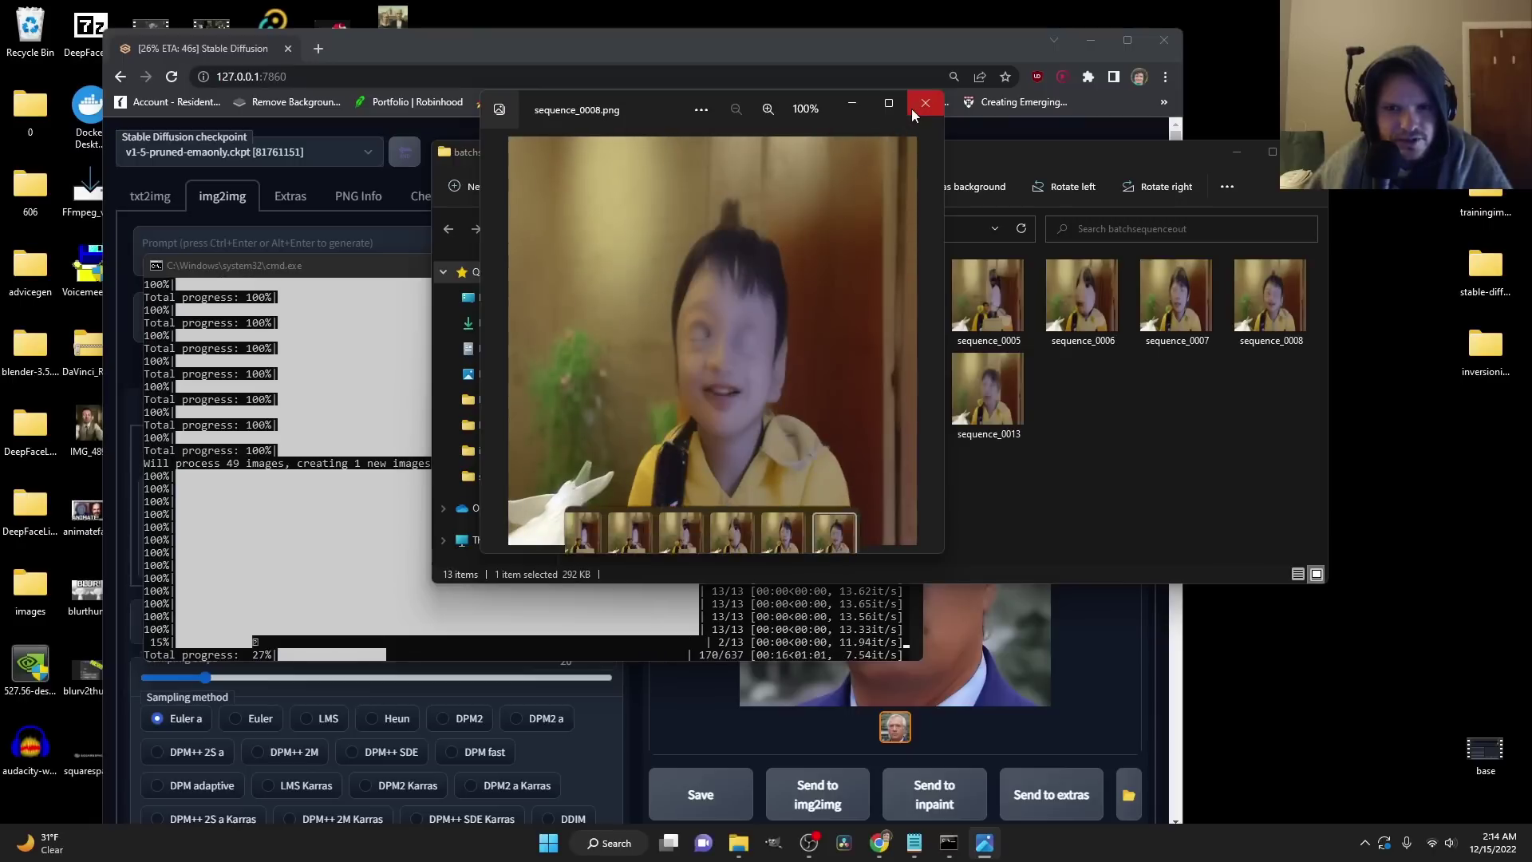
left_click(912, 109)
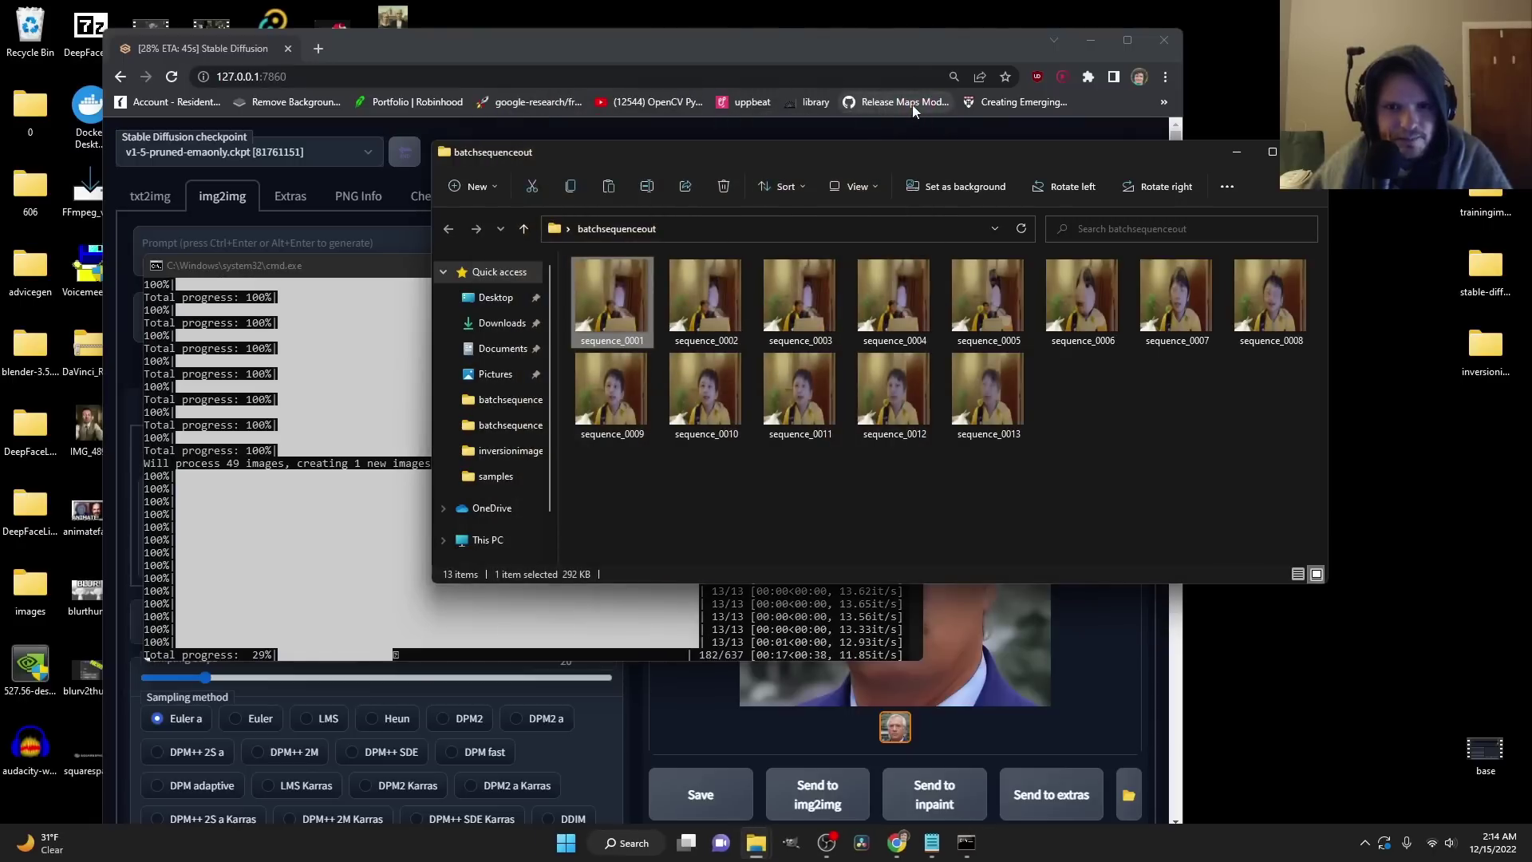
left_click(839, 32)
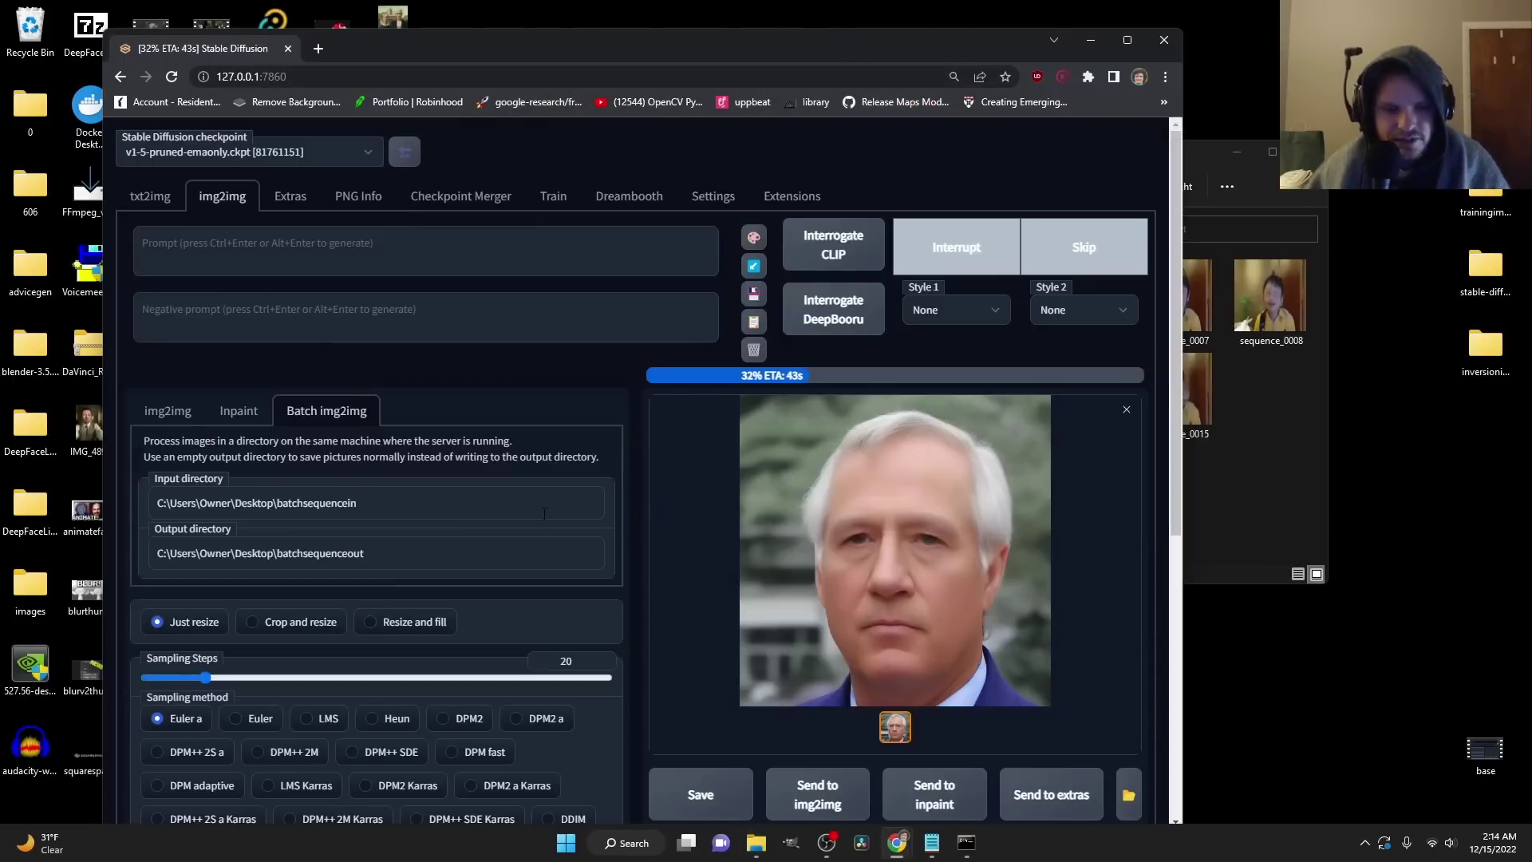
Step: Enter Width 960 and Height 540 for the img2img batch output
scroll(544, 513, "down", 5)
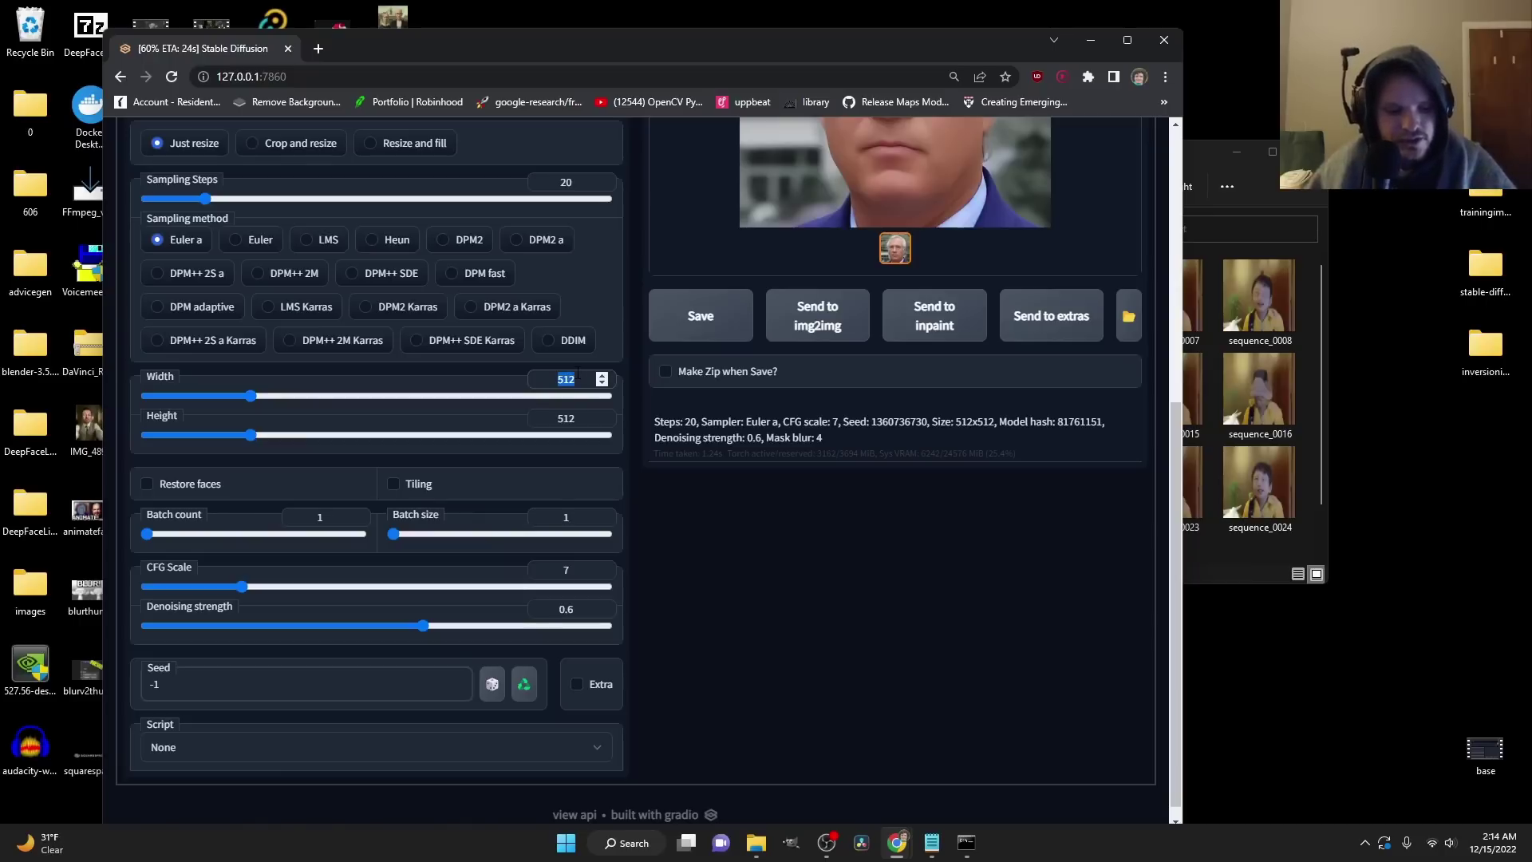
type("960")
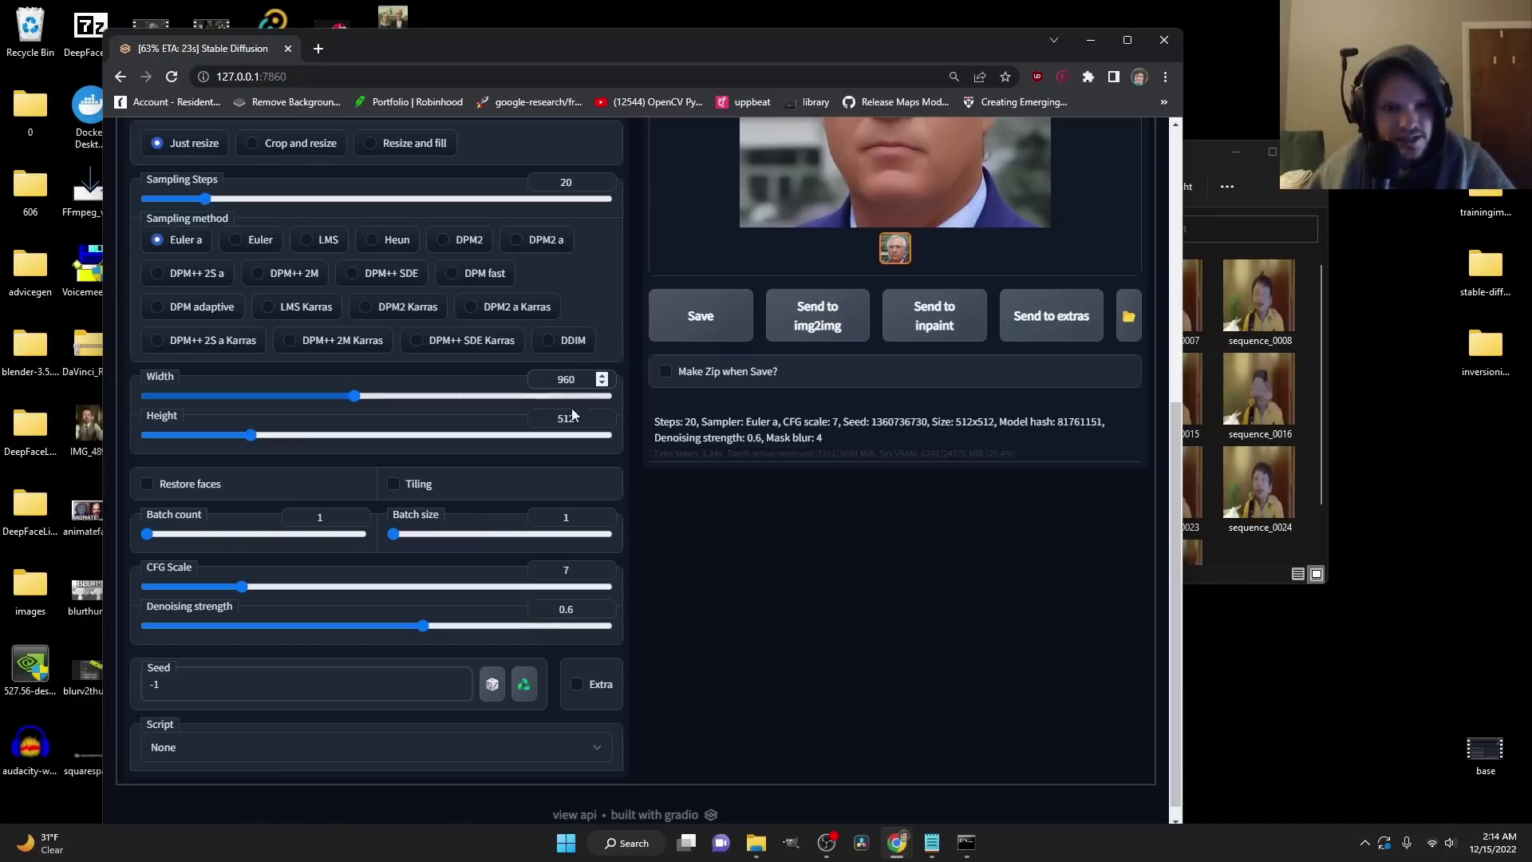
key("Tab")
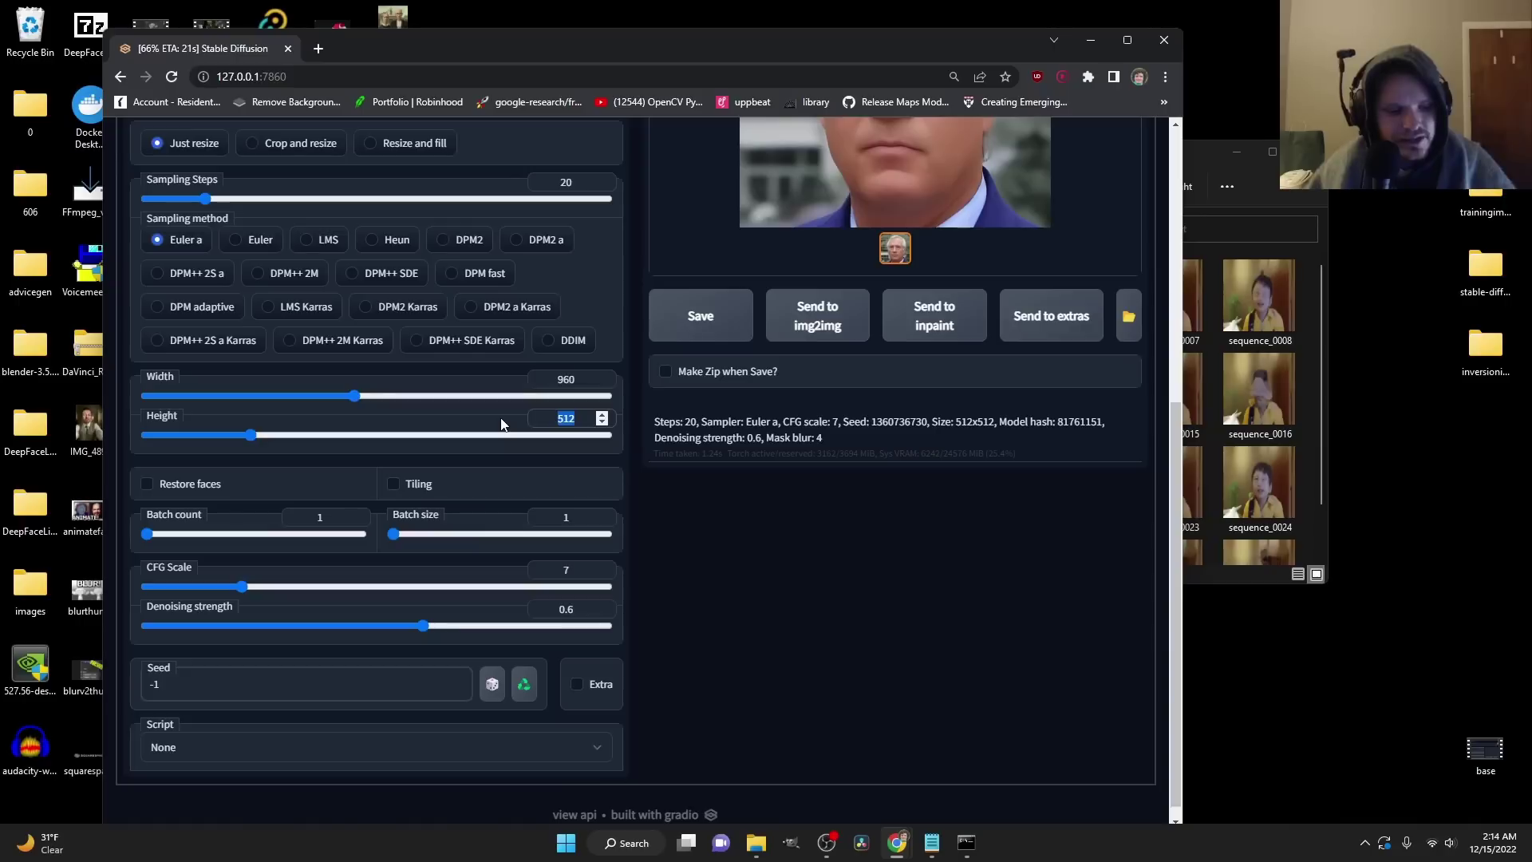
type("540")
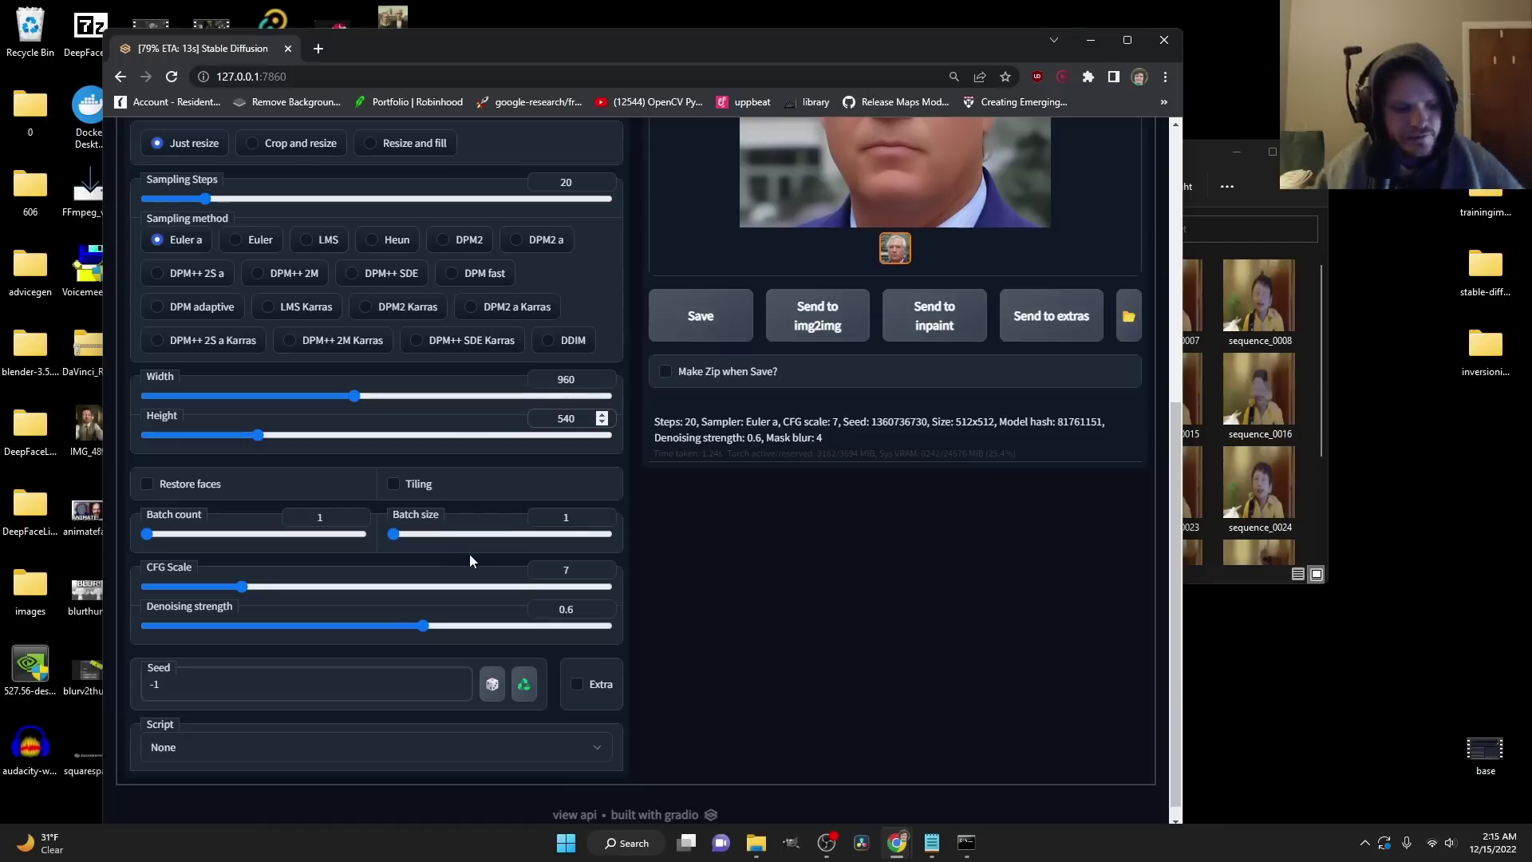
Step: In Calculator, compute 600 × 9 = 5400, then 5400 ÷ 16 = 337.5
key("super")
type("calculator")
key("Return")
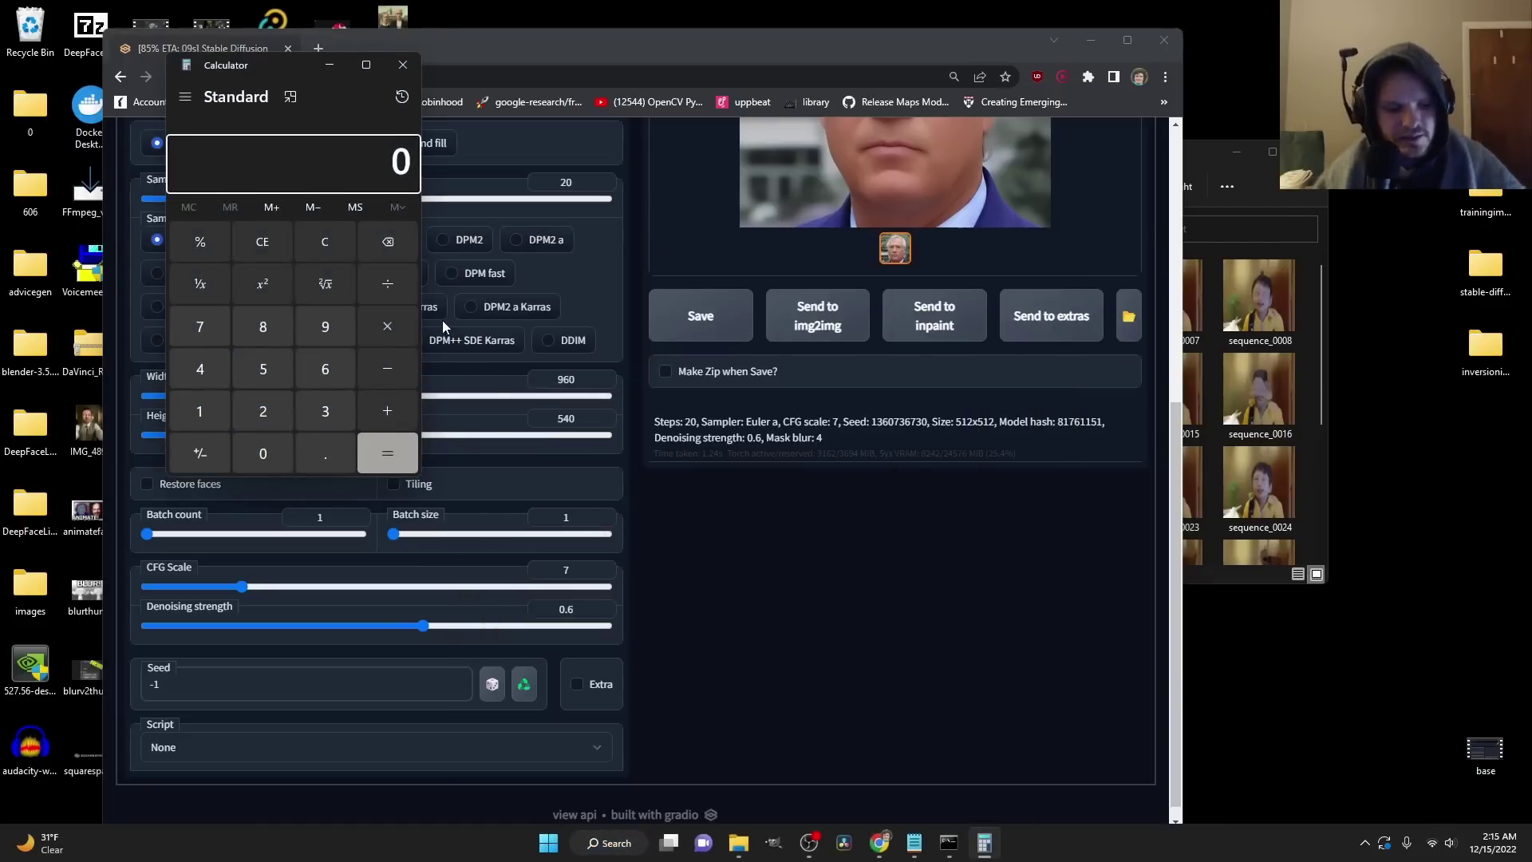
type("600")
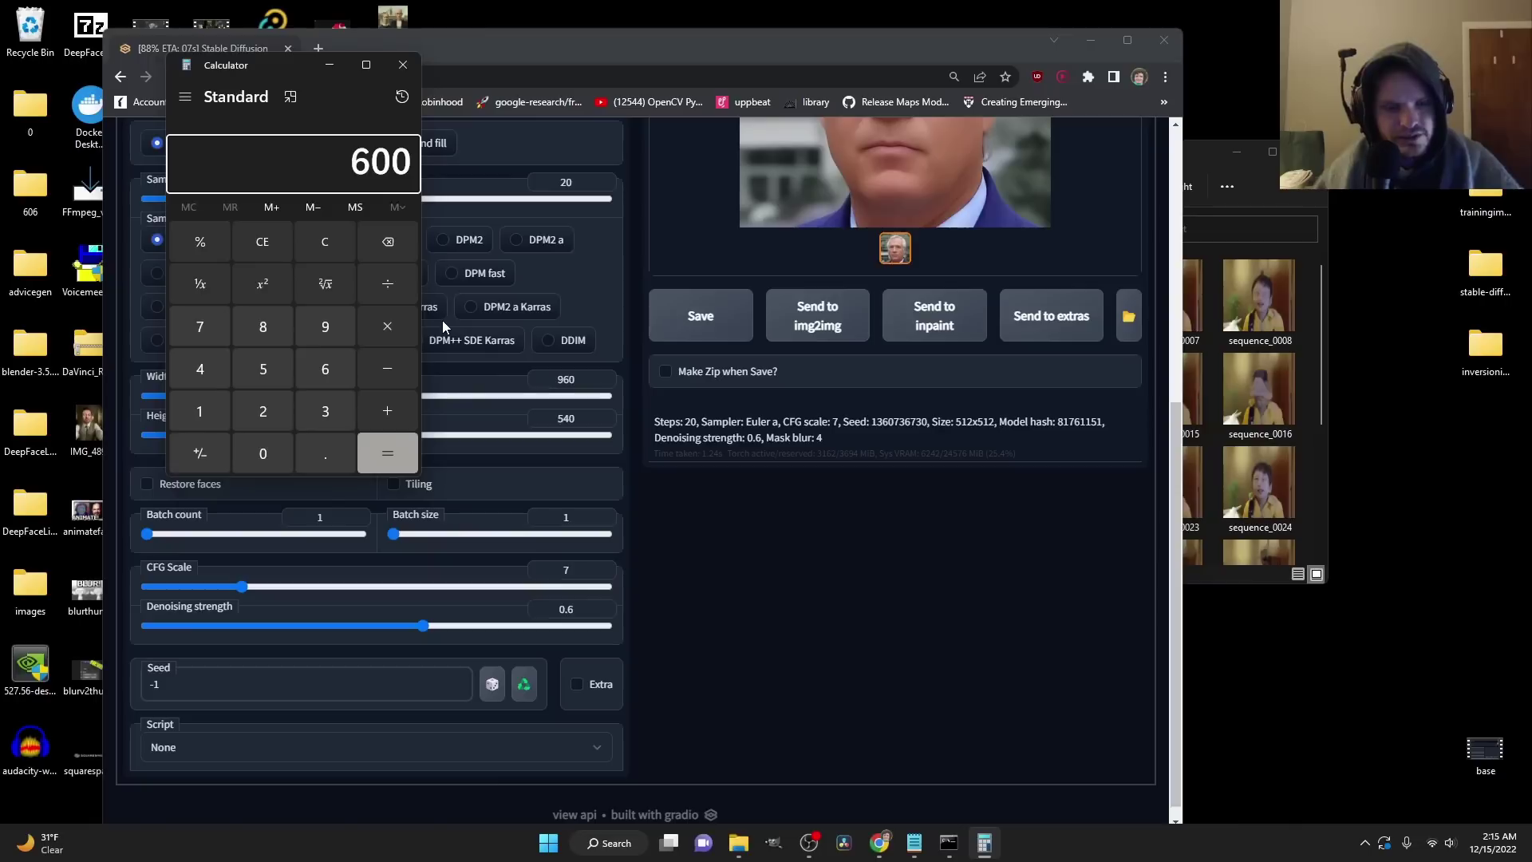
left_click(394, 325)
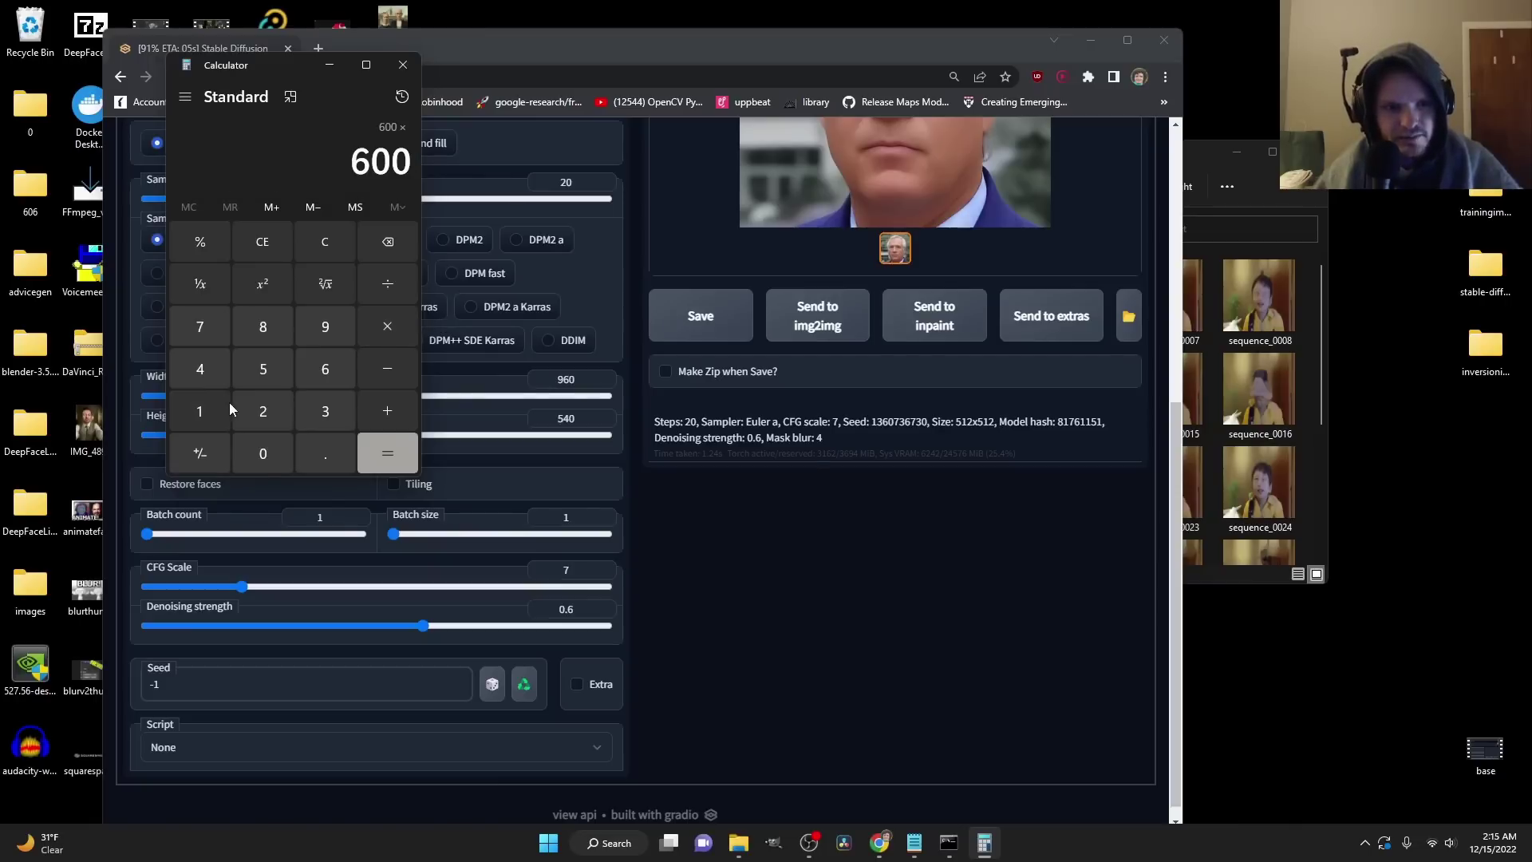
left_click(319, 338)
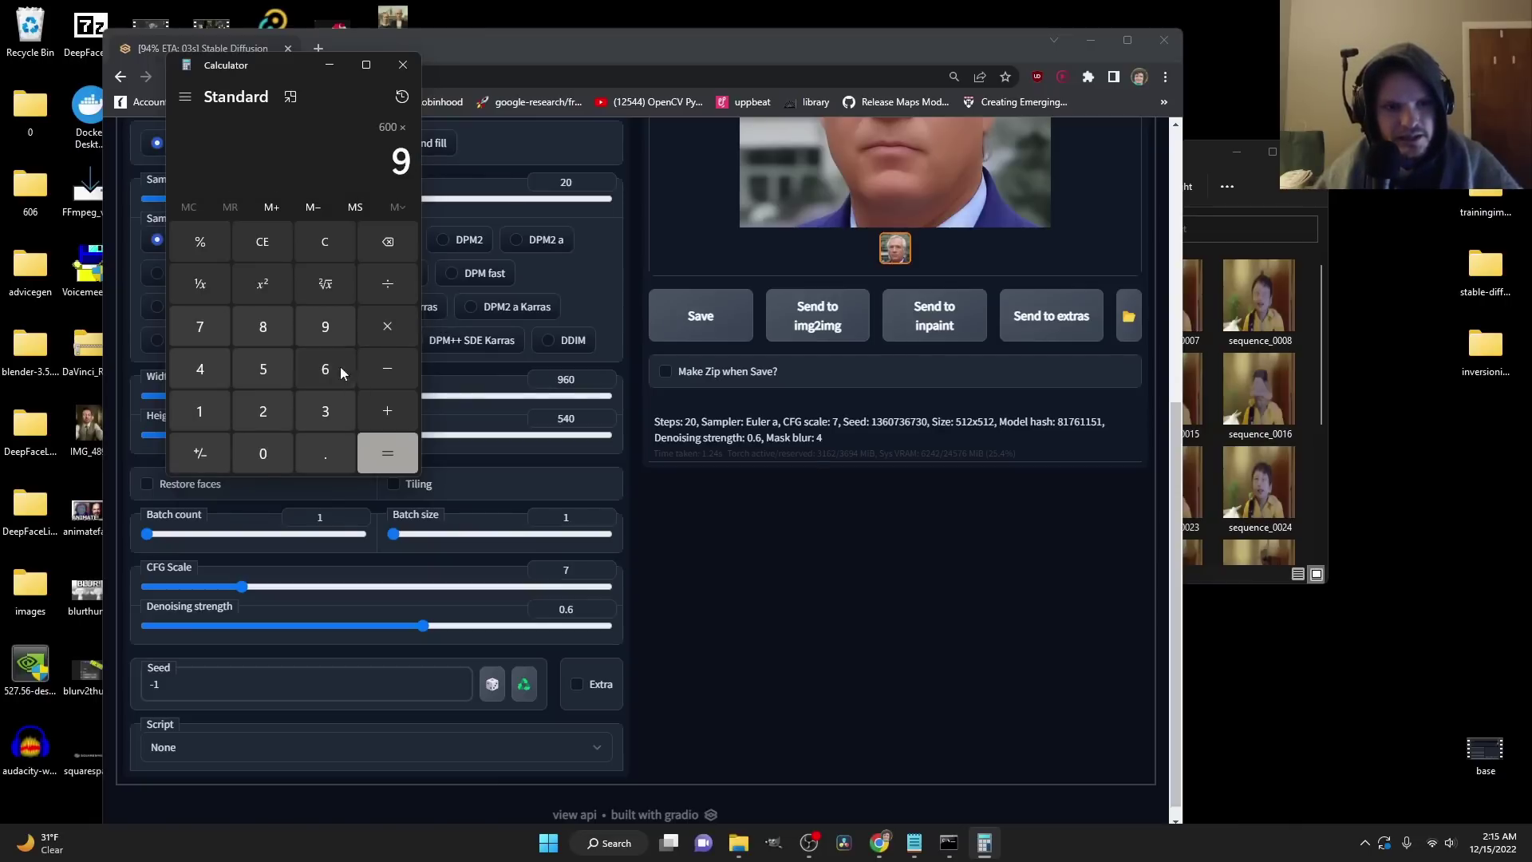
left_click(385, 457)
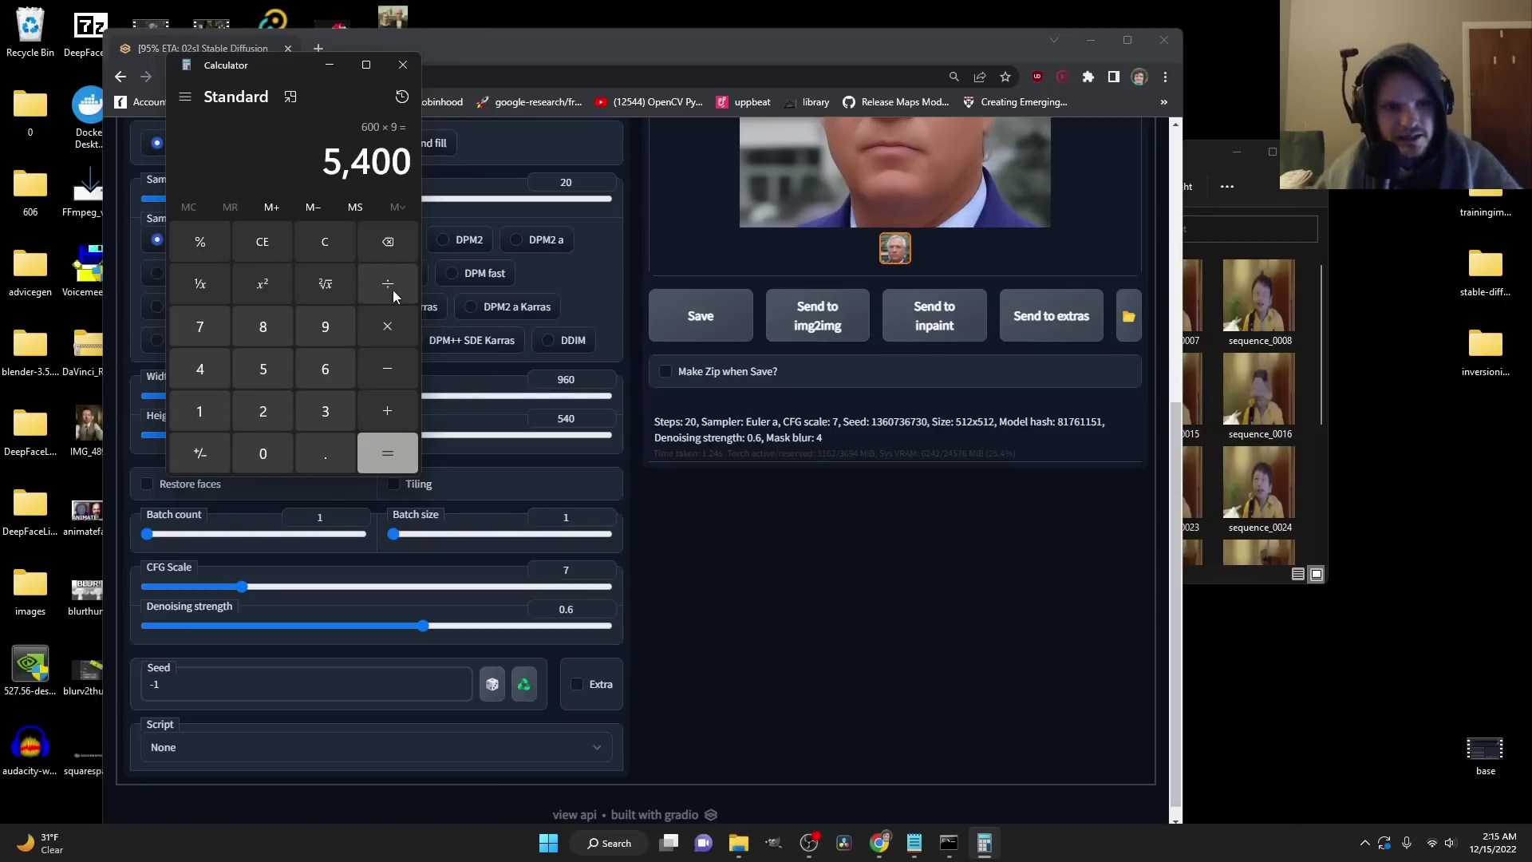
left_click(209, 418)
left_click(325, 368)
left_click(387, 459)
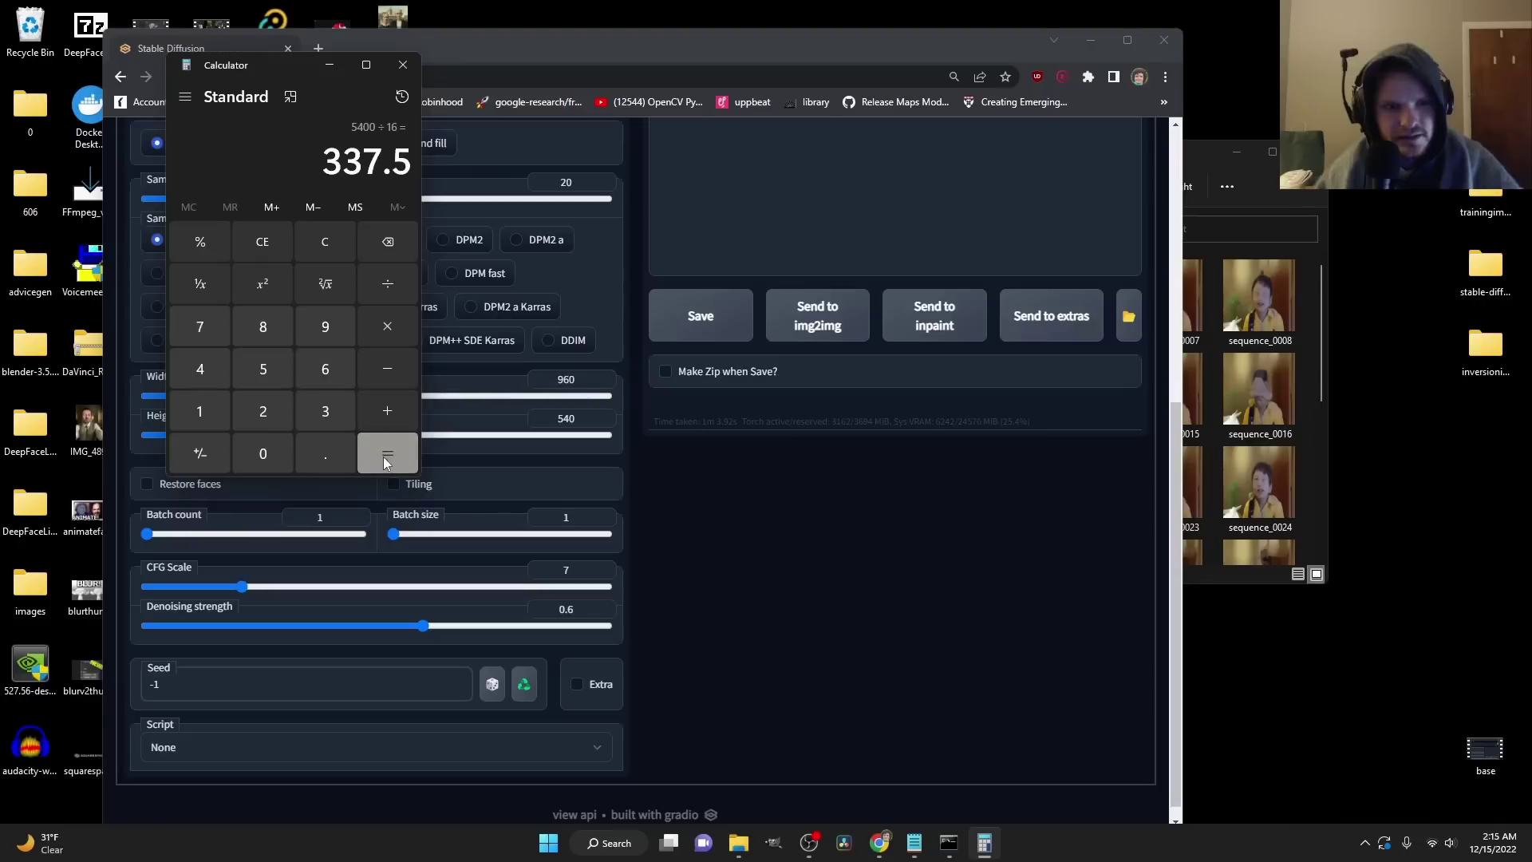
Step: Set the output width to 600 and select the Height box for 338
double_click(587, 388)
type("600")
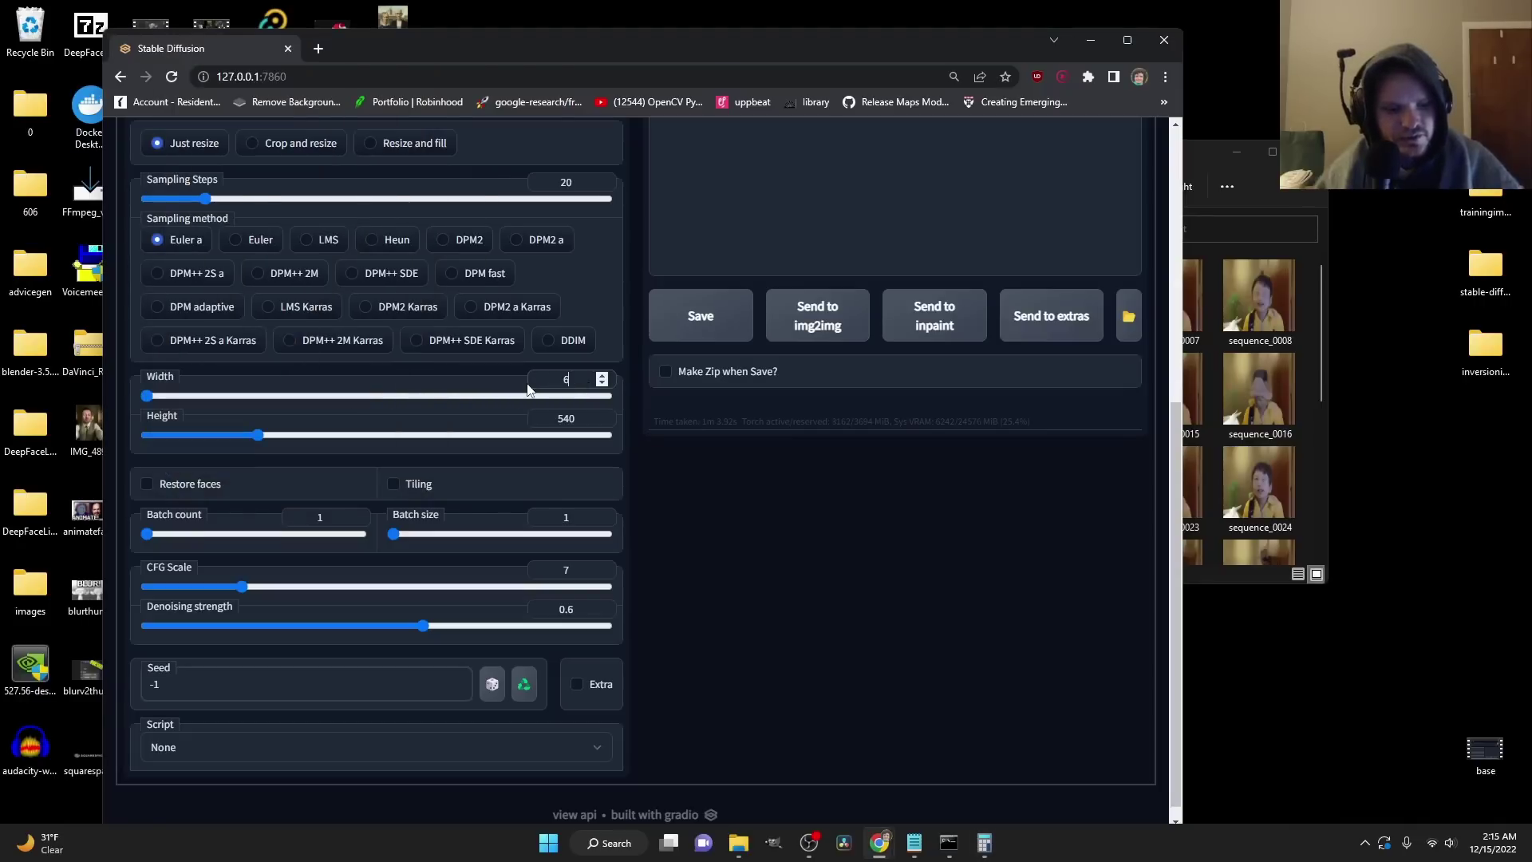
left_click(984, 843)
left_click(987, 845)
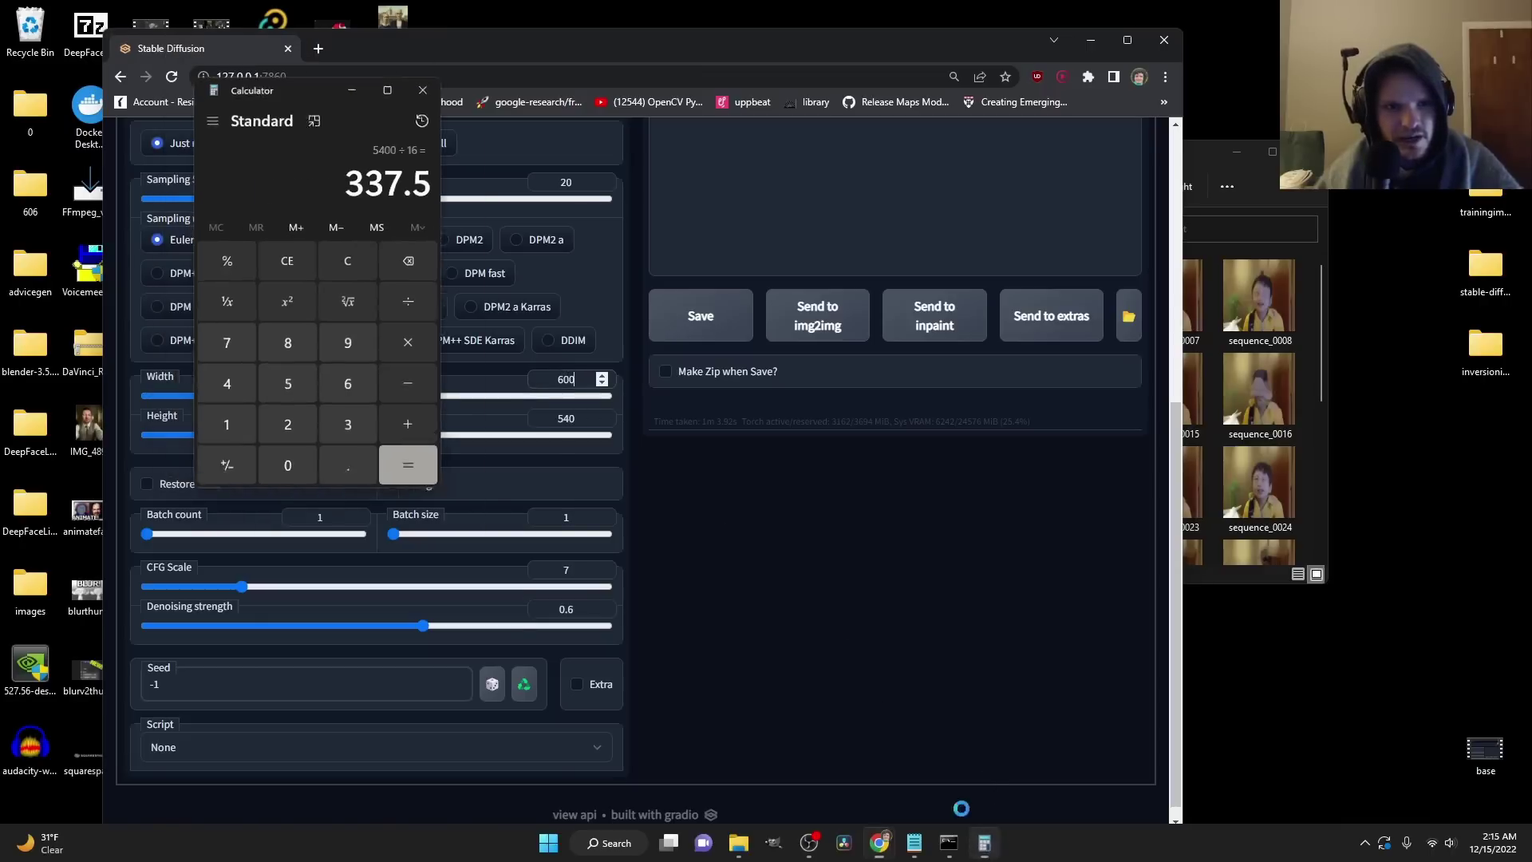
double_click(592, 420)
Step: Enter height 338, then preview several old frames from batchsequenceout
type("338")
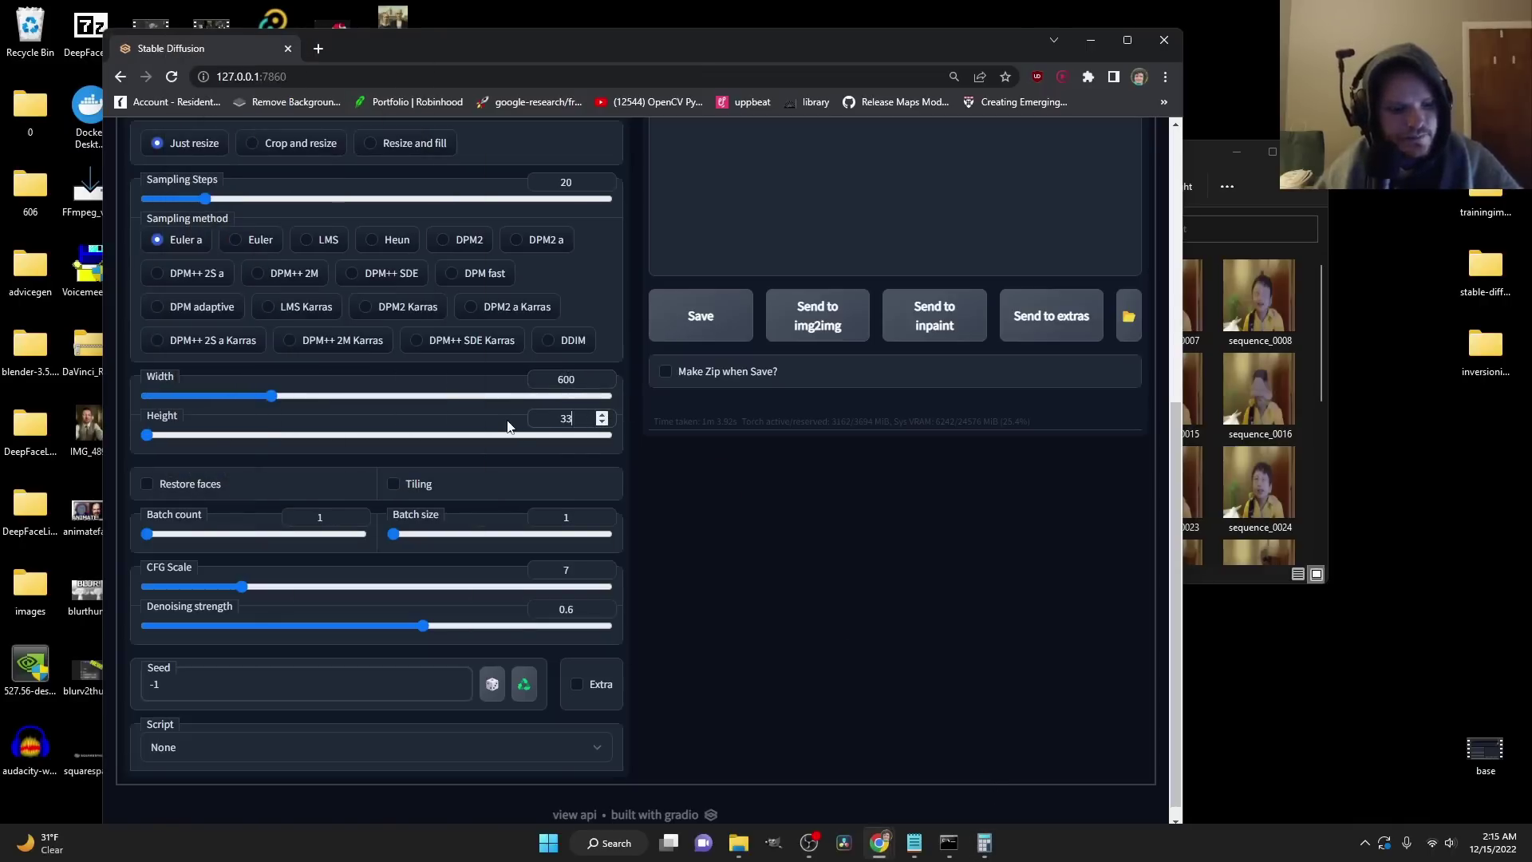
left_click(1258, 391)
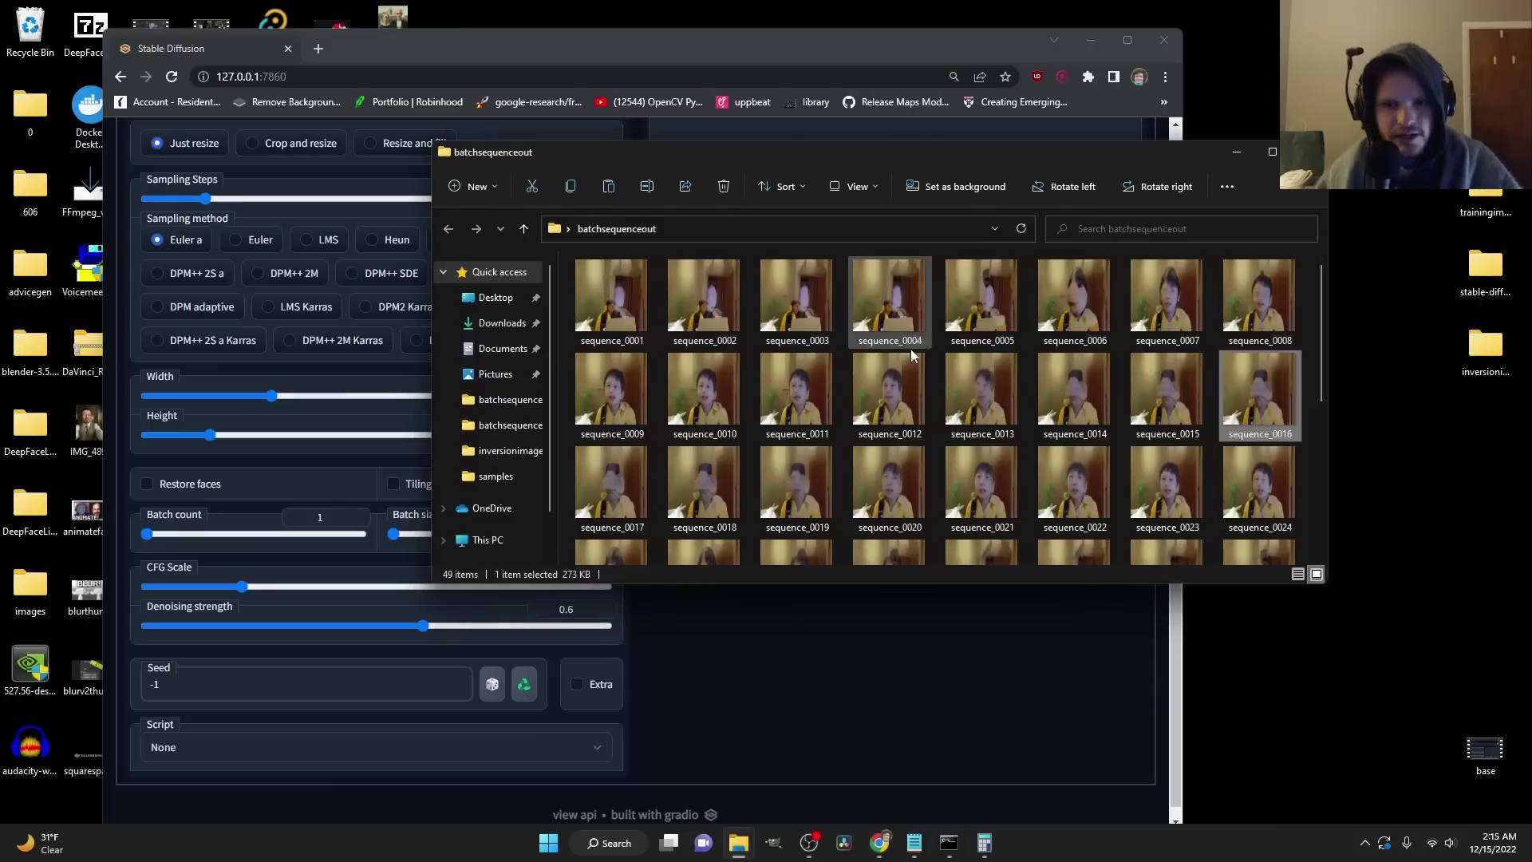
left_click(908, 381)
double_click(908, 381)
key("Right")
key("Right")
key("Right")
key("Right")
key("Right")
key("Right")
key("Right")
key("Right")
key("Right")
key("Right")
key("Right")
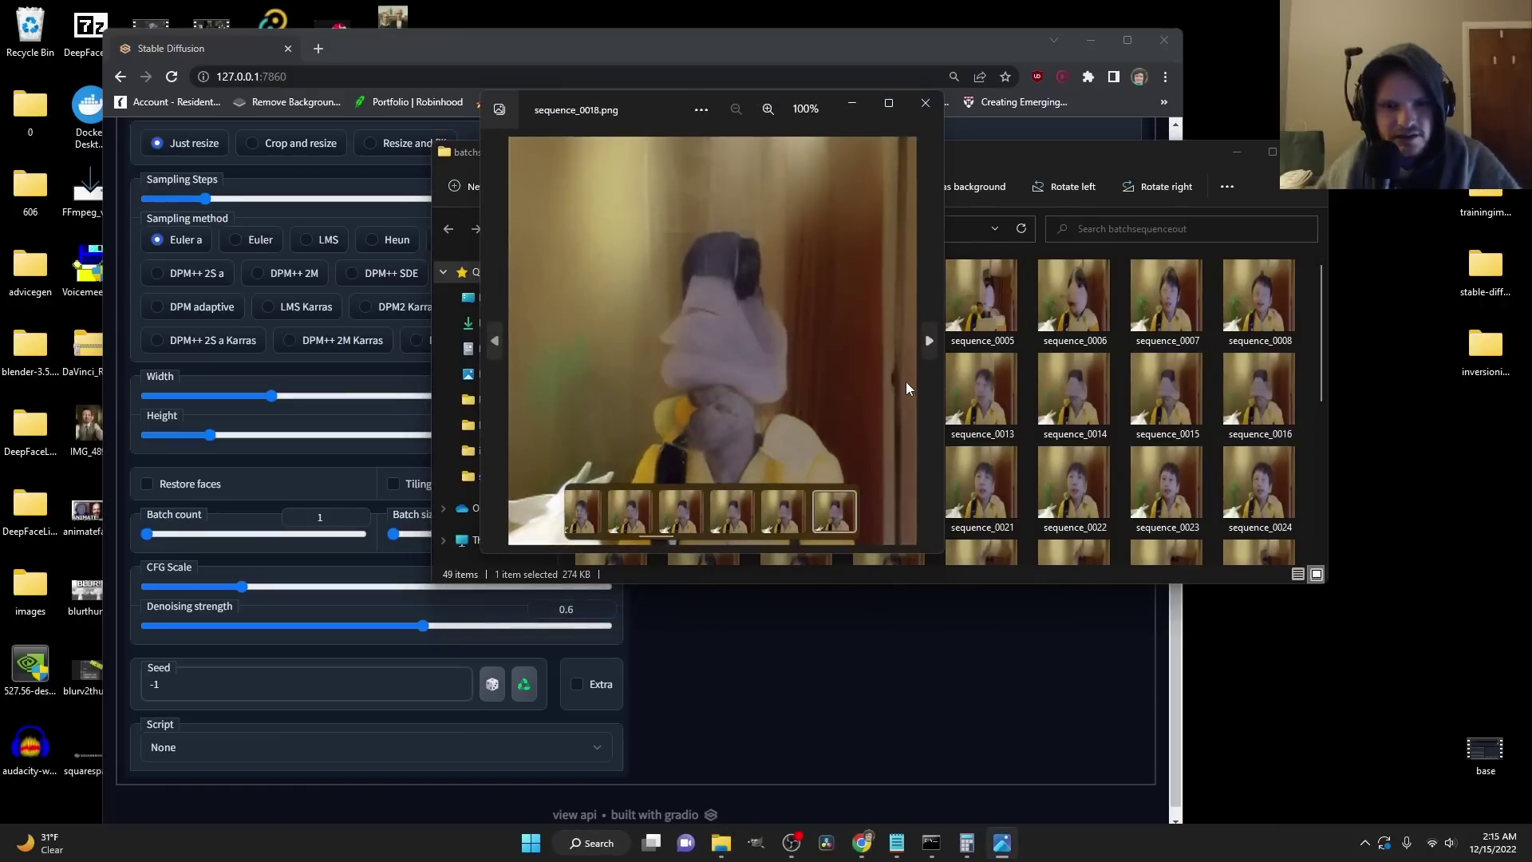
key("Right")
key("Right")
key("Right")
key("Right")
key("Right")
key("Right")
key("Right")
key("Right")
key("Right")
key("Right")
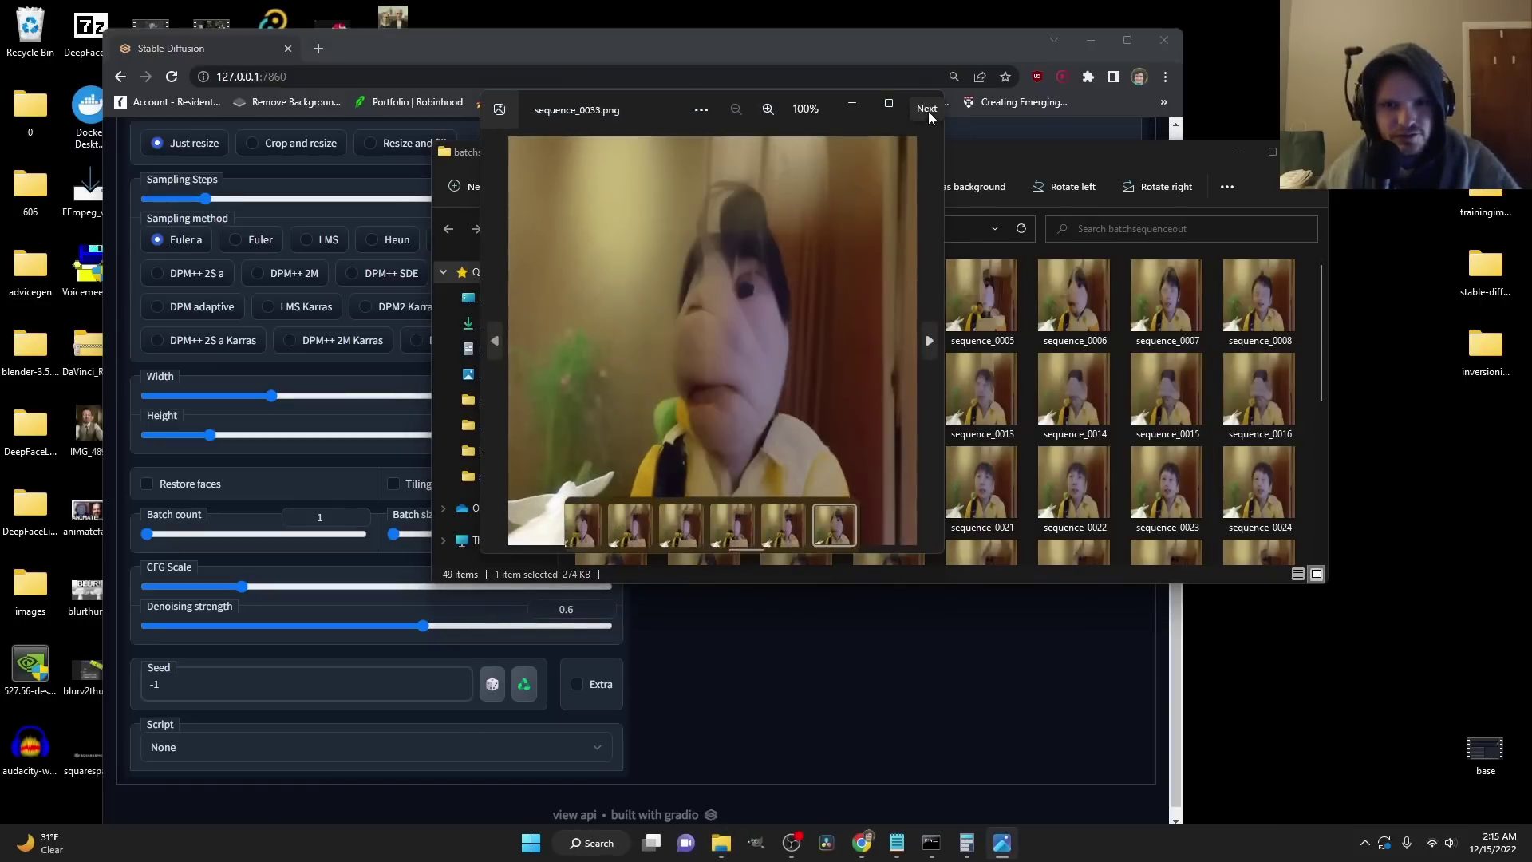
left_click(922, 109)
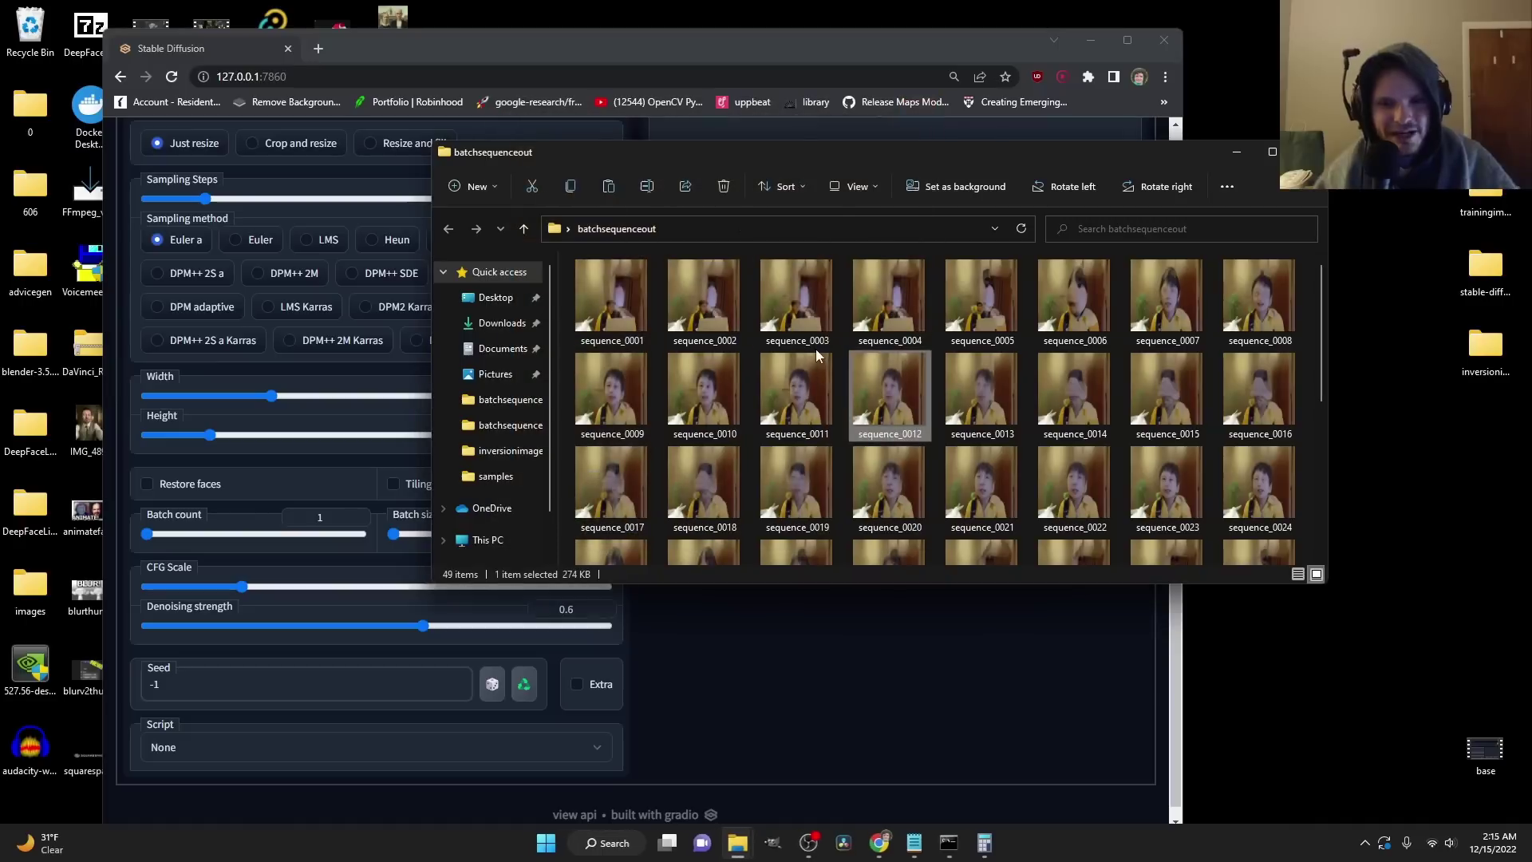
Step: Delete all 49 old frames in batchsequenceout and return to the Stable Diffusion page
key("ctrl+a")
key("Delete")
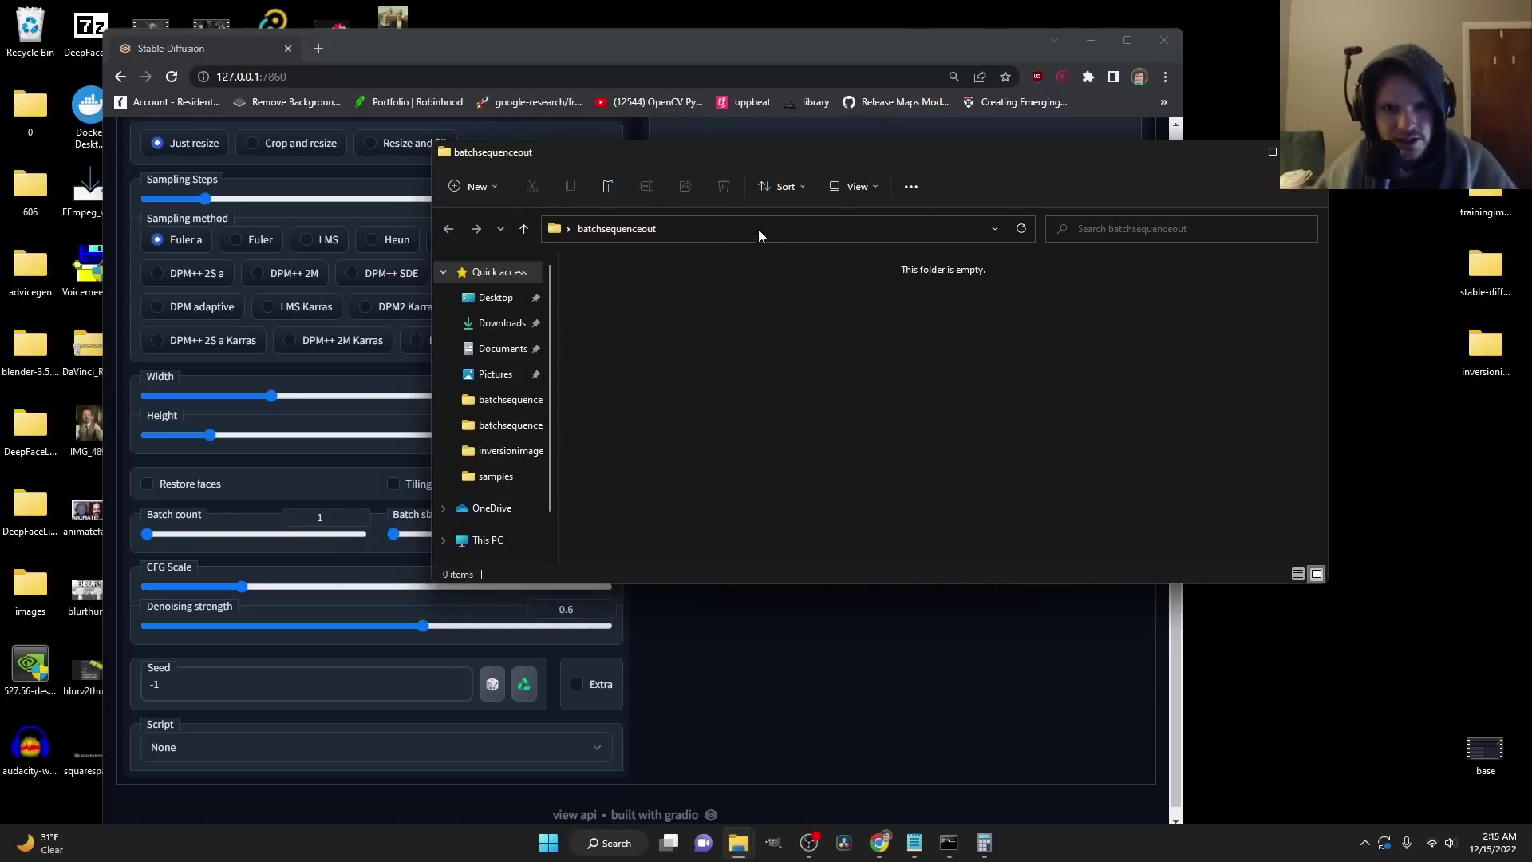
left_click_drag(735, 163, 1031, 300)
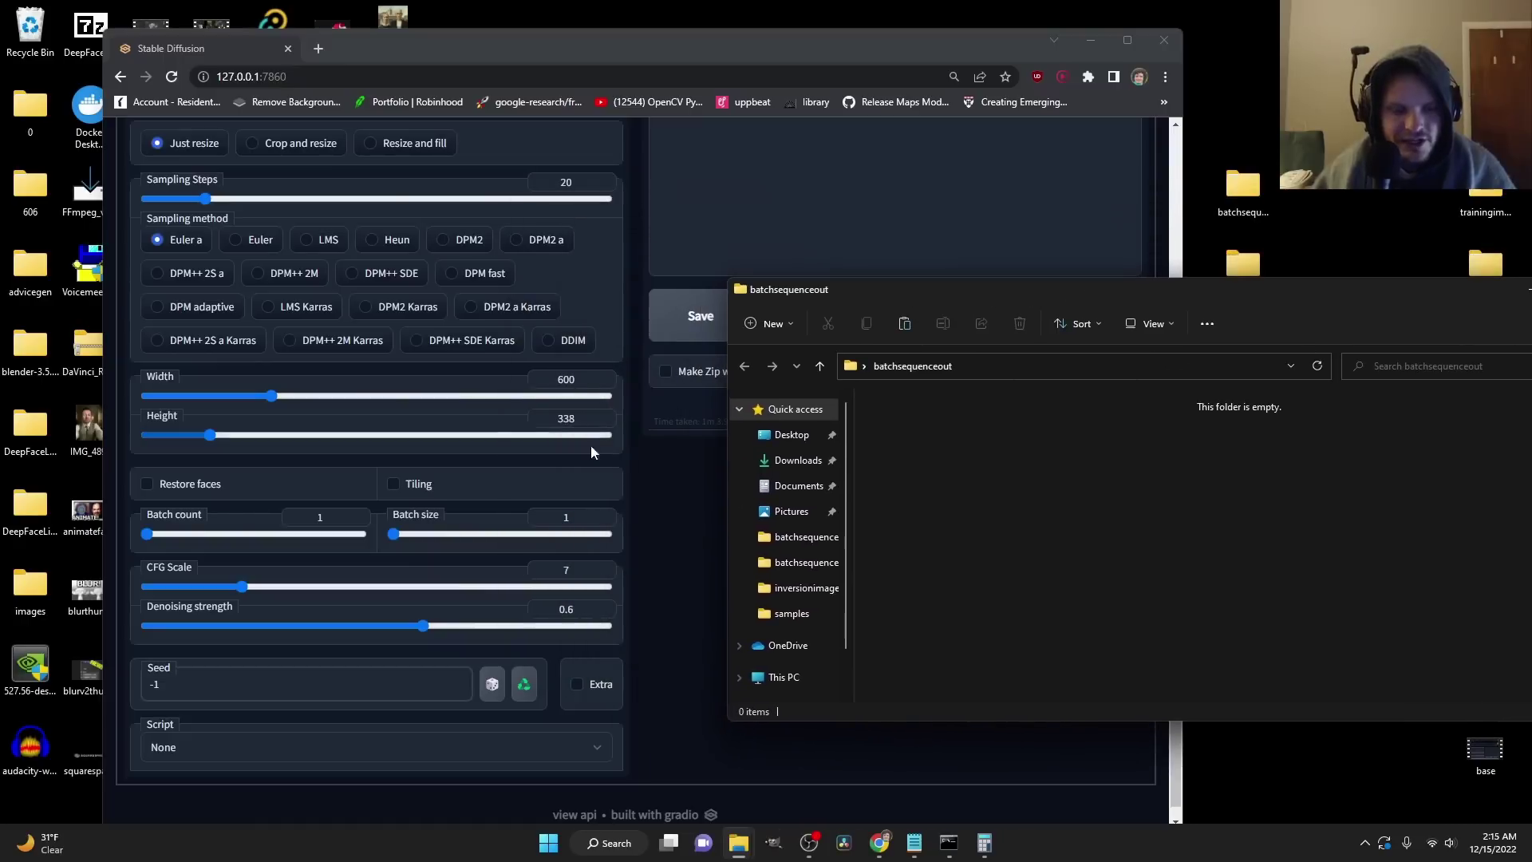
left_click(650, 469)
scroll(619, 437, "up", 6)
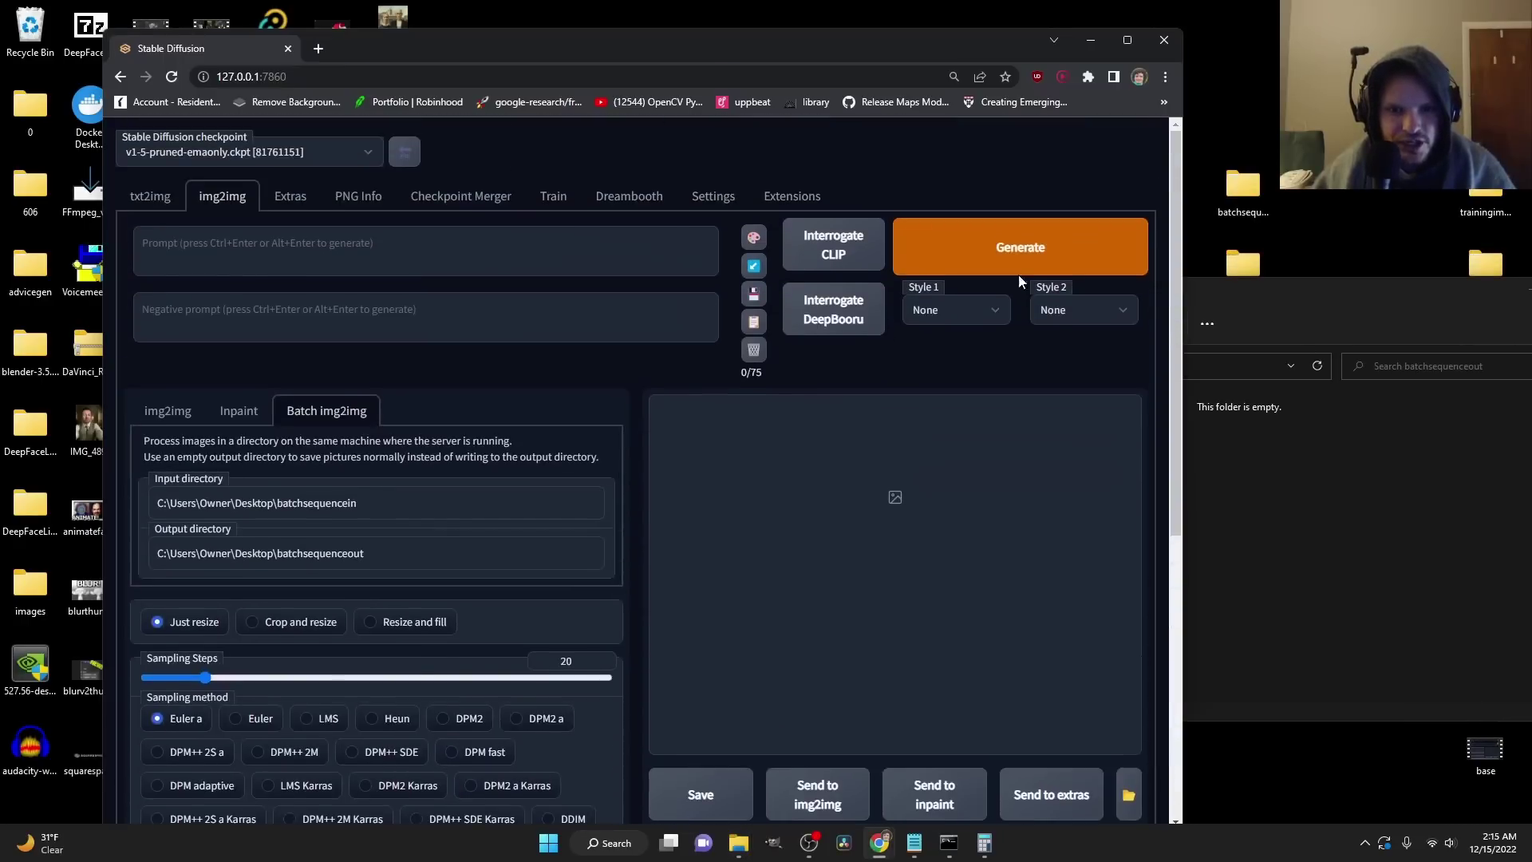
Step: Start the batch img2img run and preview new frames from sequence_0001 as they arrive
left_click(1025, 252)
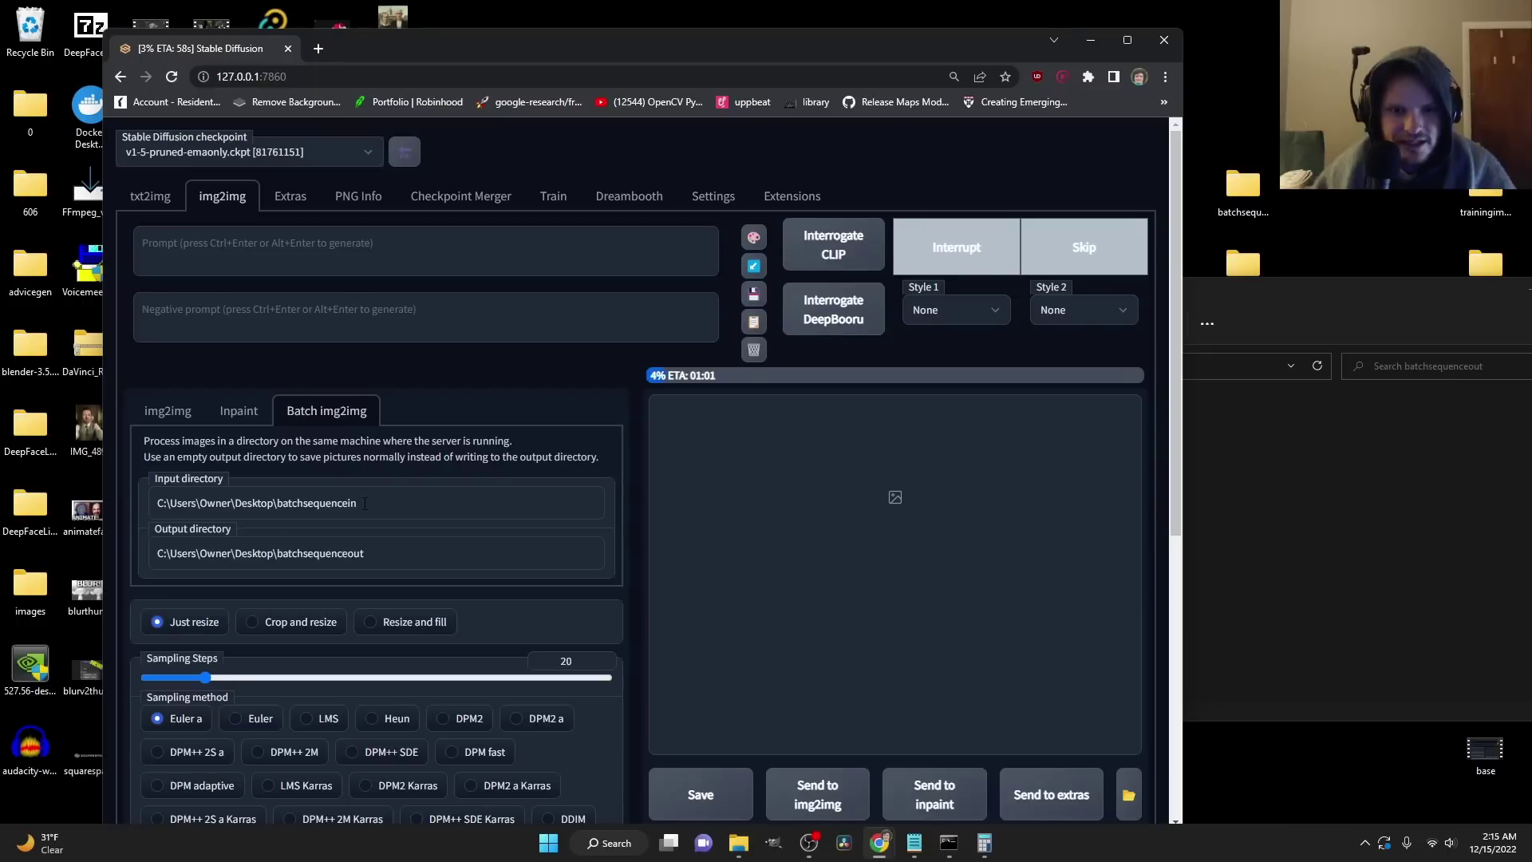
left_click(1237, 293)
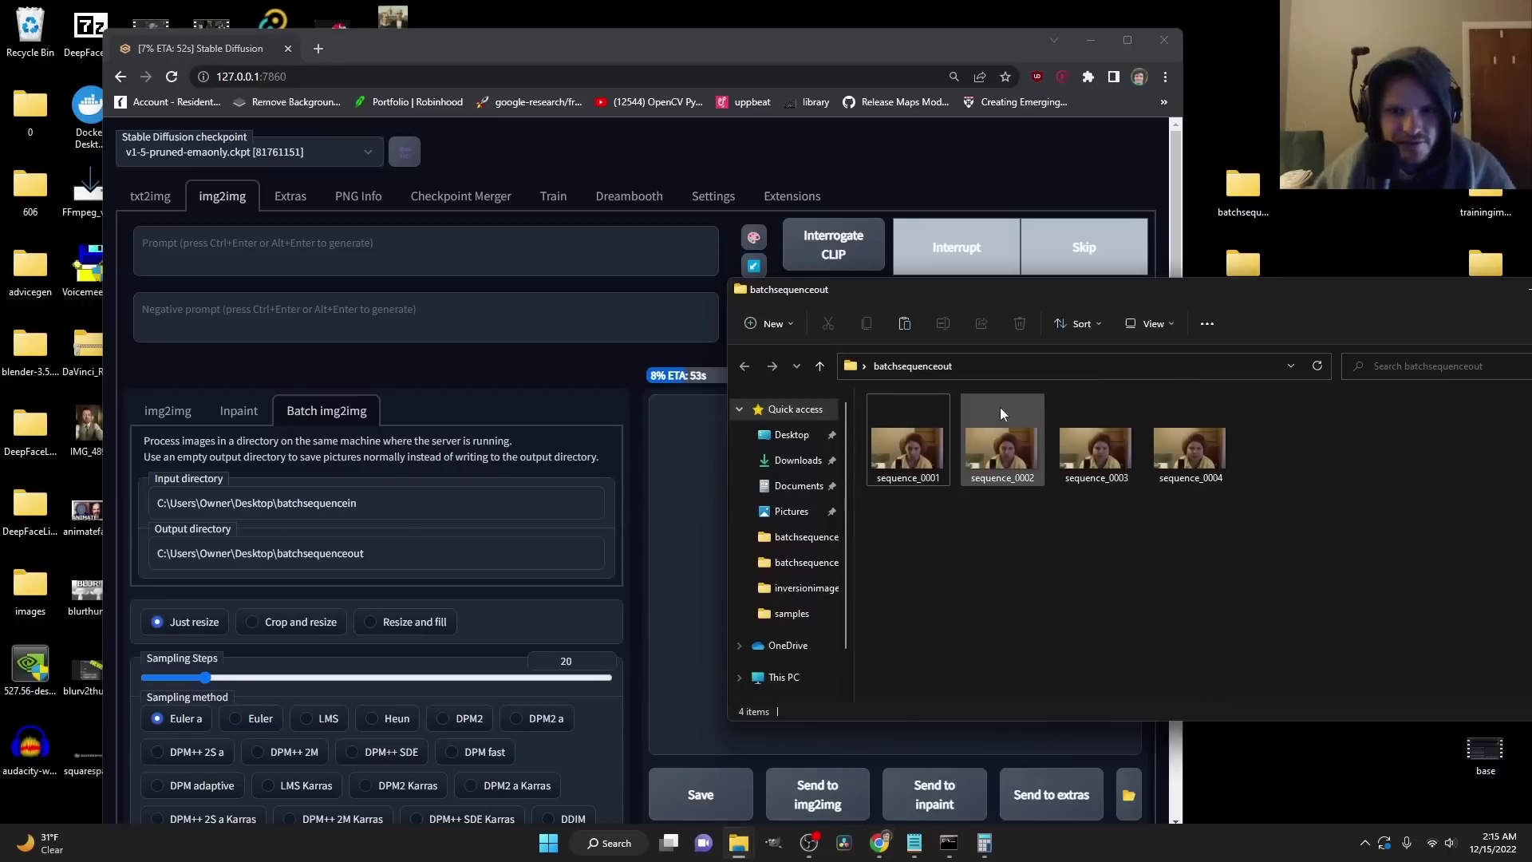
left_click(891, 430)
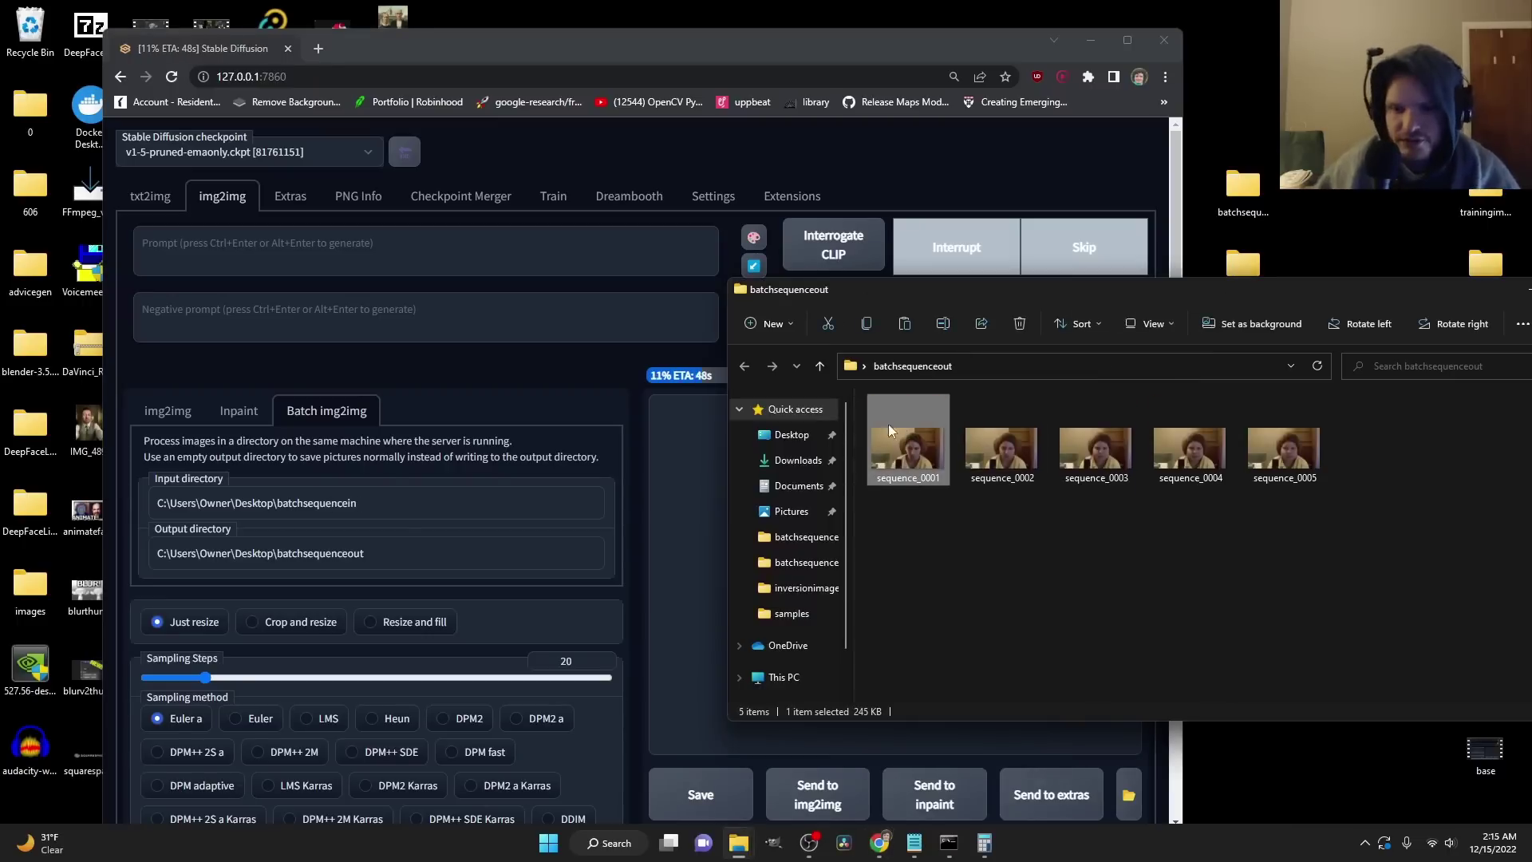
double_click(877, 443)
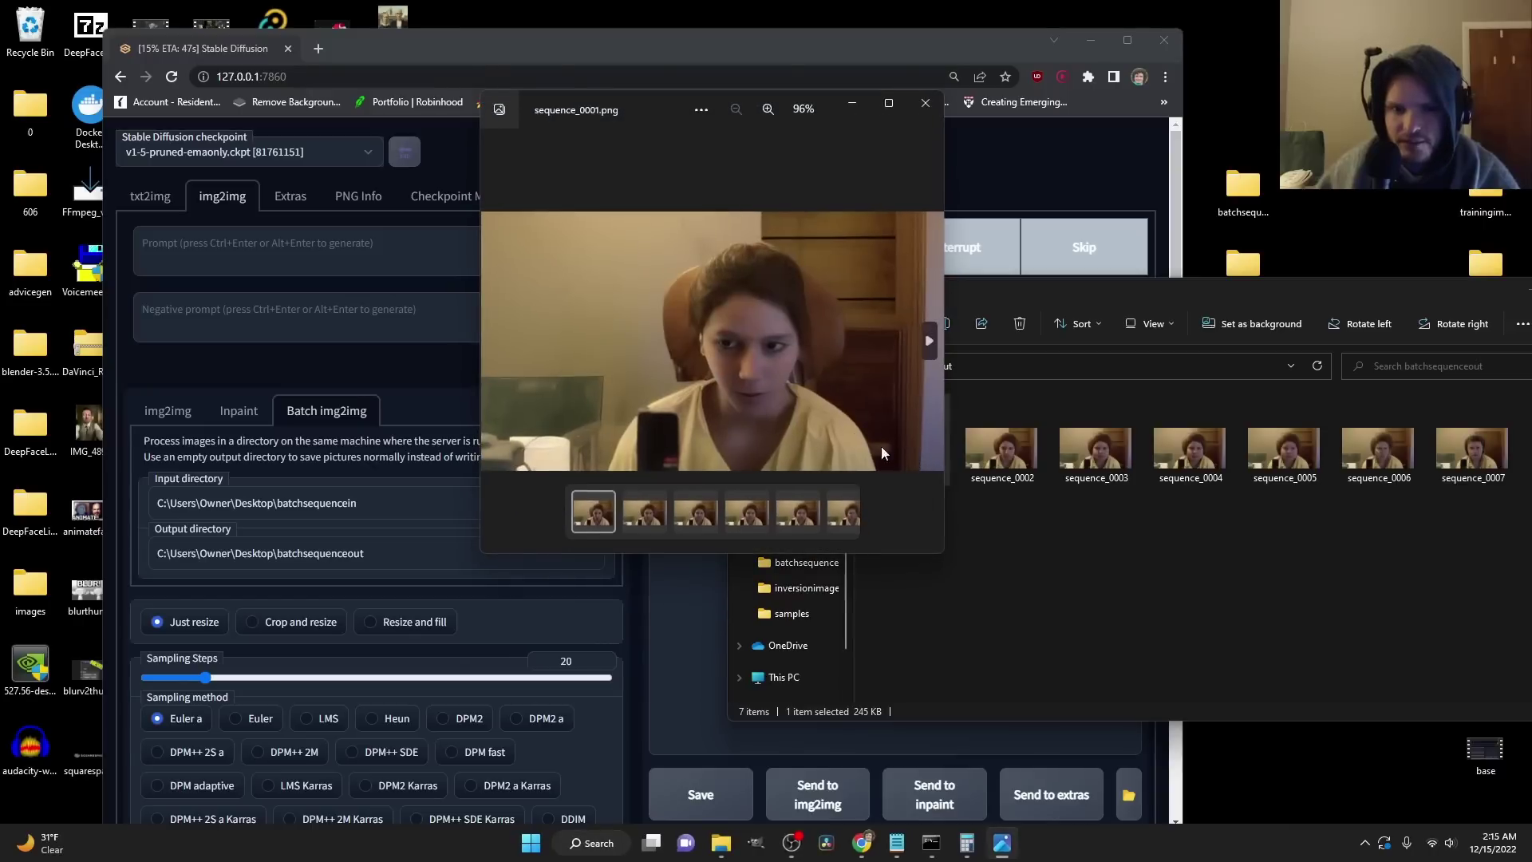
key("Right")
key("Right")
key("Right")
key("Right")
key("Right")
key("Right")
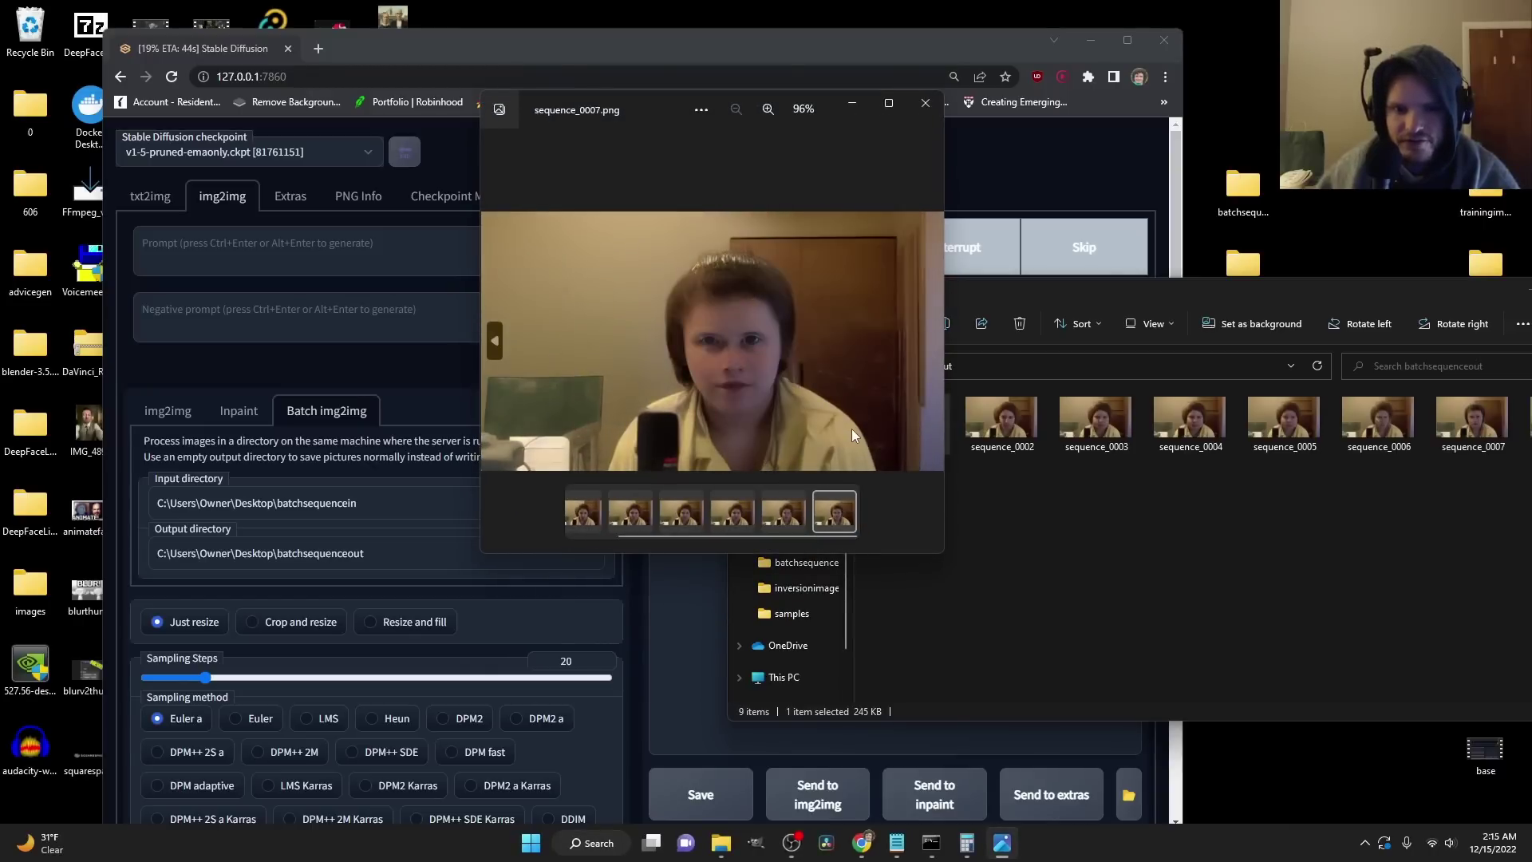
key("Left")
key("Left")
key("Left")
key("Left")
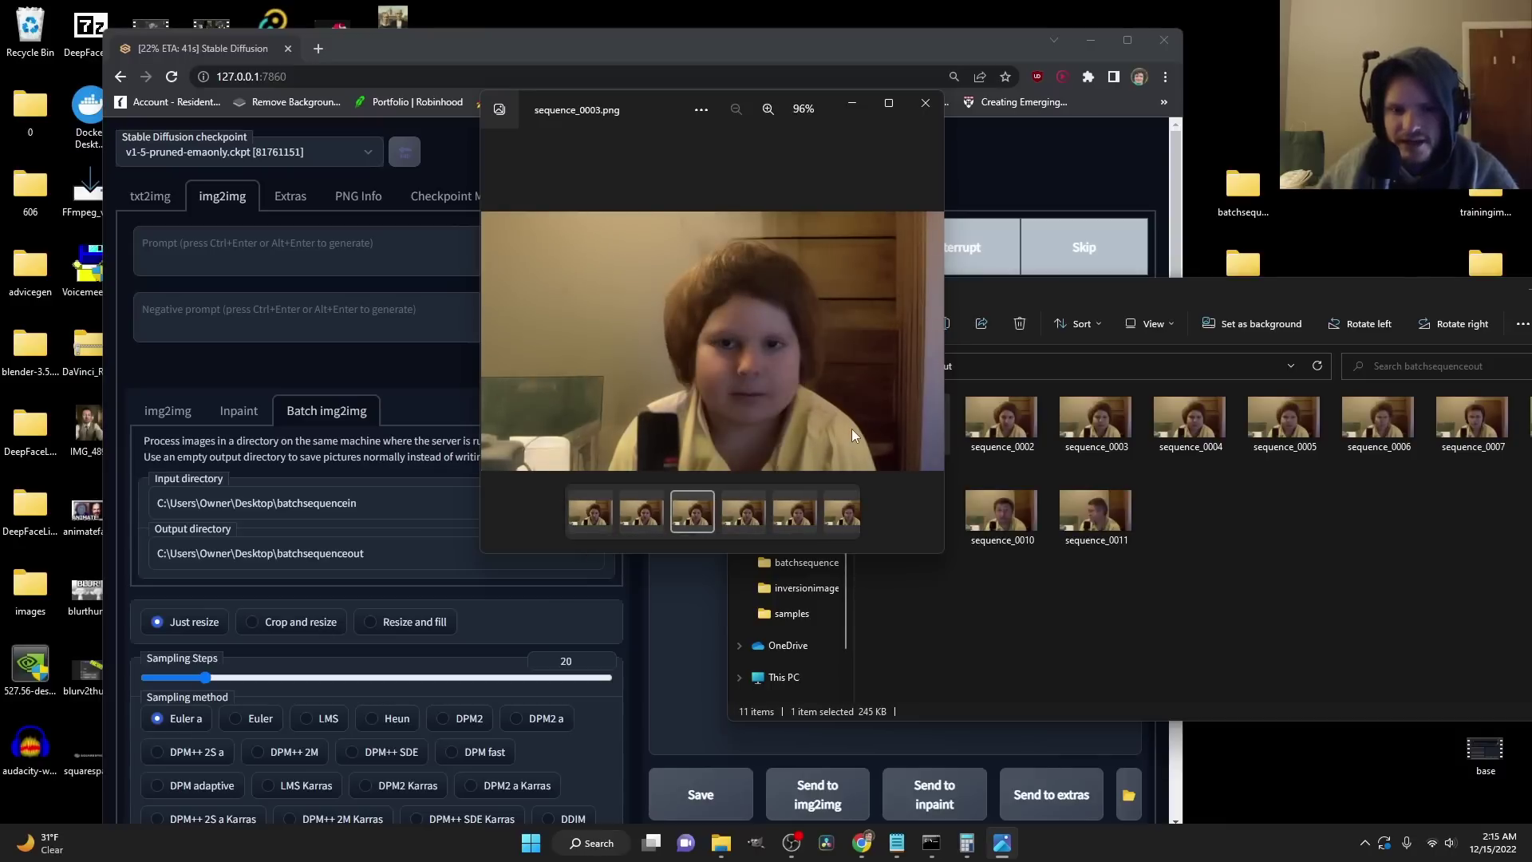
key("Right")
key("Right")
key("Right")
key("Right")
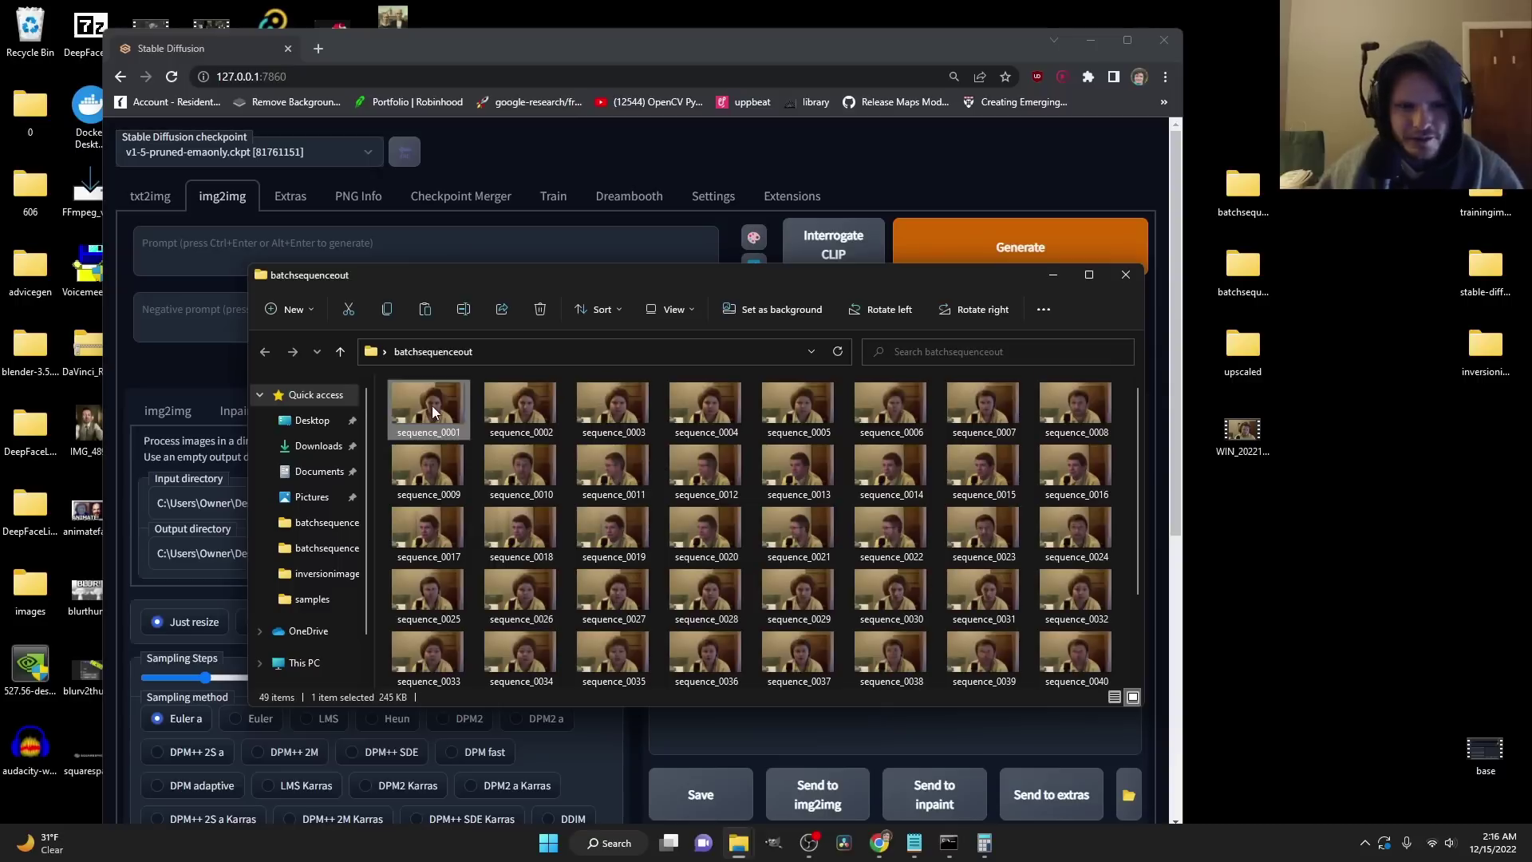
Step: Review the finished frames through sequence_0049 and back, then close the viewer and folder
double_click(433, 405)
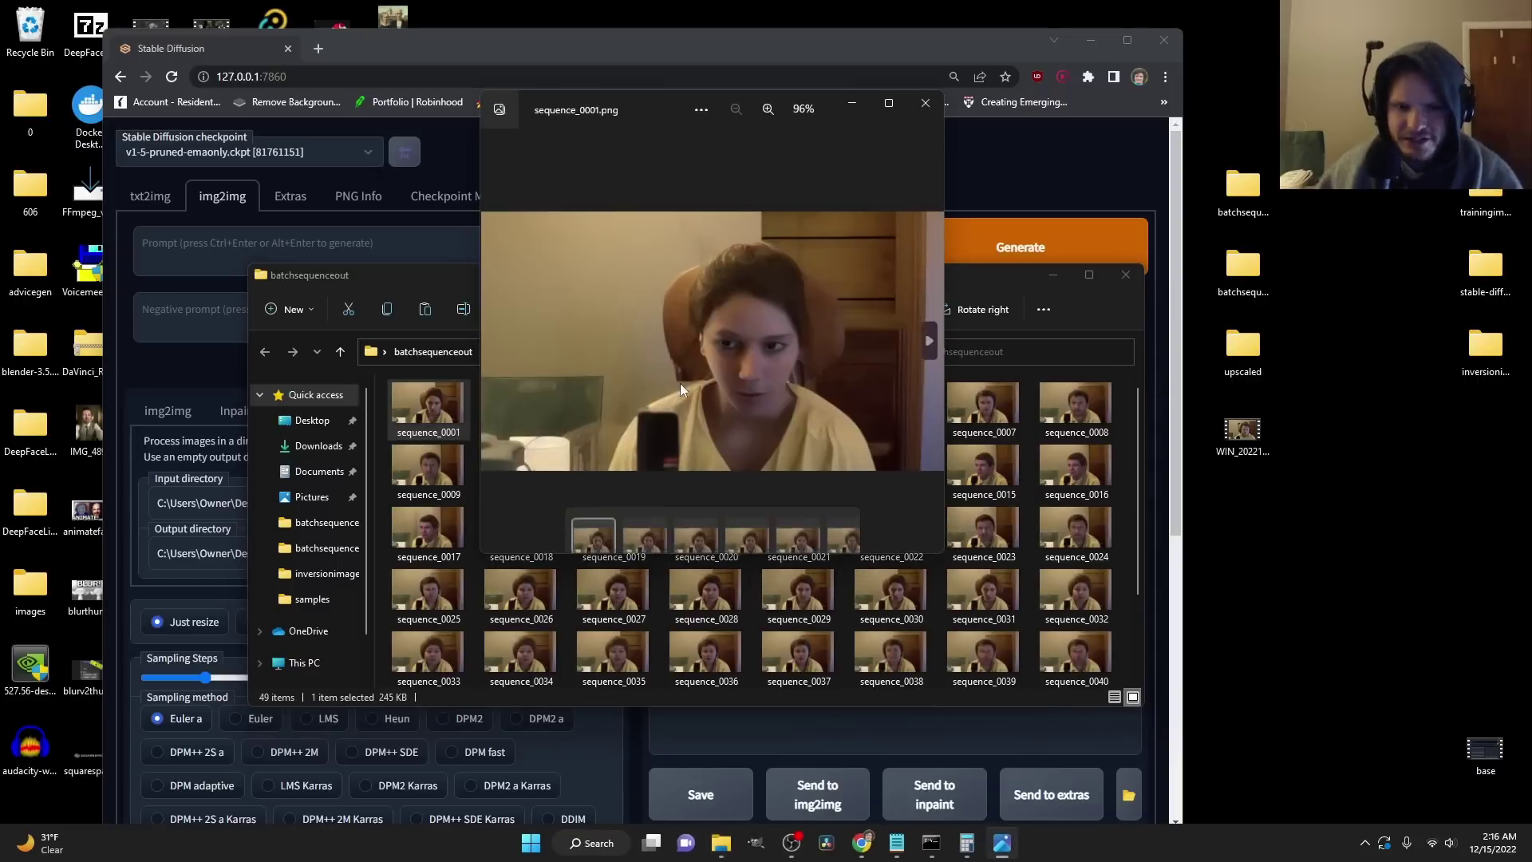
key("Right")
key("Right")
key("Right")
key("Right")
key("Right")
key("Right")
key("Right")
key("Right")
key("Right")
key("Right")
key("Right")
key("Right")
key("Right")
key("Right")
key("Right")
key("Right")
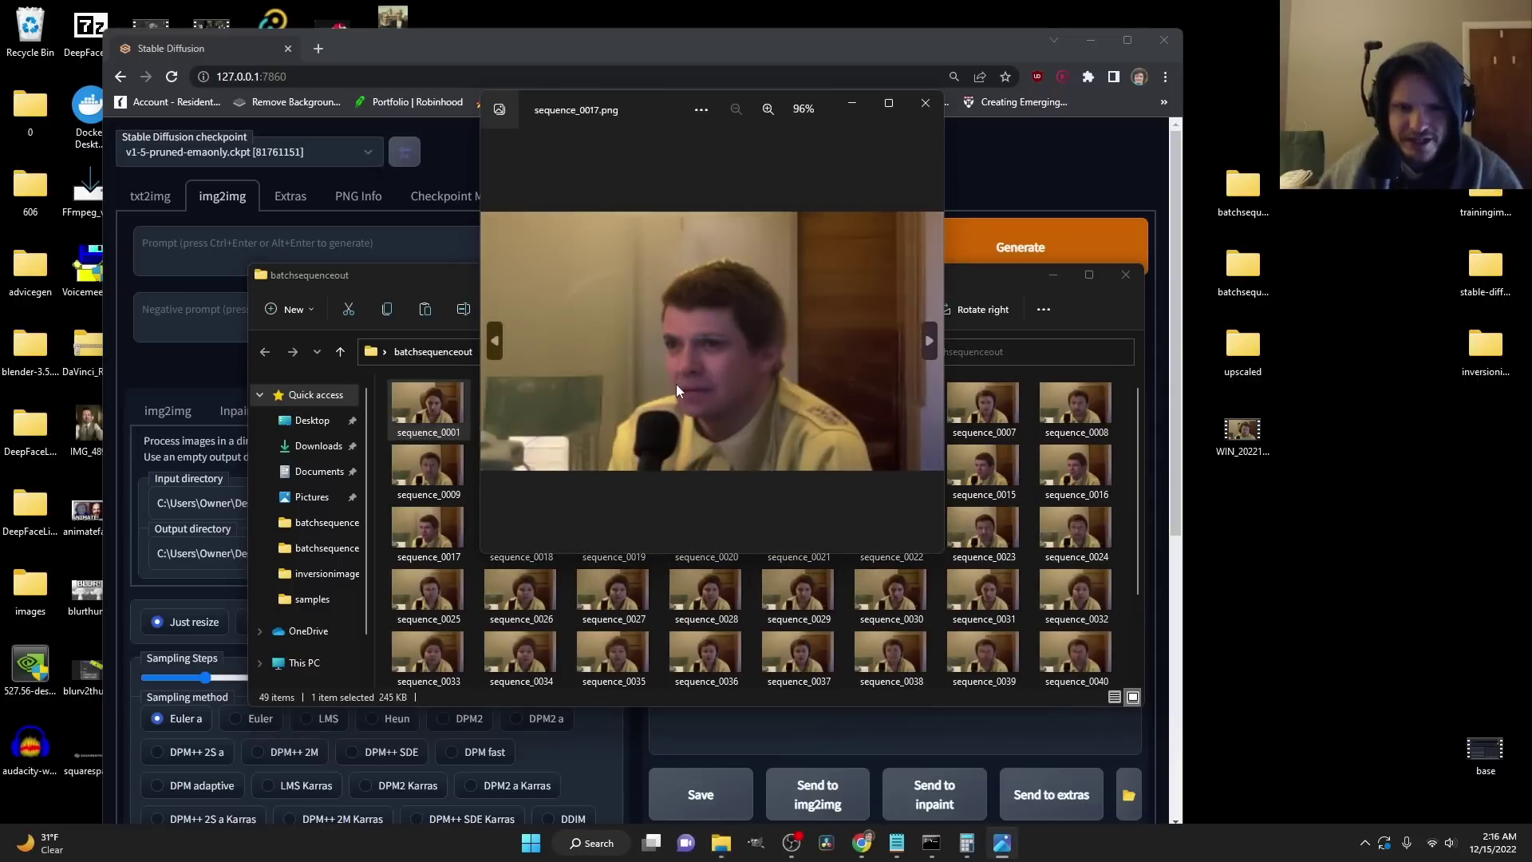
key("Right")
key("Right")
key("Right")
key("Right")
key("Right")
key("Right")
key("Right")
key("Right")
key("Right")
key("Right")
key("Right")
key("Right")
key("Right")
key("Right")
key("Right")
key("Right")
key("Right")
key("Right")
key("Right")
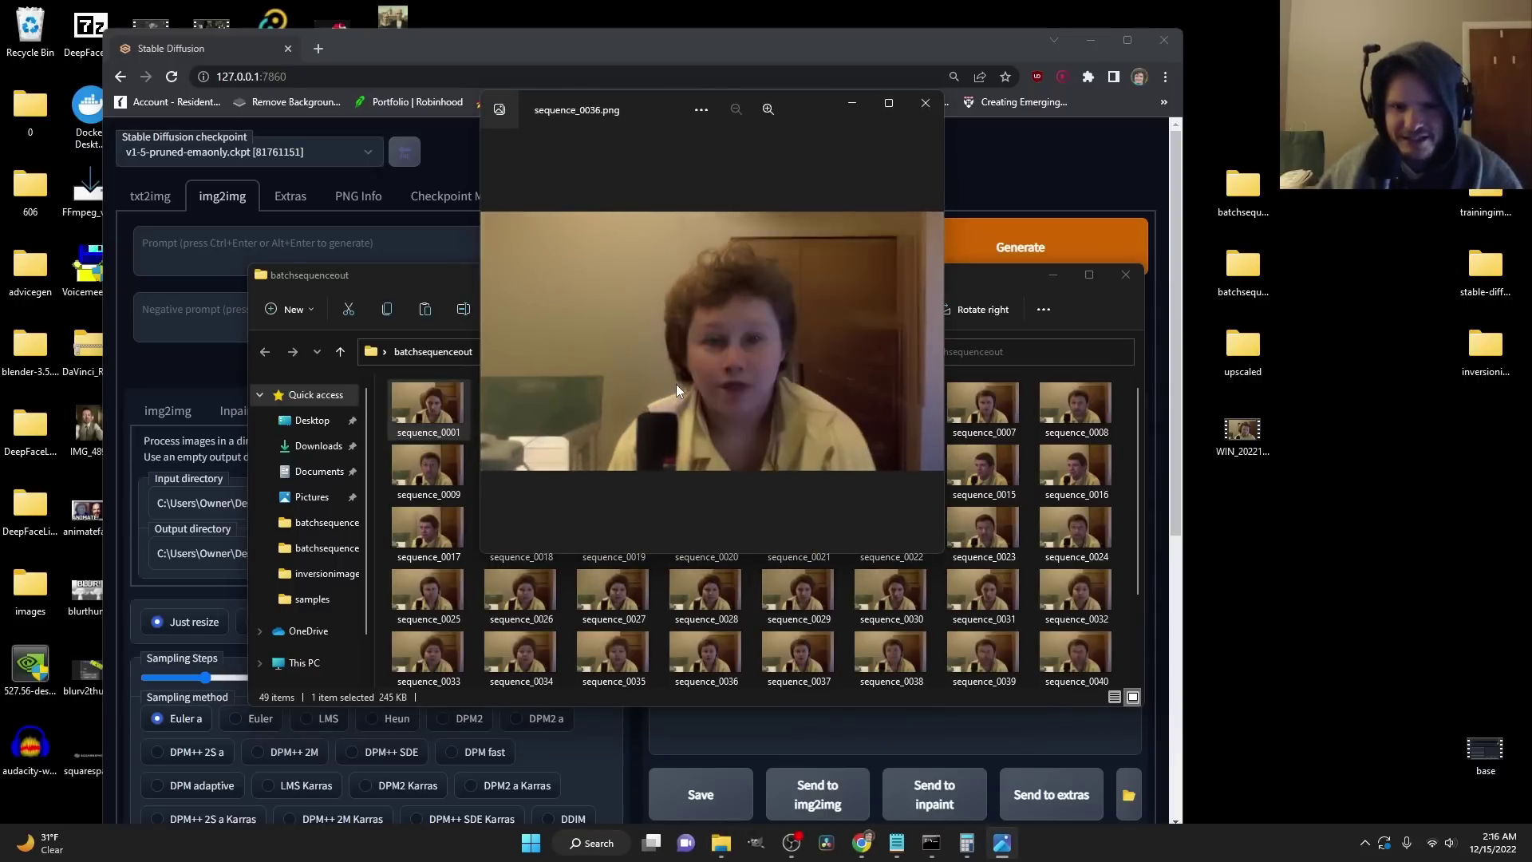
key("Right")
key("Right")
key("Right")
key("Right")
key("Right")
key("Right")
key("Right")
key("Right")
key("Right")
key("Right")
key("Right")
key("Right")
key("Right")
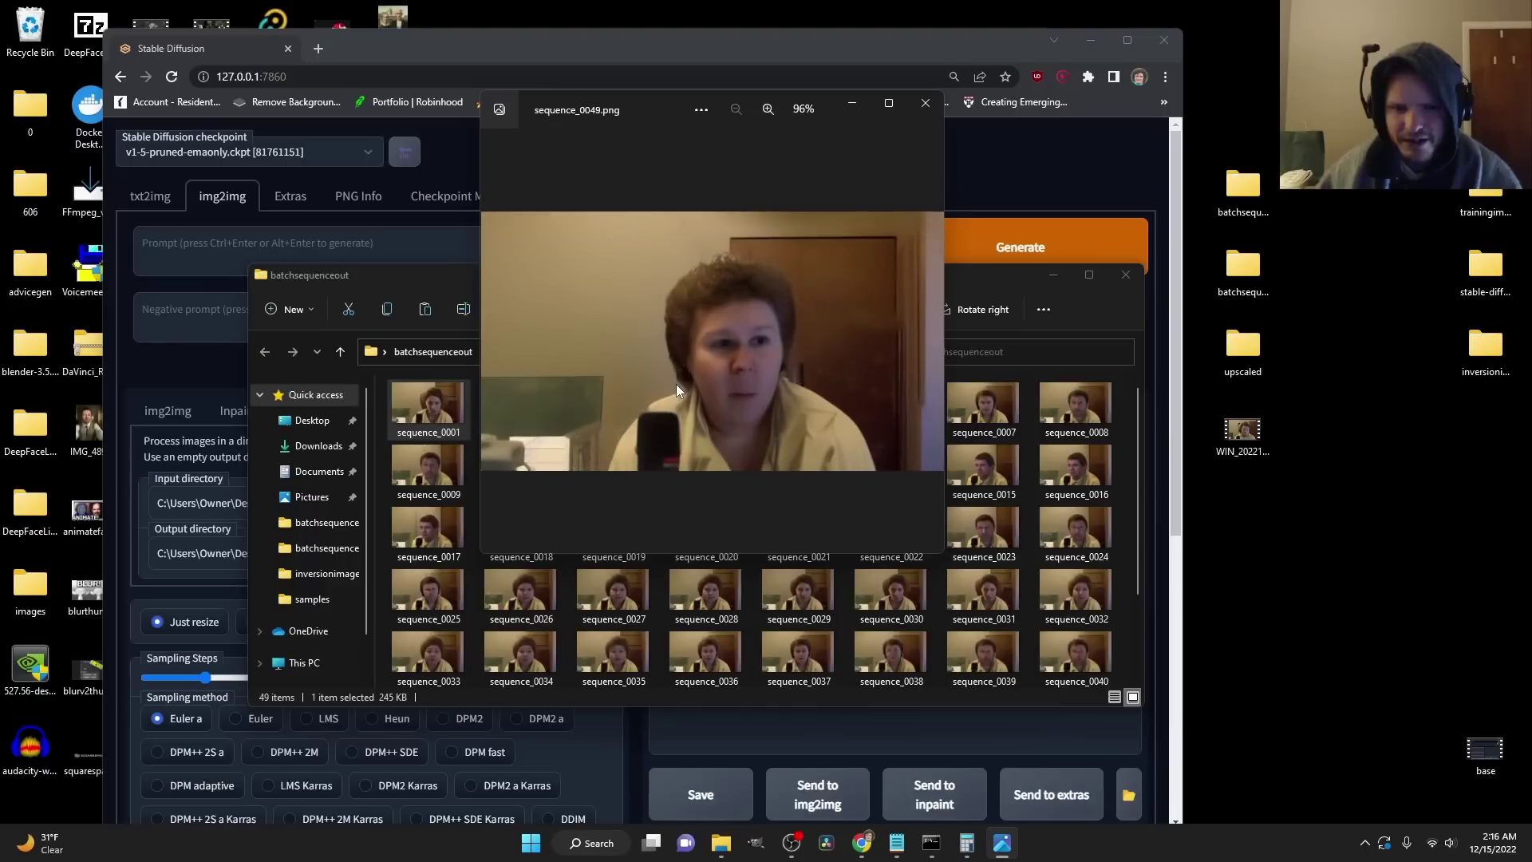
key("Left")
key("Left")
key("Left")
key("Left")
key("Left")
key("Left")
key("Left")
key("Left")
key("Left")
key("Left")
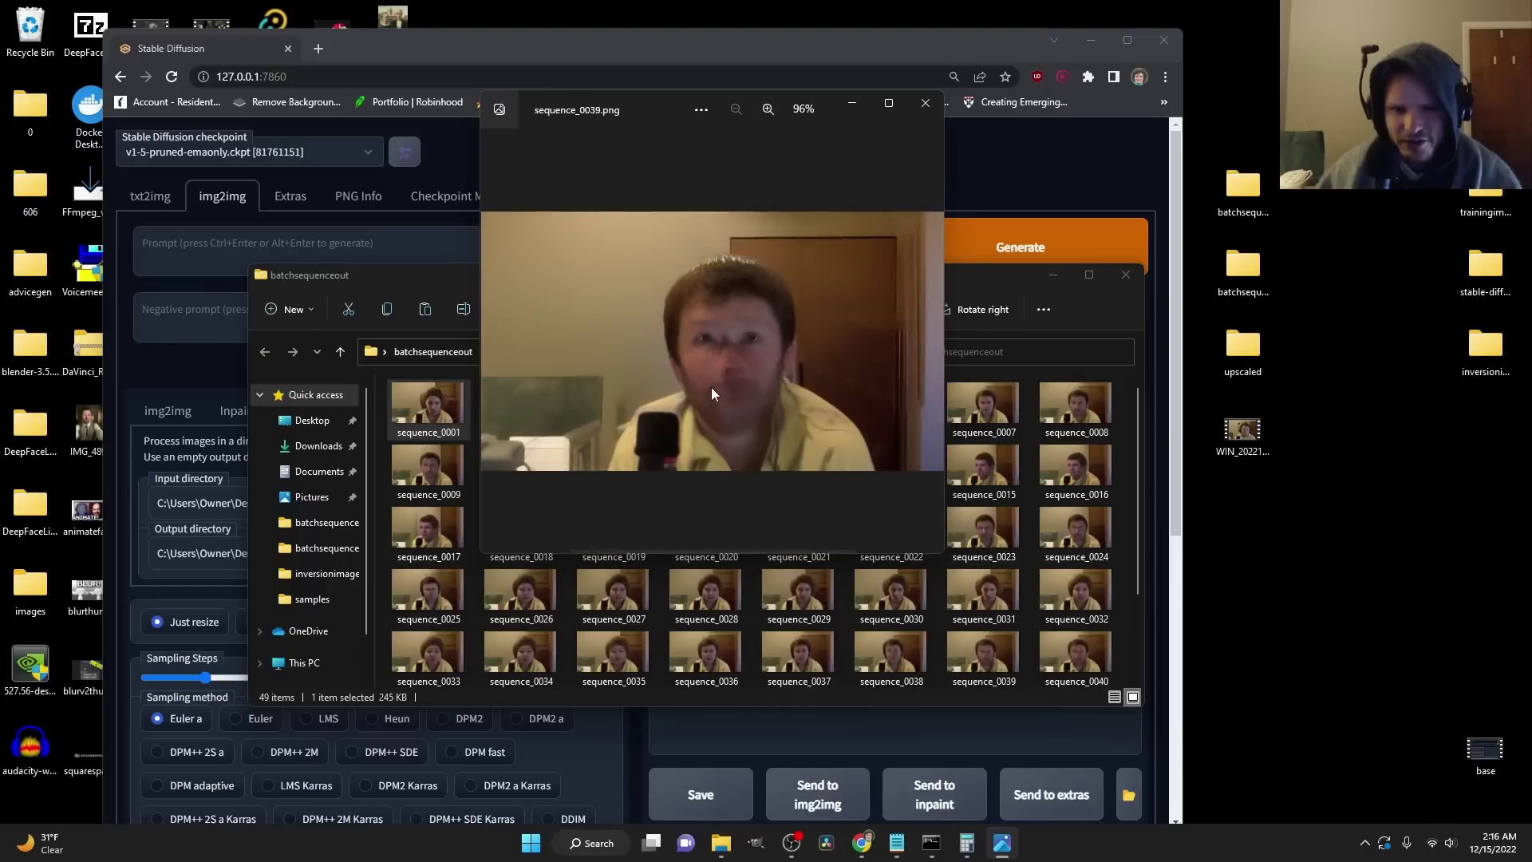
key("Left")
key("Left")
key("Left")
key("Left")
key("Left")
key("Left")
key("Left")
key("Left")
key("Left")
key("Left")
key("Left")
key("Left")
key("Left")
key("Left")
key("Left")
key("Left")
key("Left")
key("Left")
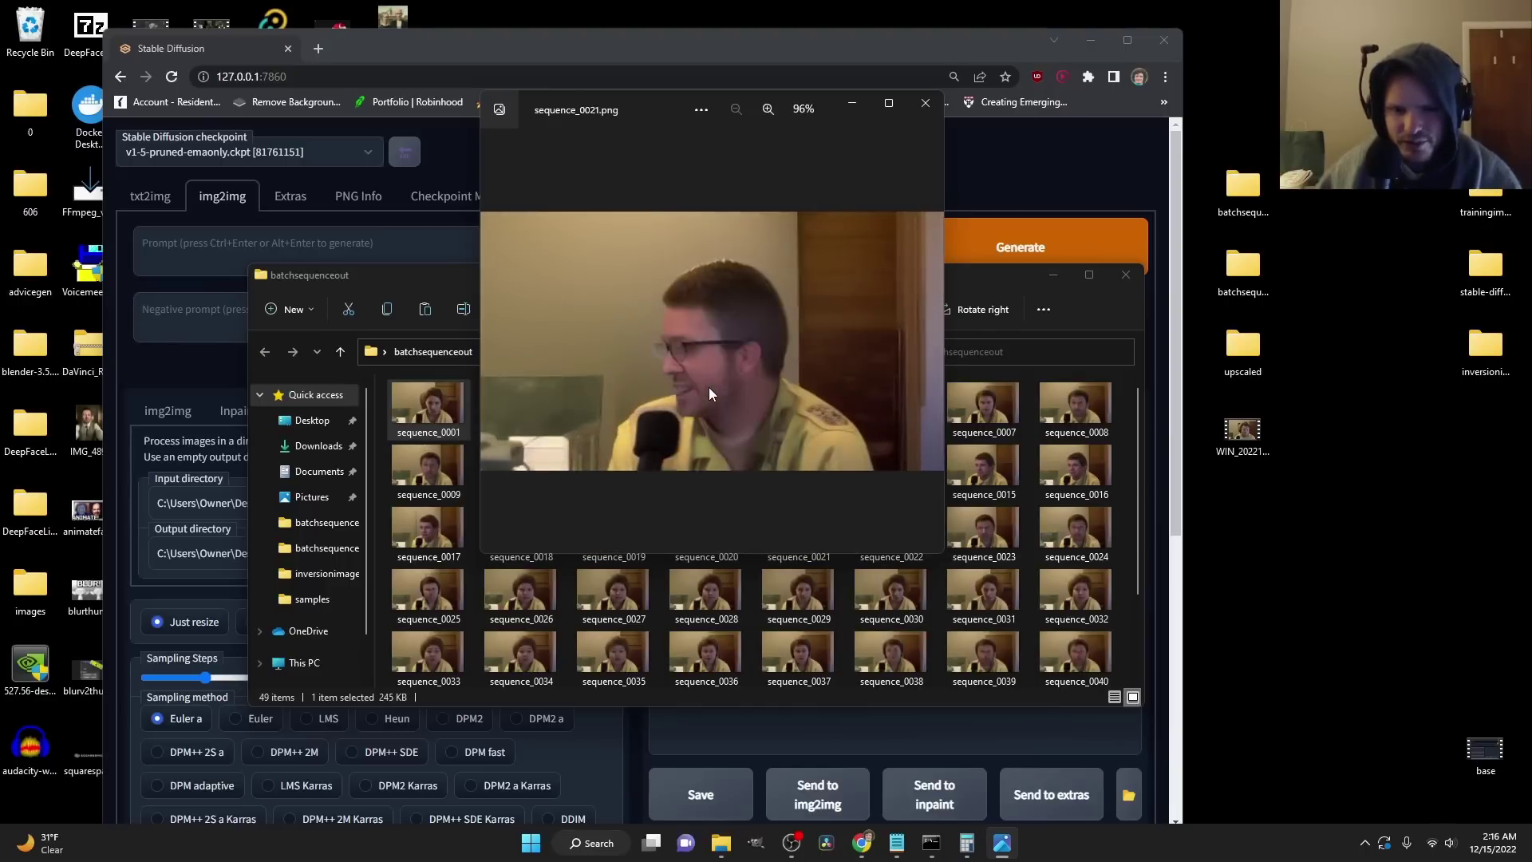
key("Left")
key("Left")
key("Left")
key("Left")
key("Left")
key("Left")
key("Left")
key("Left")
key("Left")
key("Left")
key("Left")
key("Left")
key("Left")
key("Left")
key("Left")
key("Left")
key("Left")
key("Left")
key("Left")
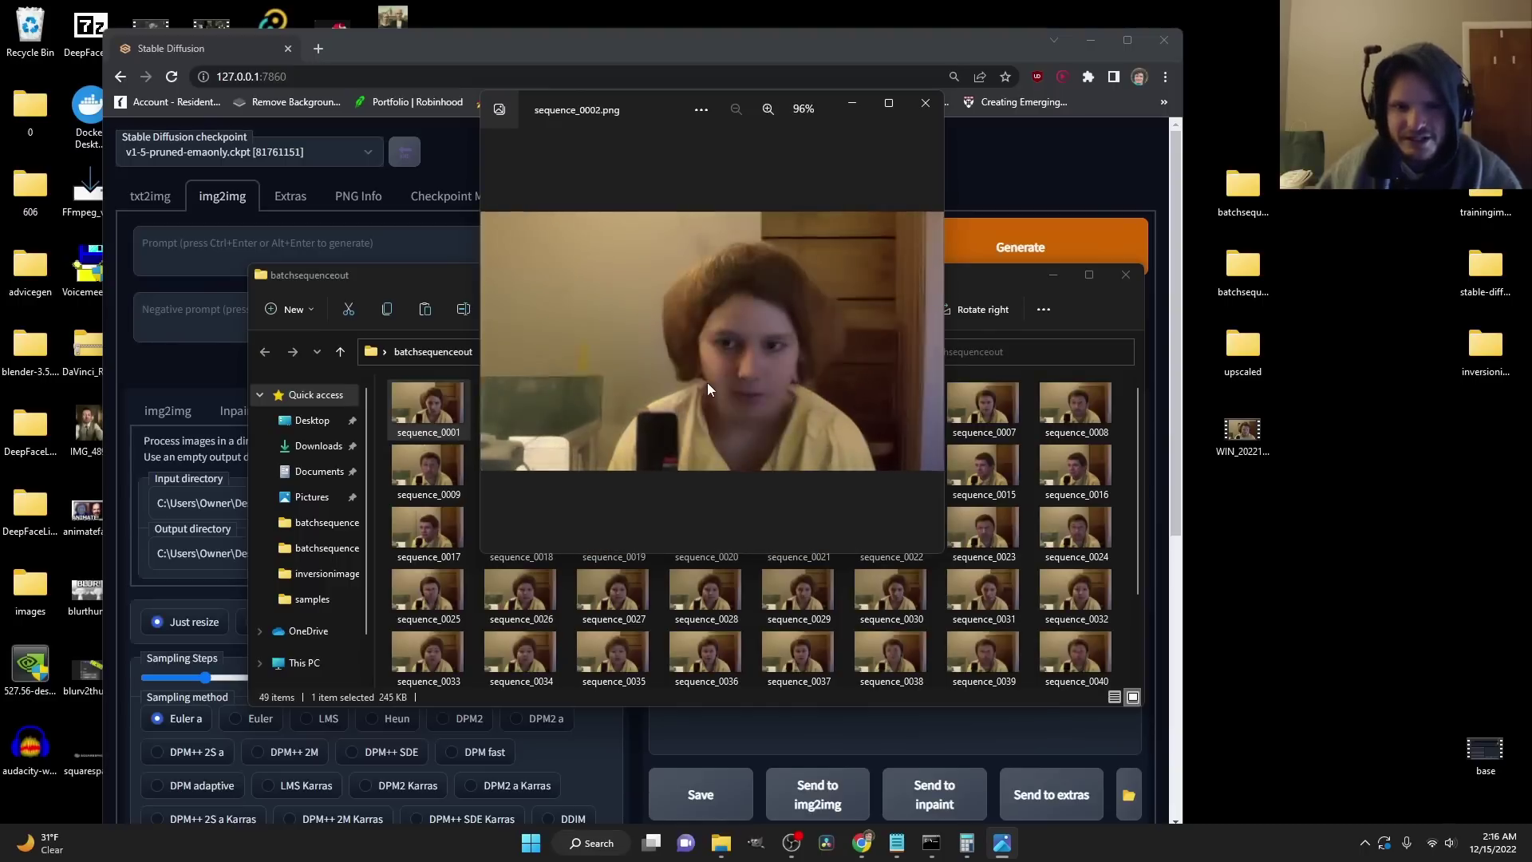
key("Left")
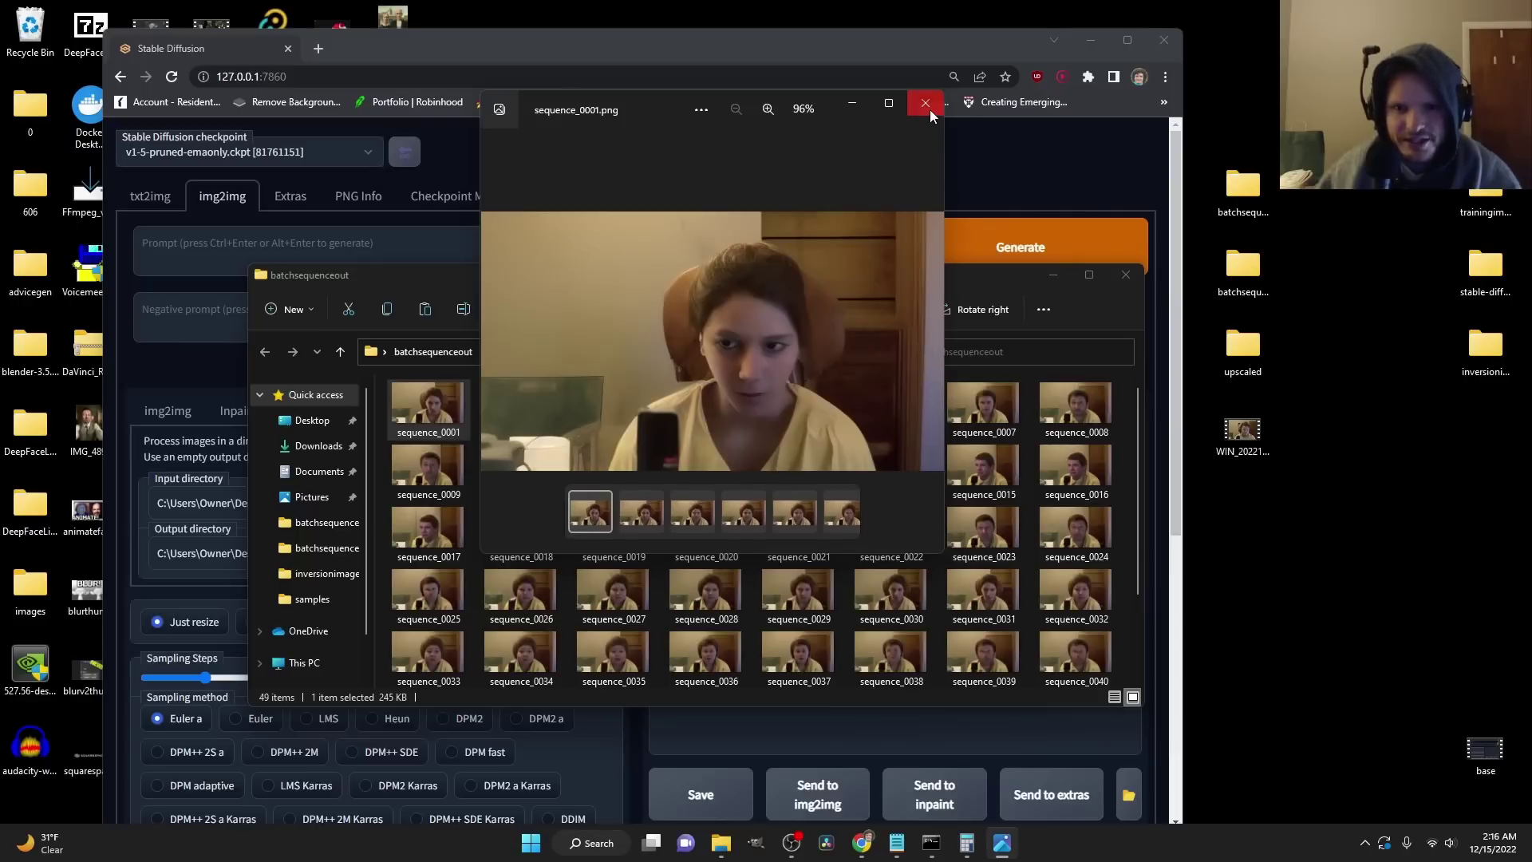
left_click(926, 103)
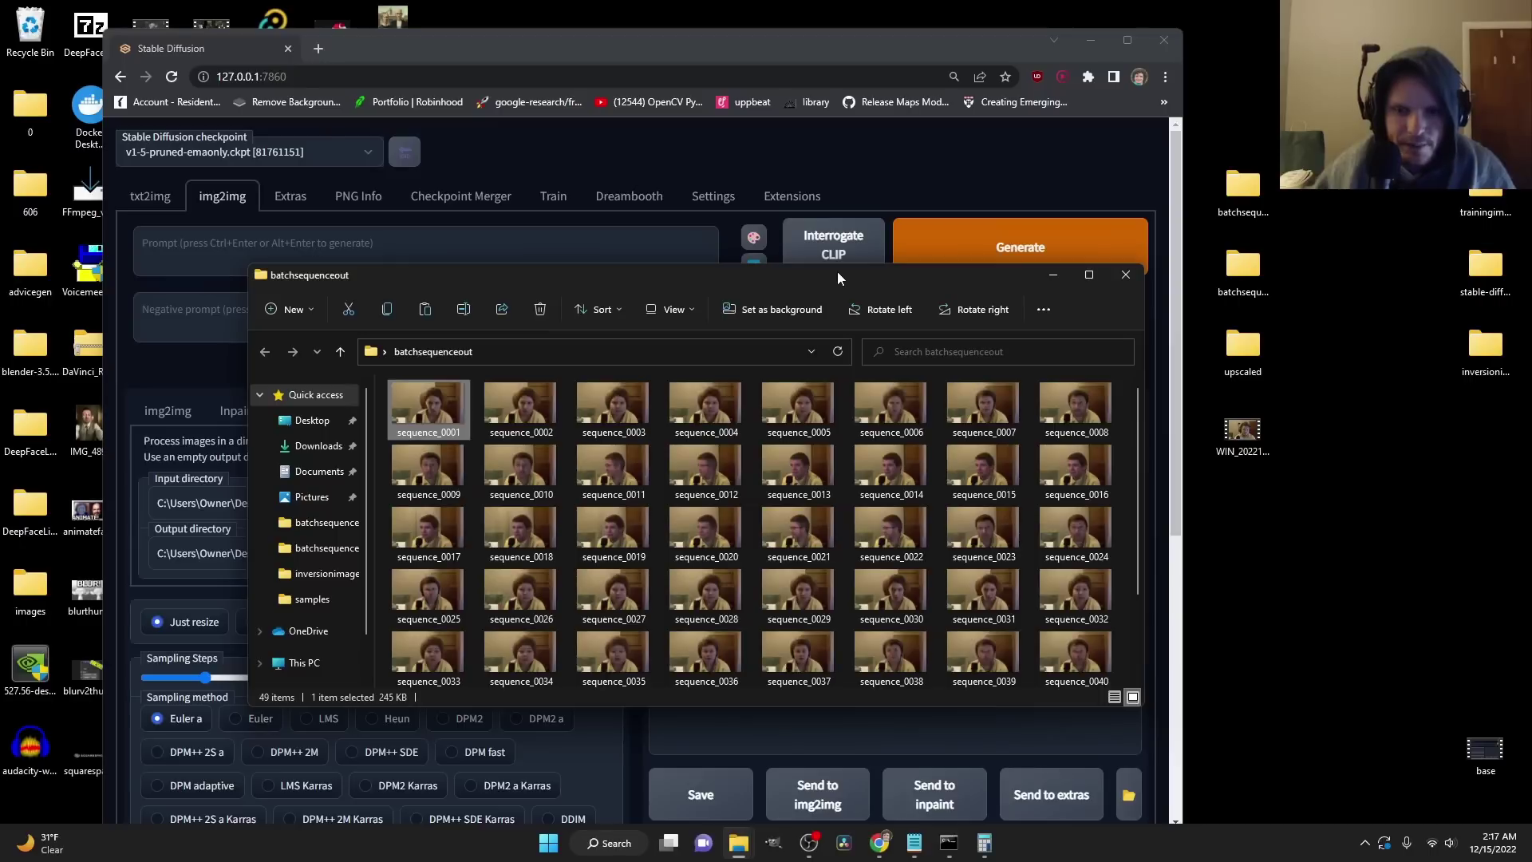
left_click(1122, 276)
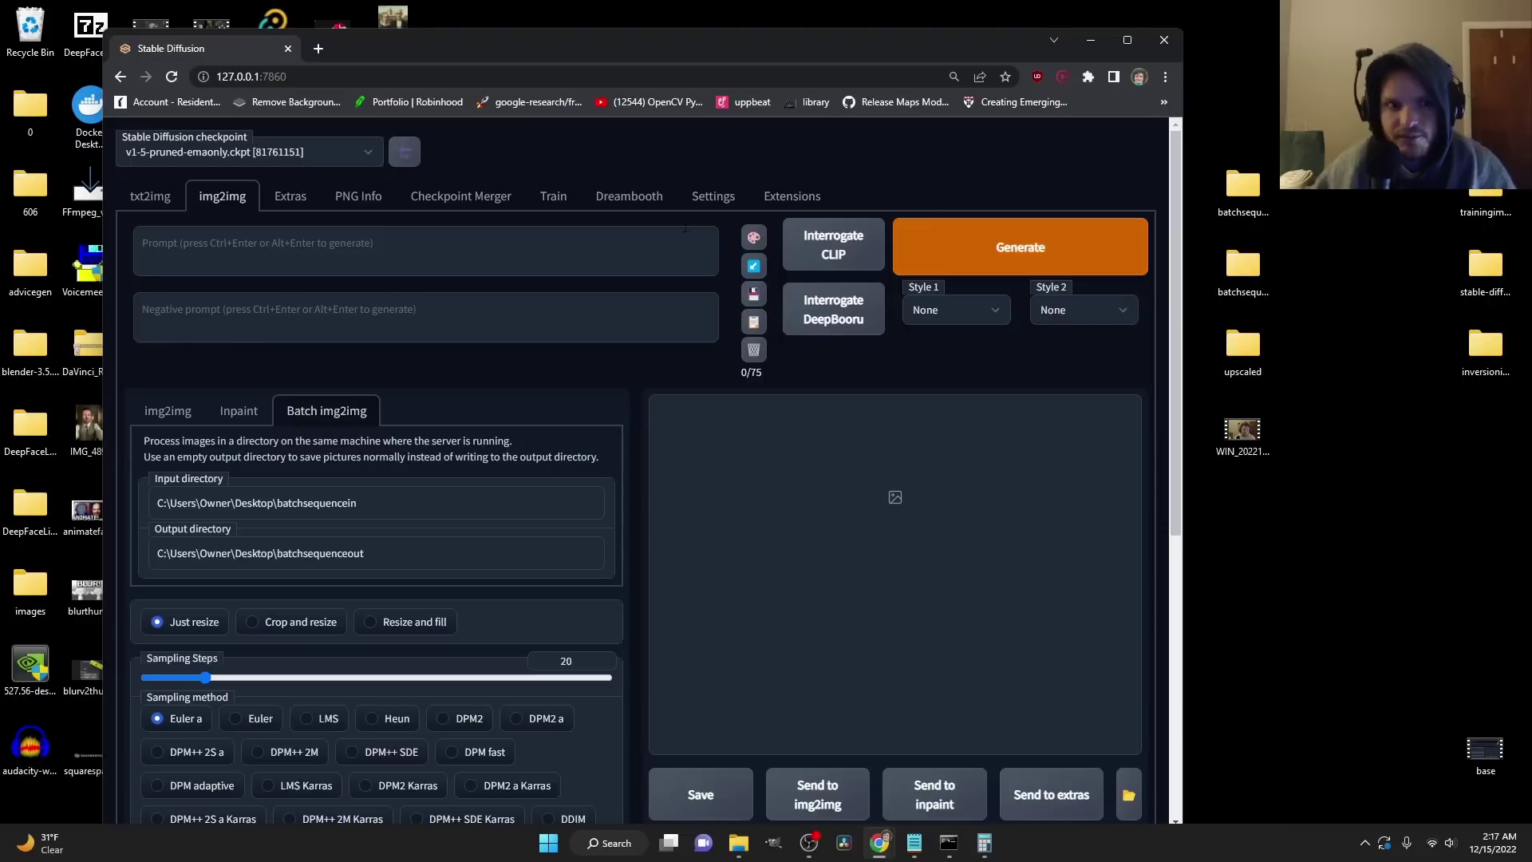
Step: Load the testrunbase portrait as the source image on the Extras page
left_click(291, 207)
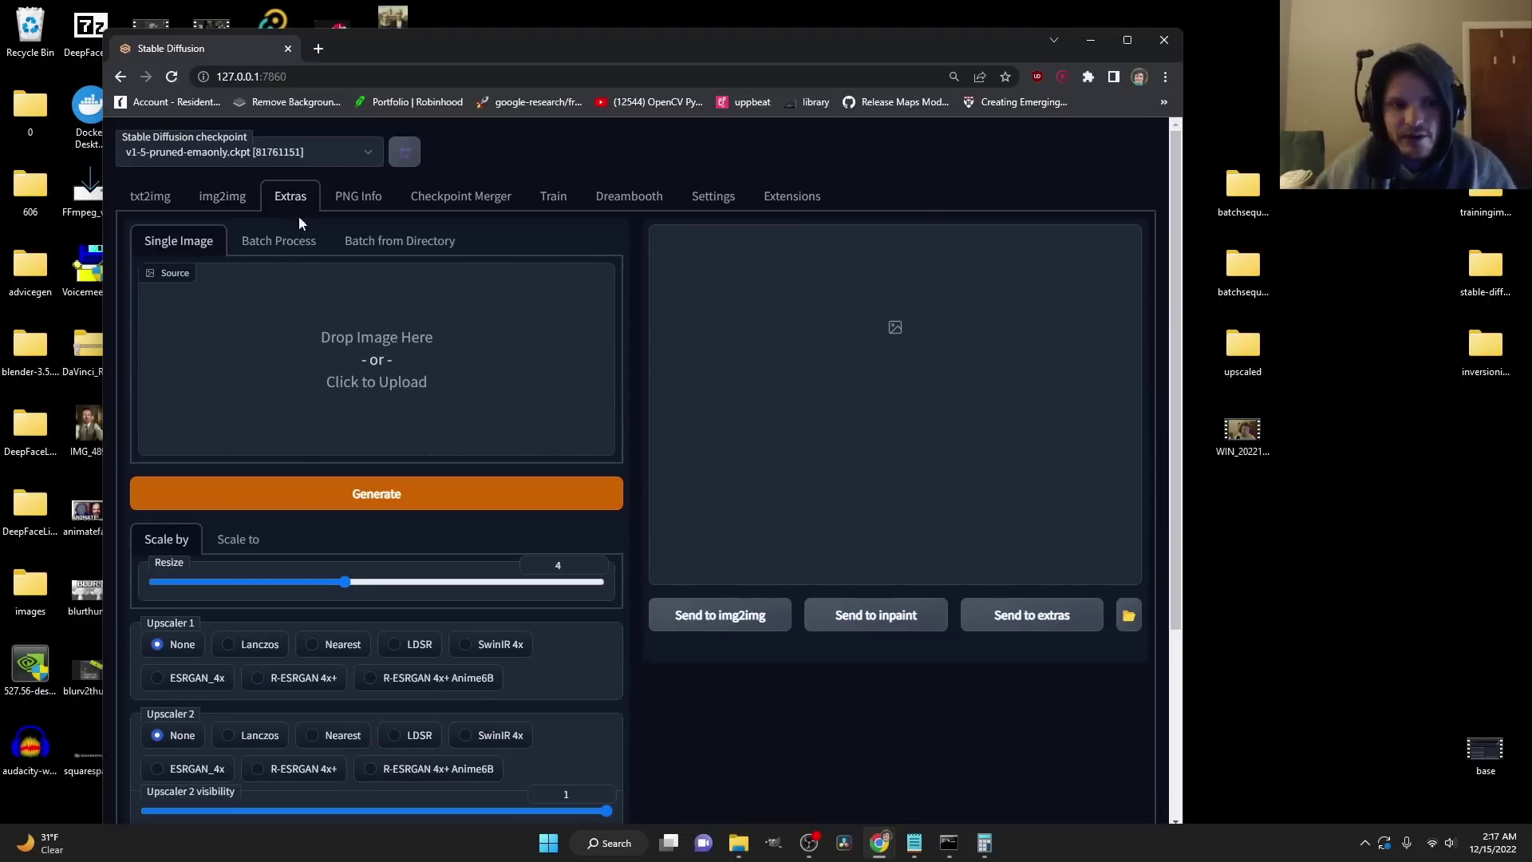
left_click(386, 341)
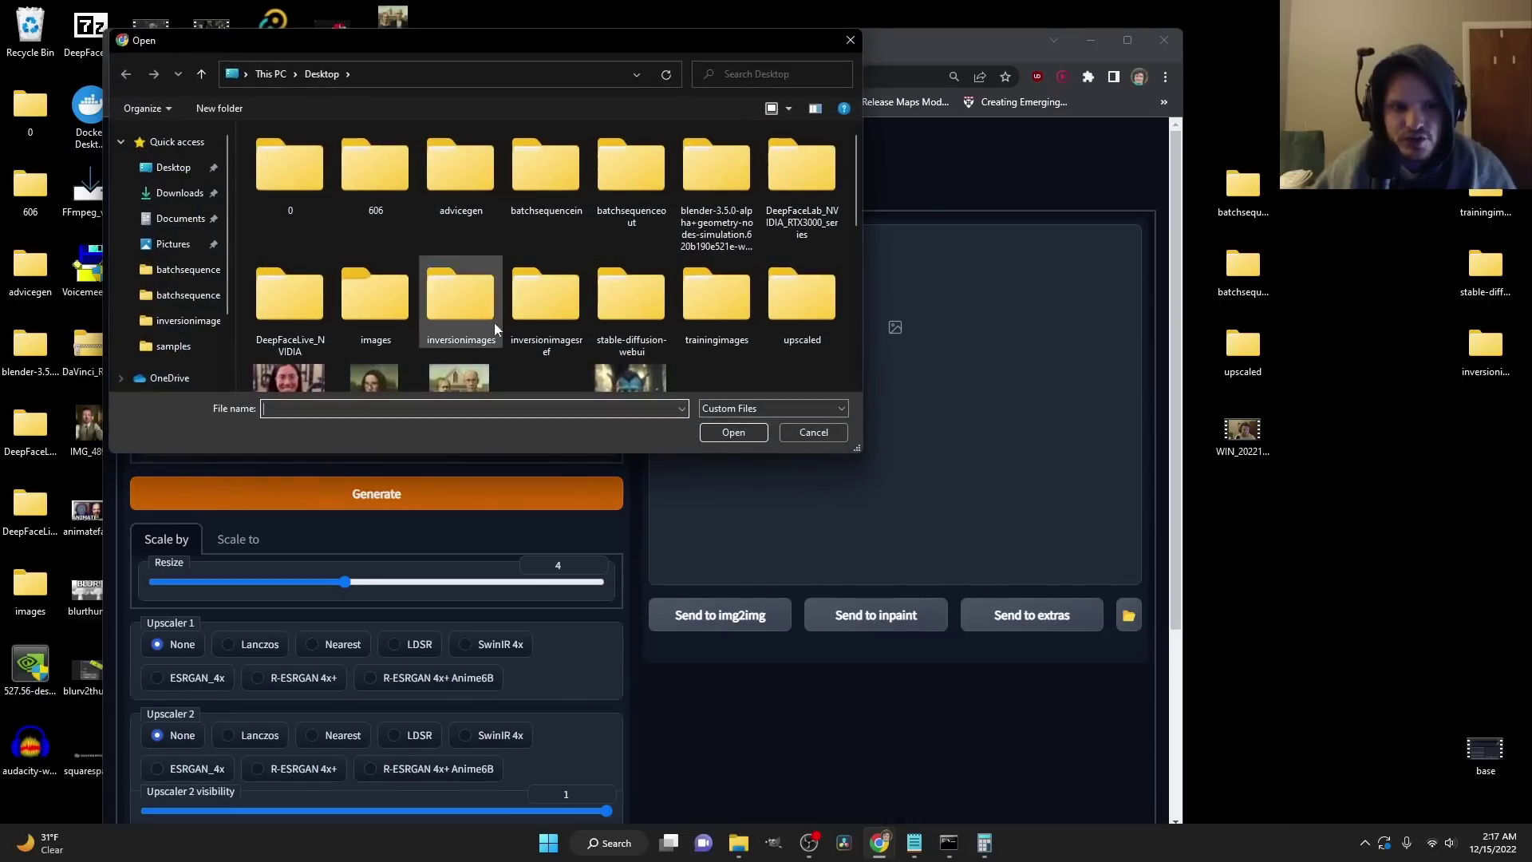
scroll(495, 323, "down", 5)
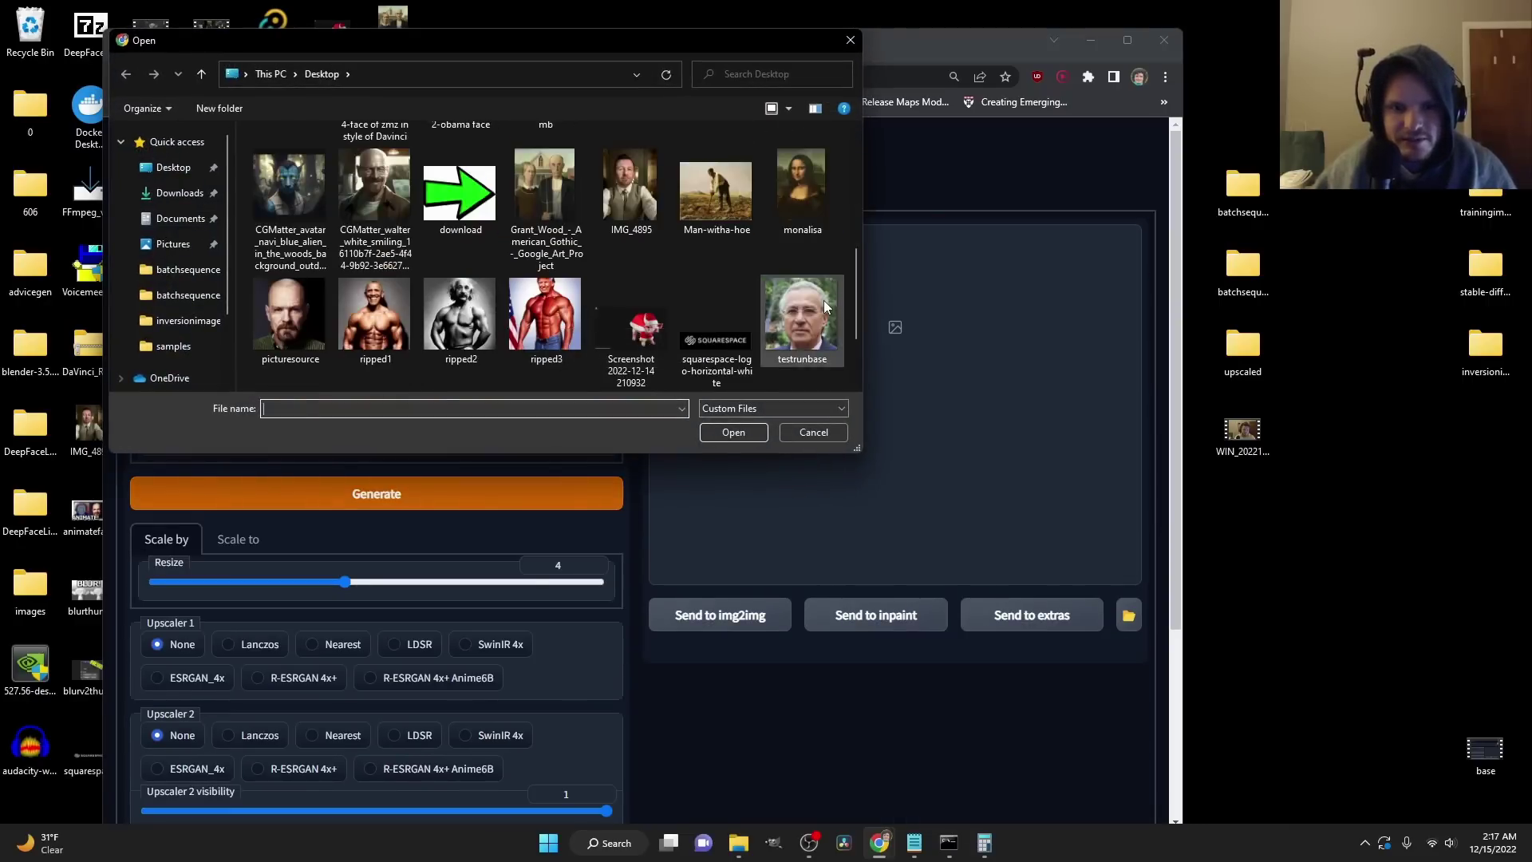
double_click(825, 307)
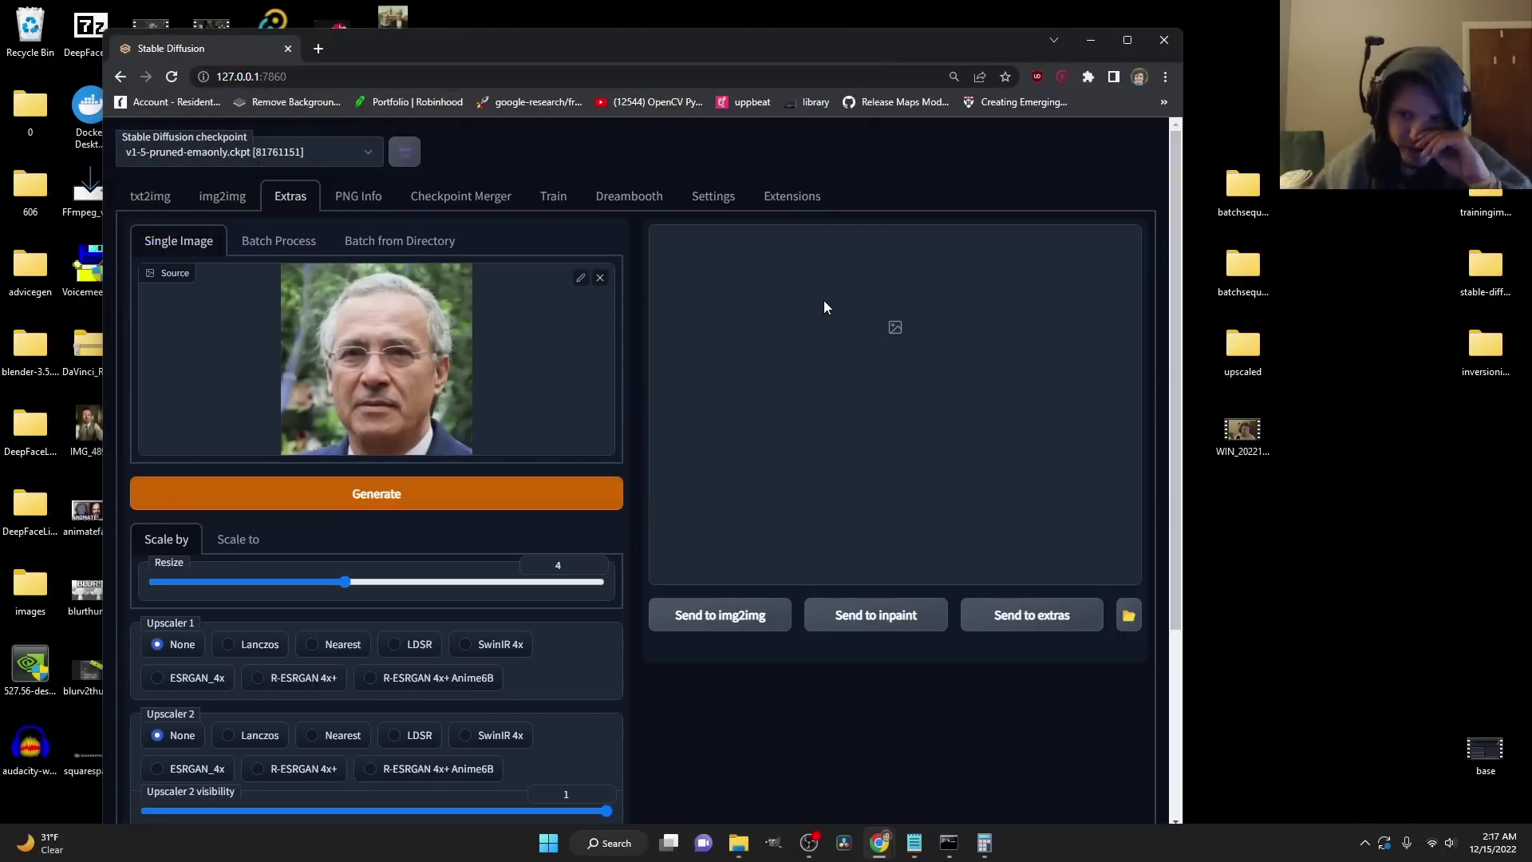
double_click(1268, 275)
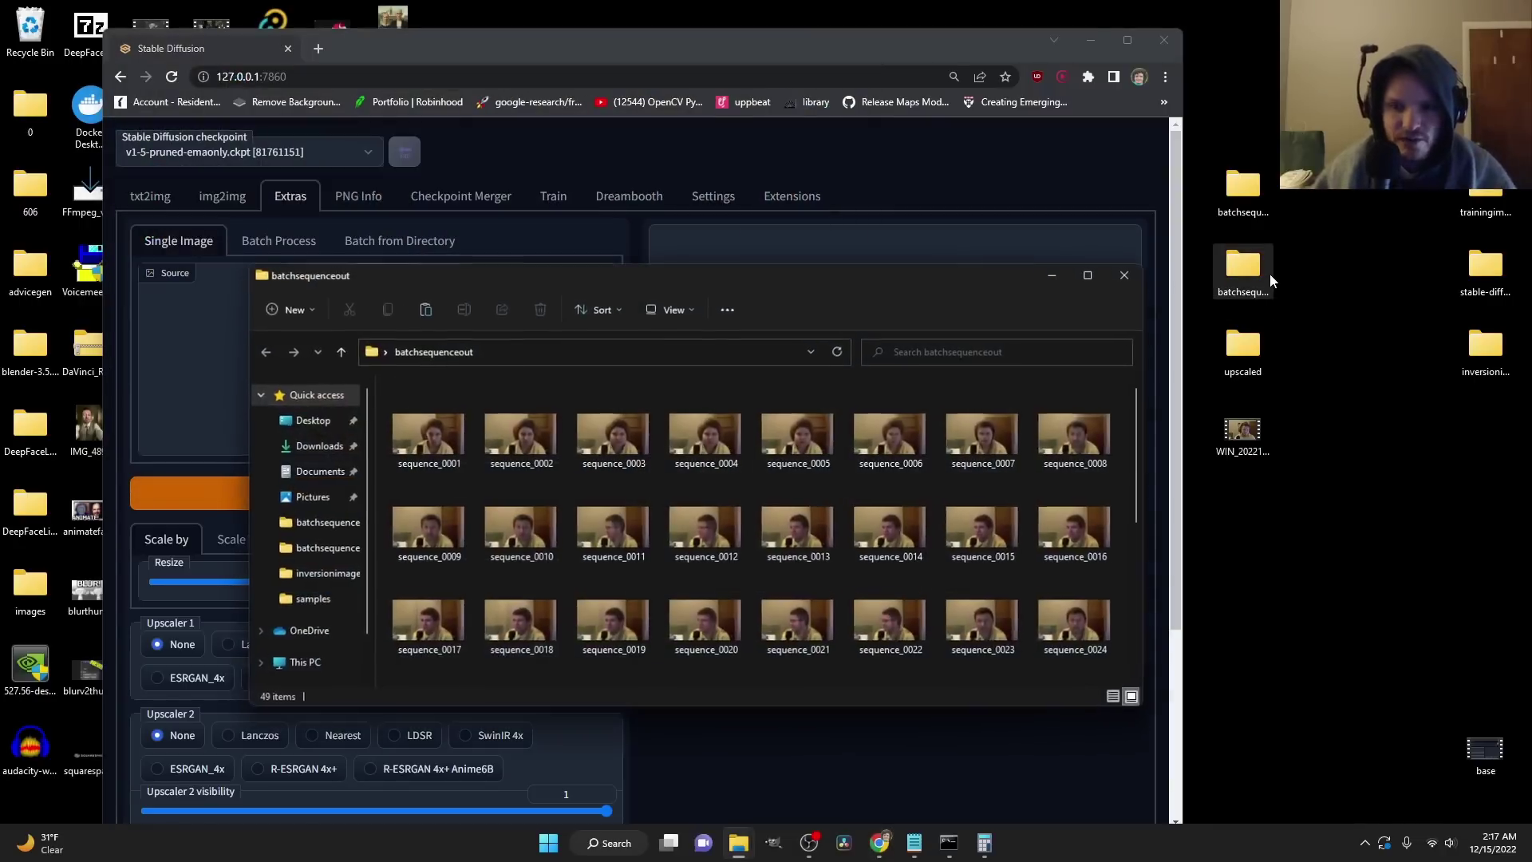
left_click(1114, 284)
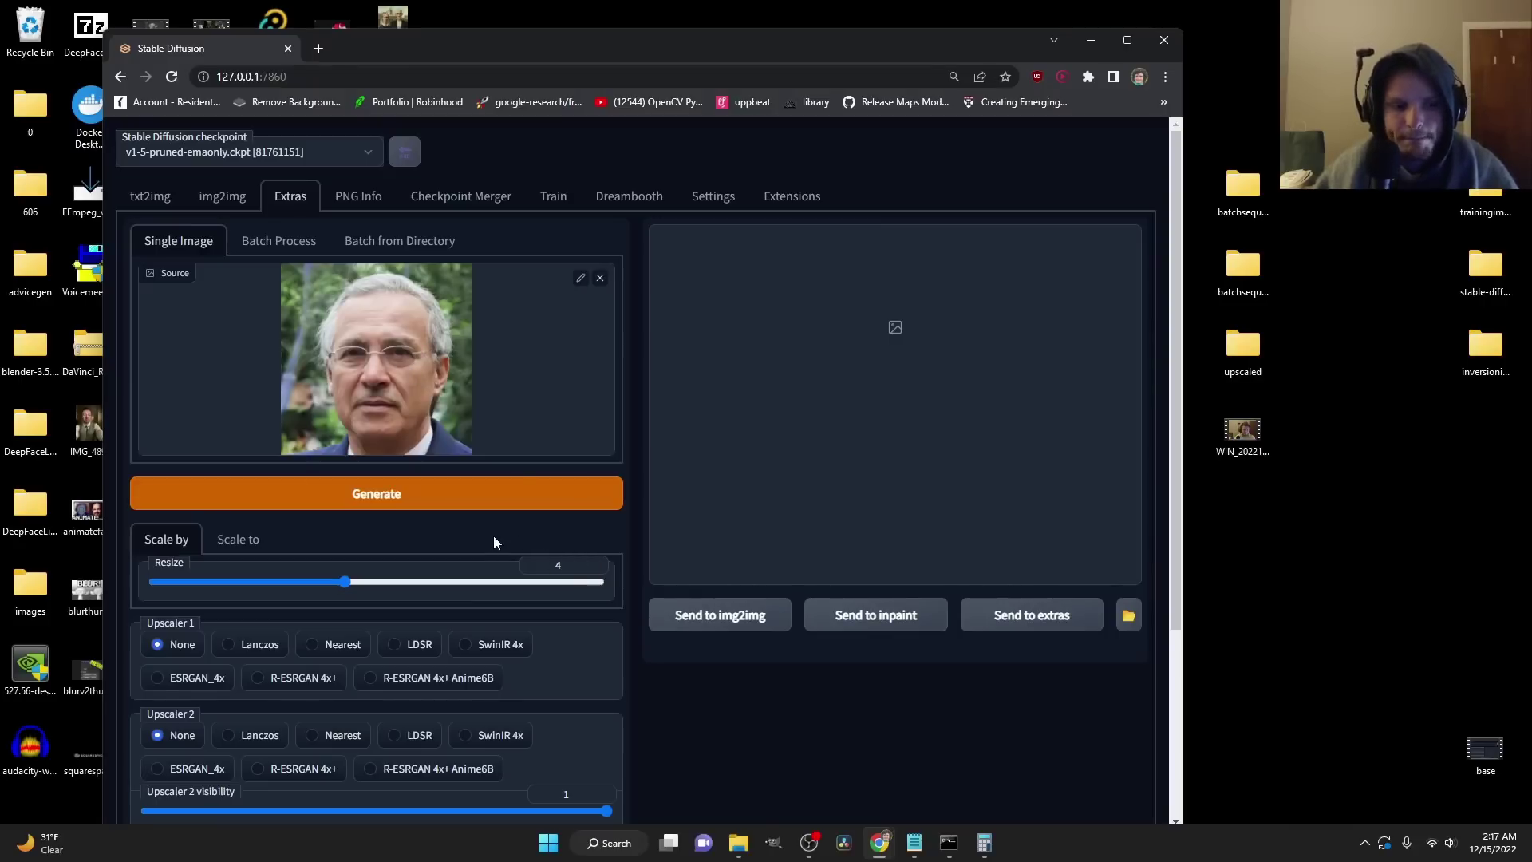
Step: Upscale with ESRGAN_4x, with GFPGAN and CodeFormer visibility at 1
scroll(493, 542, "down", 2)
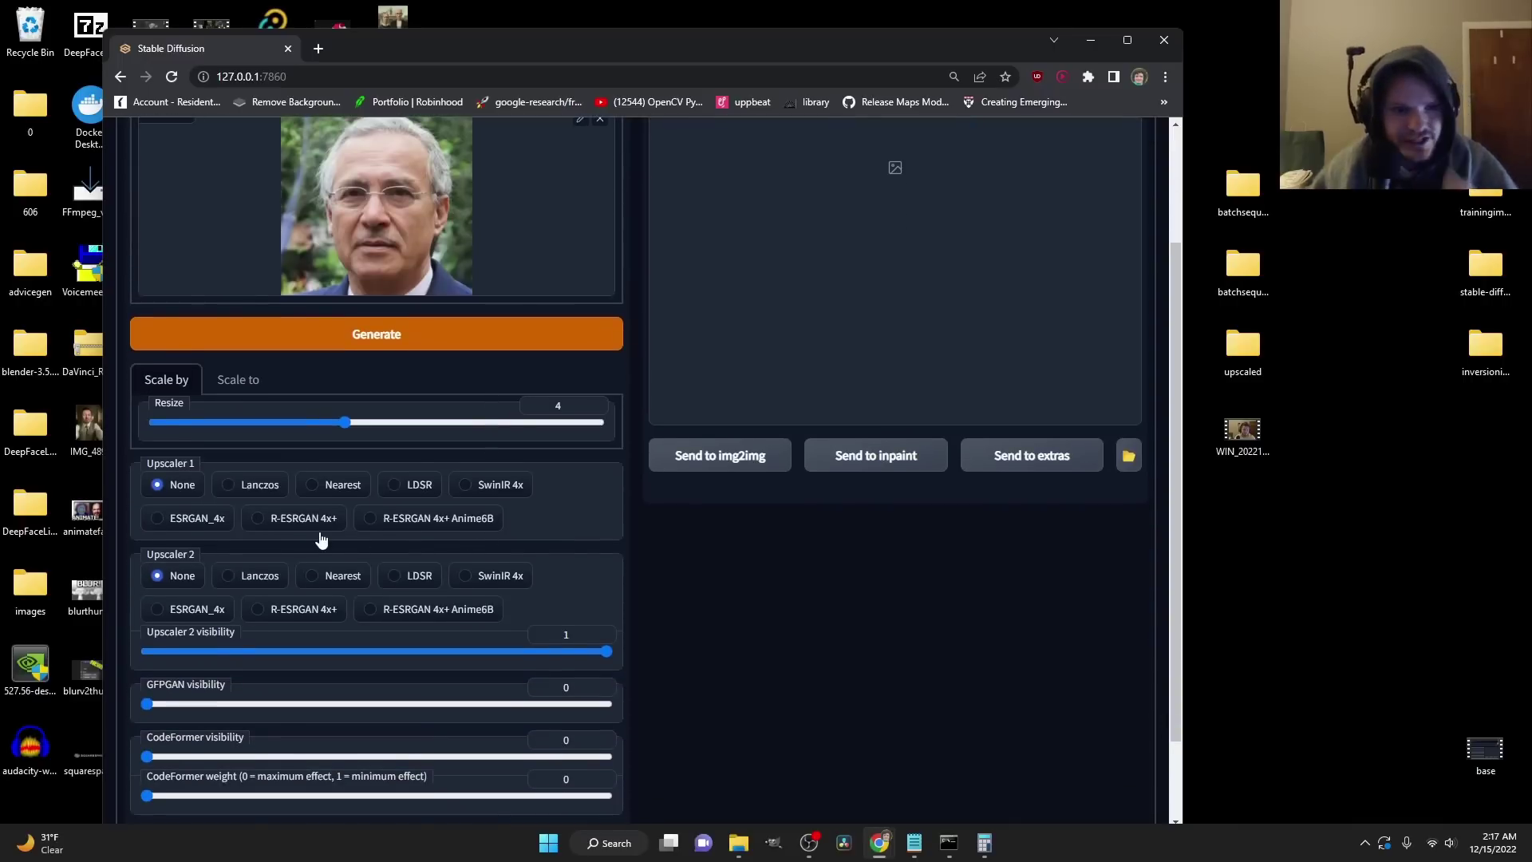
left_click(194, 522)
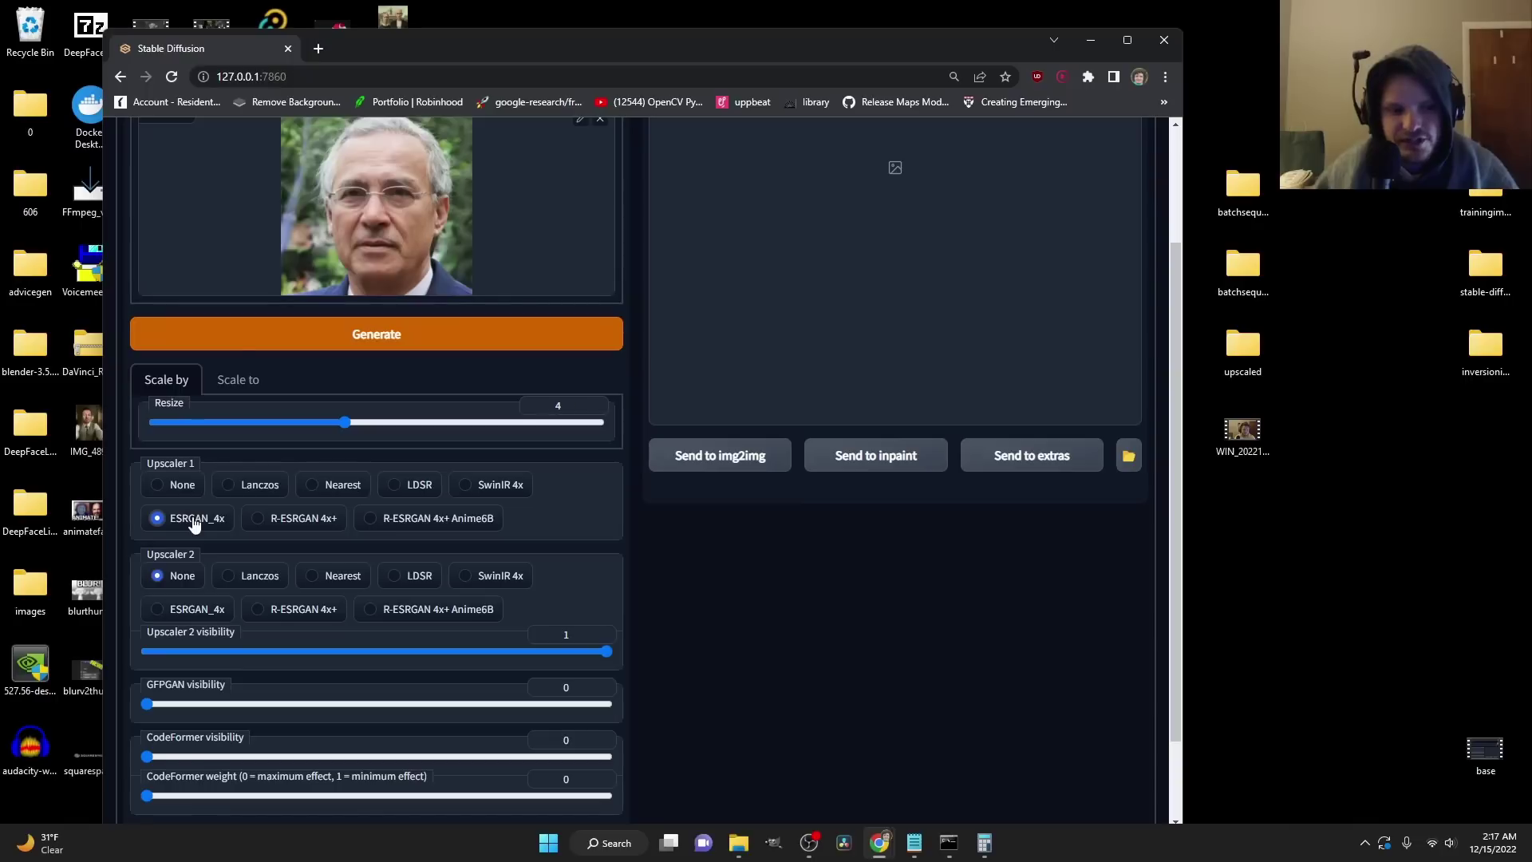
scroll(193, 524, "down", 2)
left_click_drag(147, 598, 577, 596)
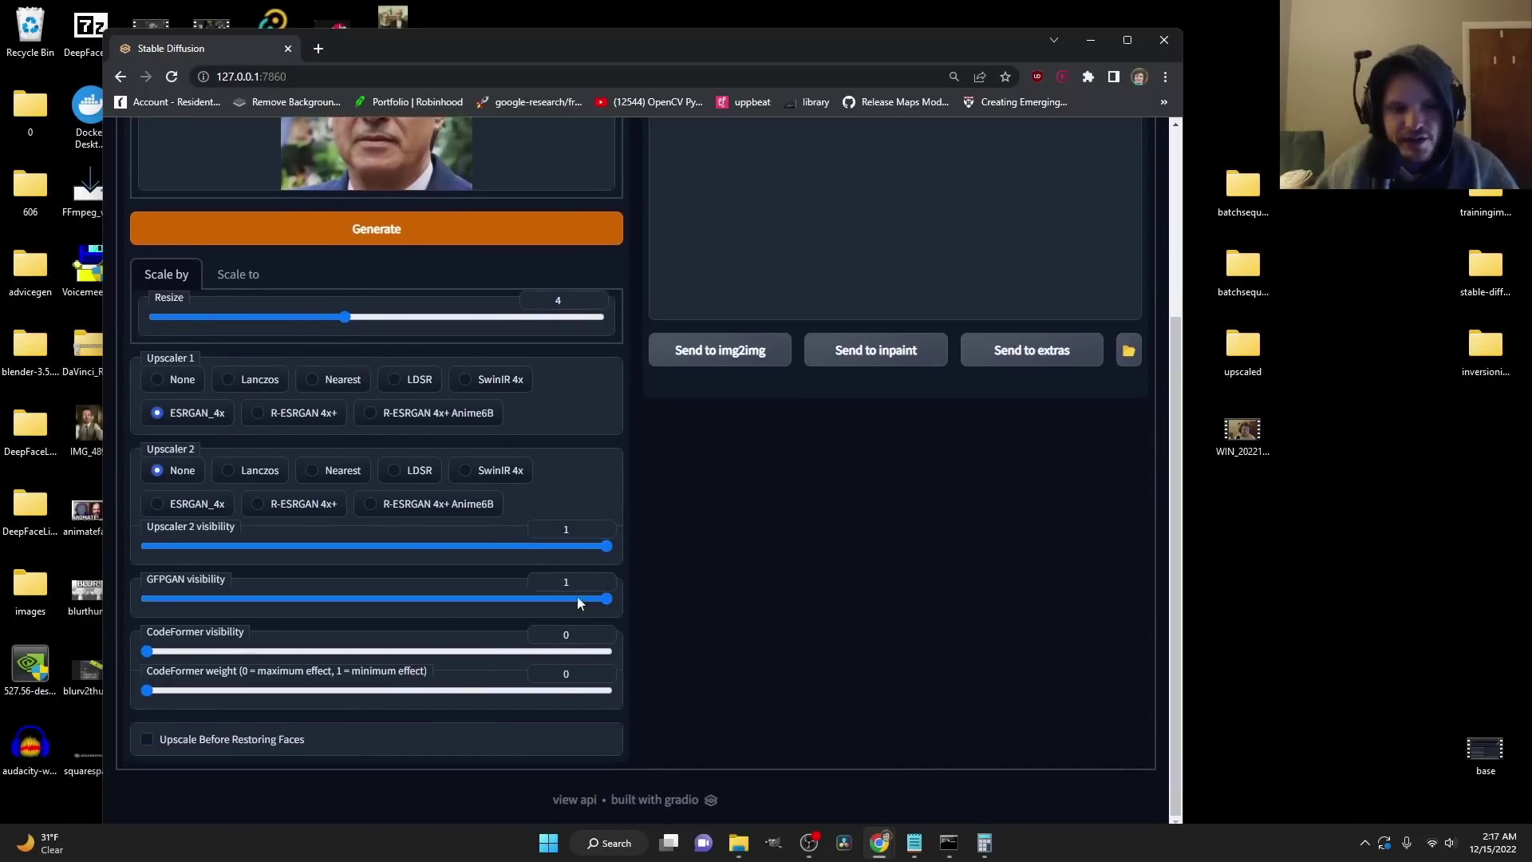
left_click_drag(147, 651, 662, 655)
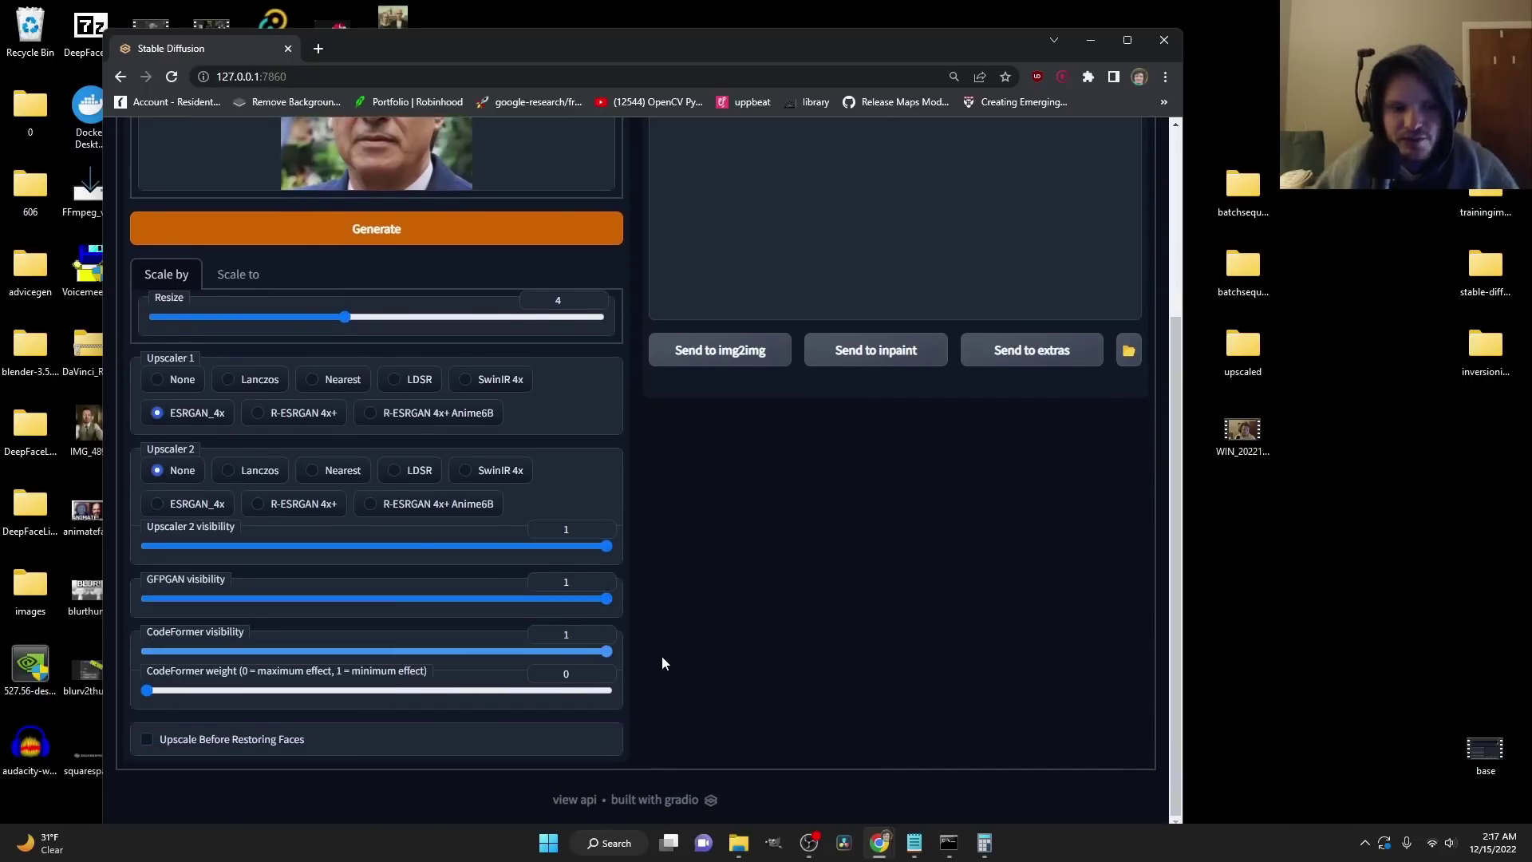
scroll(672, 649, "up", 3)
left_click(363, 493)
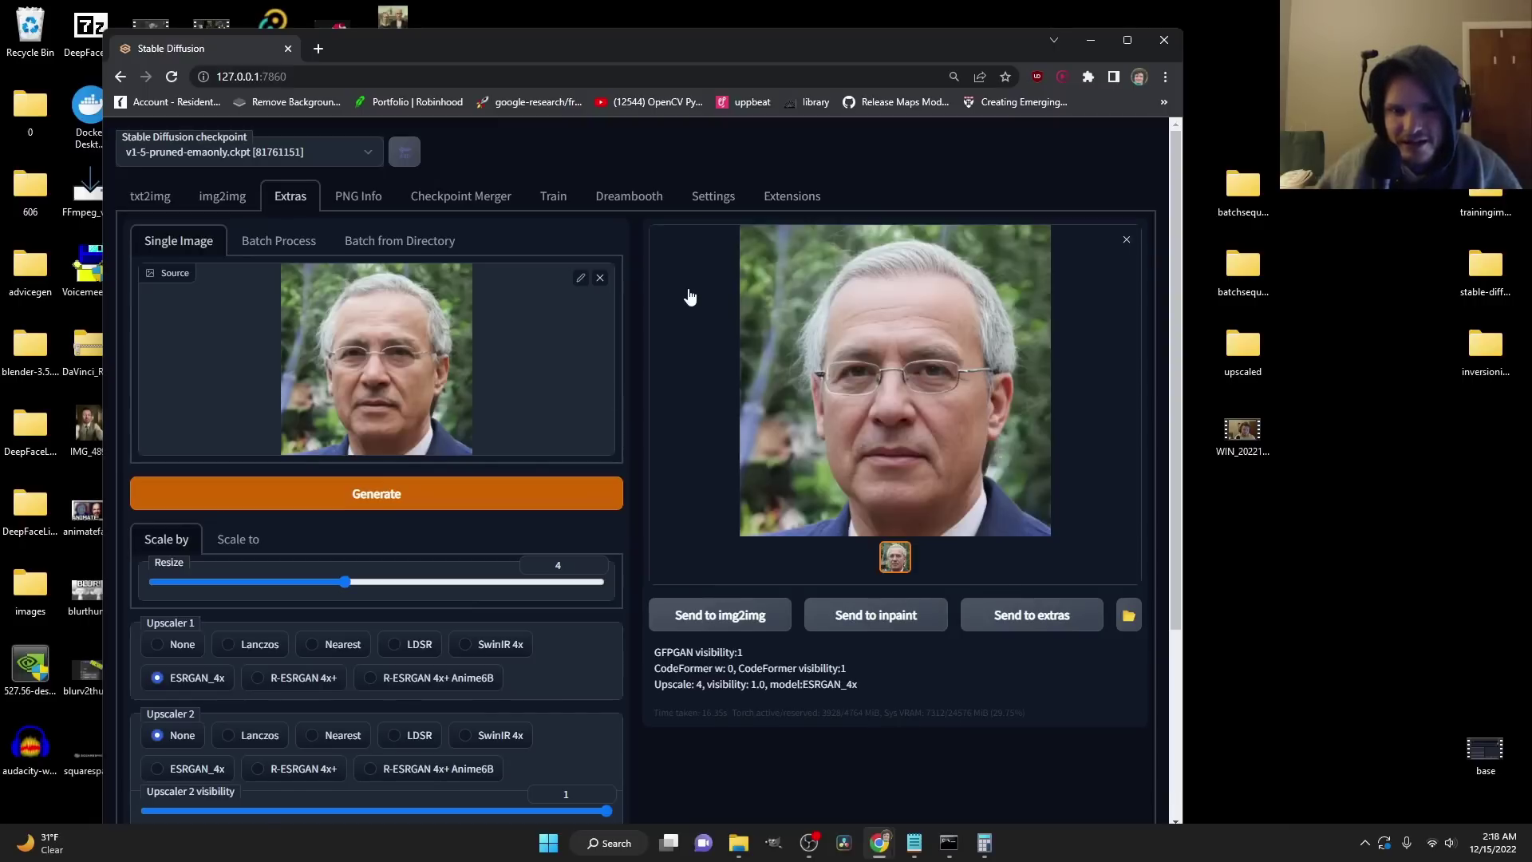
Step: Preview the 4× upscaled portrait, then delete all 14 old images in the desktop upscaled folder
left_click(834, 324)
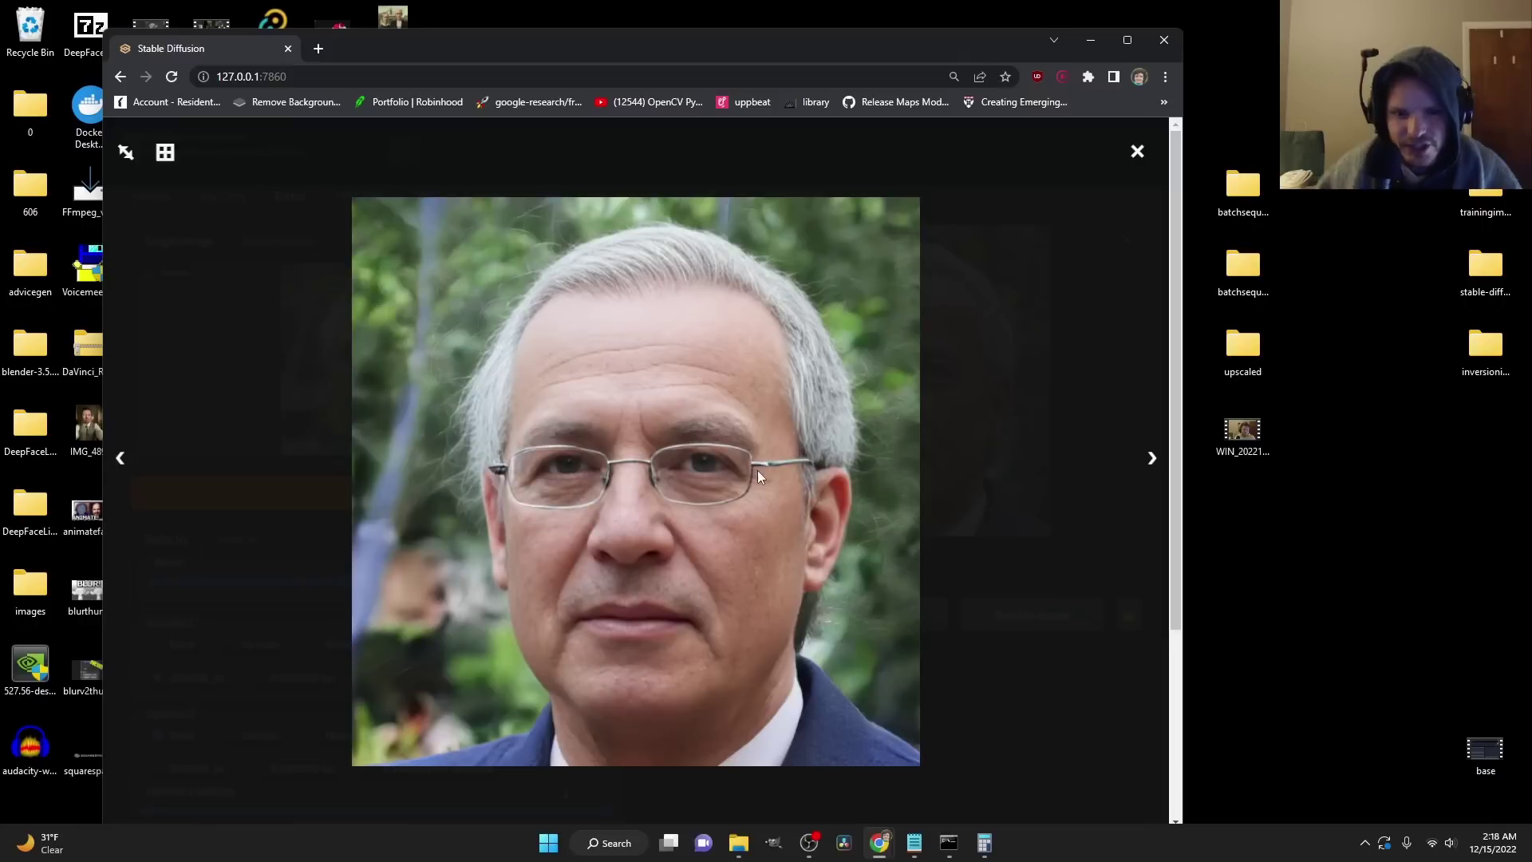
left_click(1013, 485)
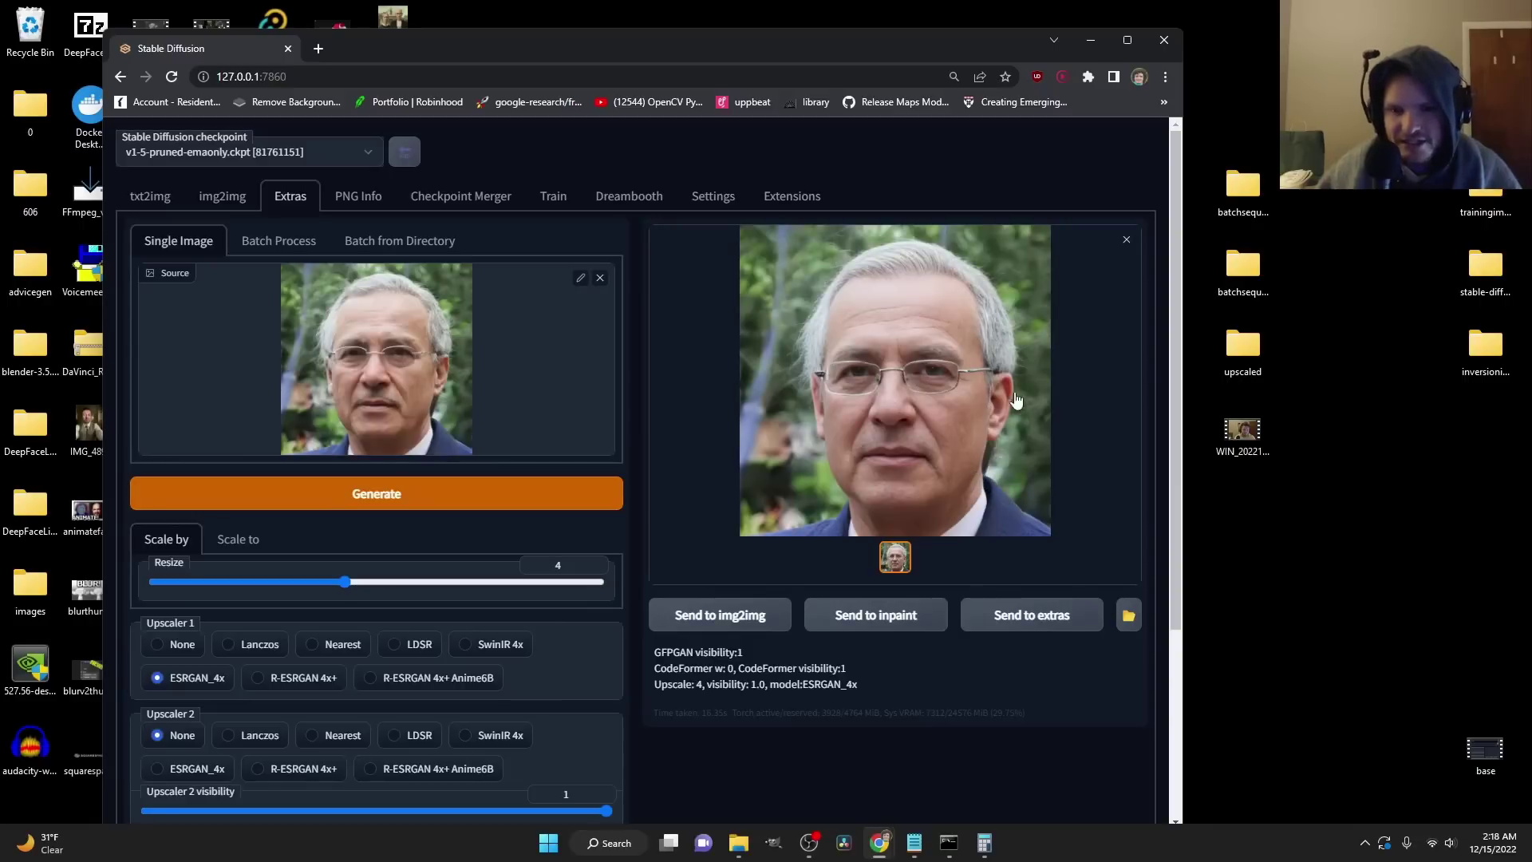
left_click(1126, 240)
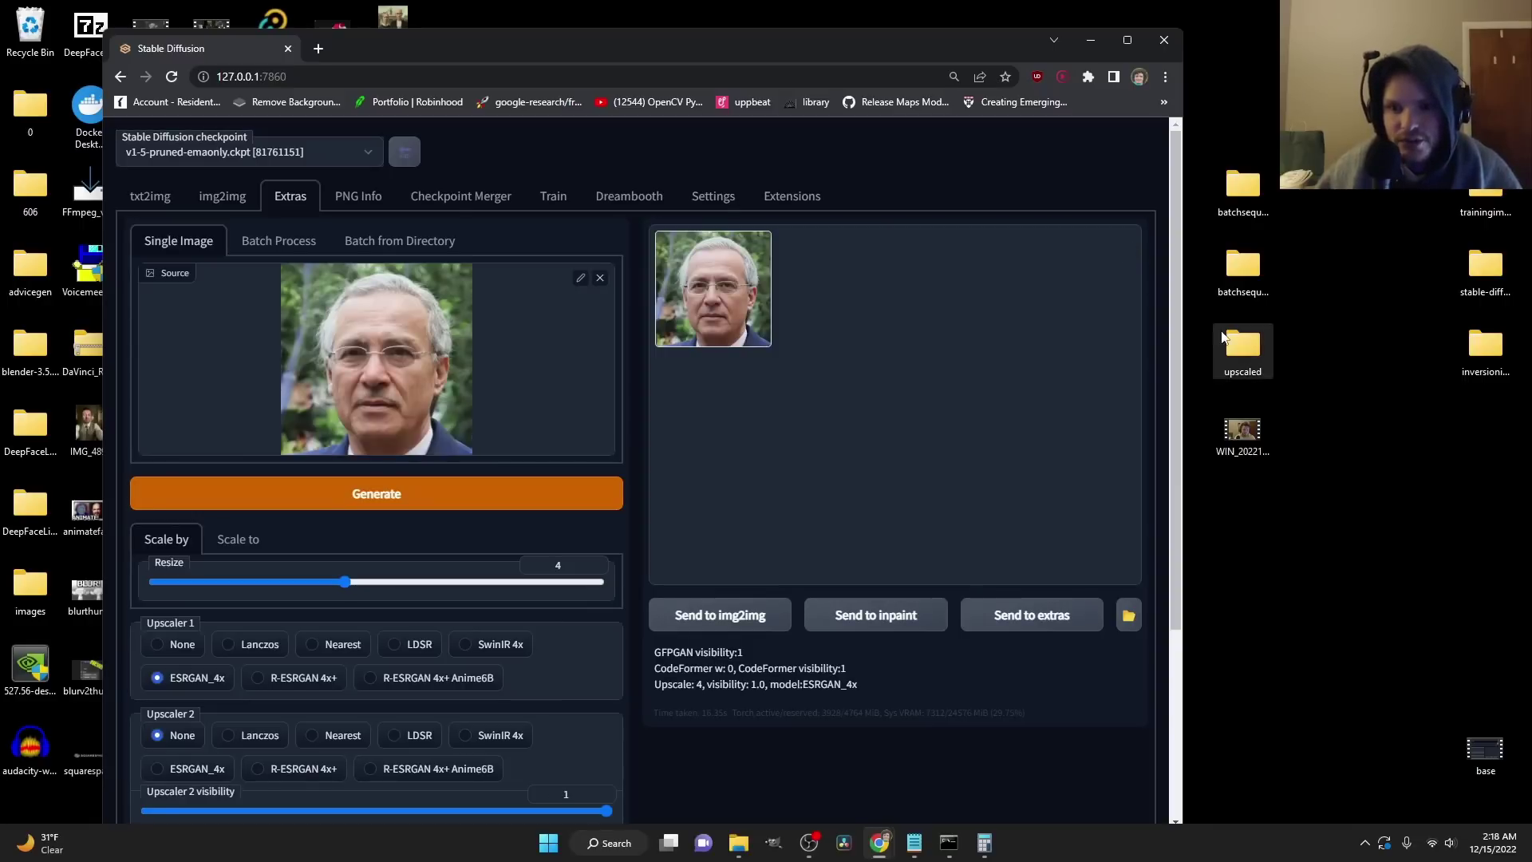
double_click(1242, 347)
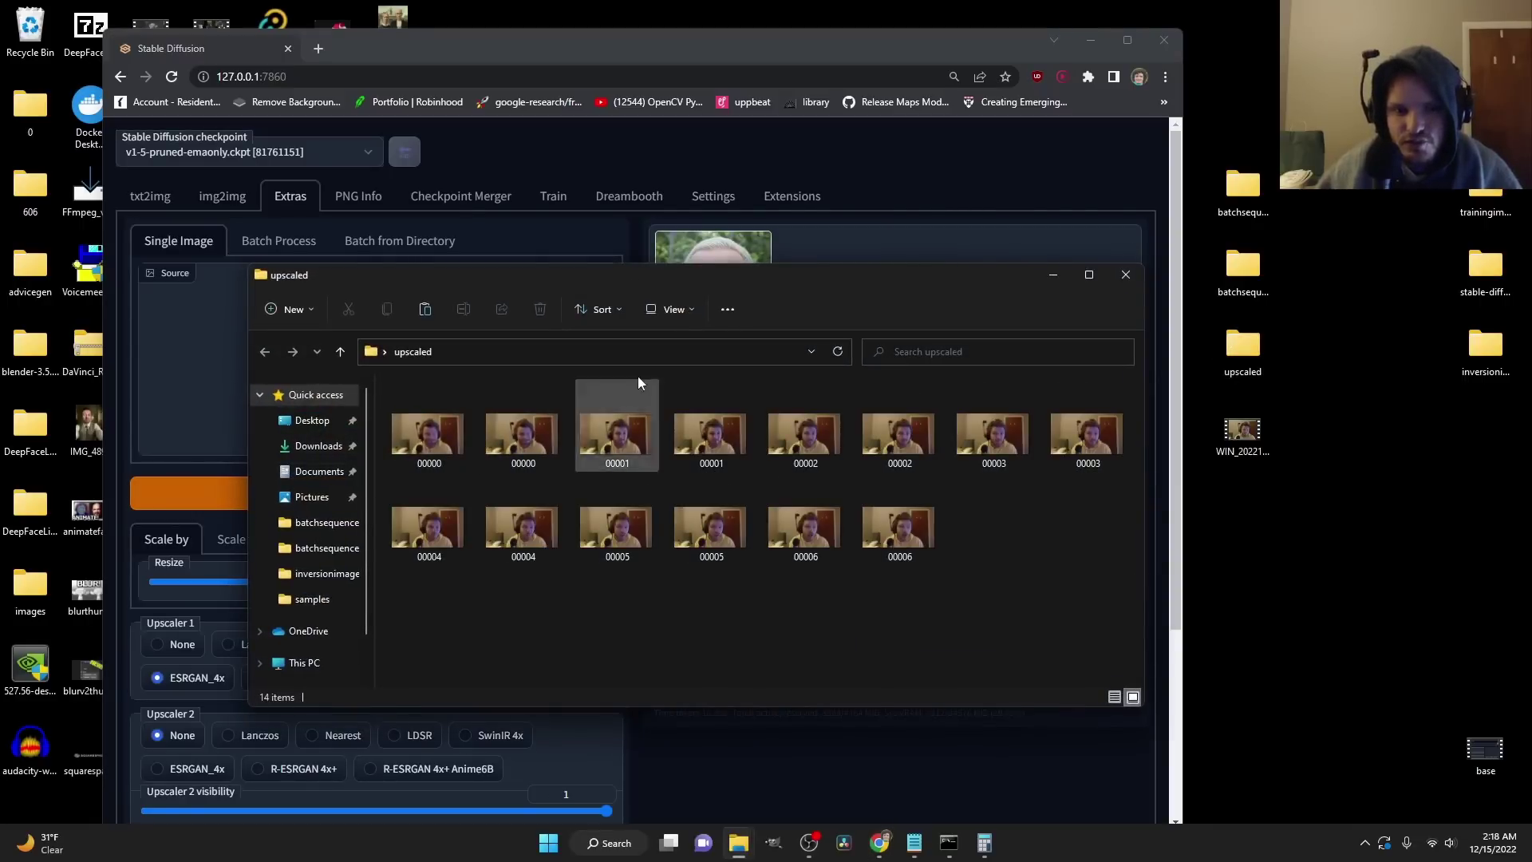
left_click_drag(1087, 586, 1061, 575)
key("ctrl+a")
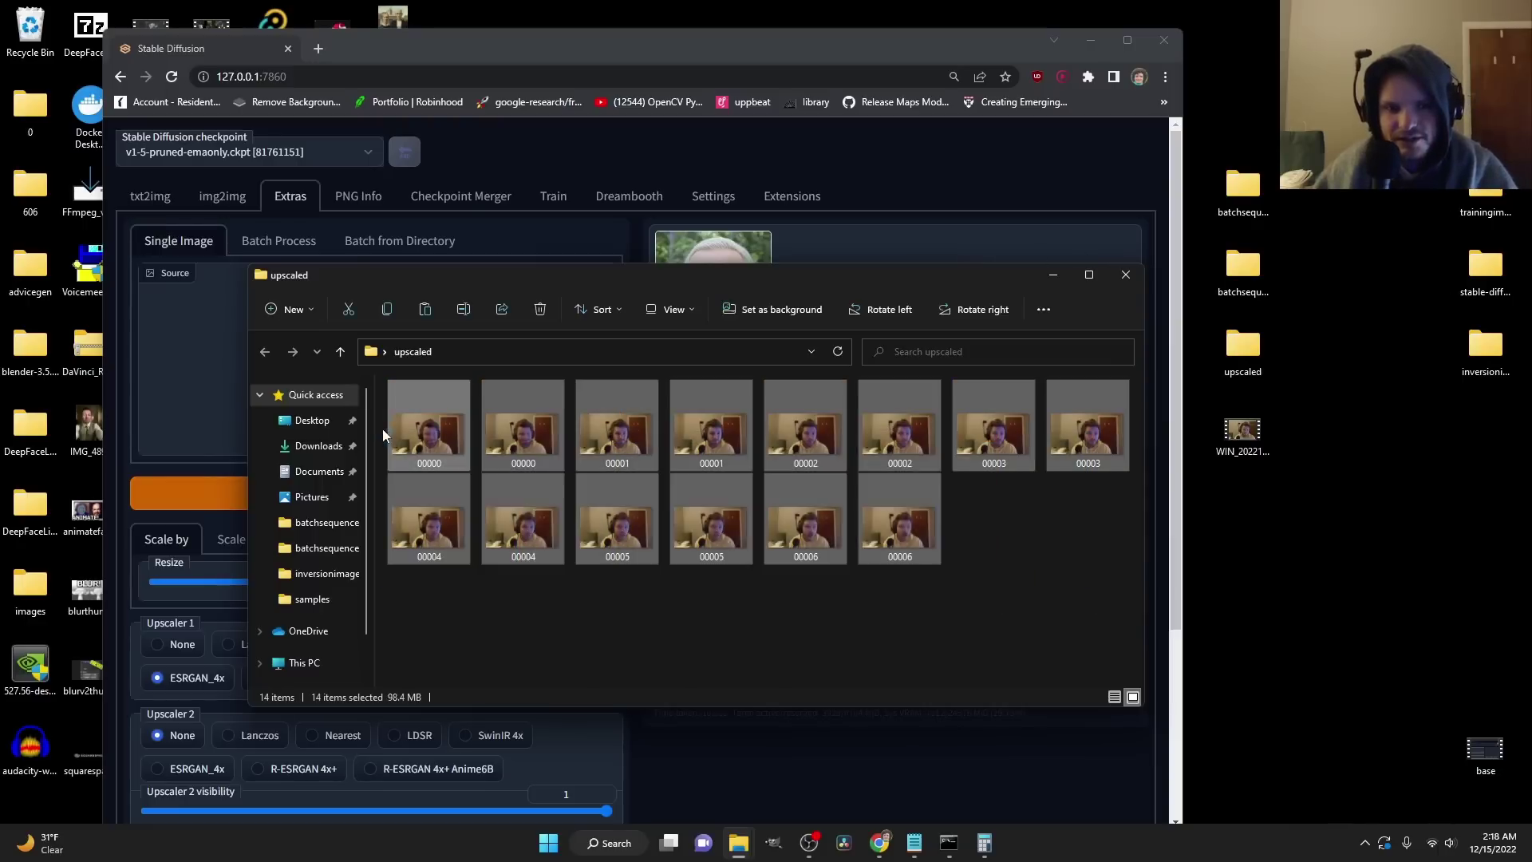
key("Delete")
left_click(1126, 274)
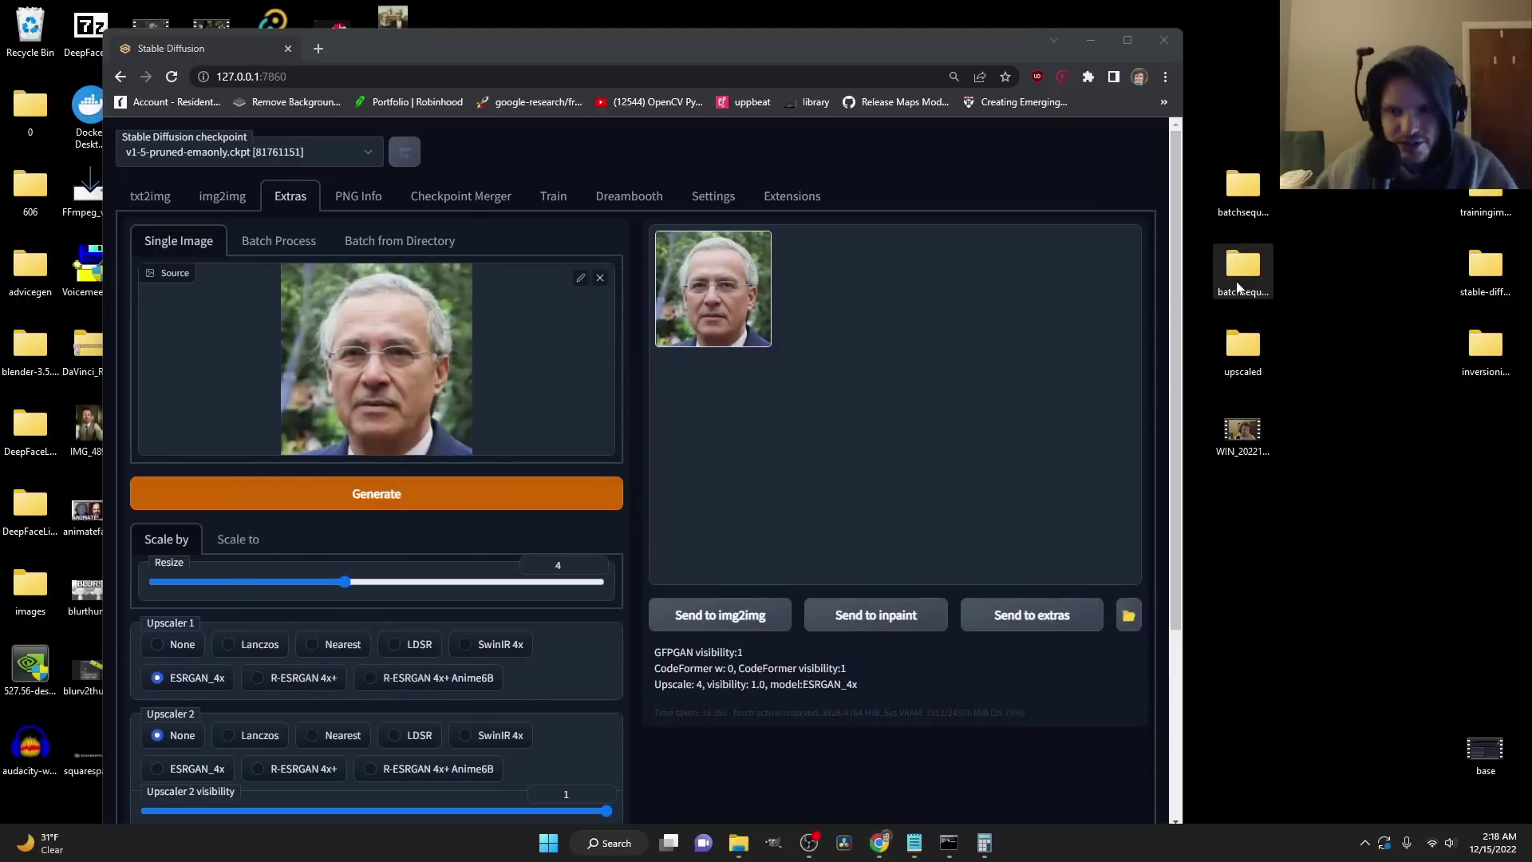
Step: Preview an altered frame from batchsequenceout and return to the Stable Diffusion page
double_click(1237, 281)
double_click(420, 429)
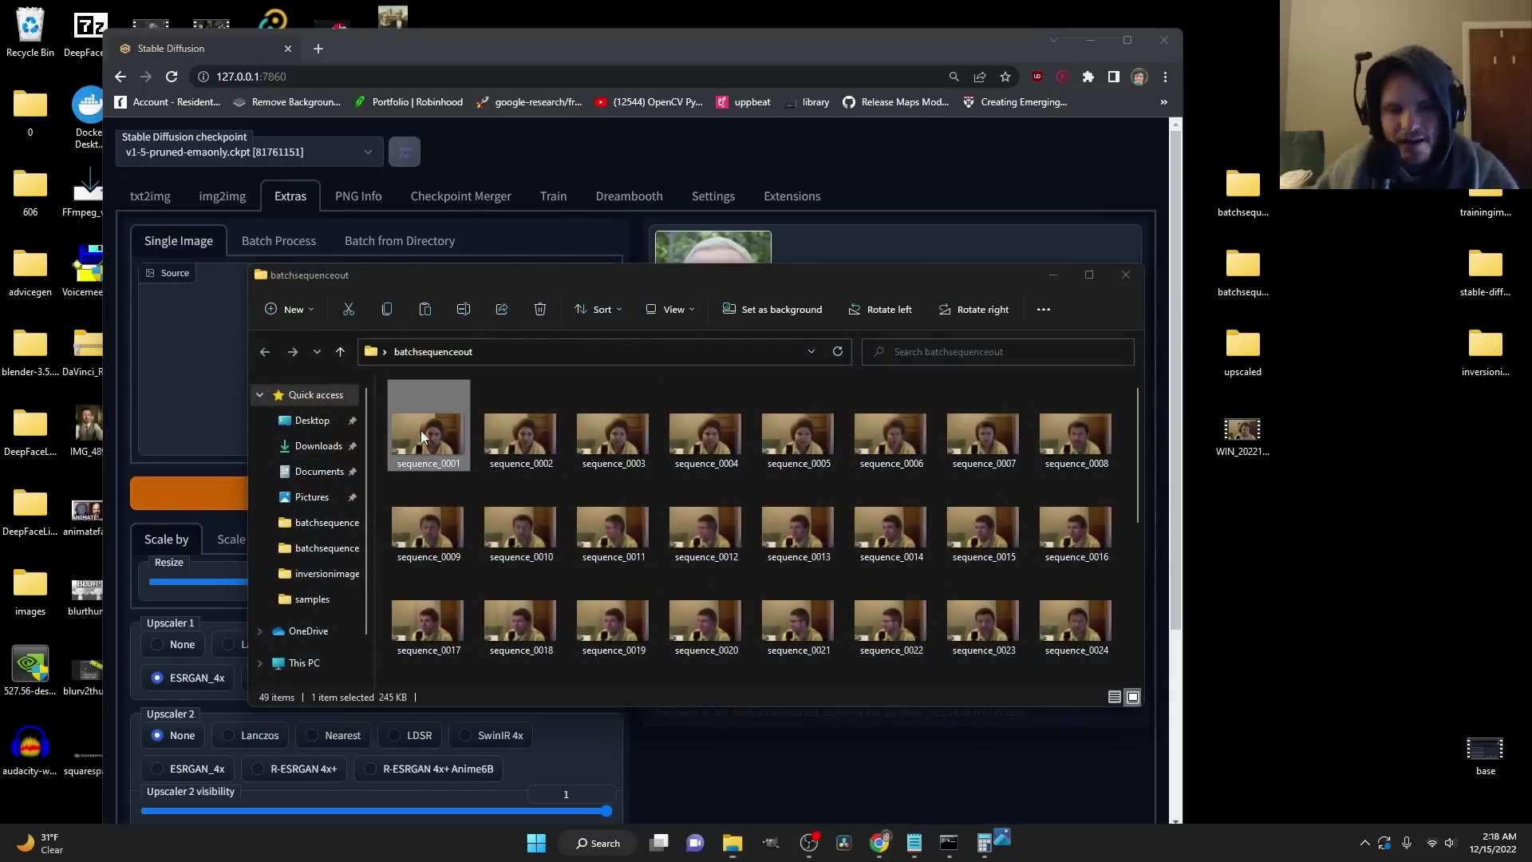
scroll(720, 353, "down", 16)
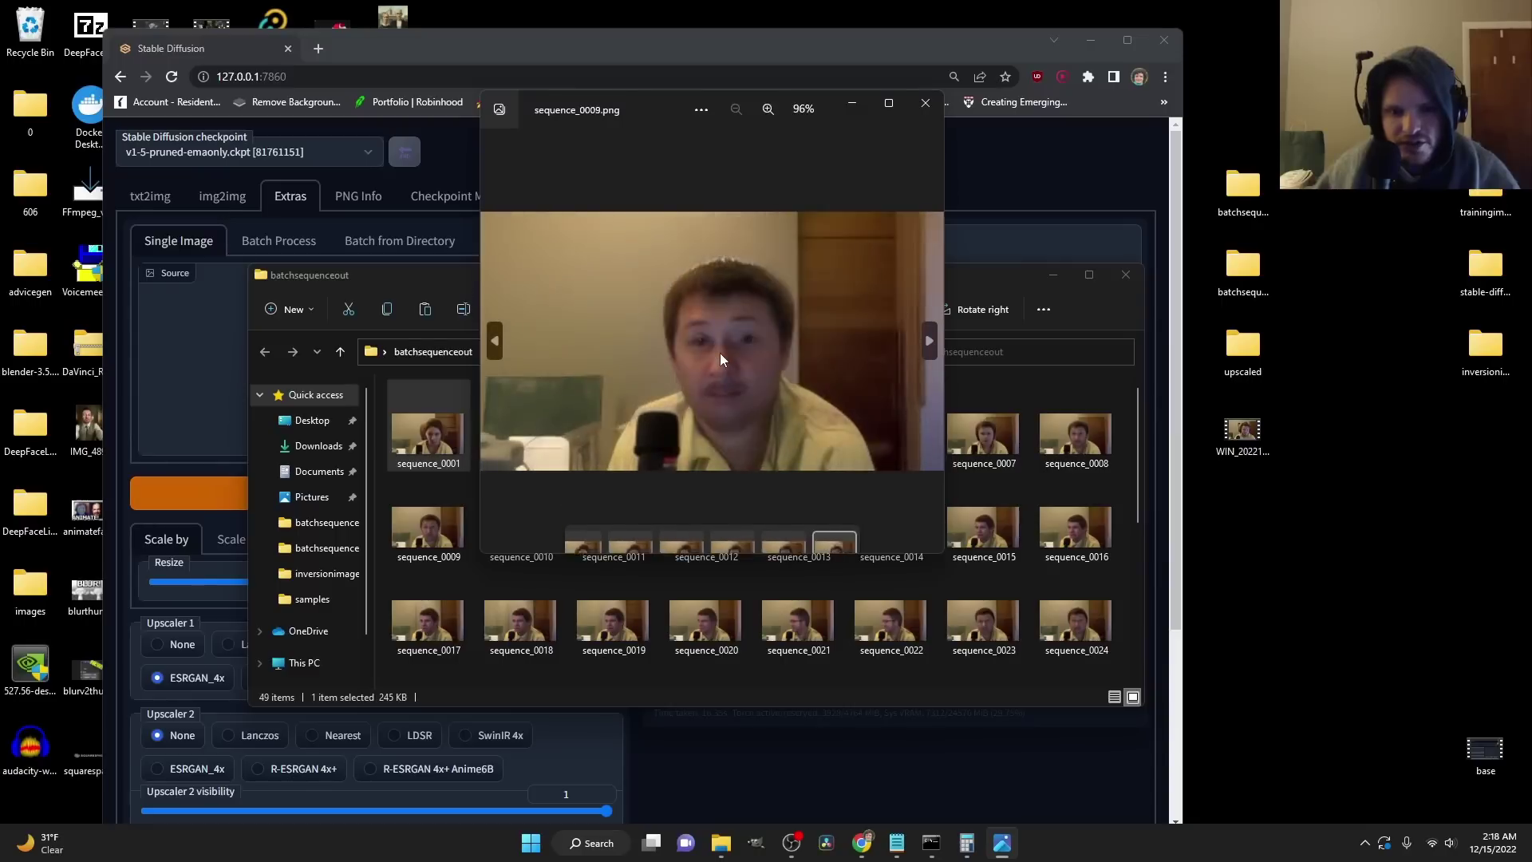
left_click(922, 105)
left_click(753, 51)
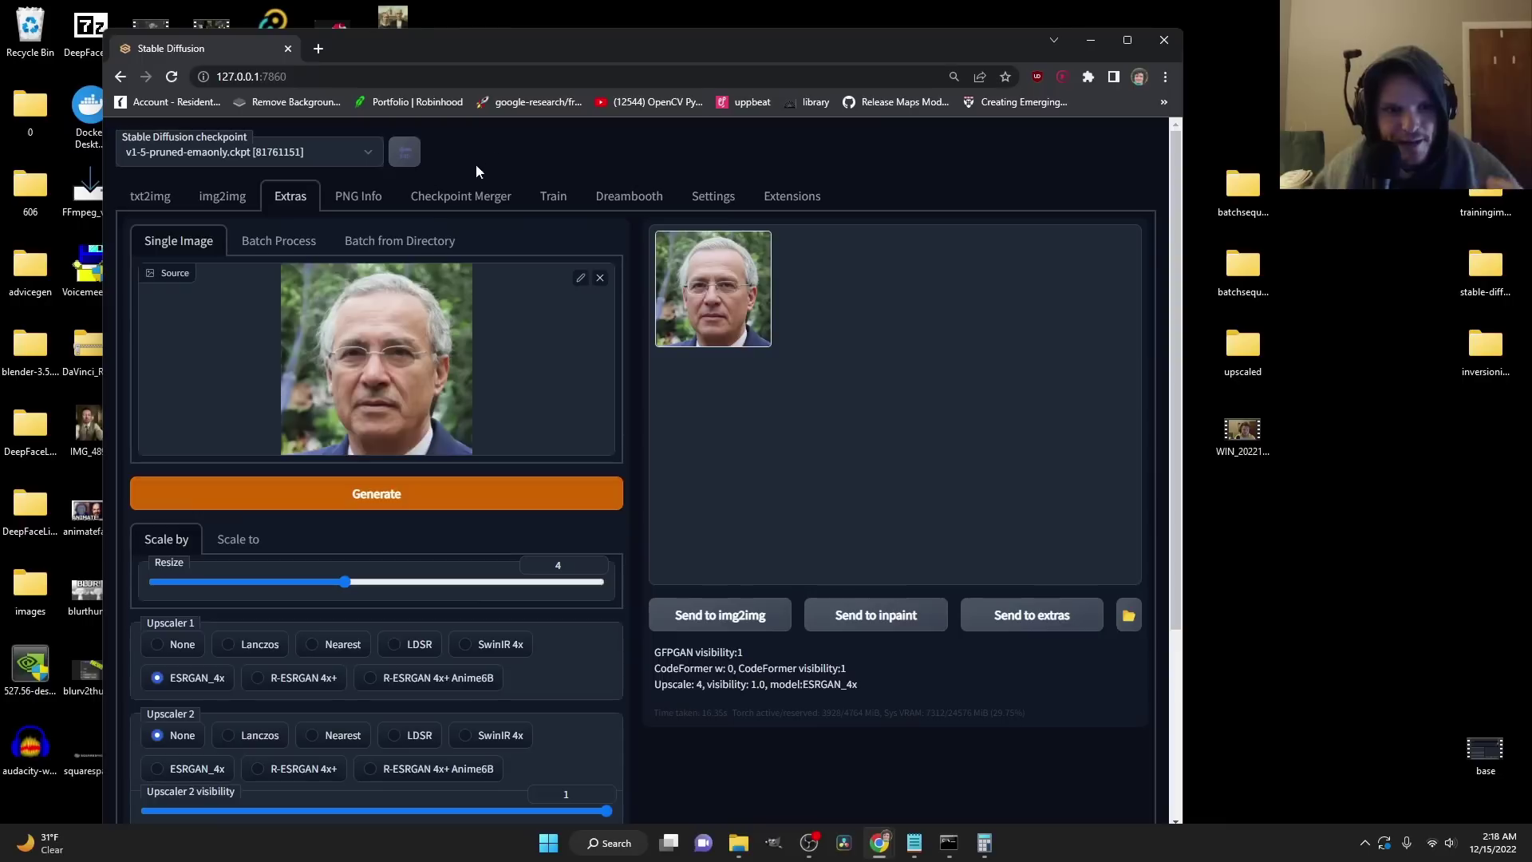
Step: In Batch from Directory, paste the batchsequenceout folder path as the input directory
left_click(276, 249)
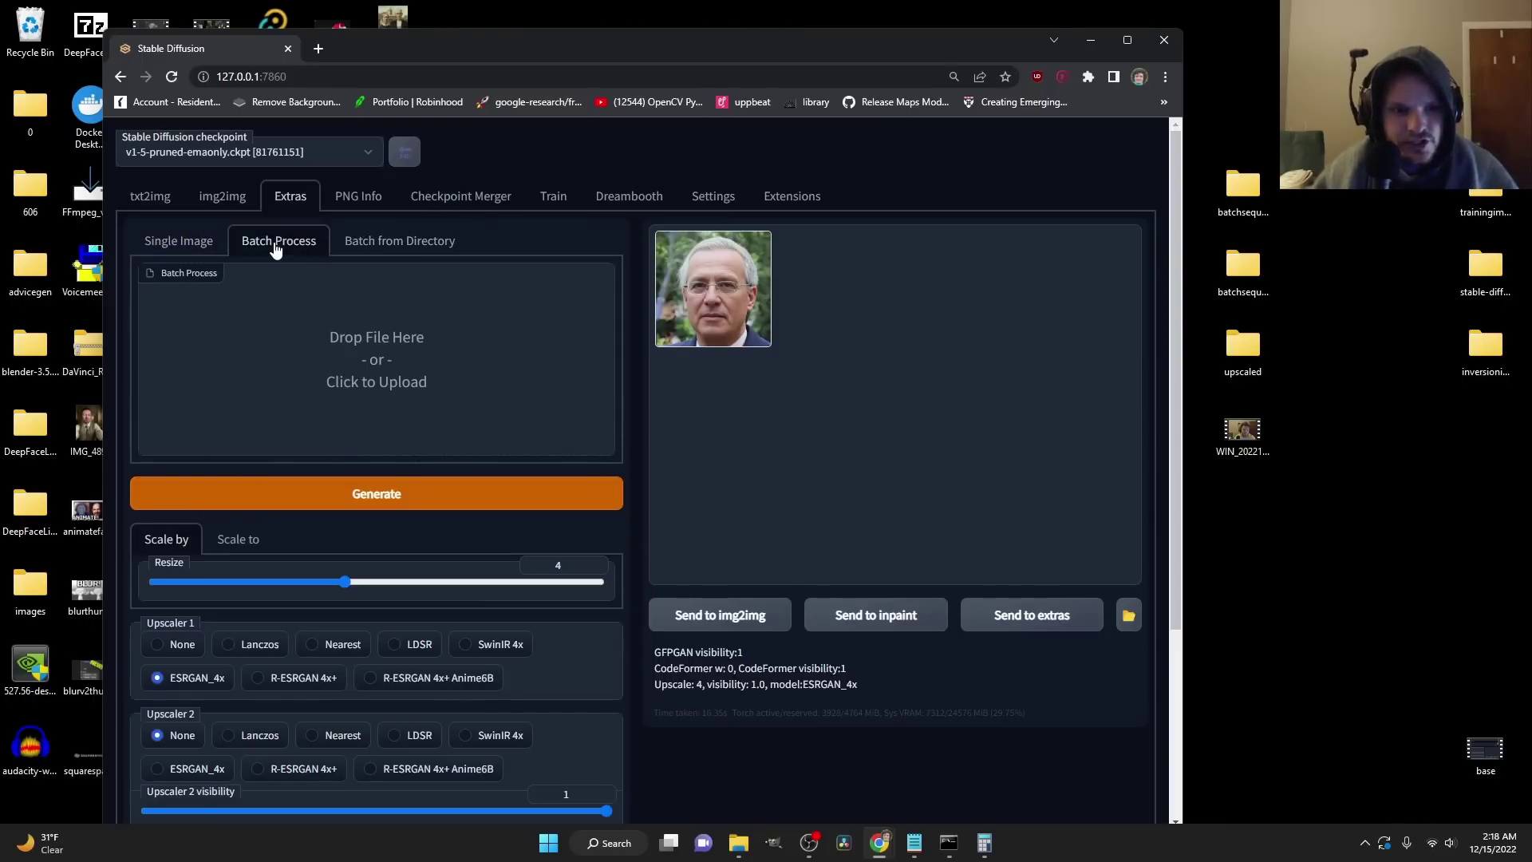
left_click(372, 245)
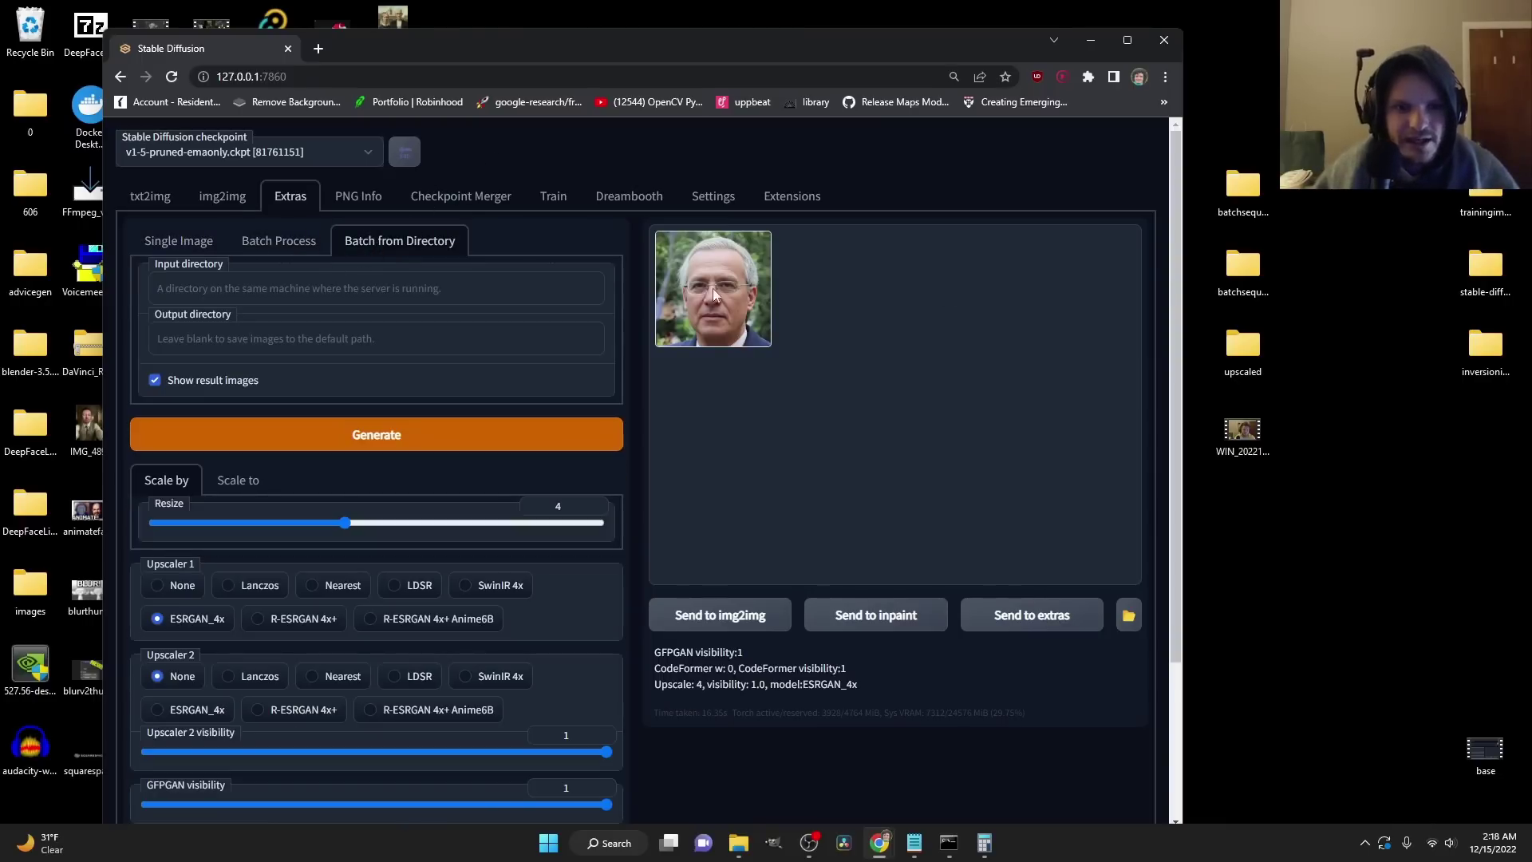
double_click(1242, 267)
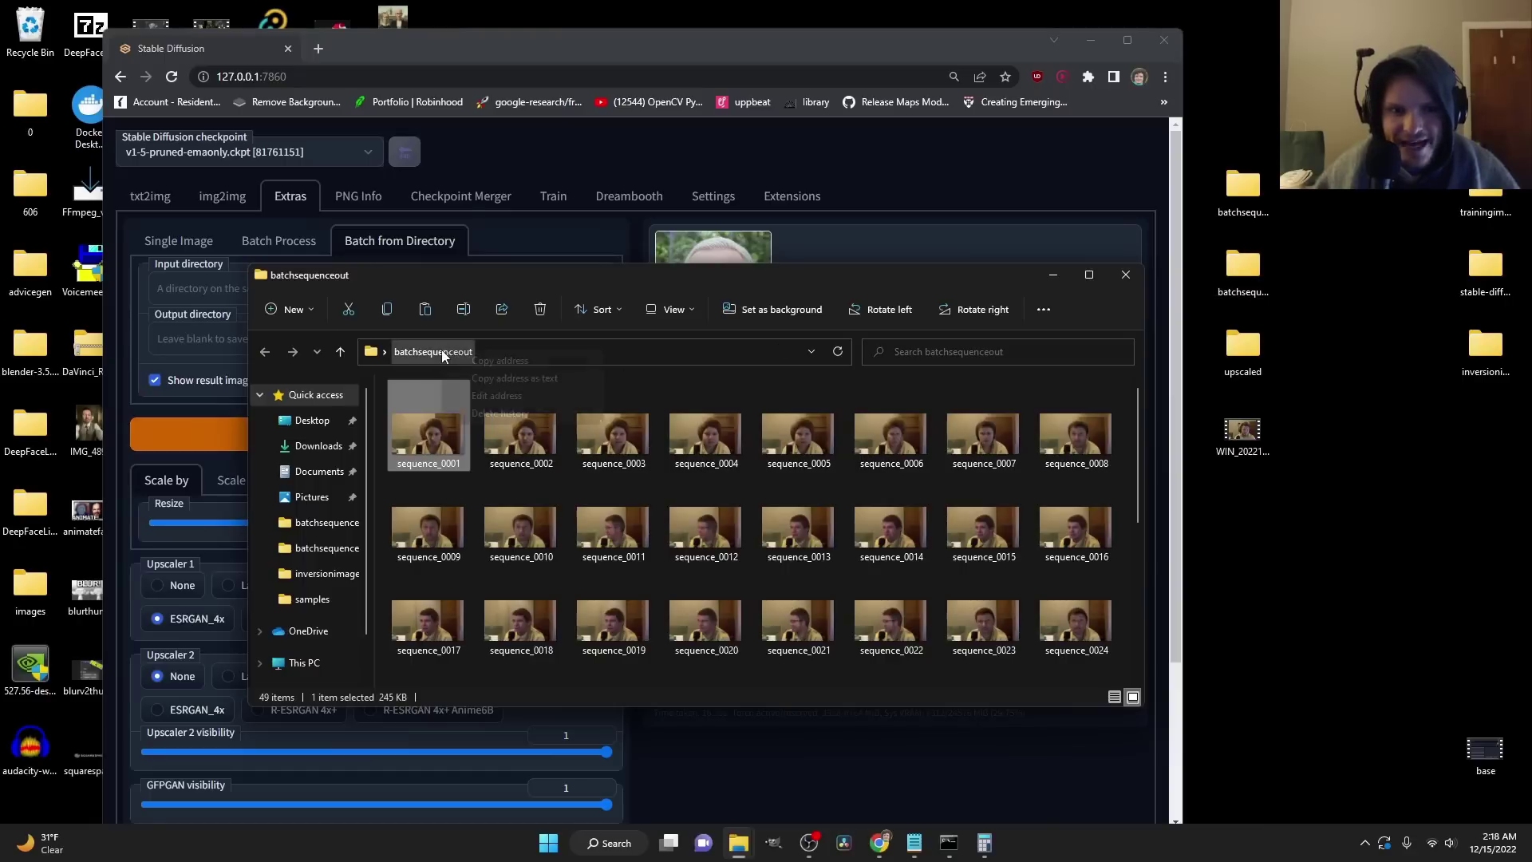
right_click(472, 355)
left_click(487, 371)
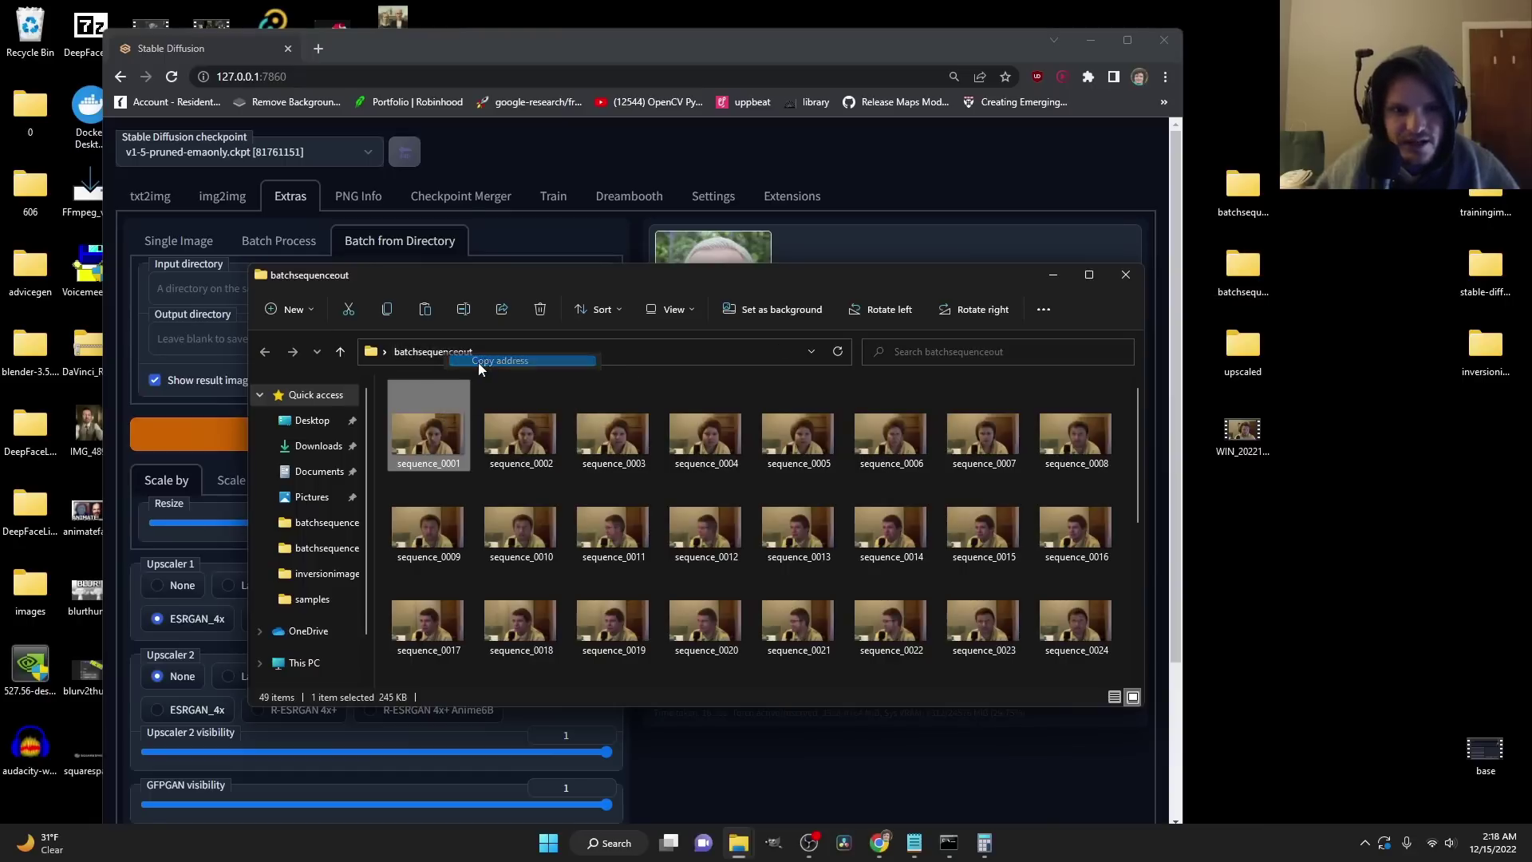
left_click(204, 291)
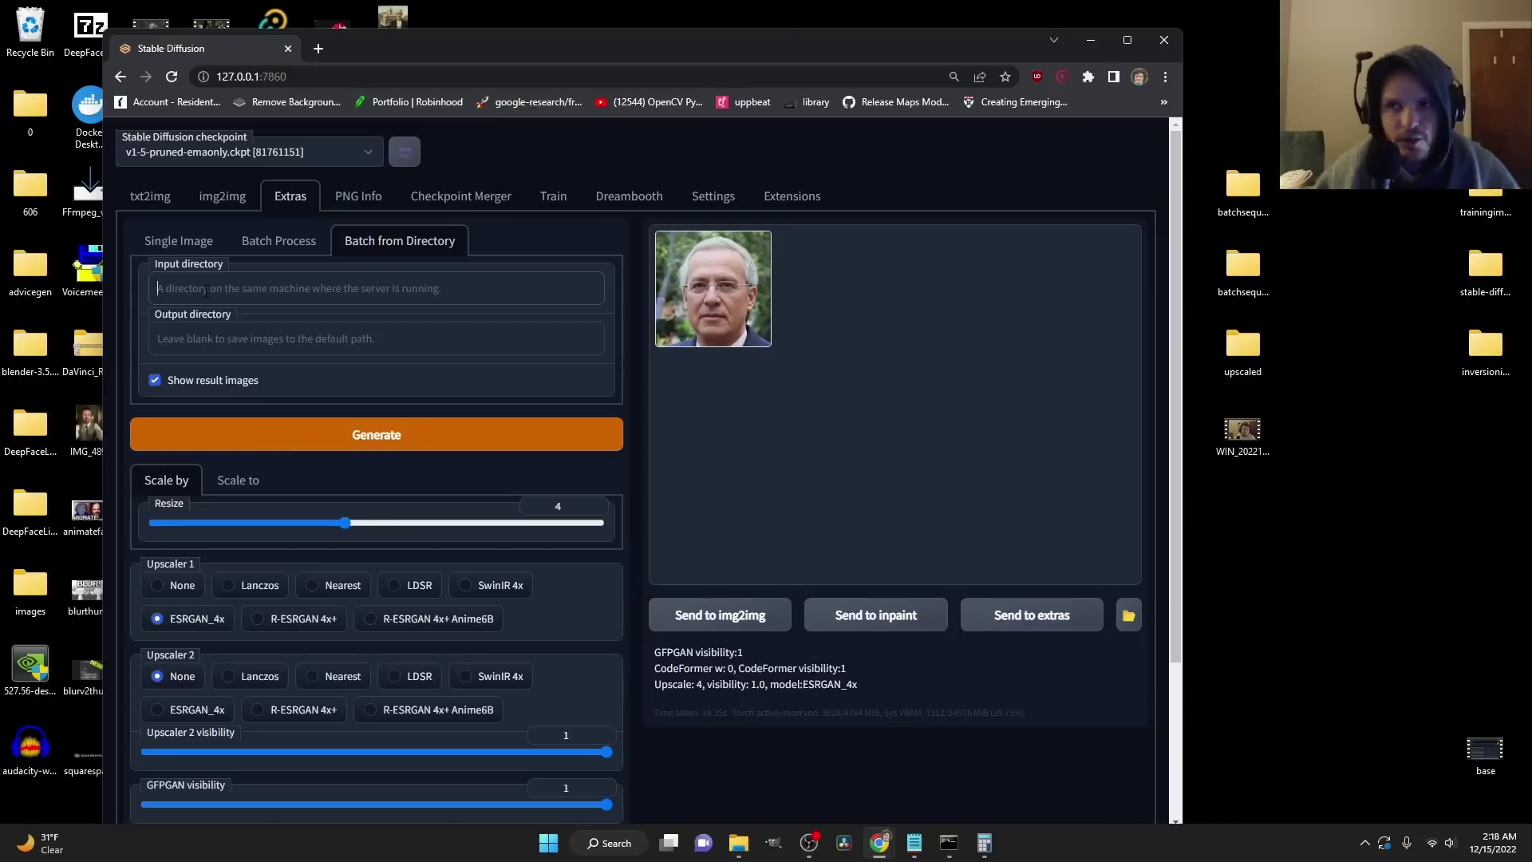
type("C:\\Users\\Owner\\Desktop\\batchsequenceout")
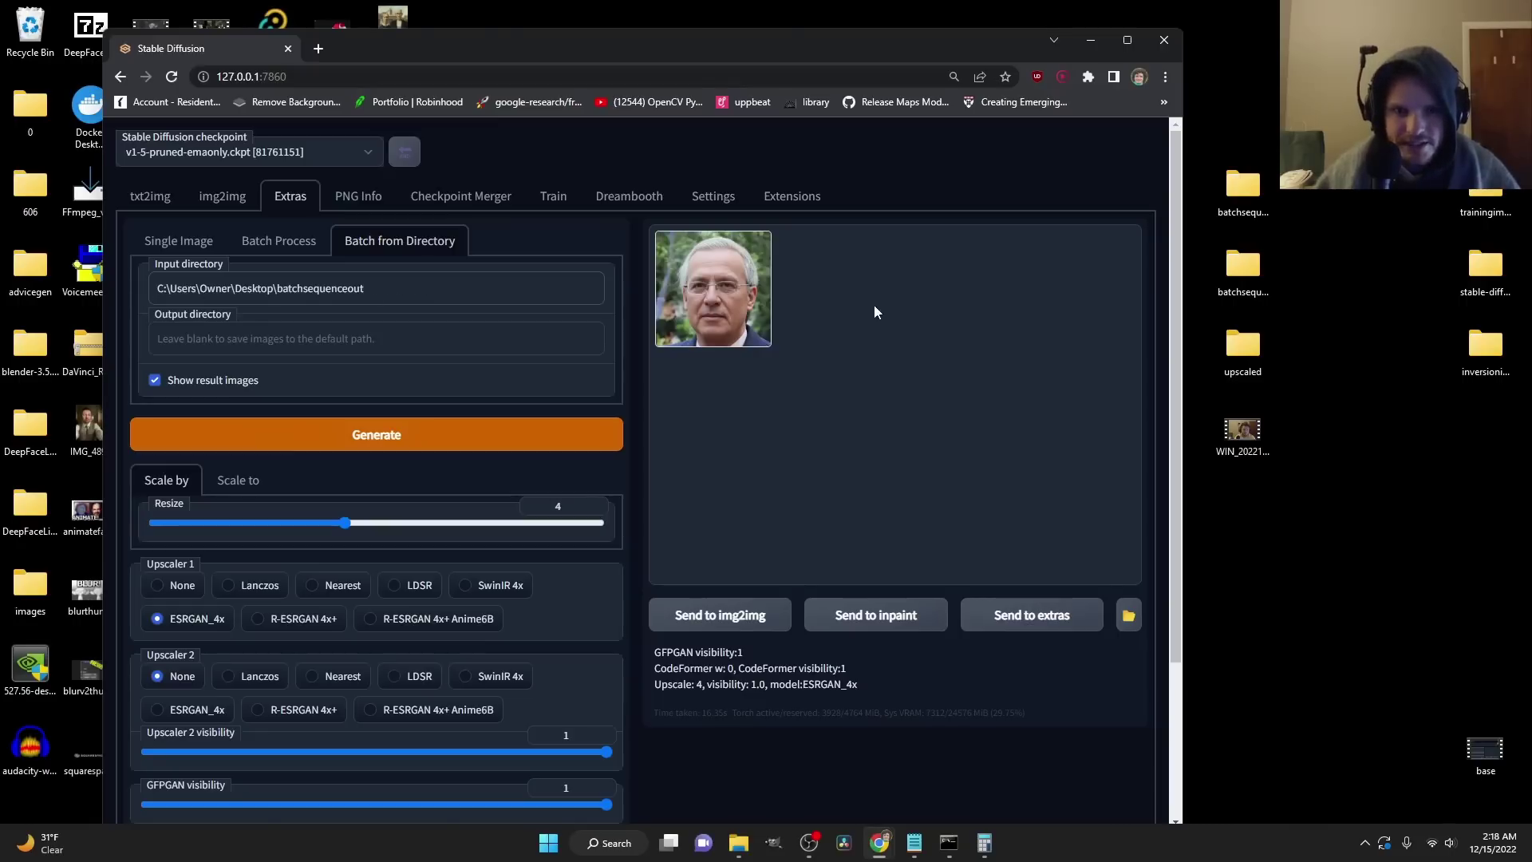
Step: Paste the Desktop upscaled folder path as the output directory
double_click(1225, 351)
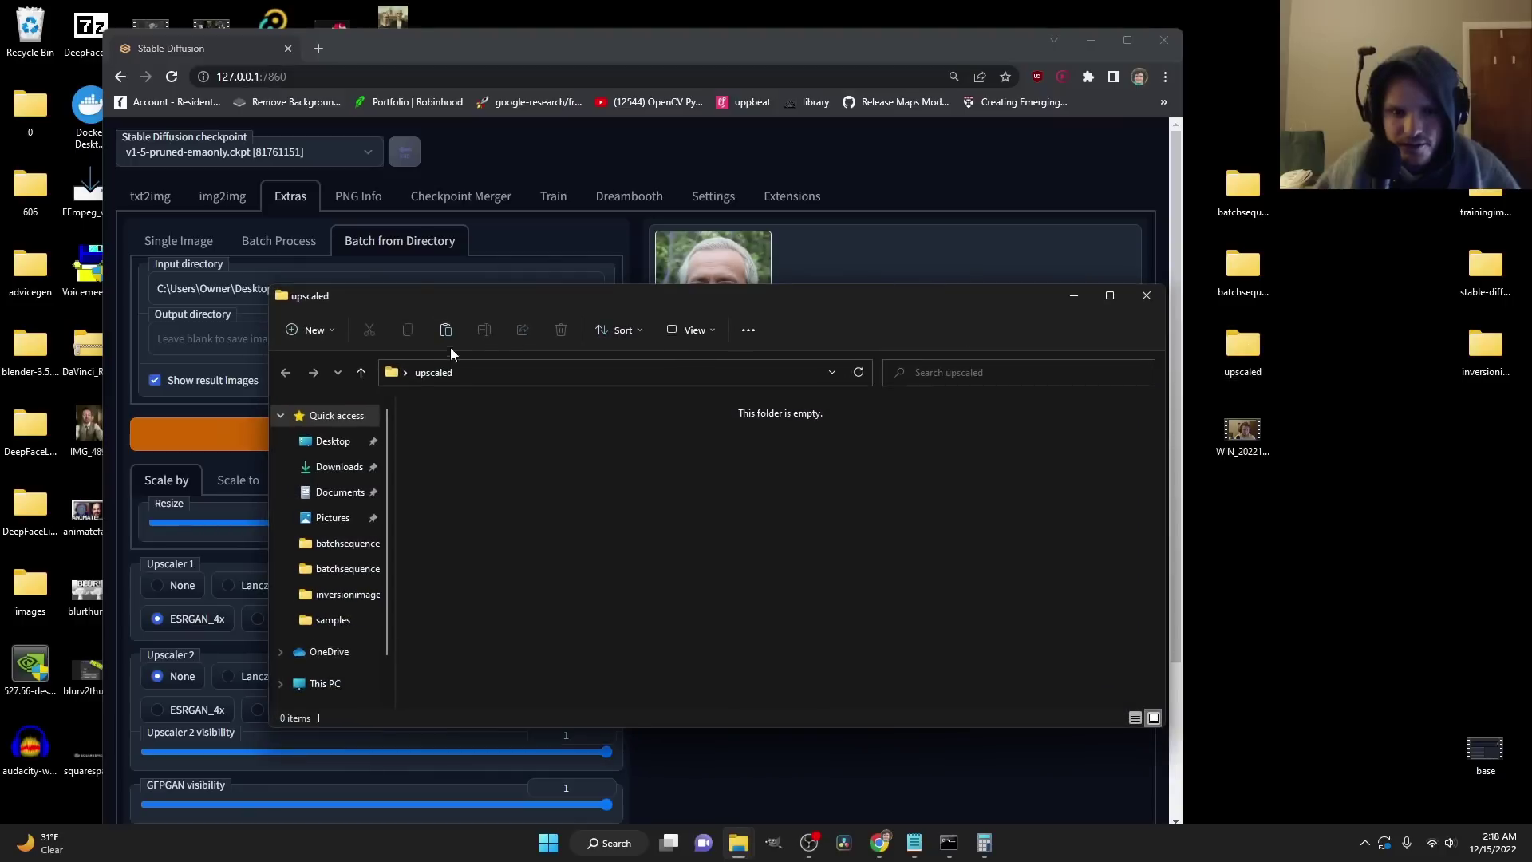
right_click(425, 372)
left_click(470, 393)
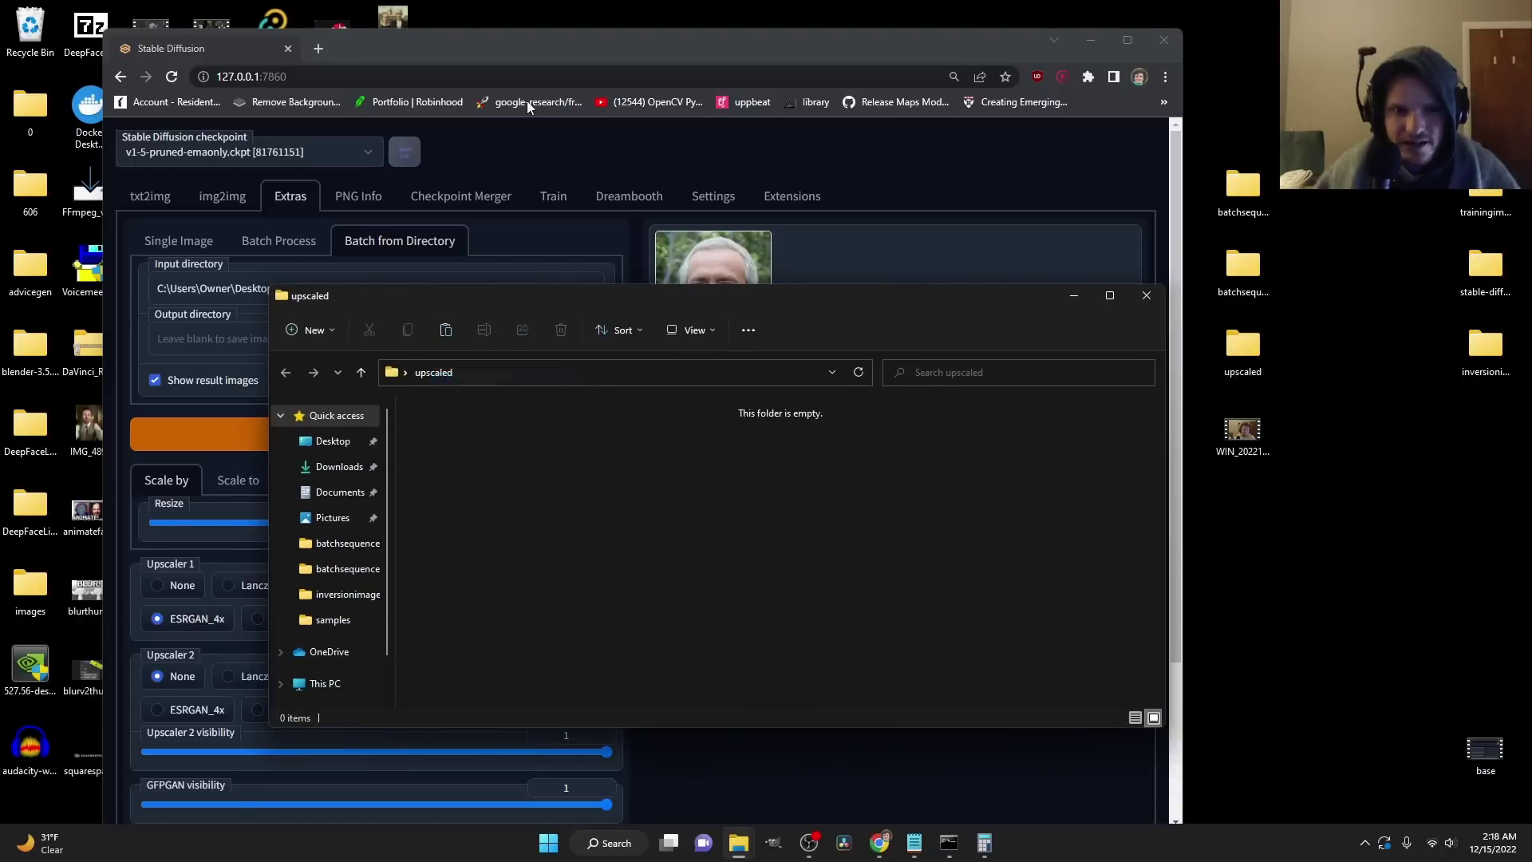
left_click(526, 58)
left_click(283, 339)
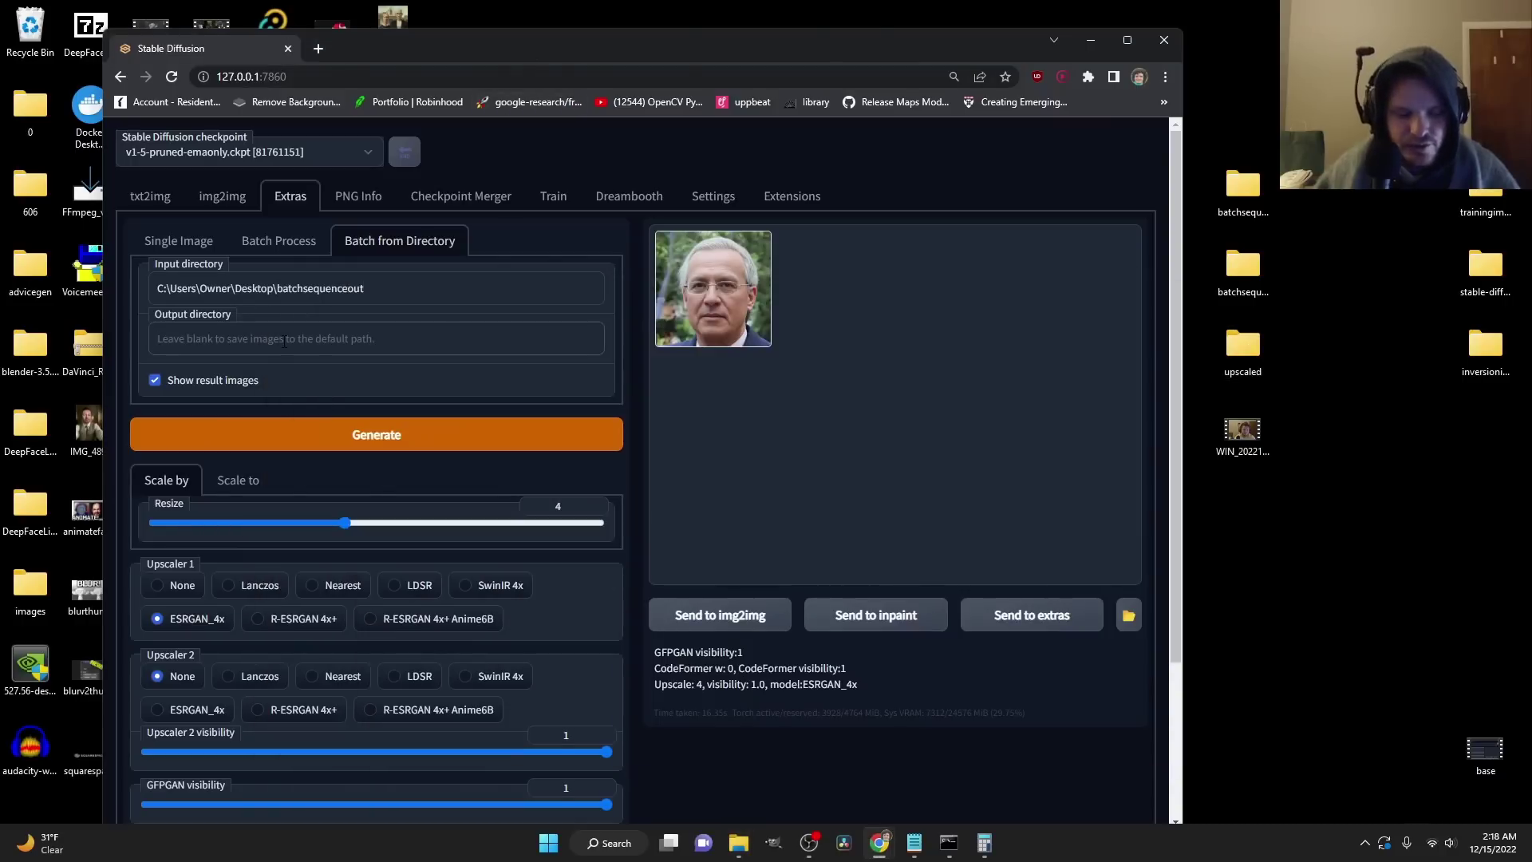
type("C:\\Users\\Owner\\Desktop\\upscaled")
Step: Check the batchsequenceout and empty upscaled folders, then uncheck Show result images
key("alt+Tab")
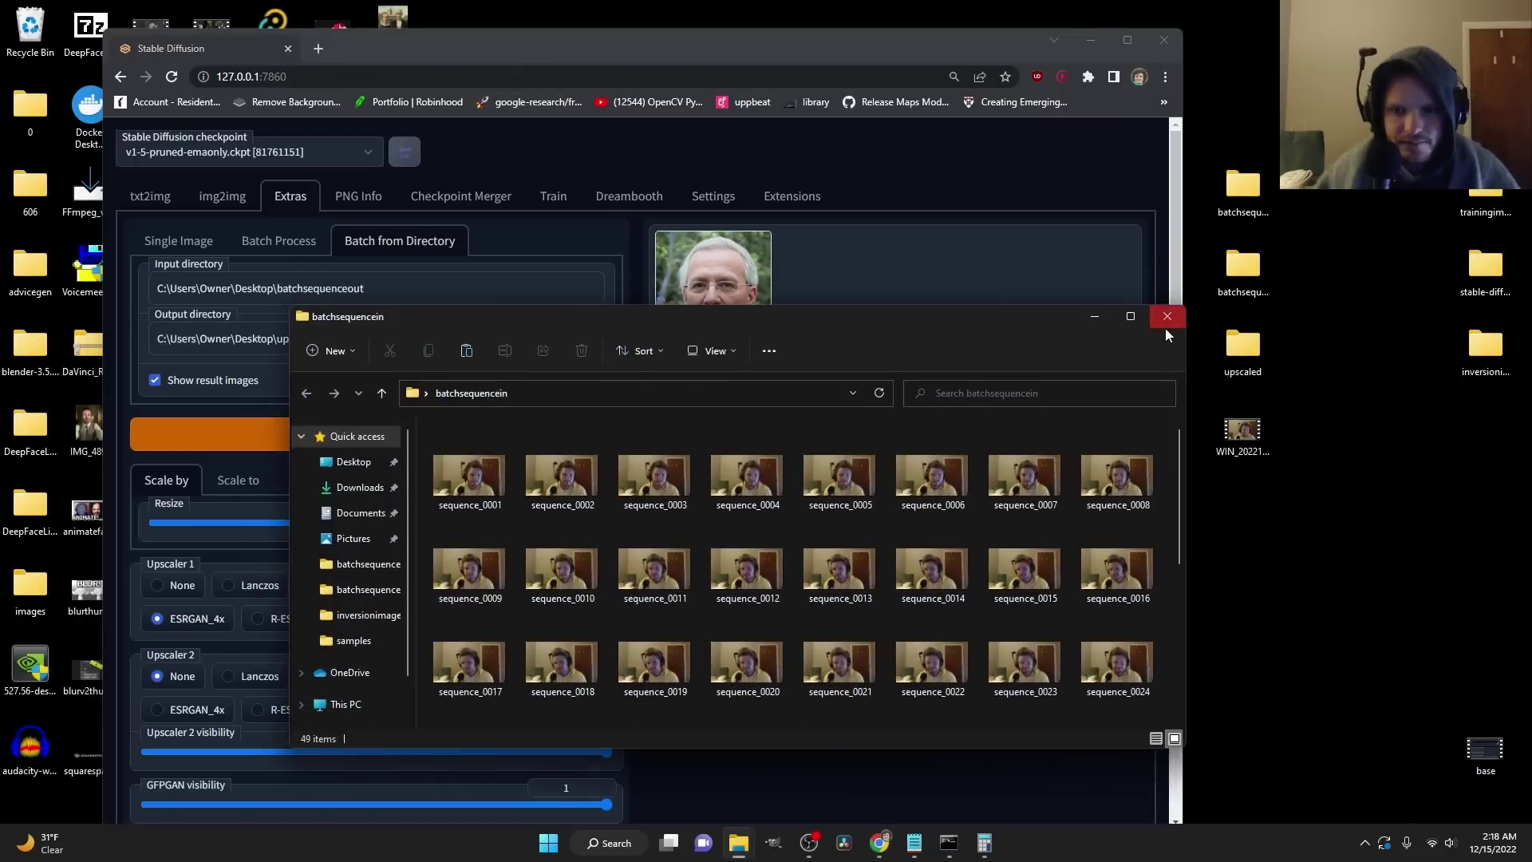
left_click(1165, 328)
double_click(1245, 270)
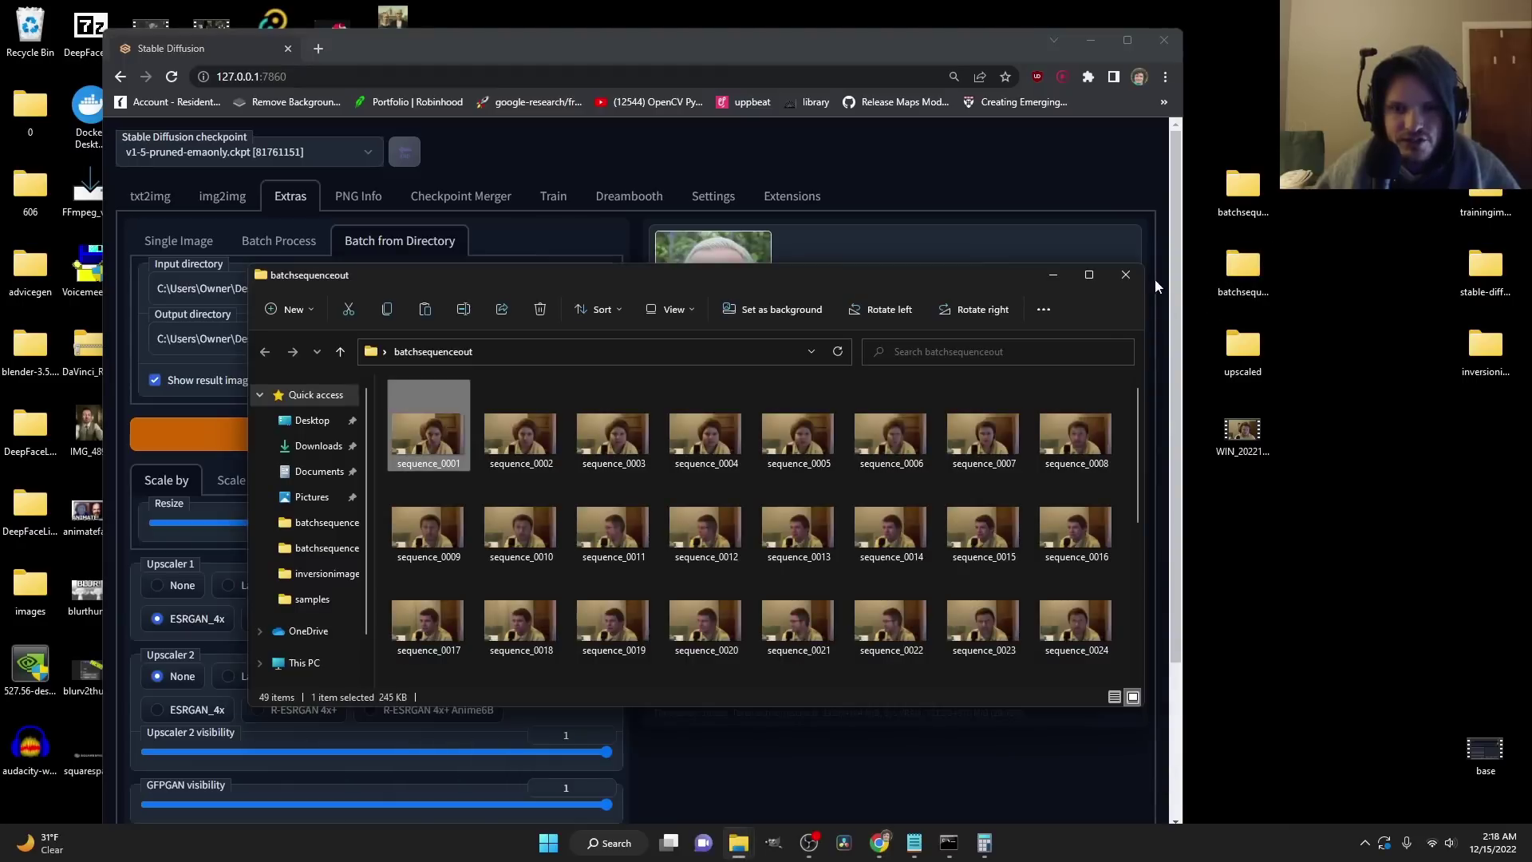
left_click(1133, 276)
double_click(1243, 333)
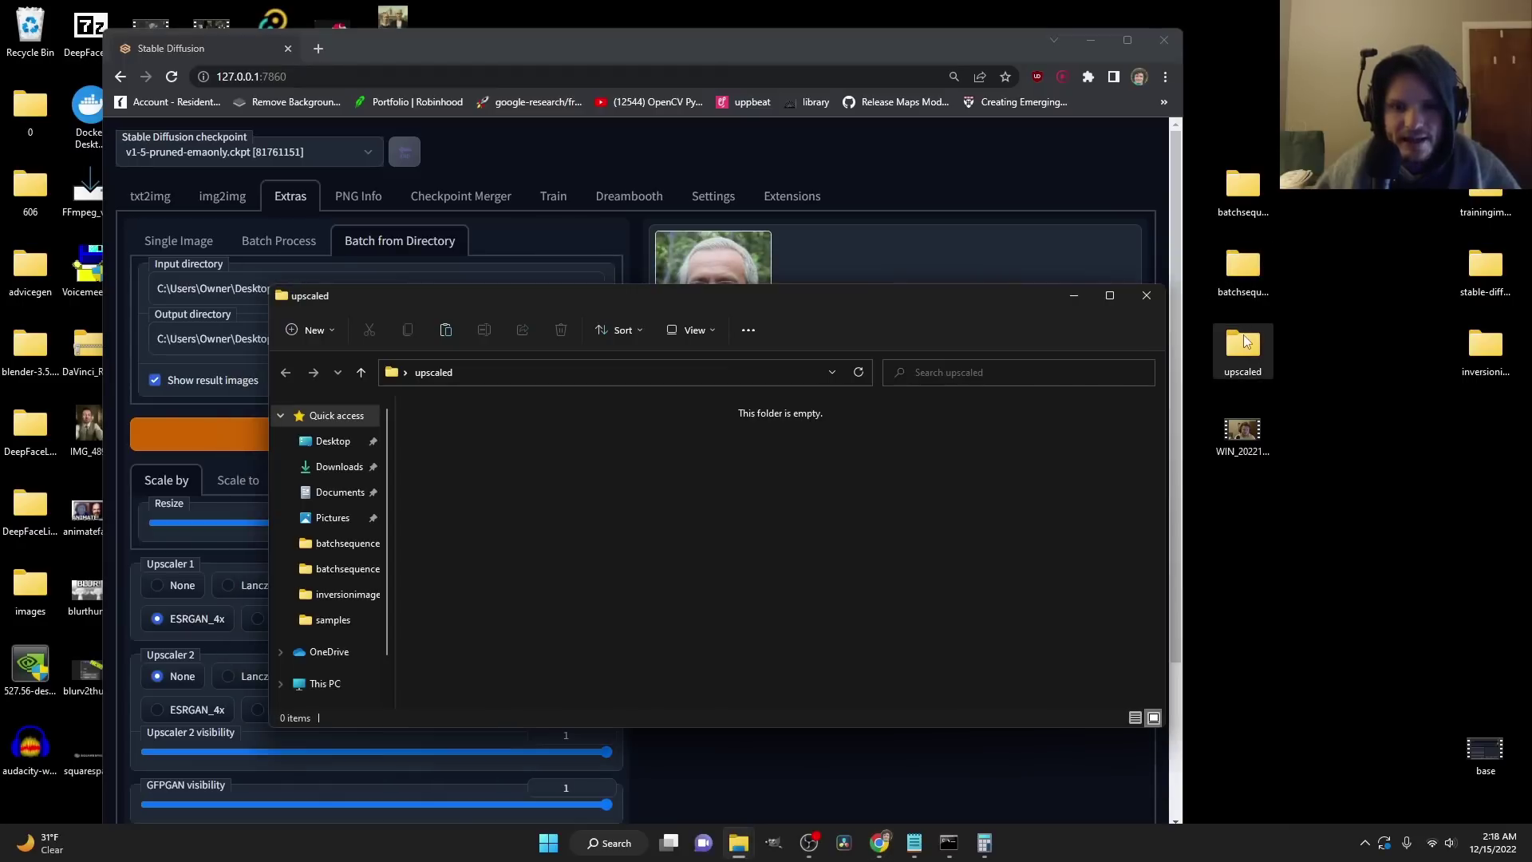
left_click(1146, 296)
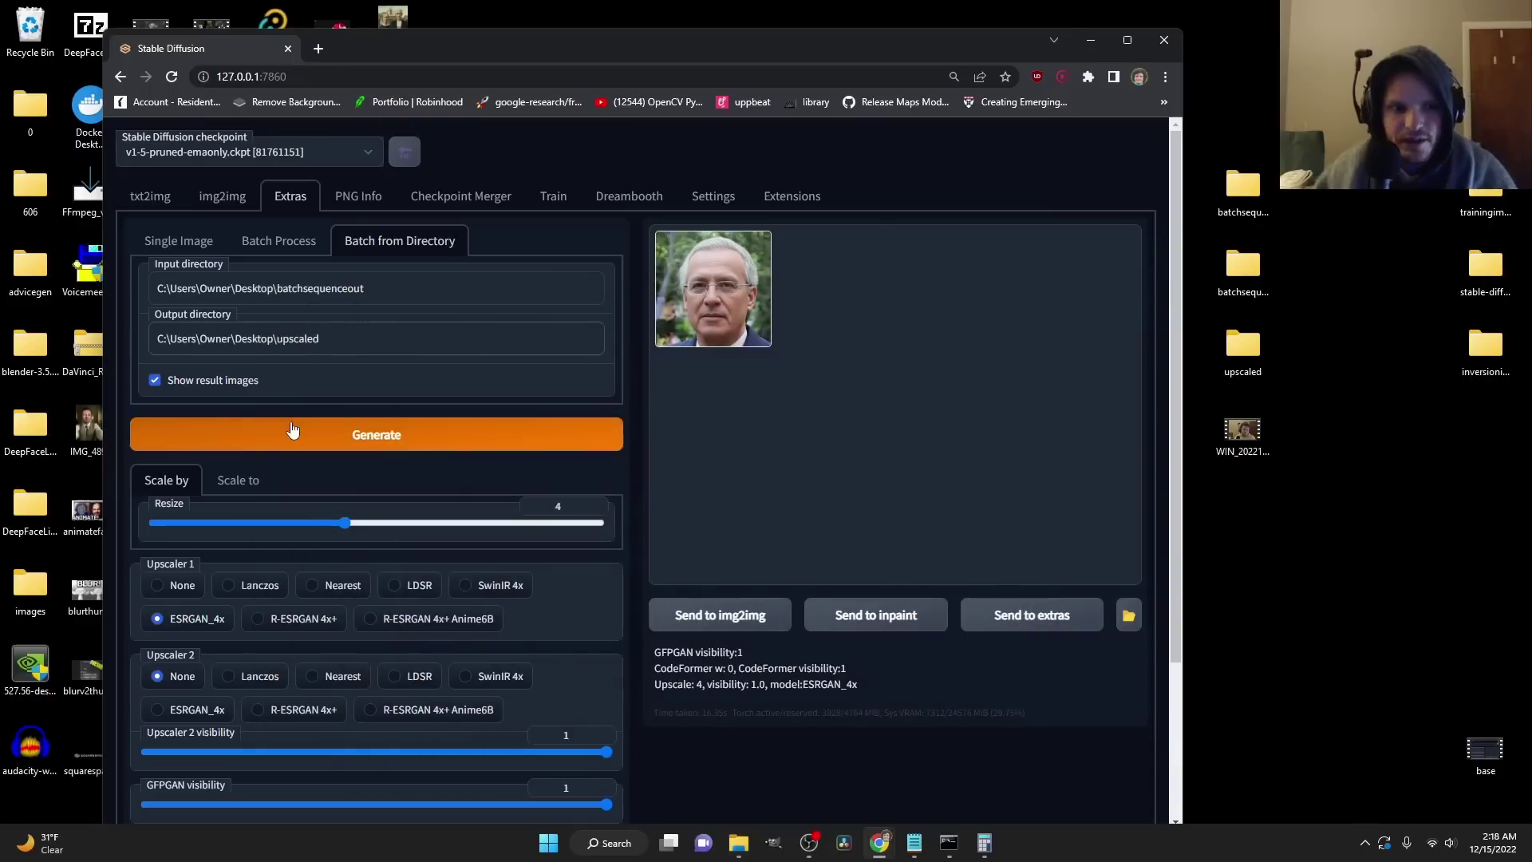
left_click(156, 380)
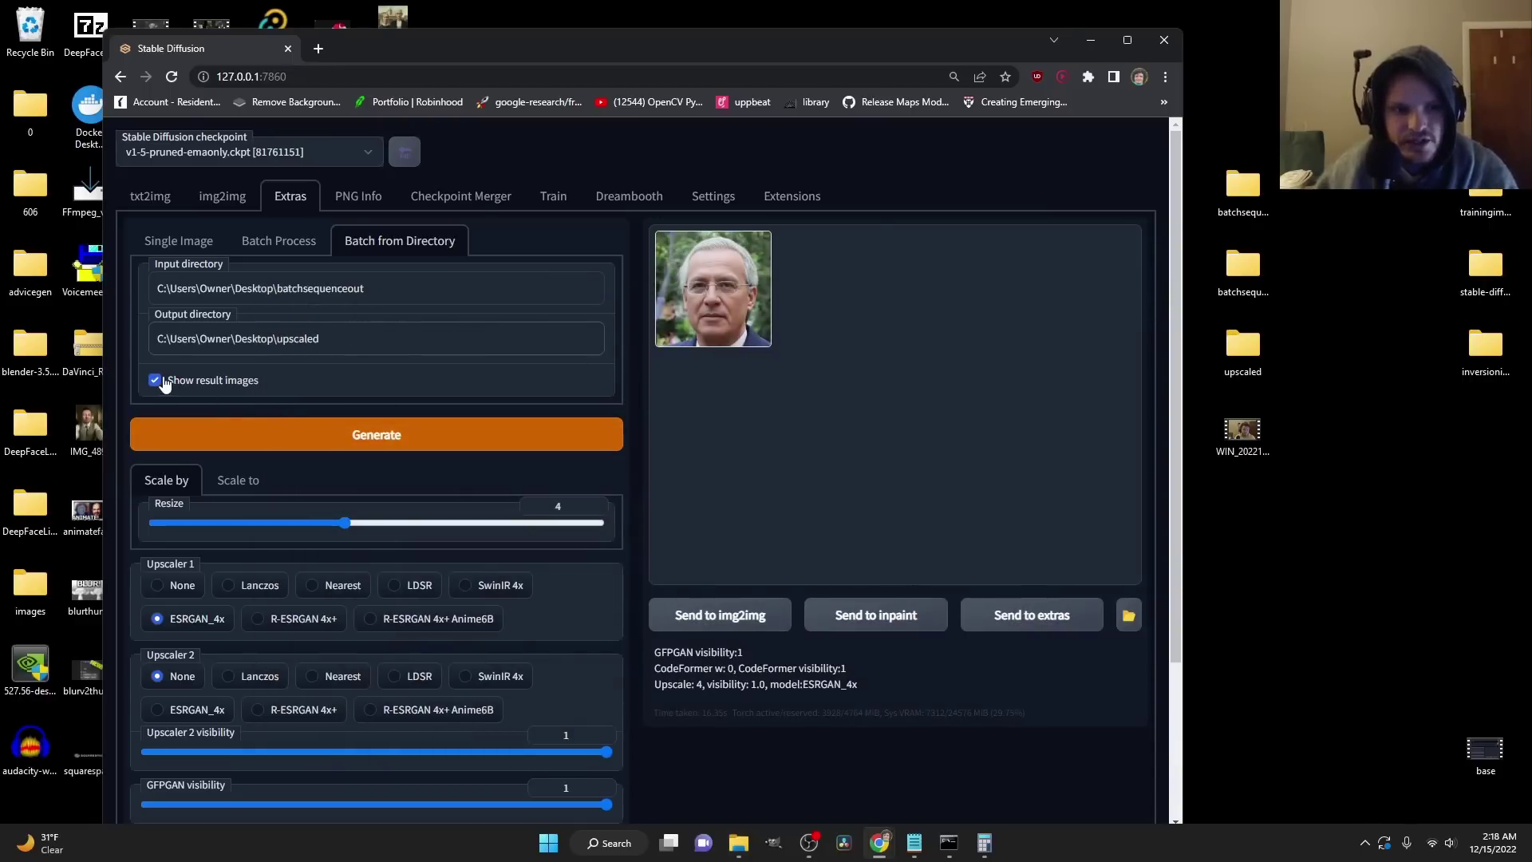
scroll(303, 396, "down", 3)
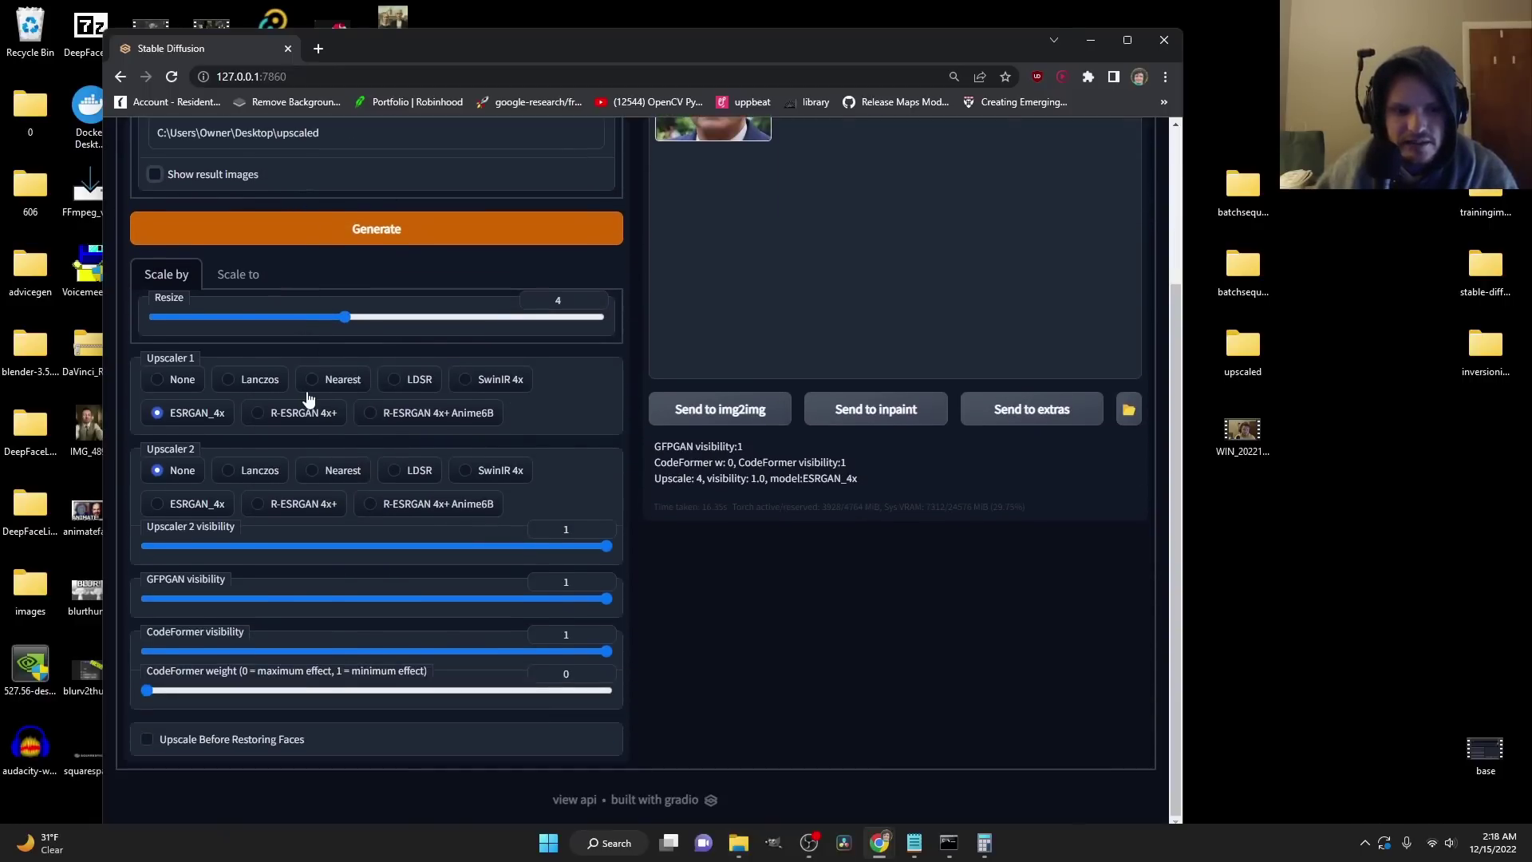
scroll(307, 396, "up", 3)
Step: Start the 4× ESRGAN batch upscale and watch frames arrive in the upscaled folder
left_click(381, 434)
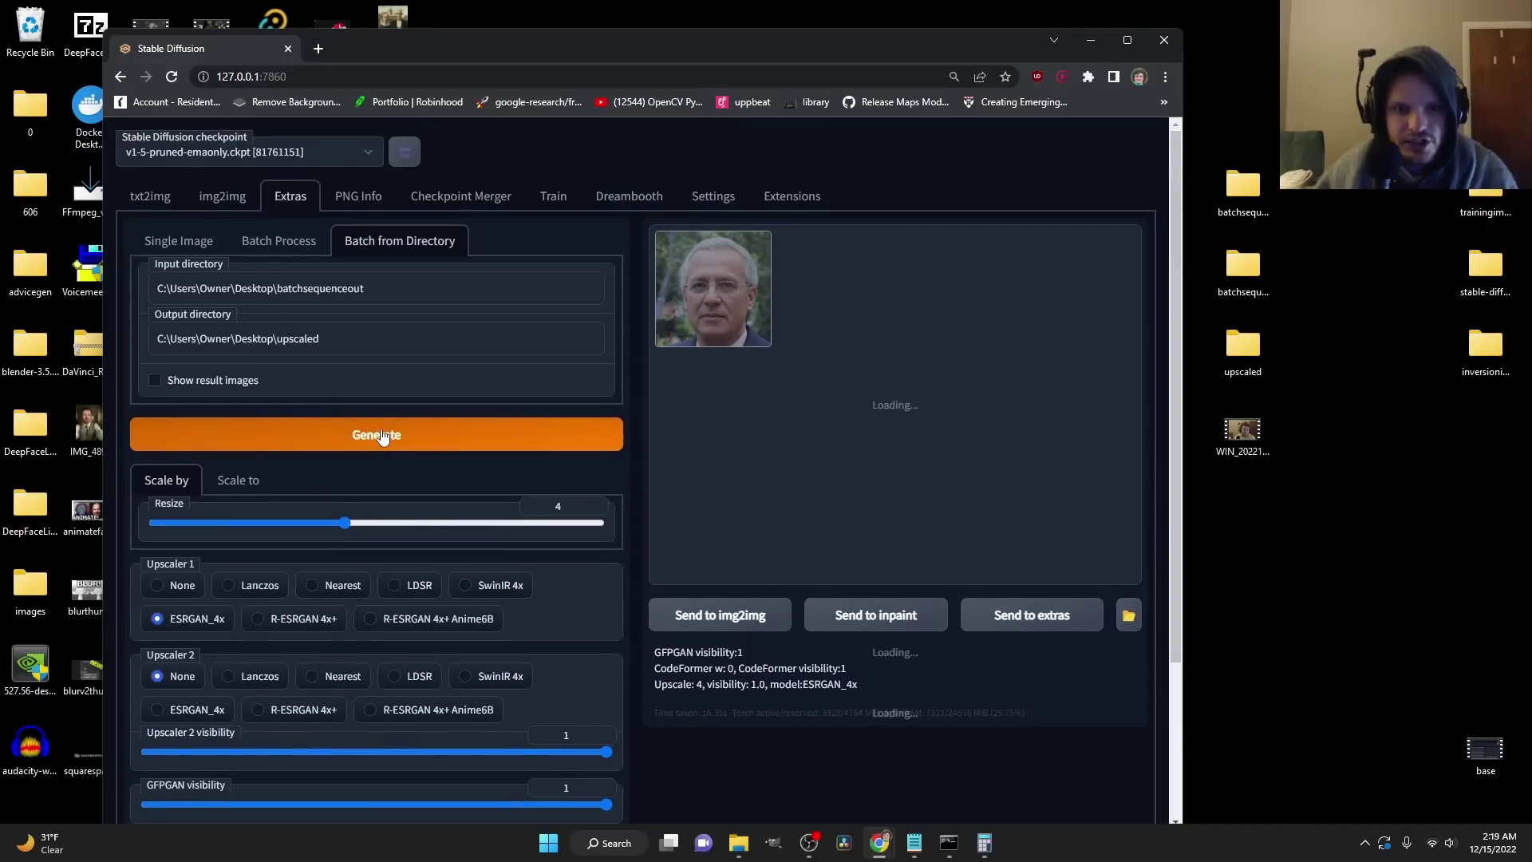
left_click(947, 844)
left_click(947, 844)
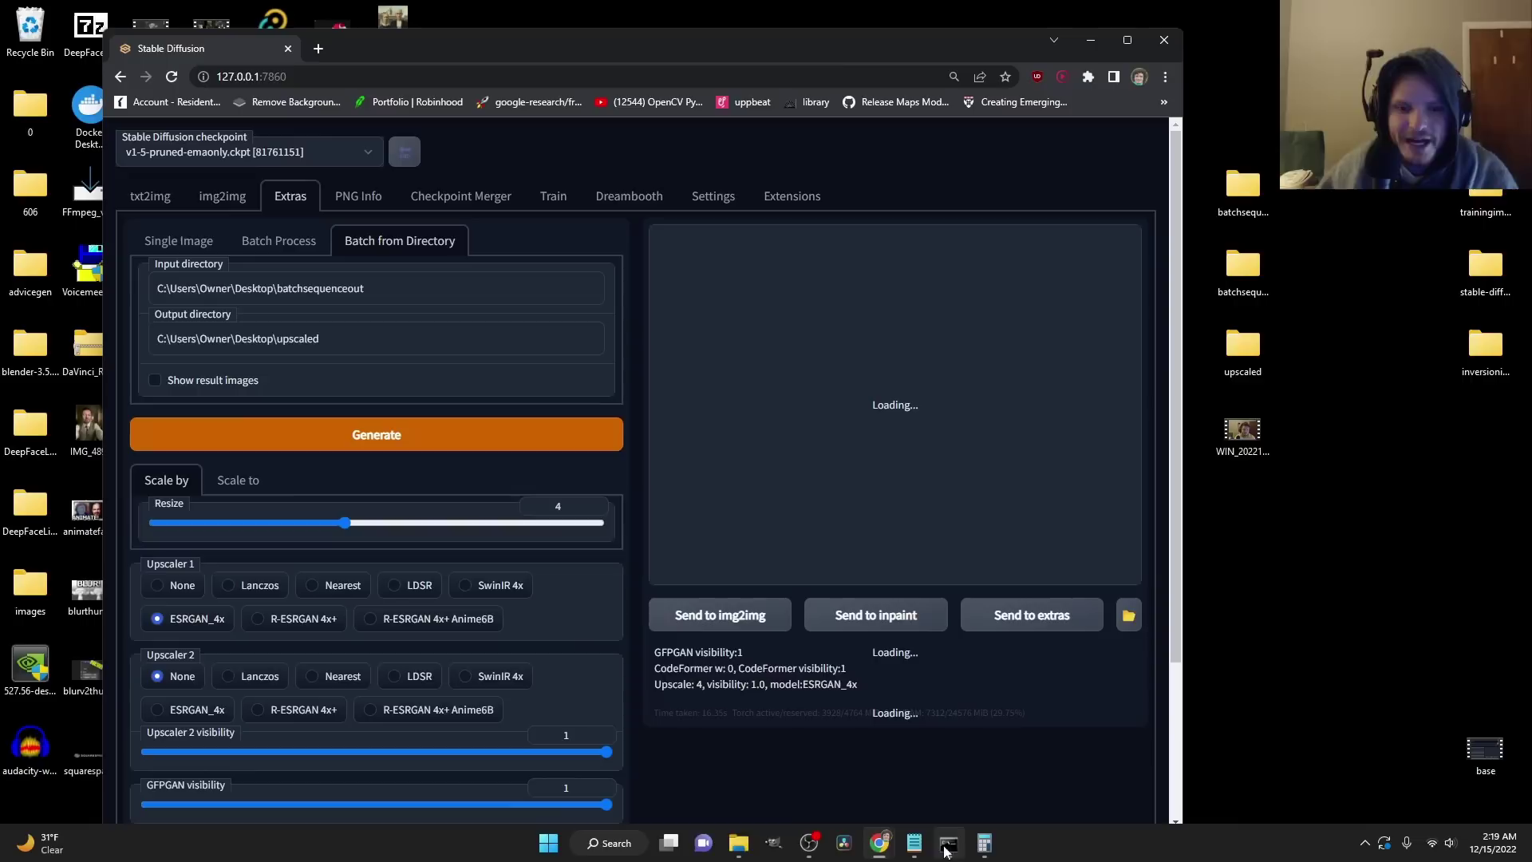
double_click(1258, 350)
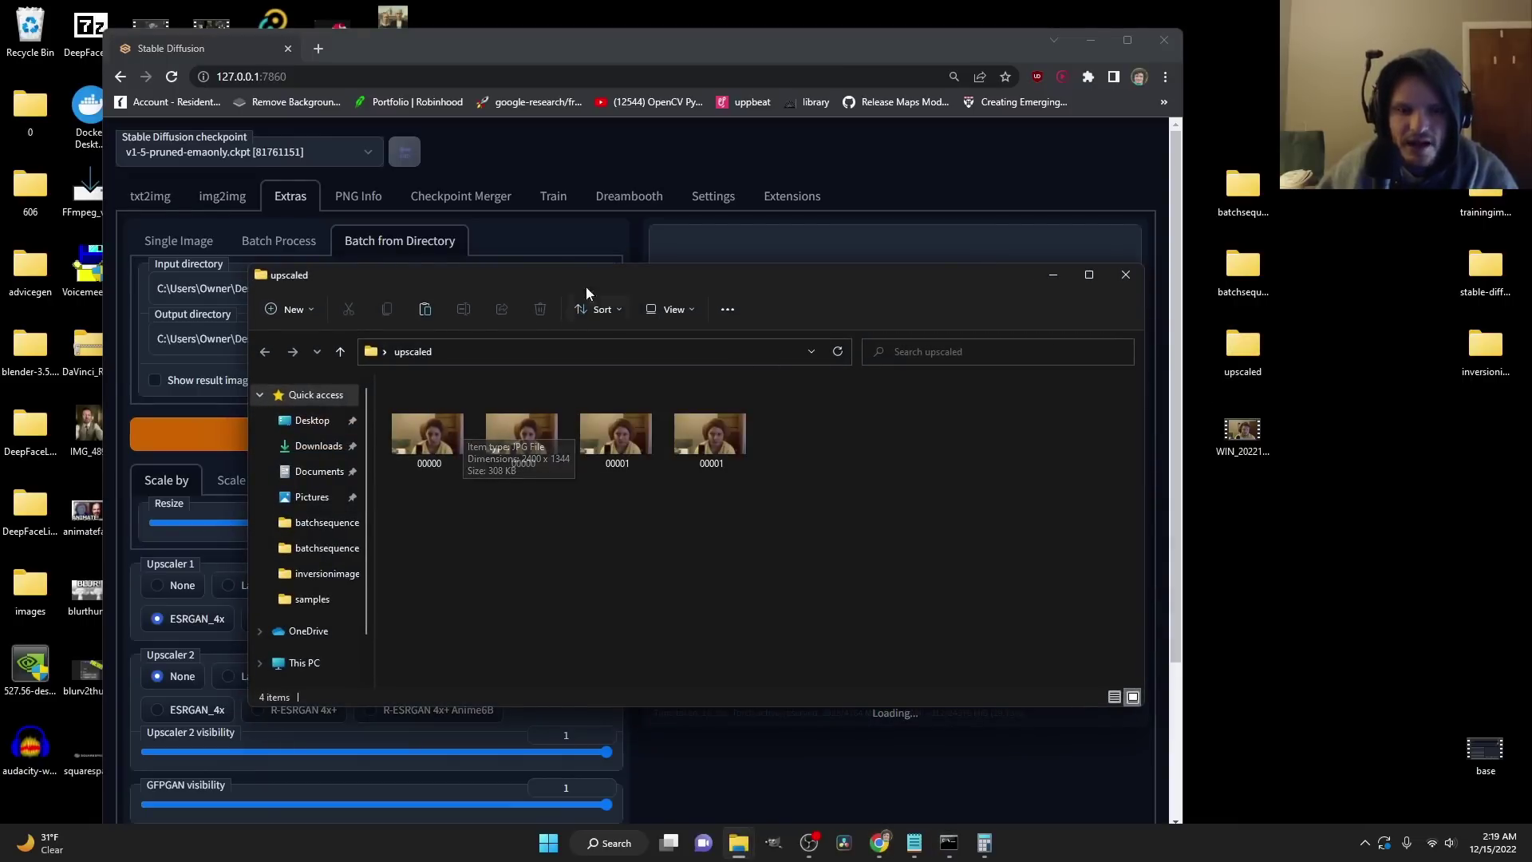
left_click_drag(595, 291, 972, 302)
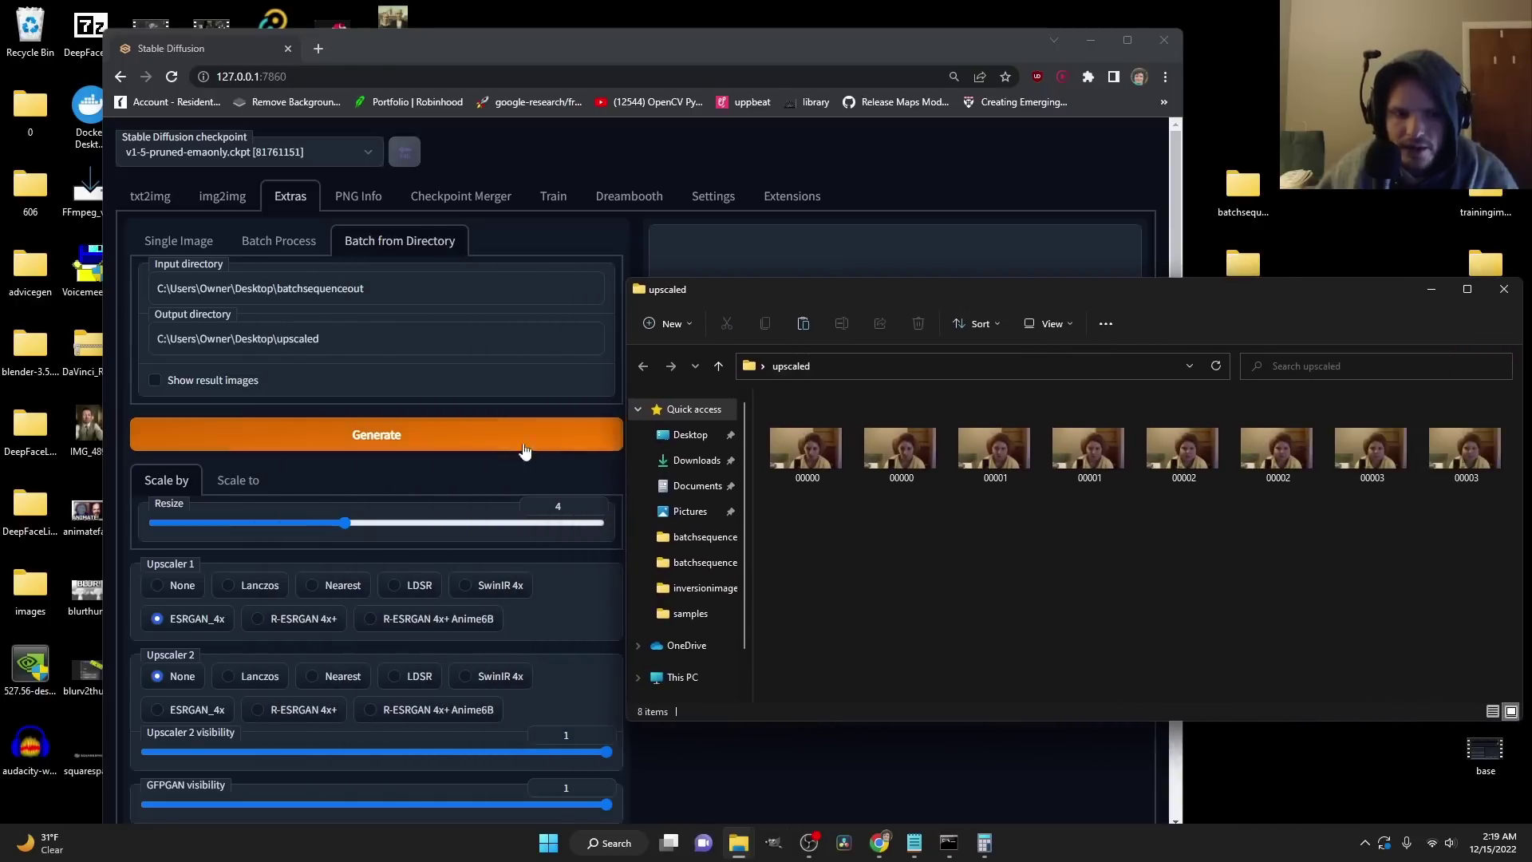
scroll(356, 489, "down", 3)
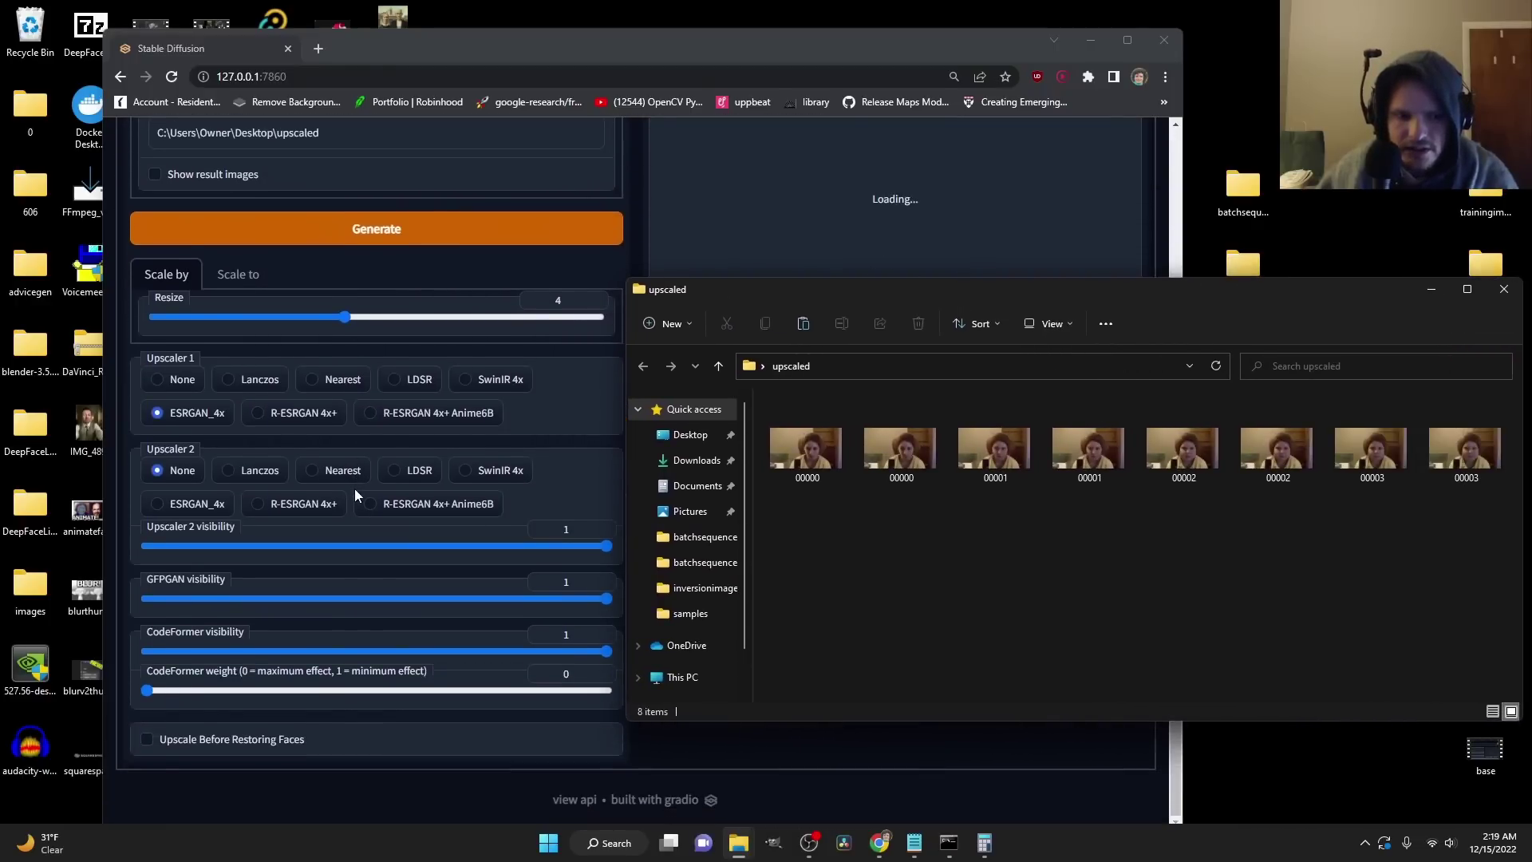
scroll(354, 488, "up", 2)
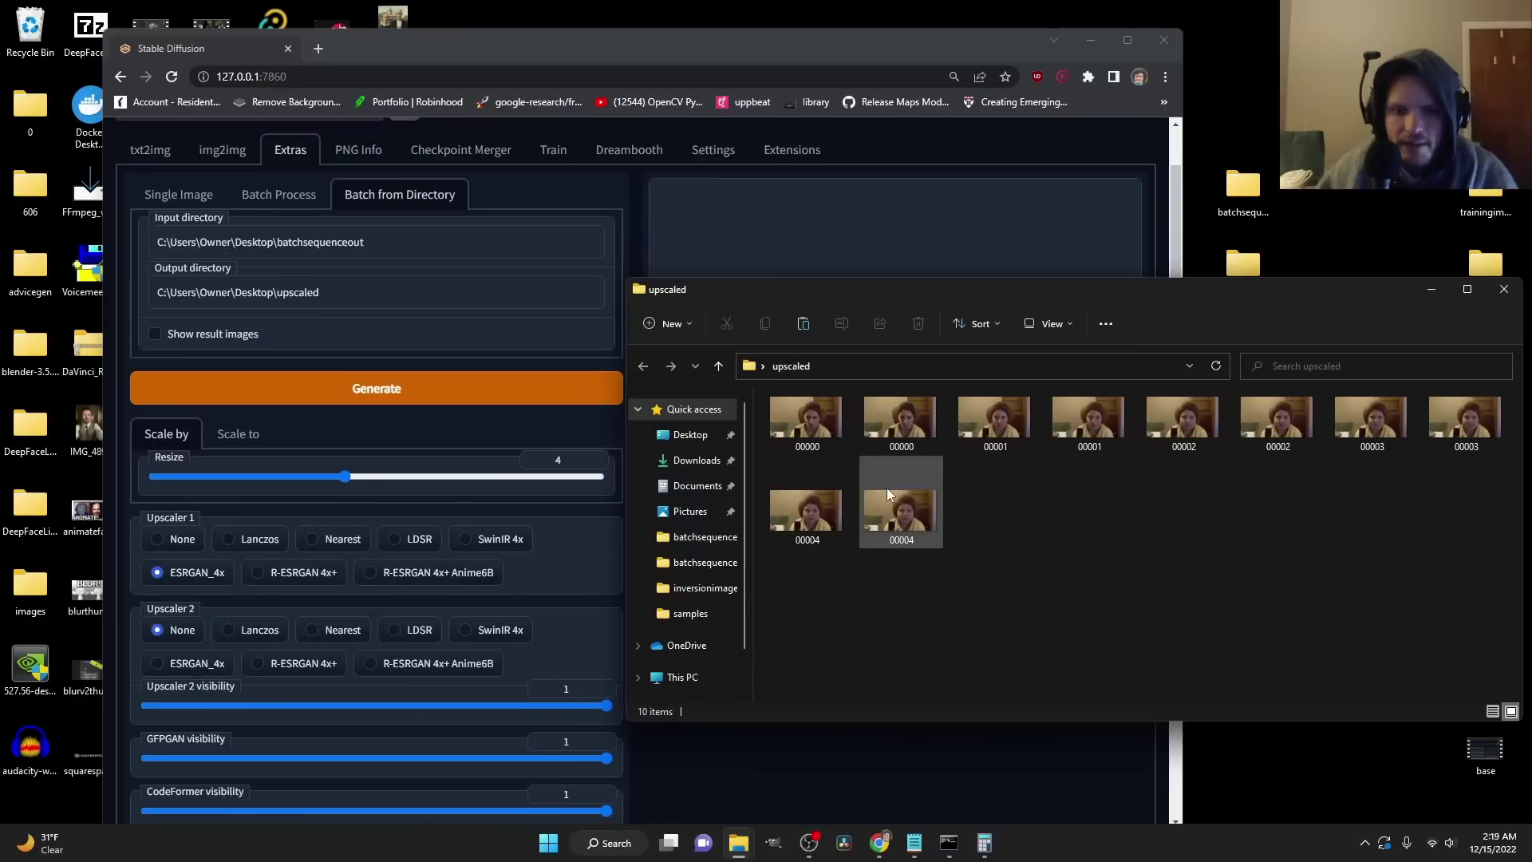
Step: View frames from 00000 onward full screen in Photos, comparing originals and altered PNGs
left_click(827, 429)
double_click(825, 429)
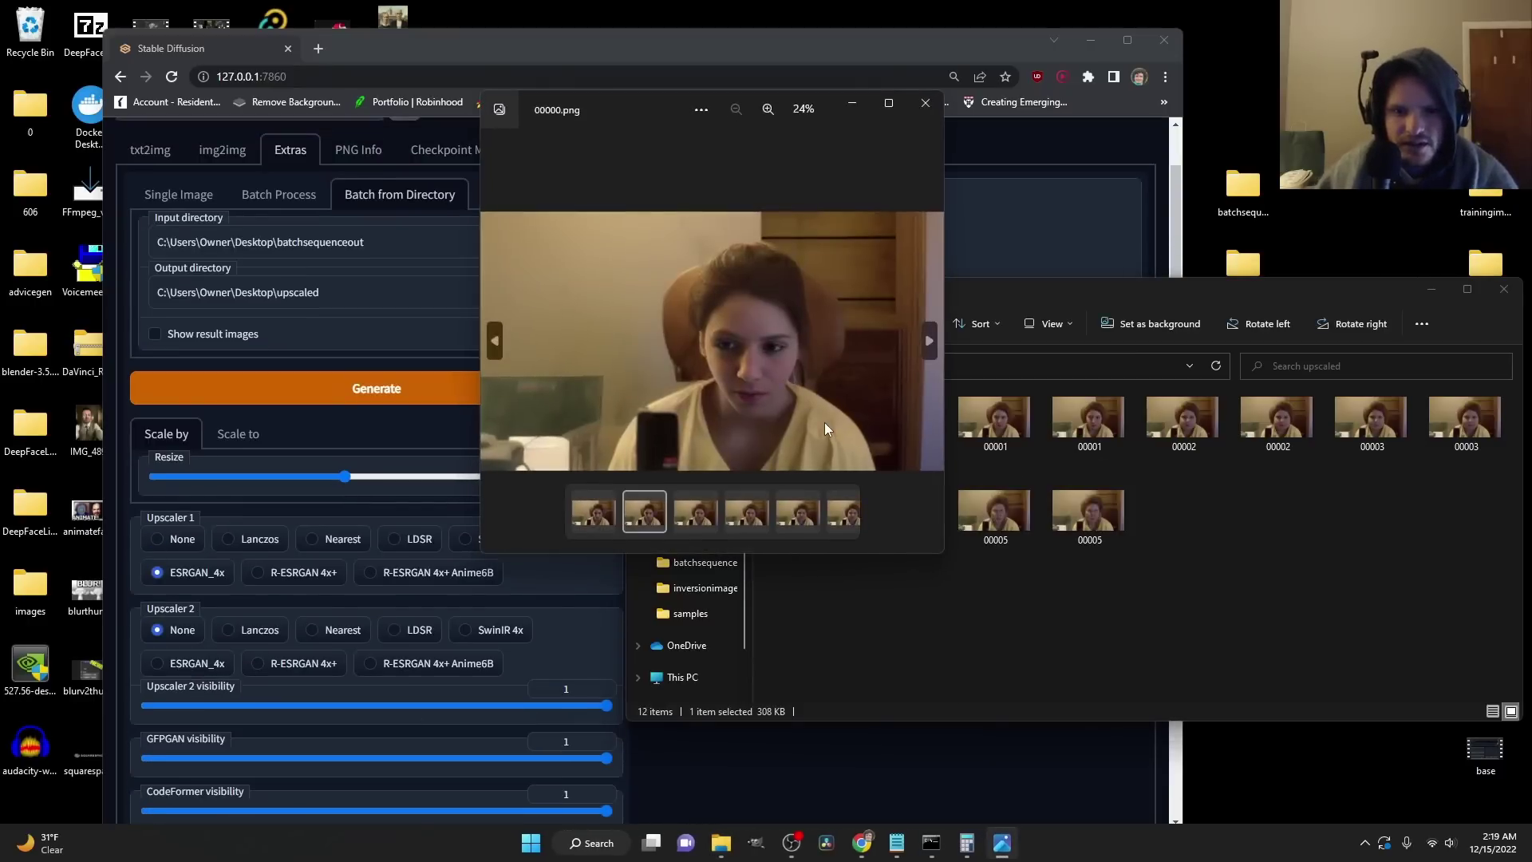
key("Right")
key("Right")
key("Right")
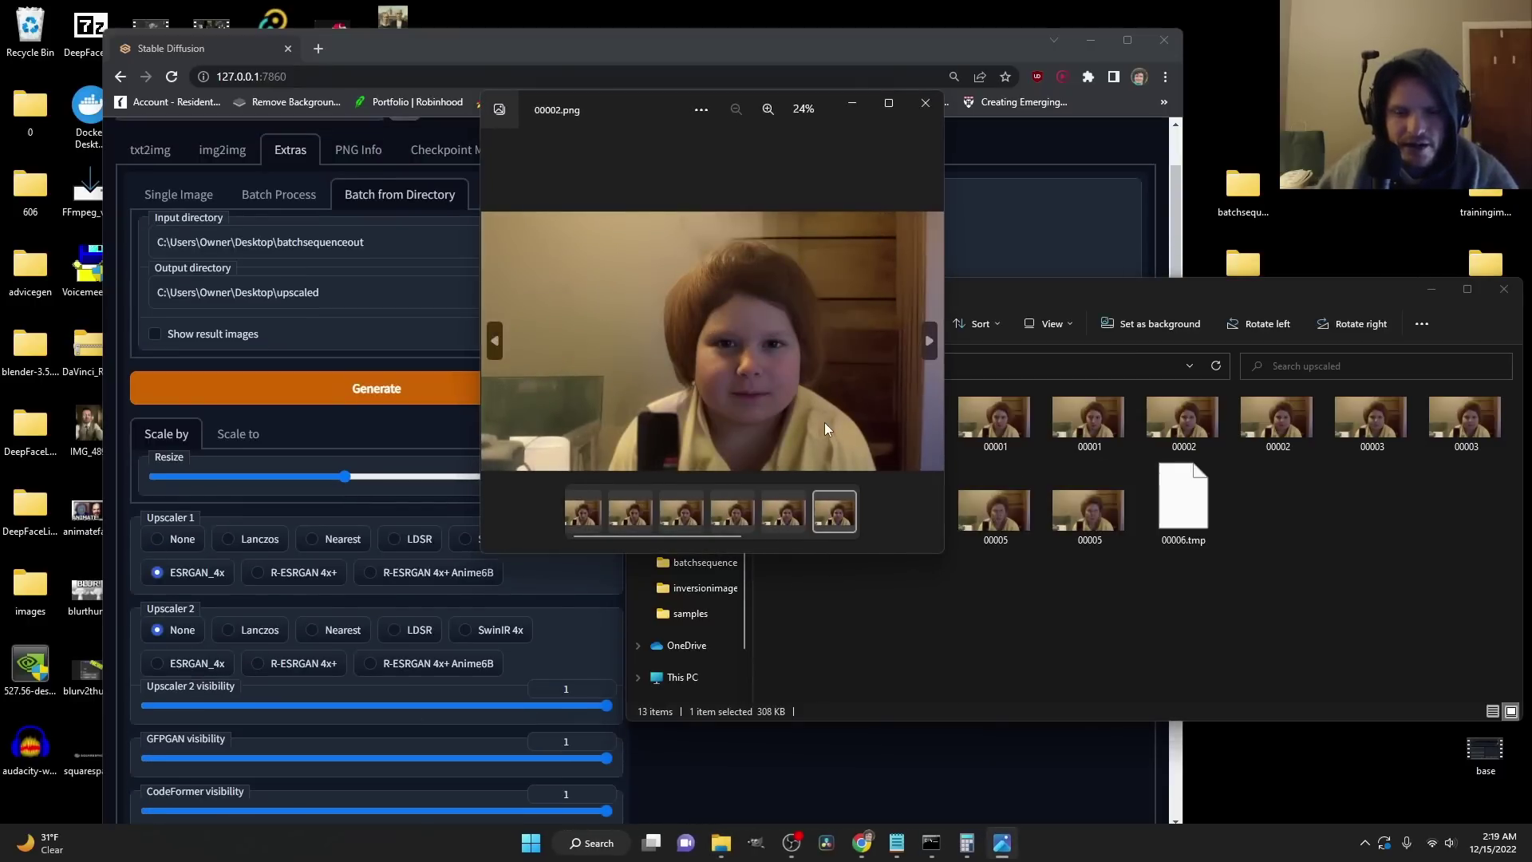
left_click(901, 102)
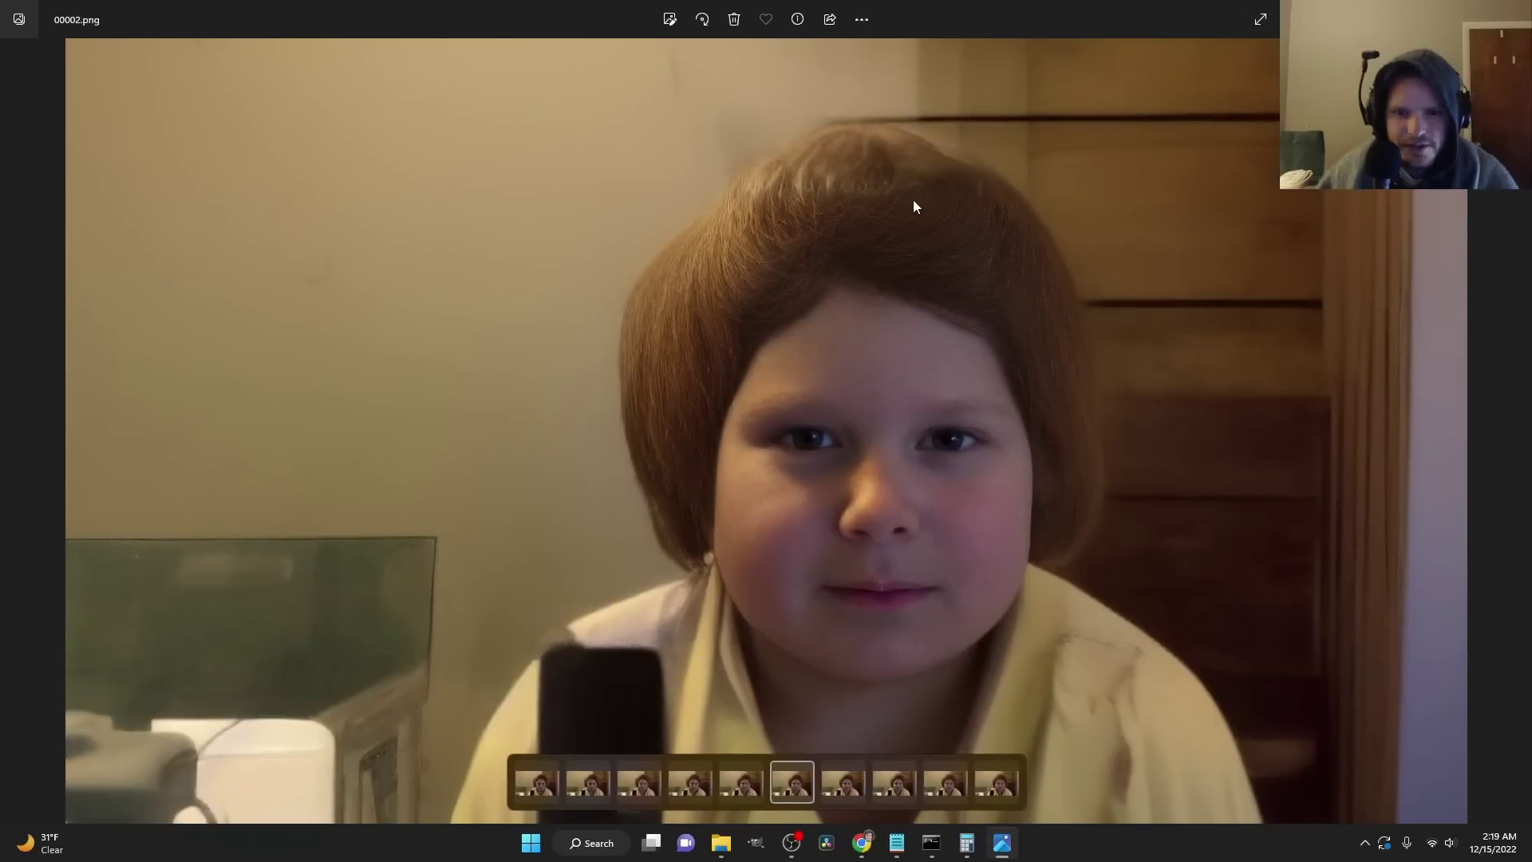
key("Left")
key("Left")
key("Left")
key("Left")
key("Left")
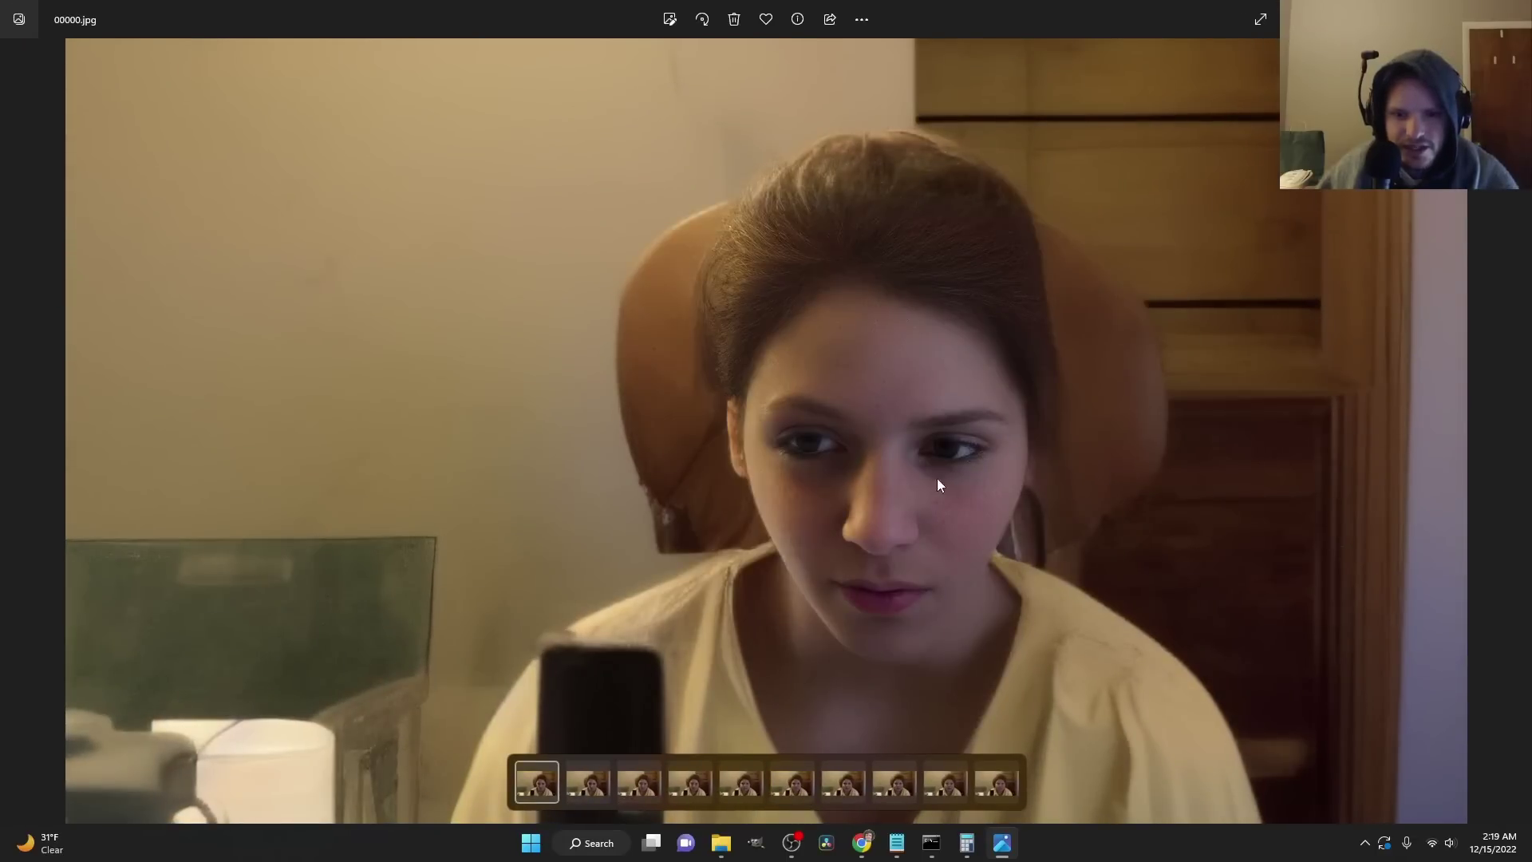
scroll(909, 475, "up", 3)
scroll(911, 475, "down", 3)
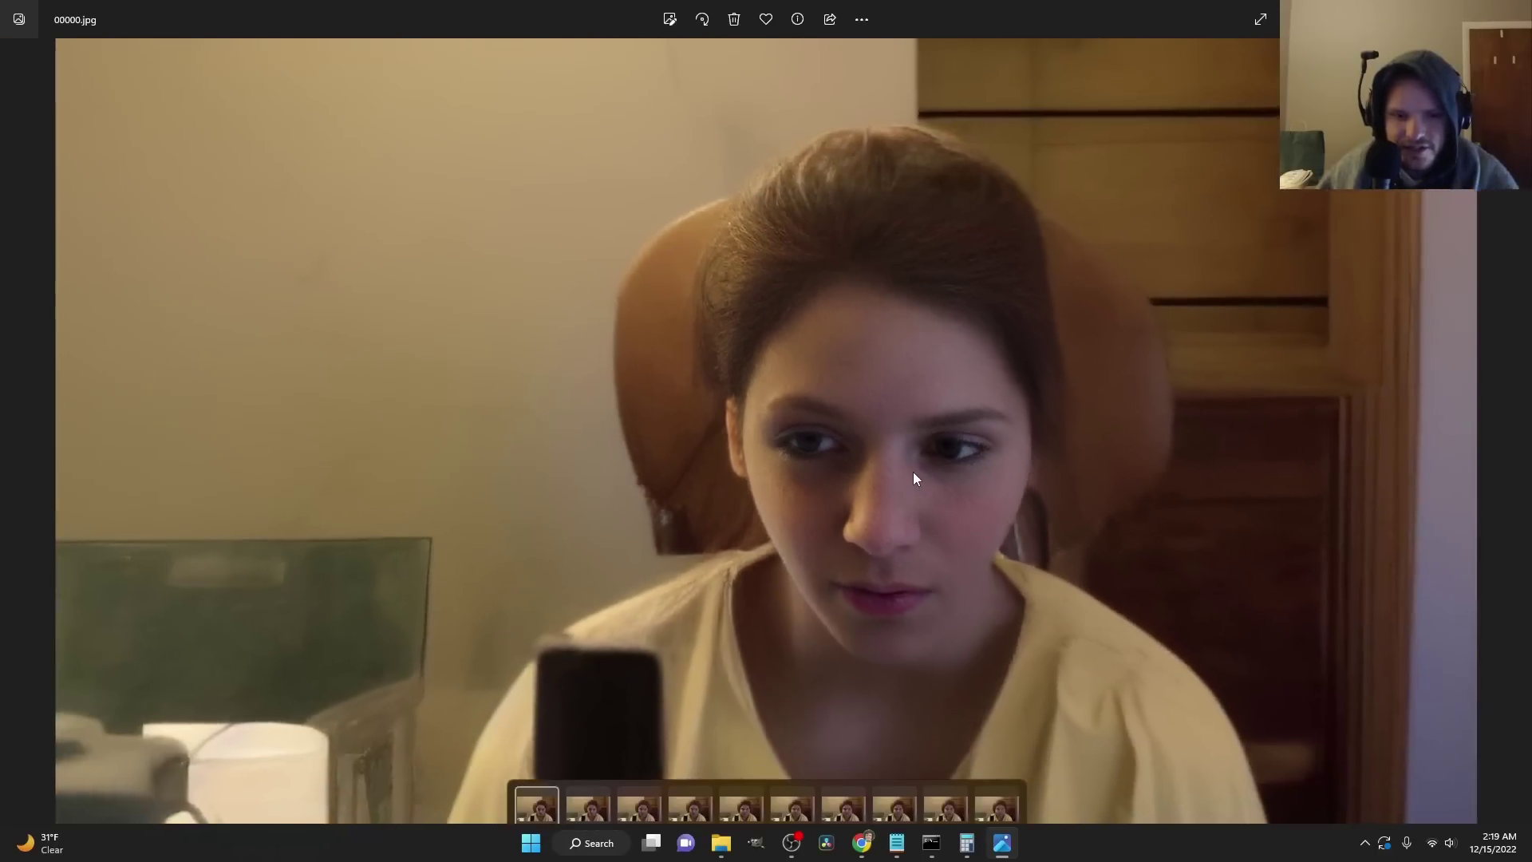
key("Right")
key("Right")
key("Right")
key("Right")
key("Right")
key("Right")
key("Right")
key("Right")
key("Right")
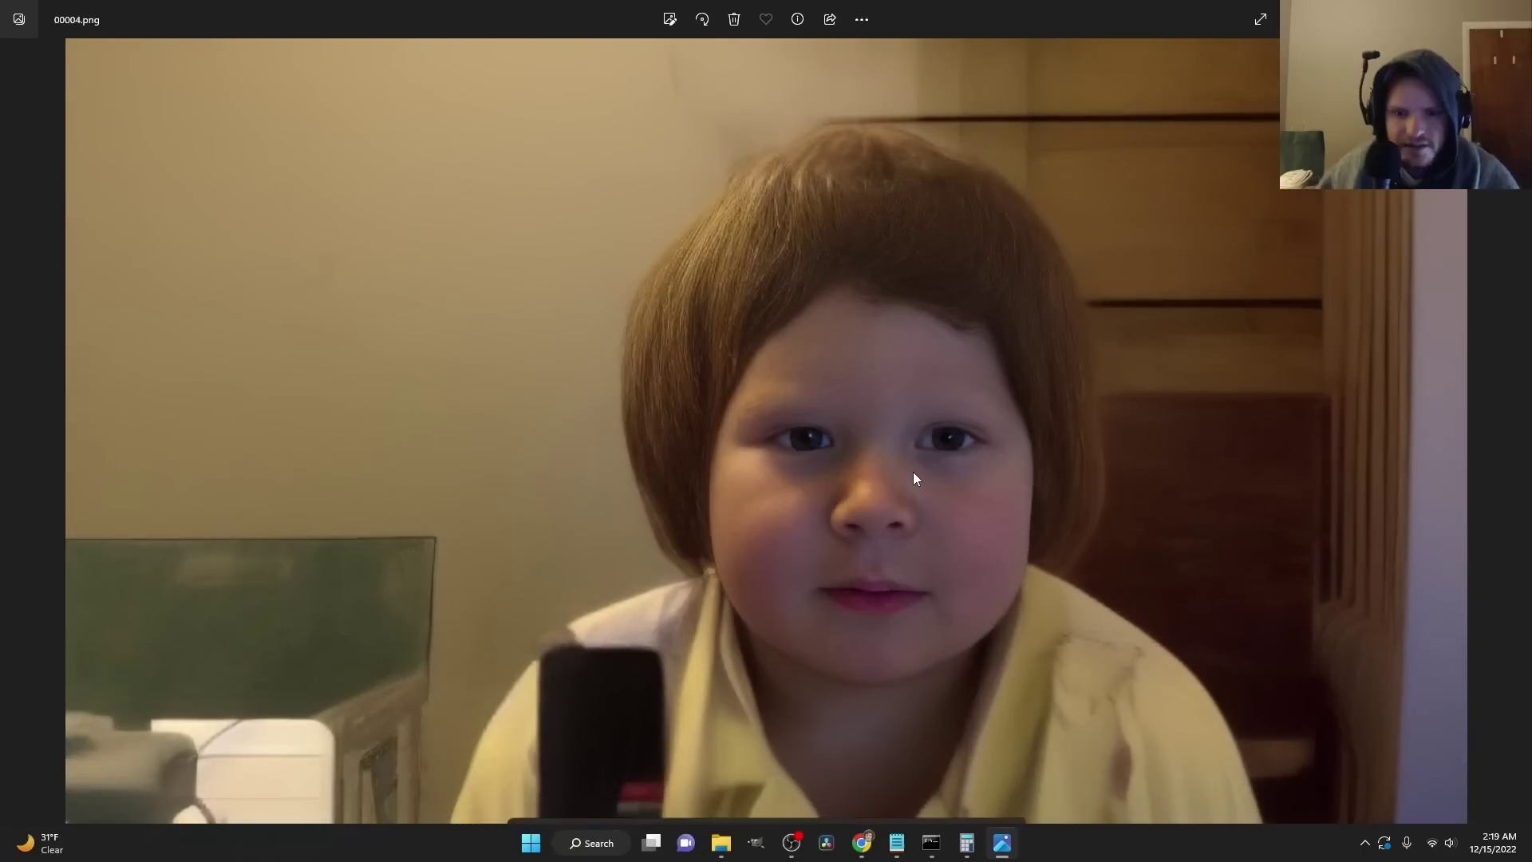
key("Home")
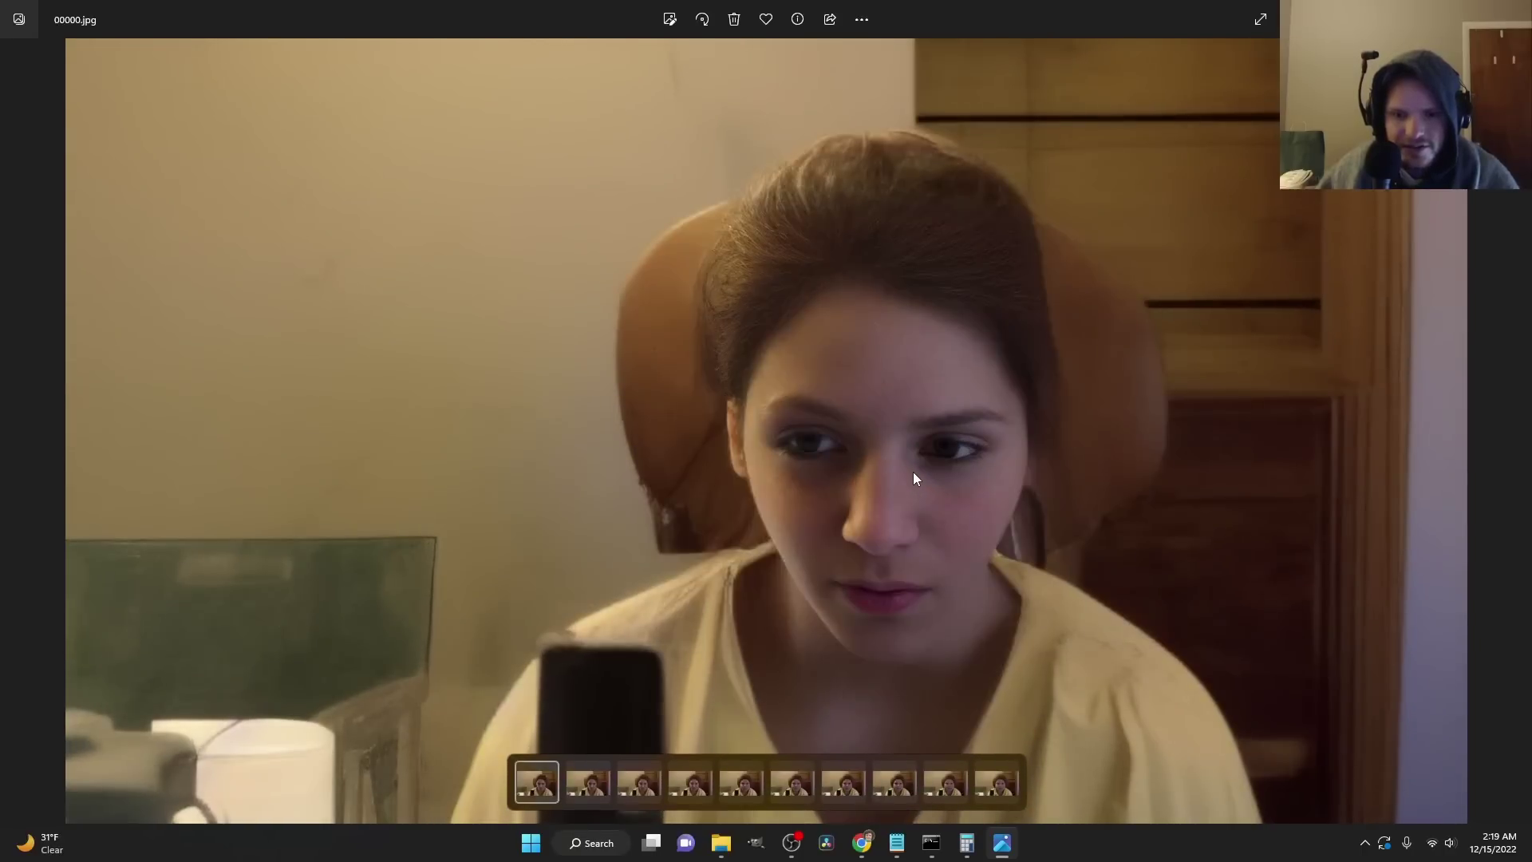
Step: Close Photos and switch the upscaled folder to Details view
key("alt+F4")
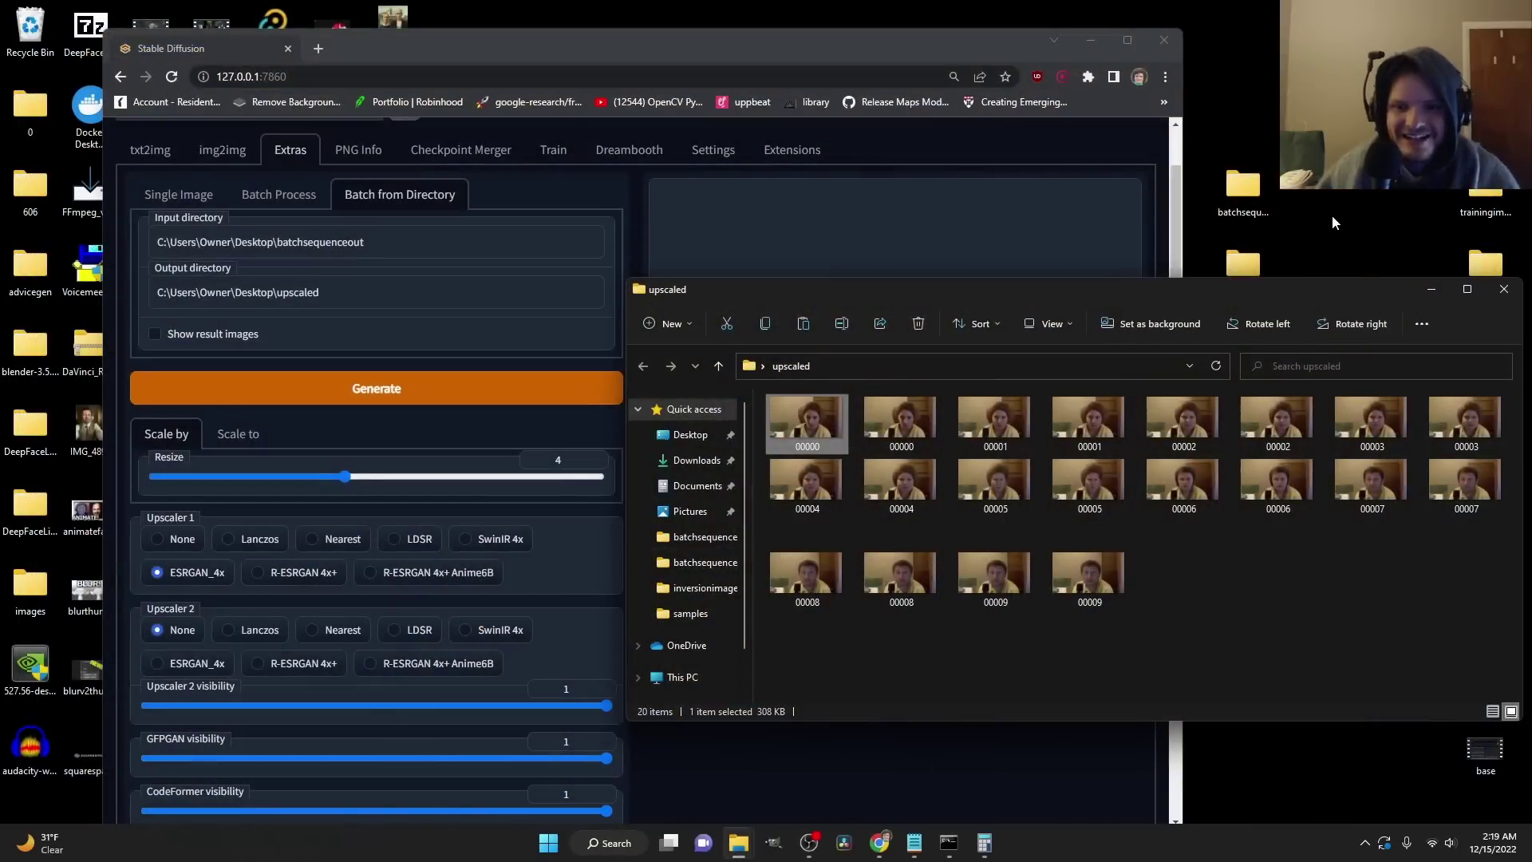
left_click(1050, 324)
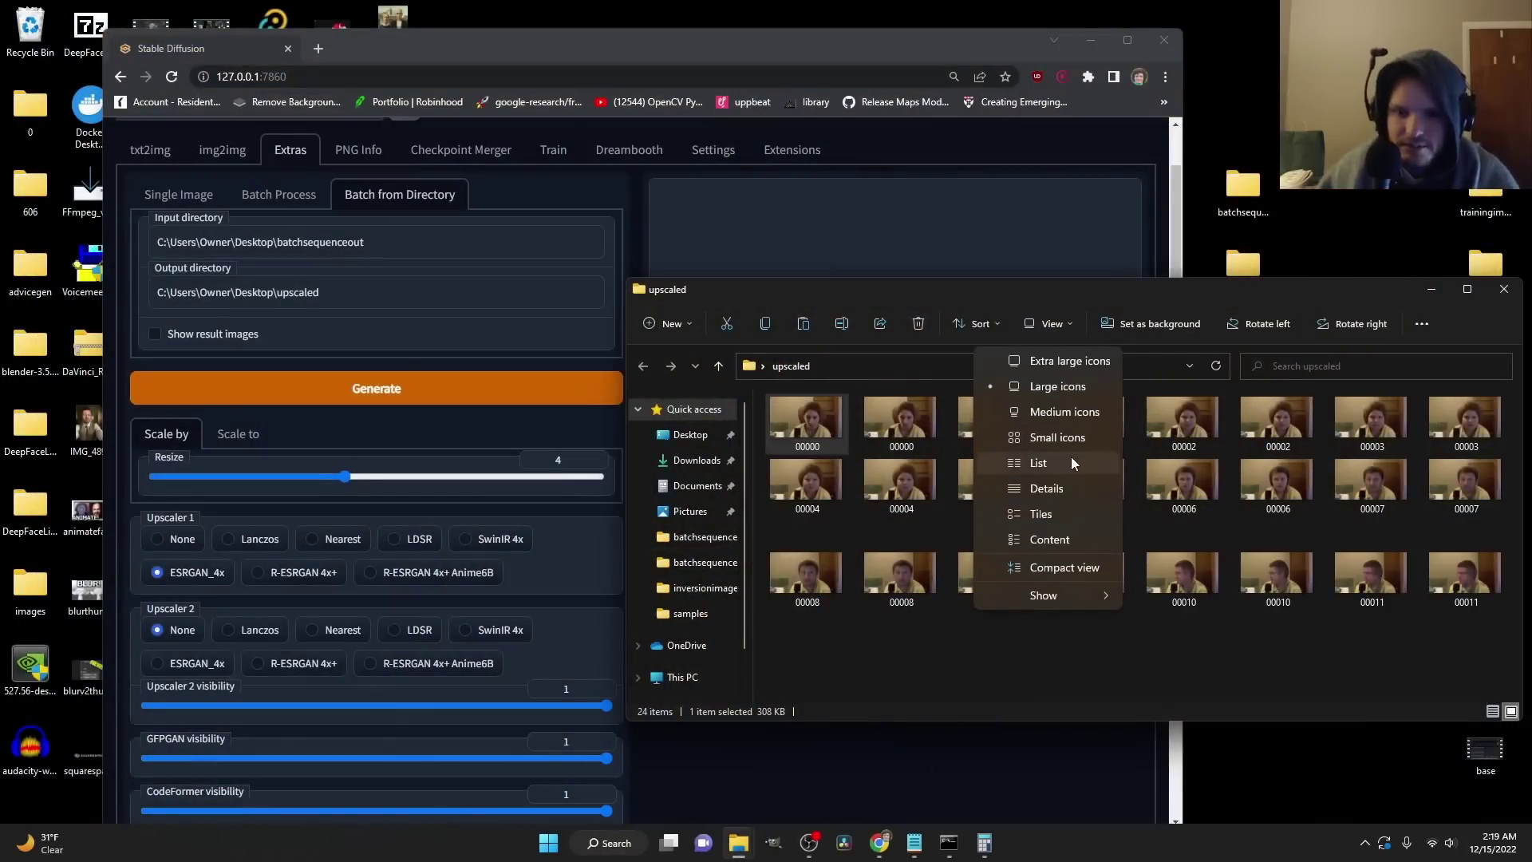
left_click(1069, 462)
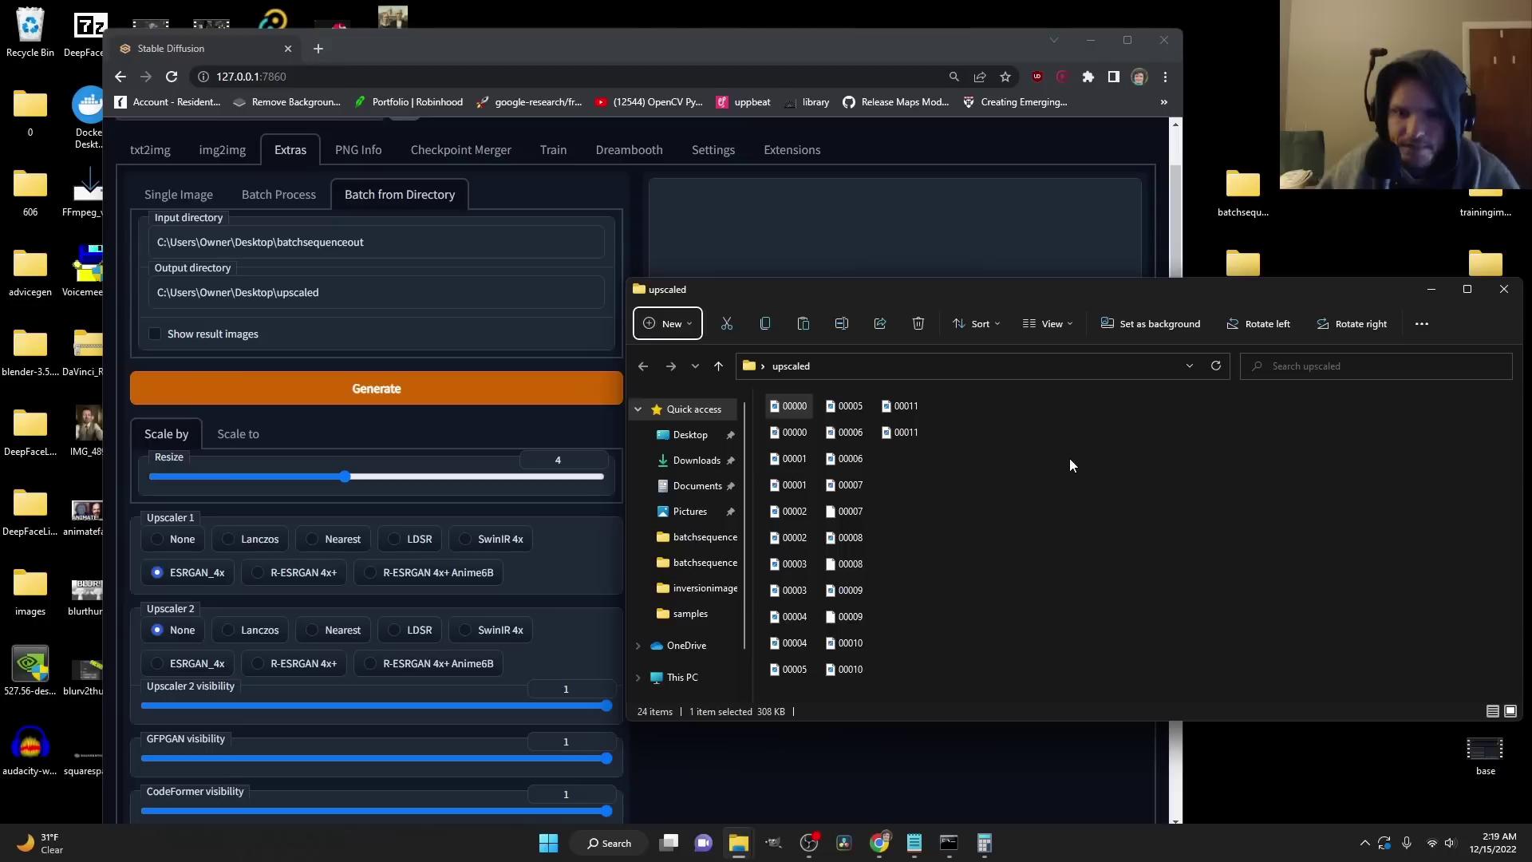
left_click(978, 324)
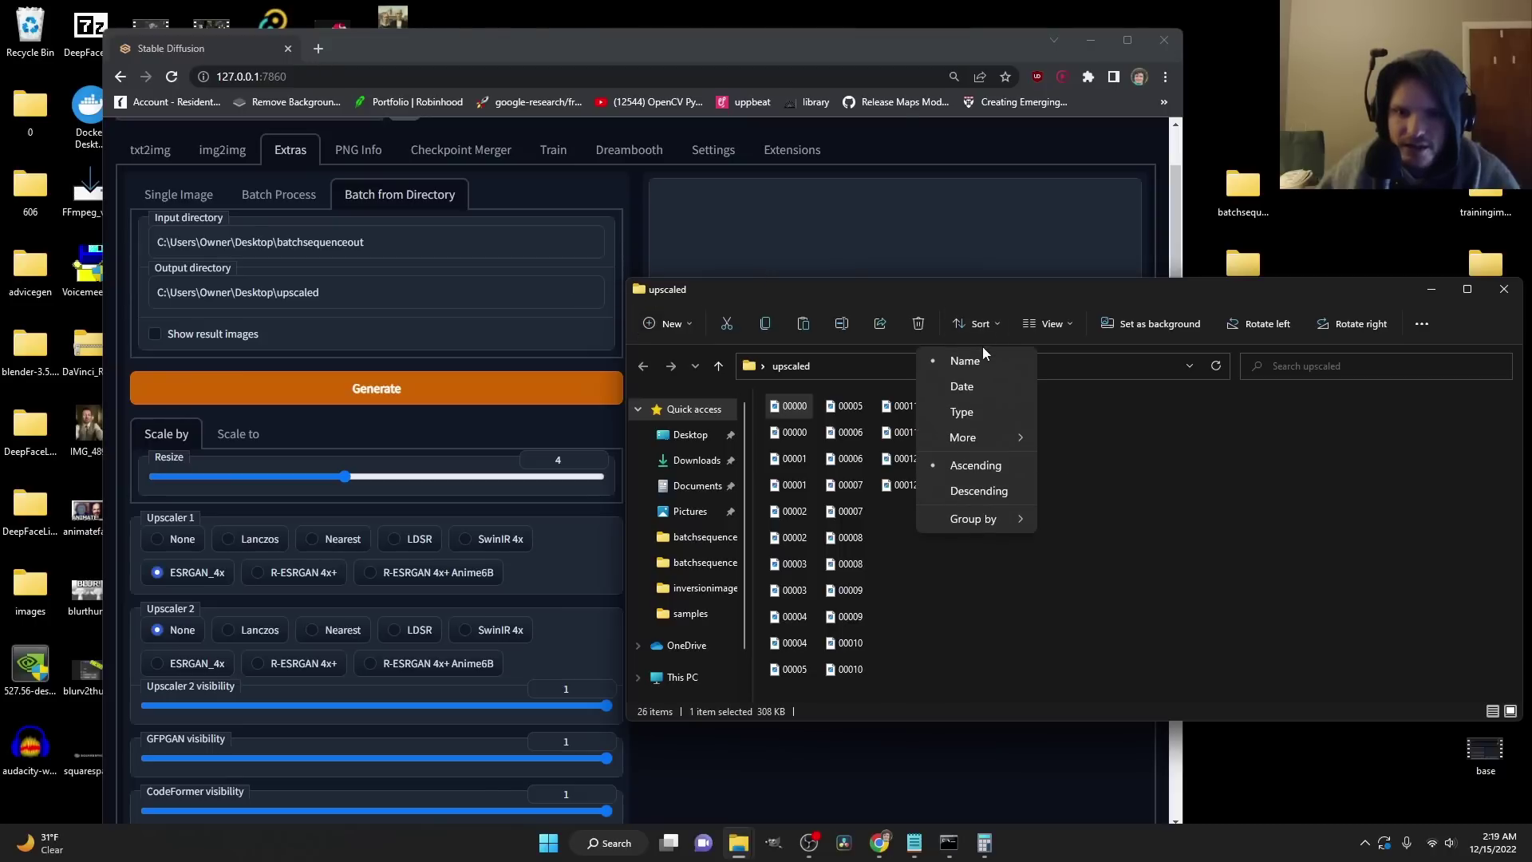
left_click(1036, 326)
left_click(1035, 325)
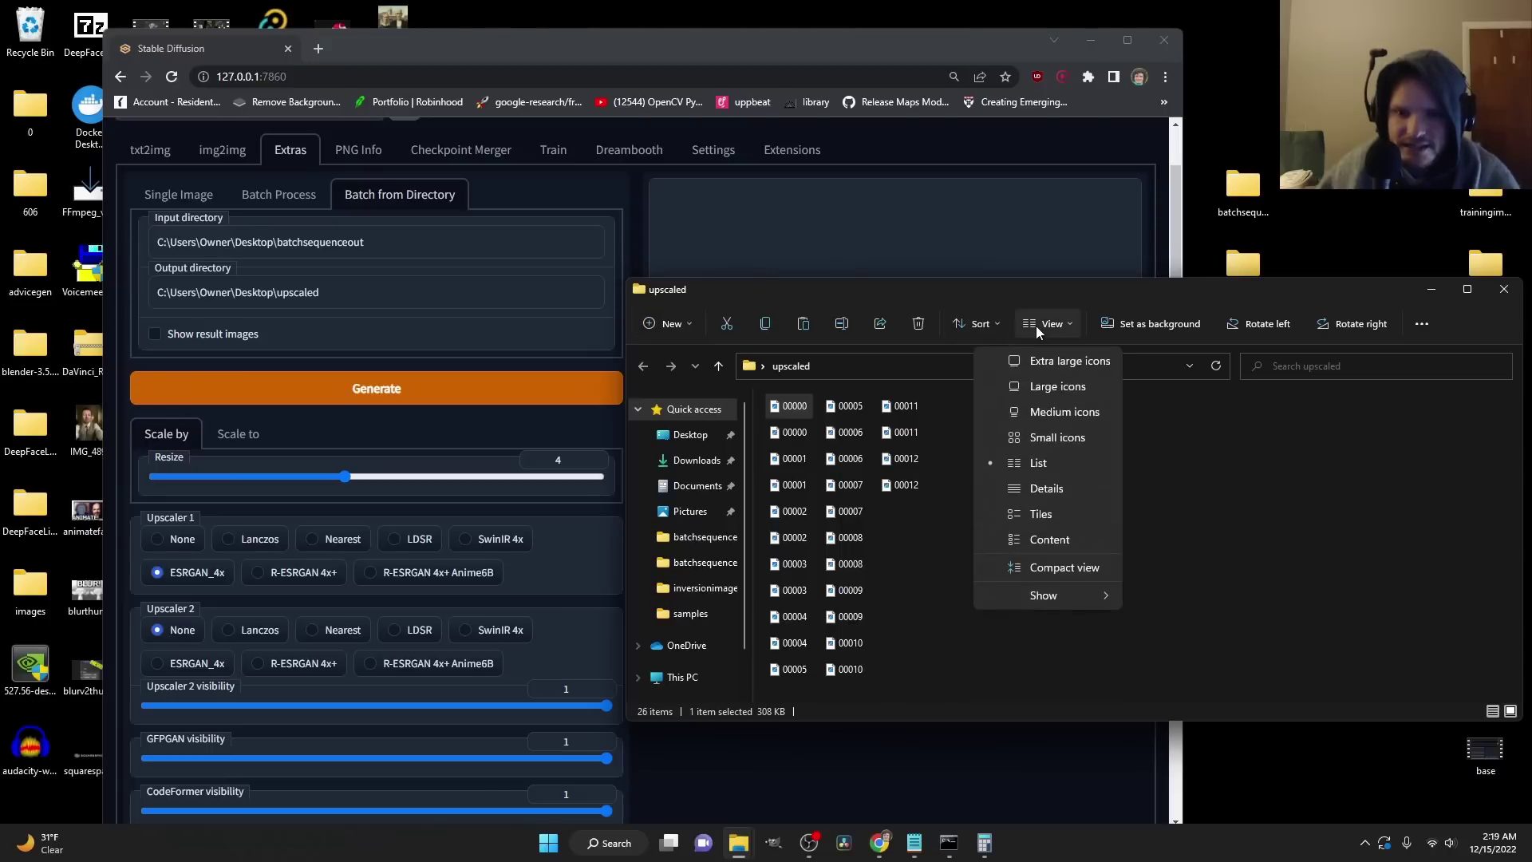
left_click(1055, 488)
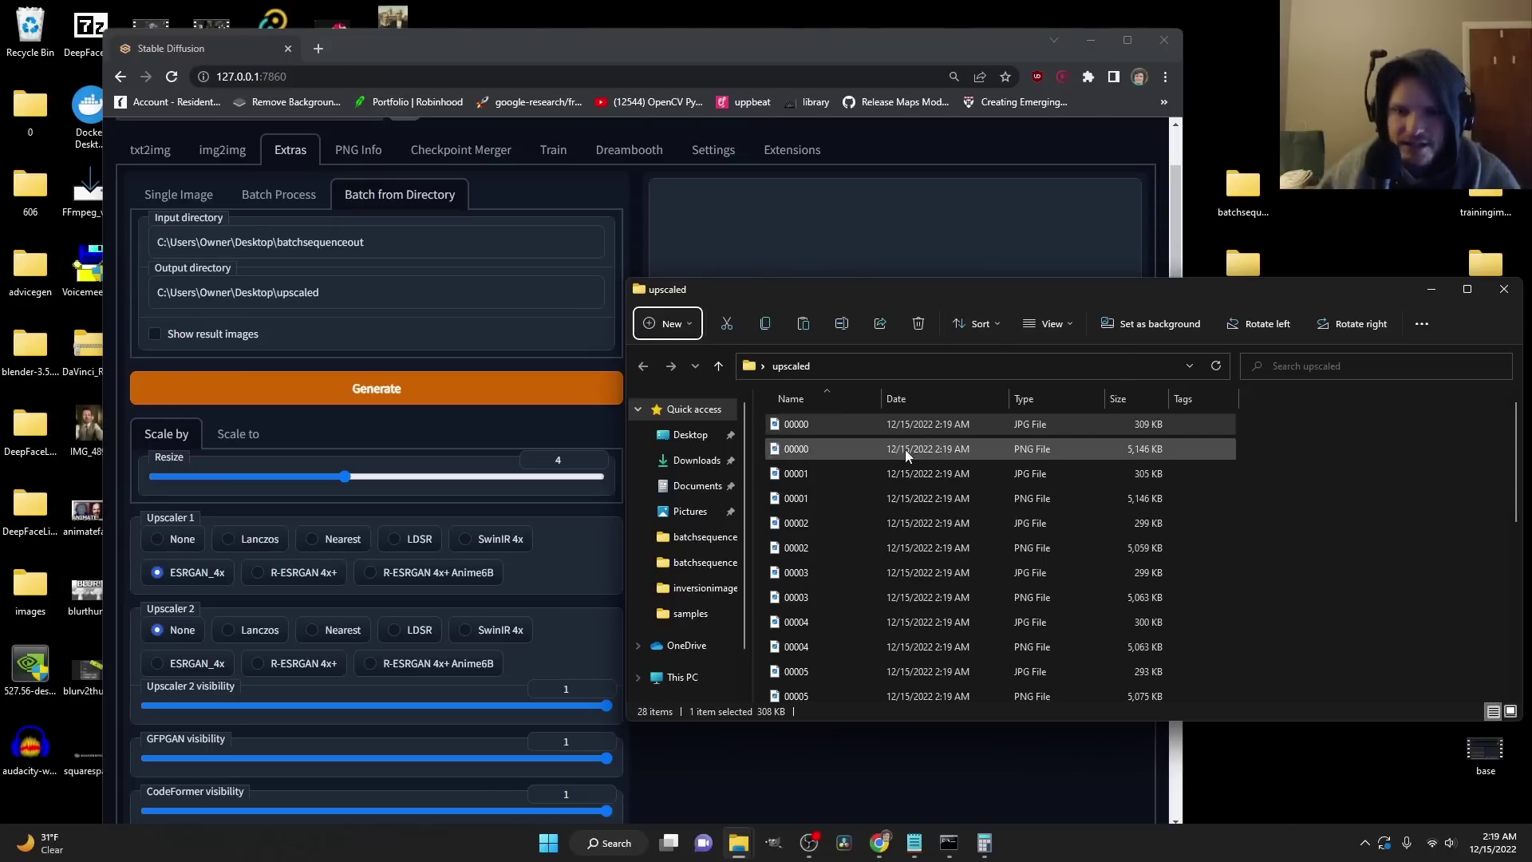
Step: Check the sizes of PNG frames 00000–00002 and sort the folder by size, largest first
left_click(1031, 448)
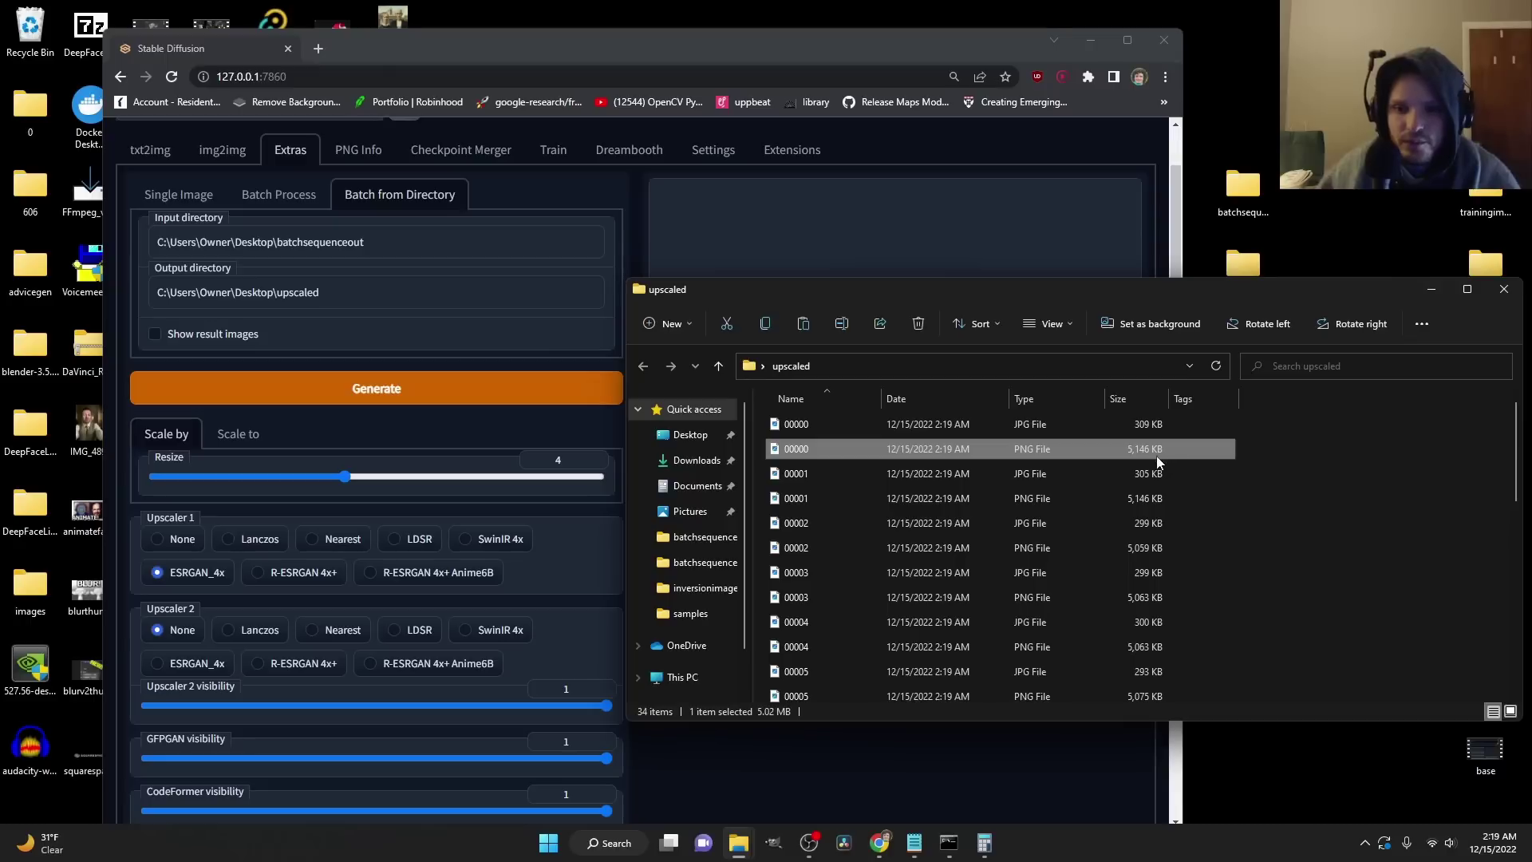
left_click(1156, 496)
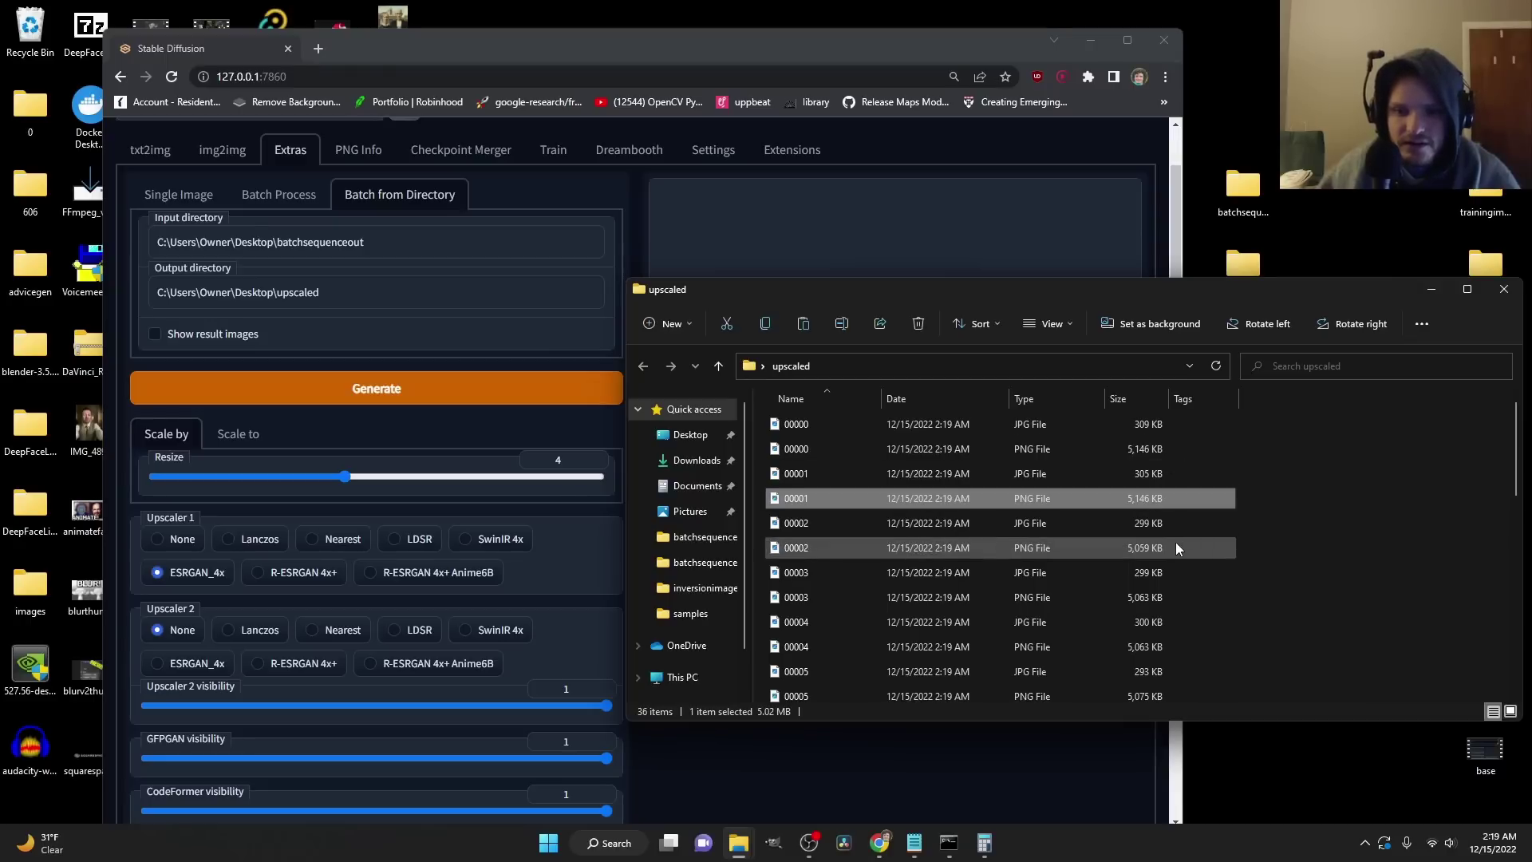
left_click(1175, 546)
left_click(1124, 399)
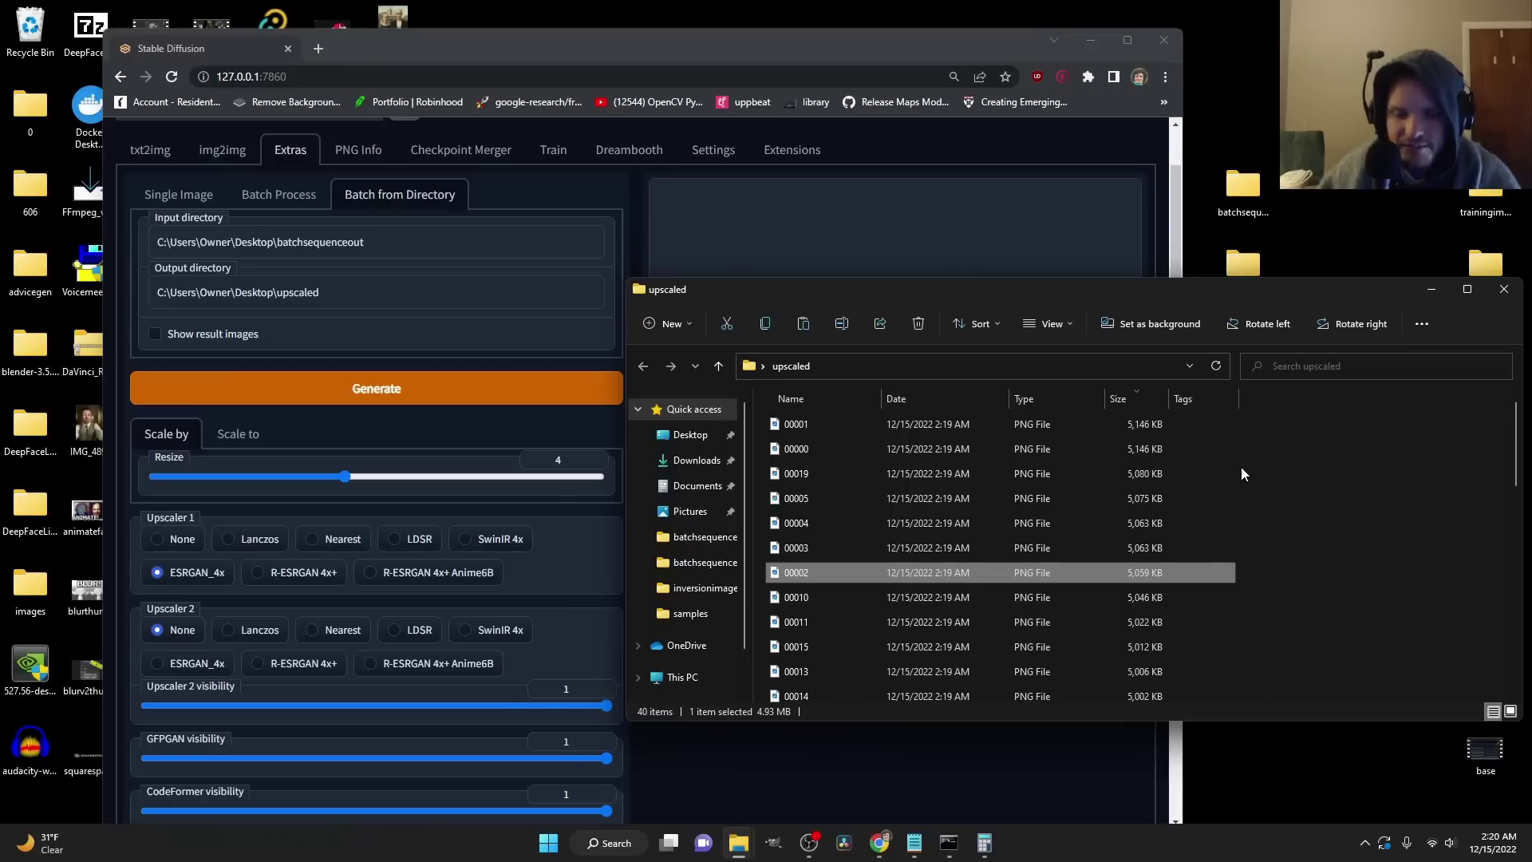
scroll(1242, 467, "down", 5)
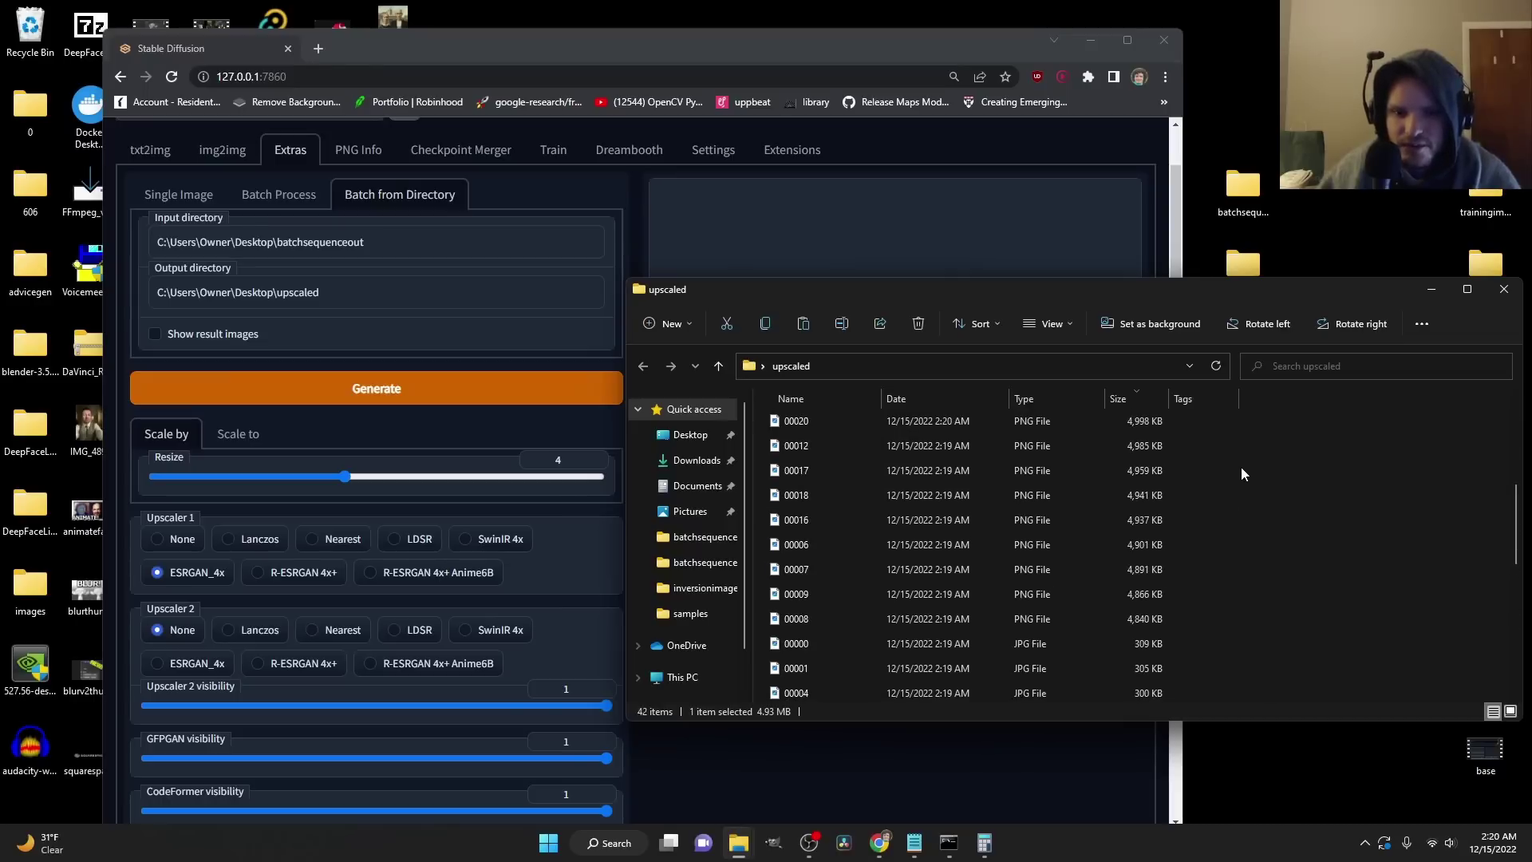
scroll(1181, 431, "up", 5)
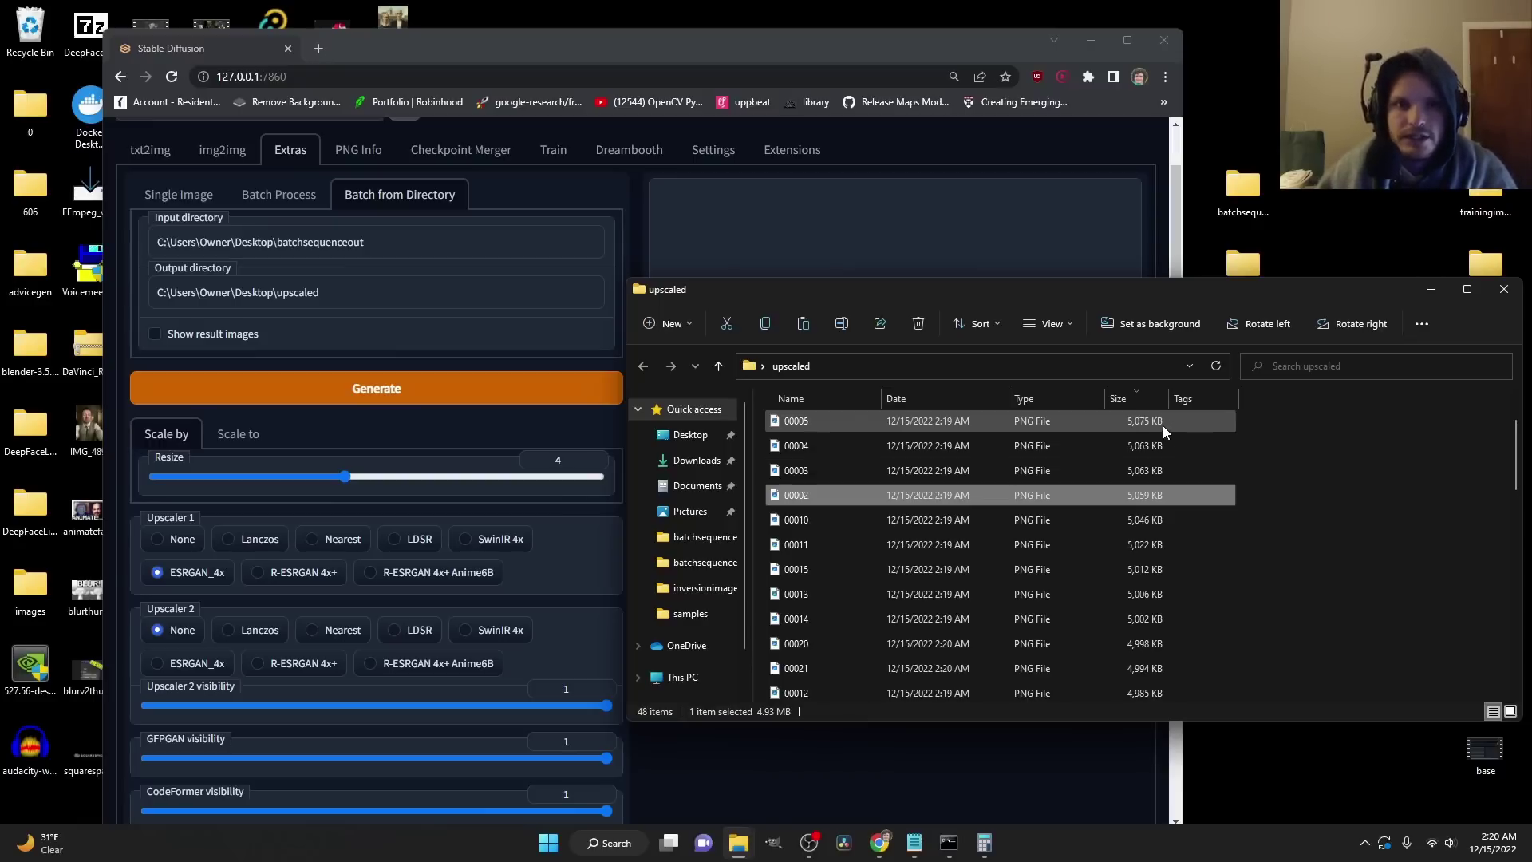
Step: Sort the upscaled folder by size, marquee-select the large PNG frames, then re-sort by name
key("ctrl+shift+4")
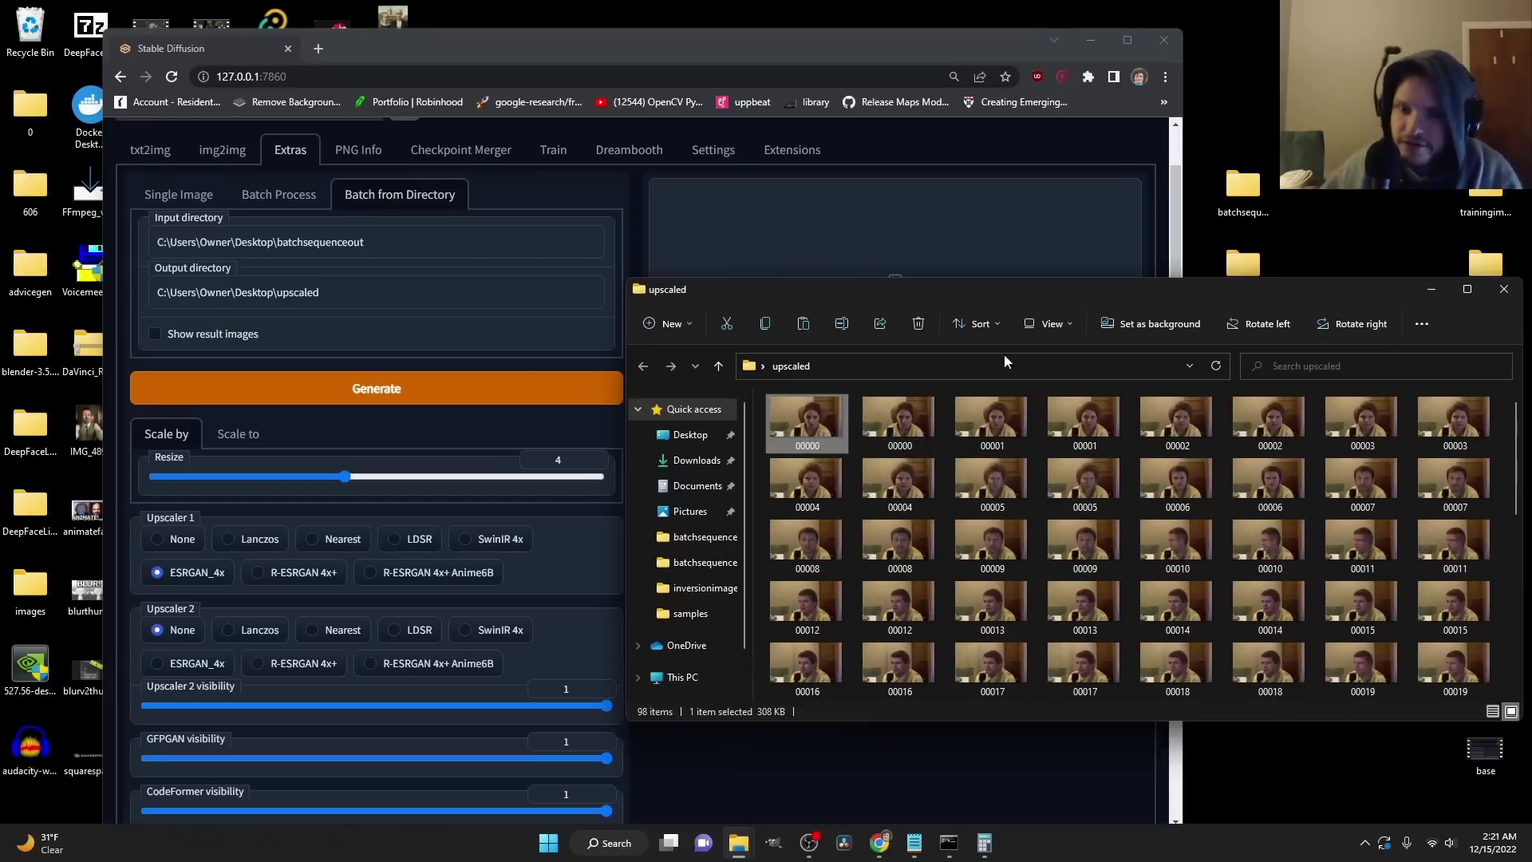
left_click(1067, 325)
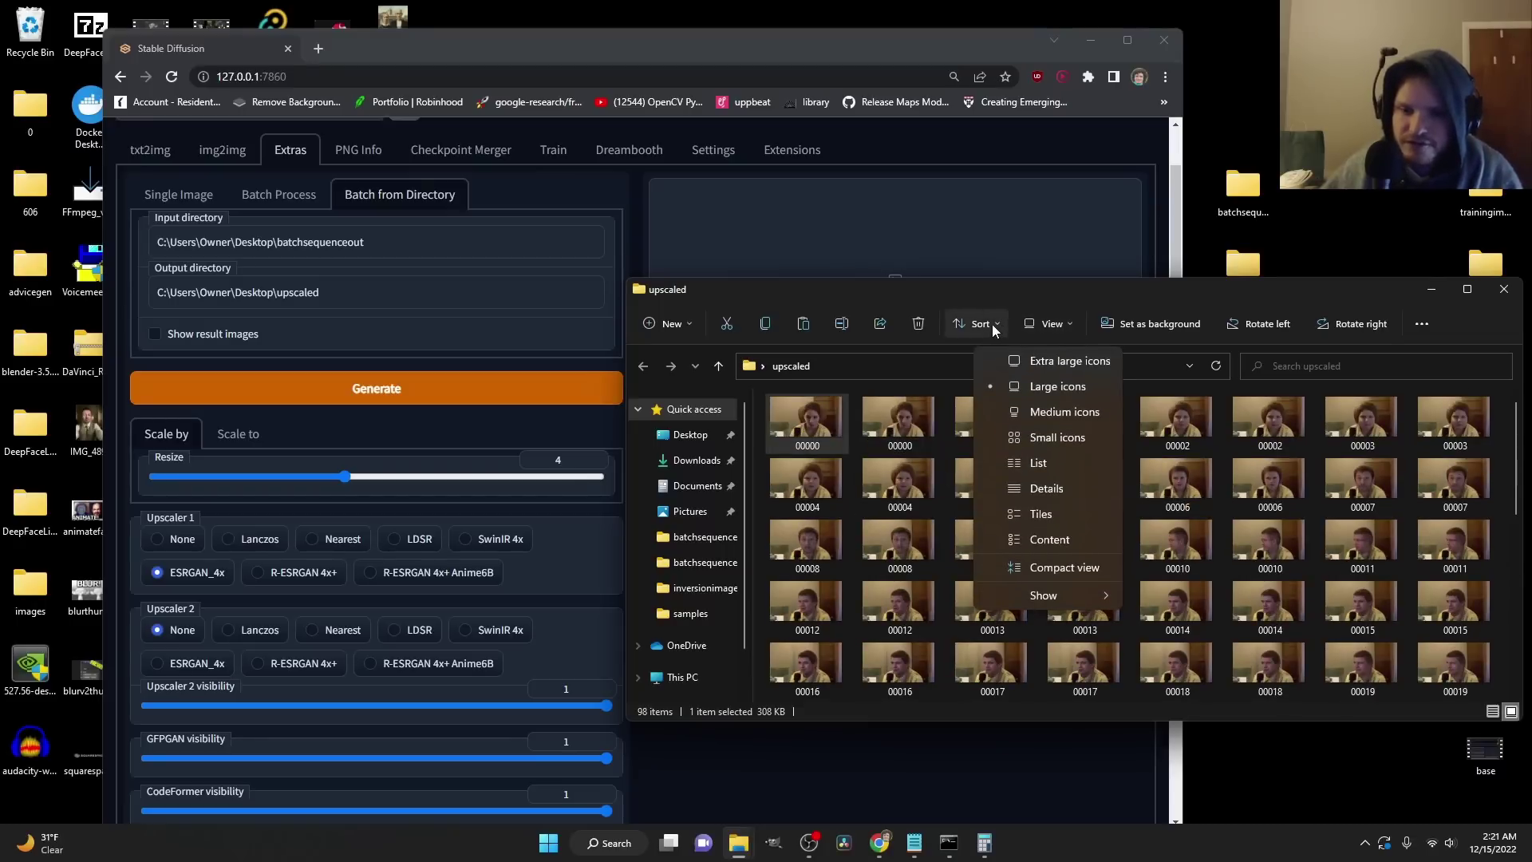
left_click(1045, 489)
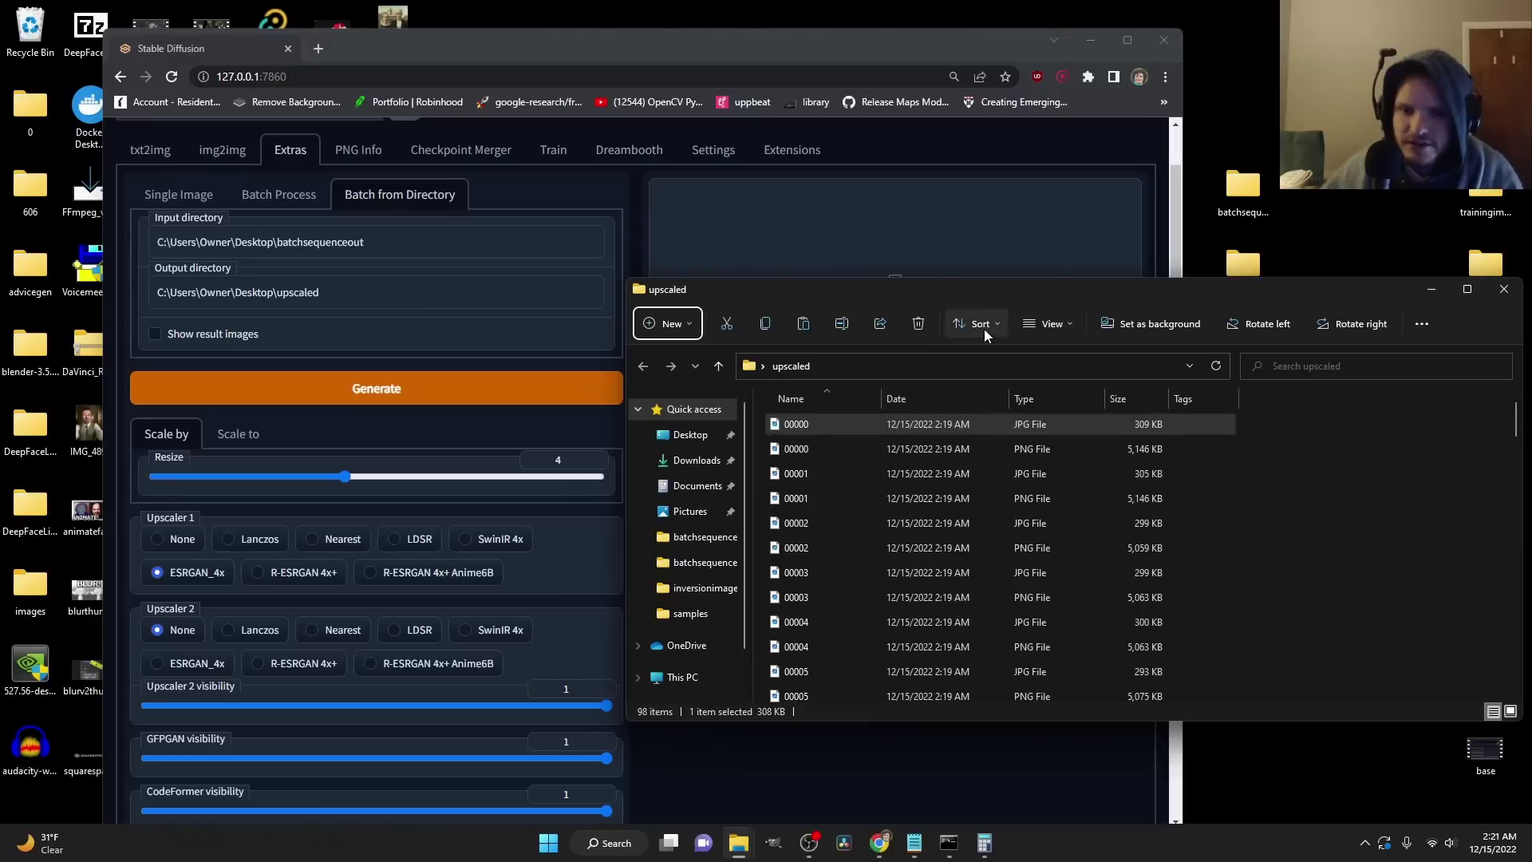
left_click(1118, 405)
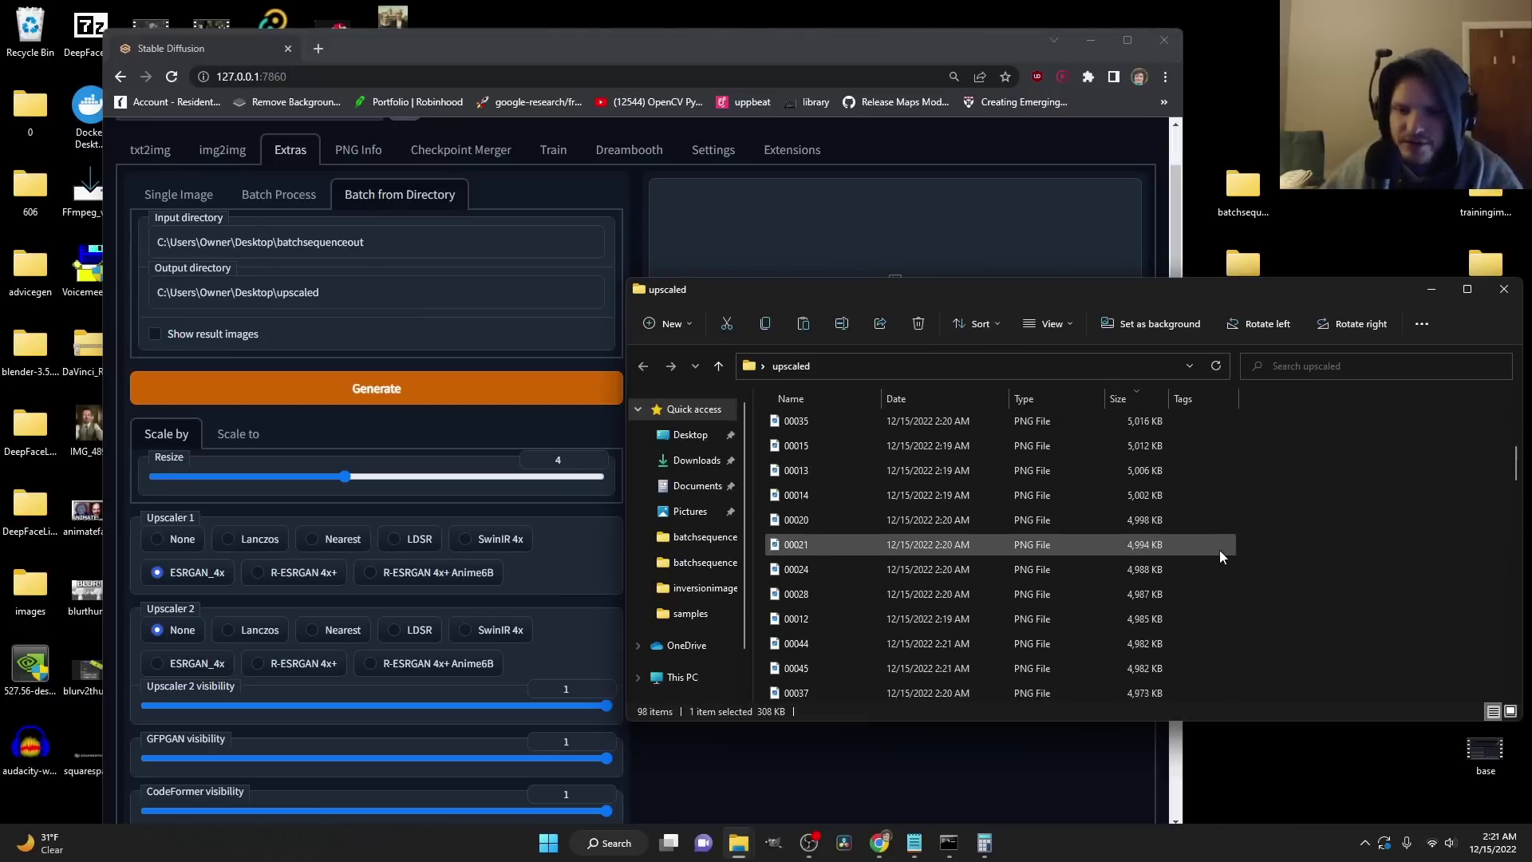
left_click_drag(1273, 430, 1214, 529)
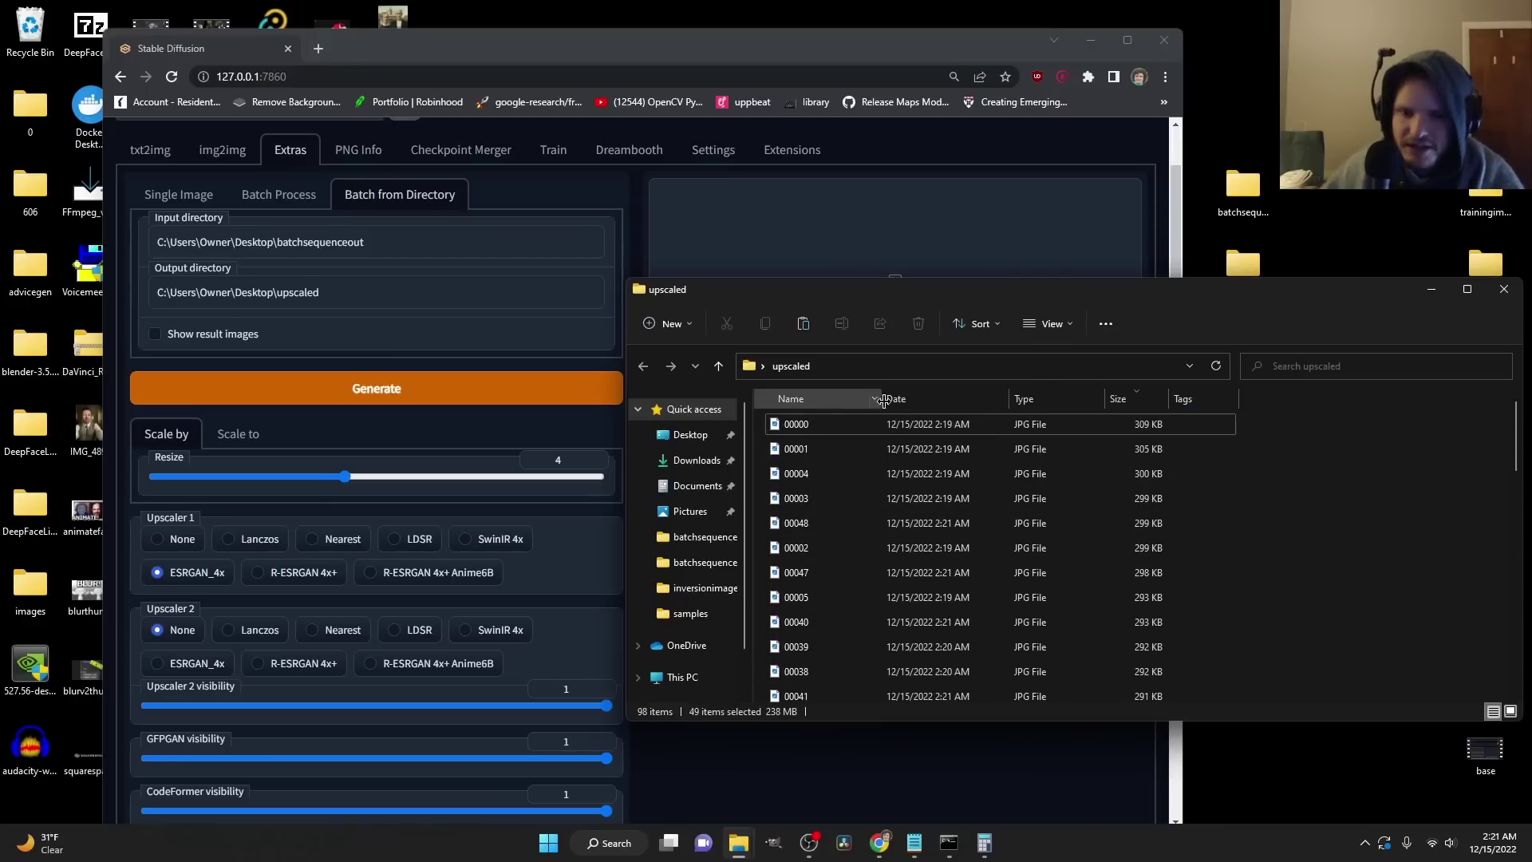
left_click(840, 400)
Step: Open frame 00000.jpg in Photos, flip back and forth through to 00048.jpg, then close Photos
double_click(831, 418)
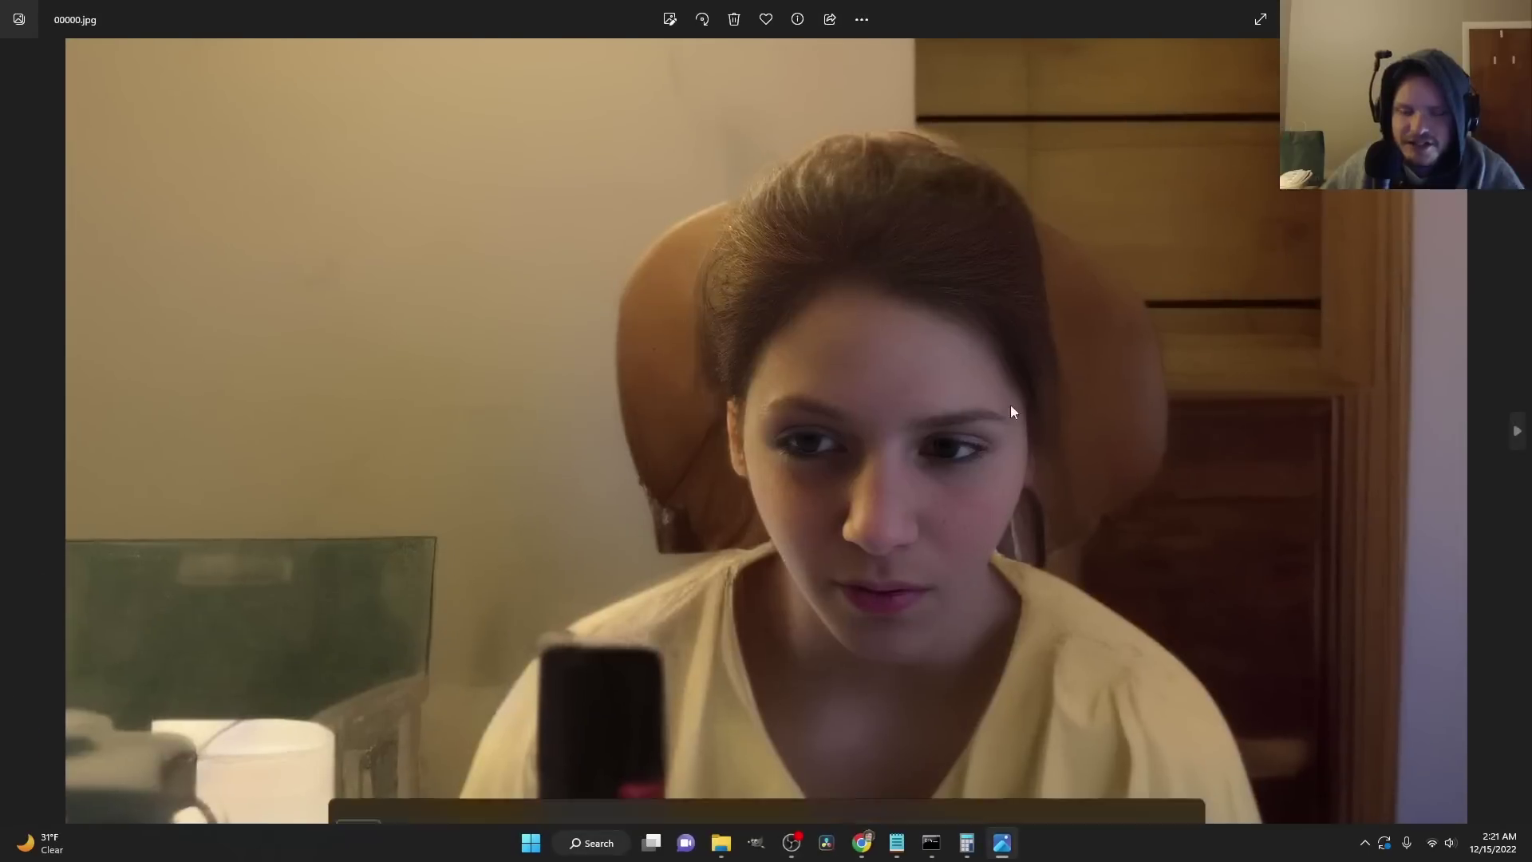
key("Right")
key("Right")
key("Right")
key("Right")
key("Right")
key("Right")
key("Right")
key("Right")
key("Right")
key("Right")
key("Right")
key("Right")
key("Right")
key("Right")
key("Right")
key("Right")
key("Right")
key("Right")
key("Right")
key("Right")
key("Right")
key("Right")
key("Right")
key("Right")
key("Right")
key("Right")
key("Right")
key("Right")
key("Right")
key("Right")
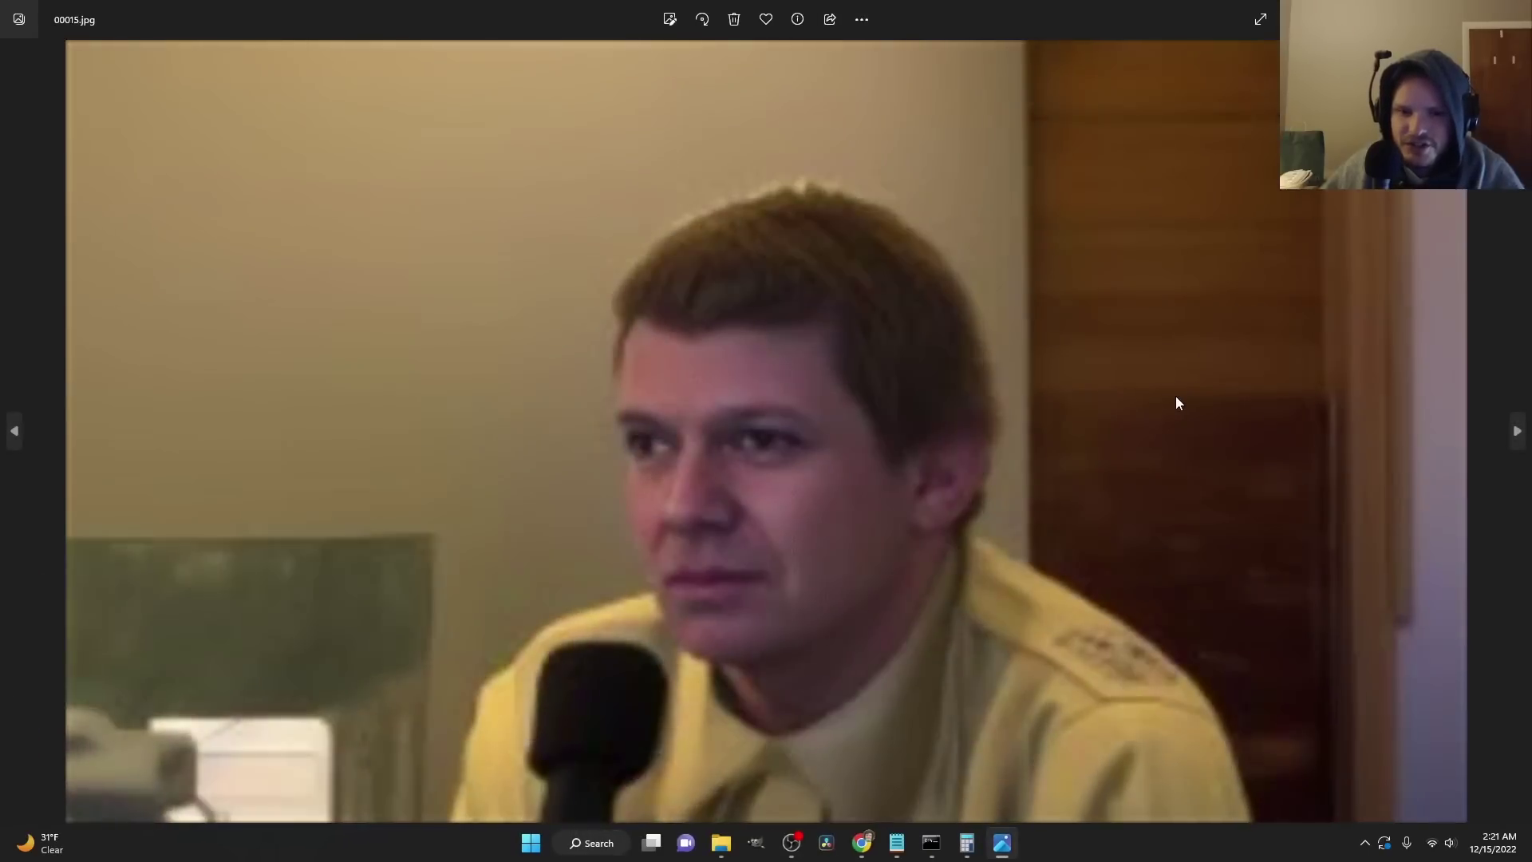
key("Right")
key("Right")
key("Right")
key("Right")
key("Right")
key("Right")
key("Right")
key("Right")
key("Right")
key("Right")
key("Right")
key("Right")
key("Right")
key("Right")
key("Right")
key("Right")
key("Right")
key("Right")
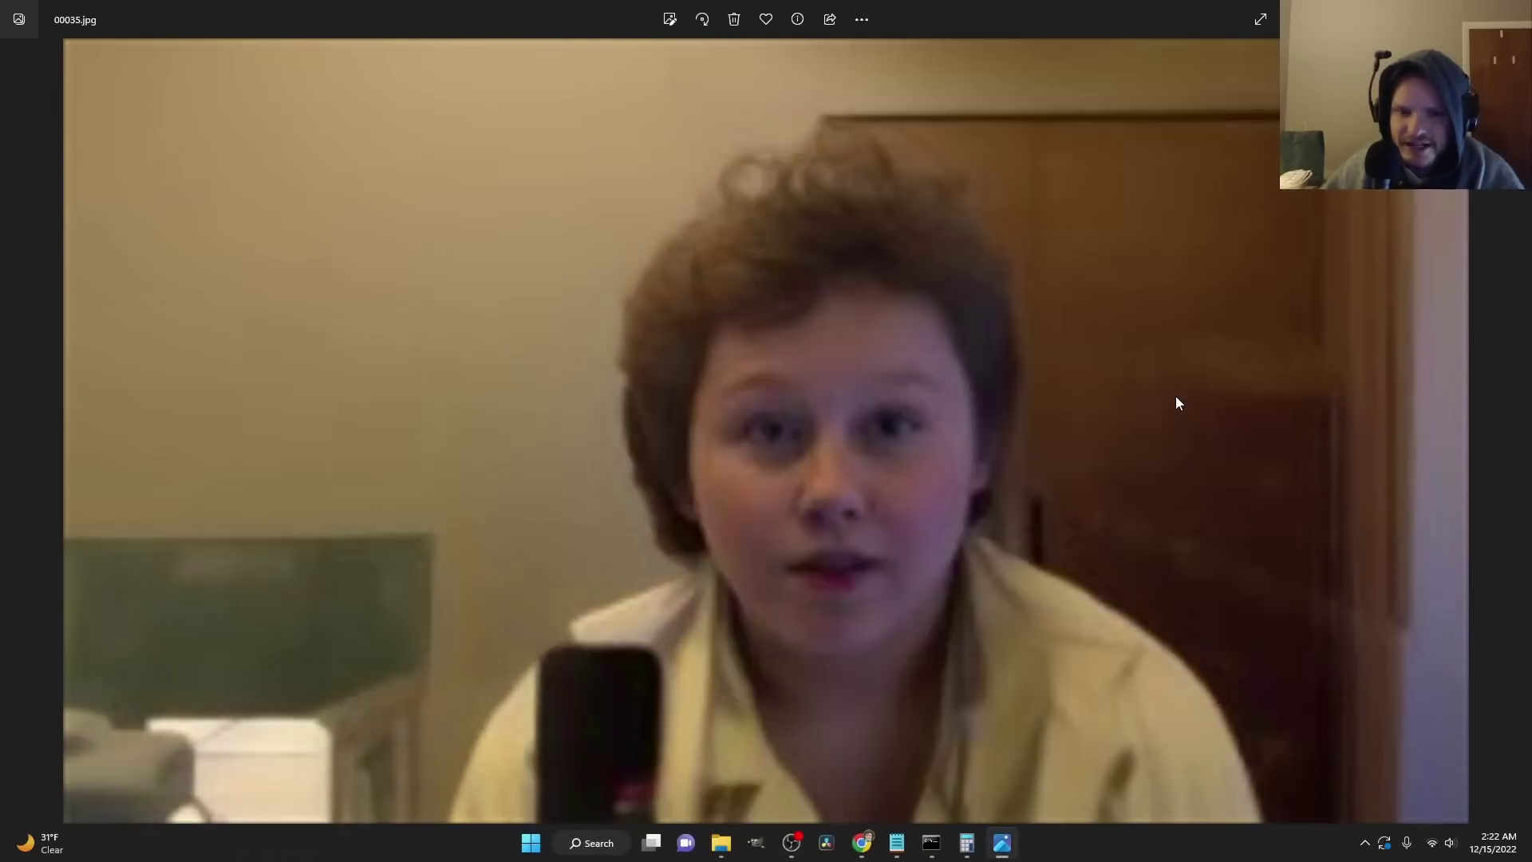
key("Left")
key("Left")
key("Left")
key("Left")
key("Left")
key("Left")
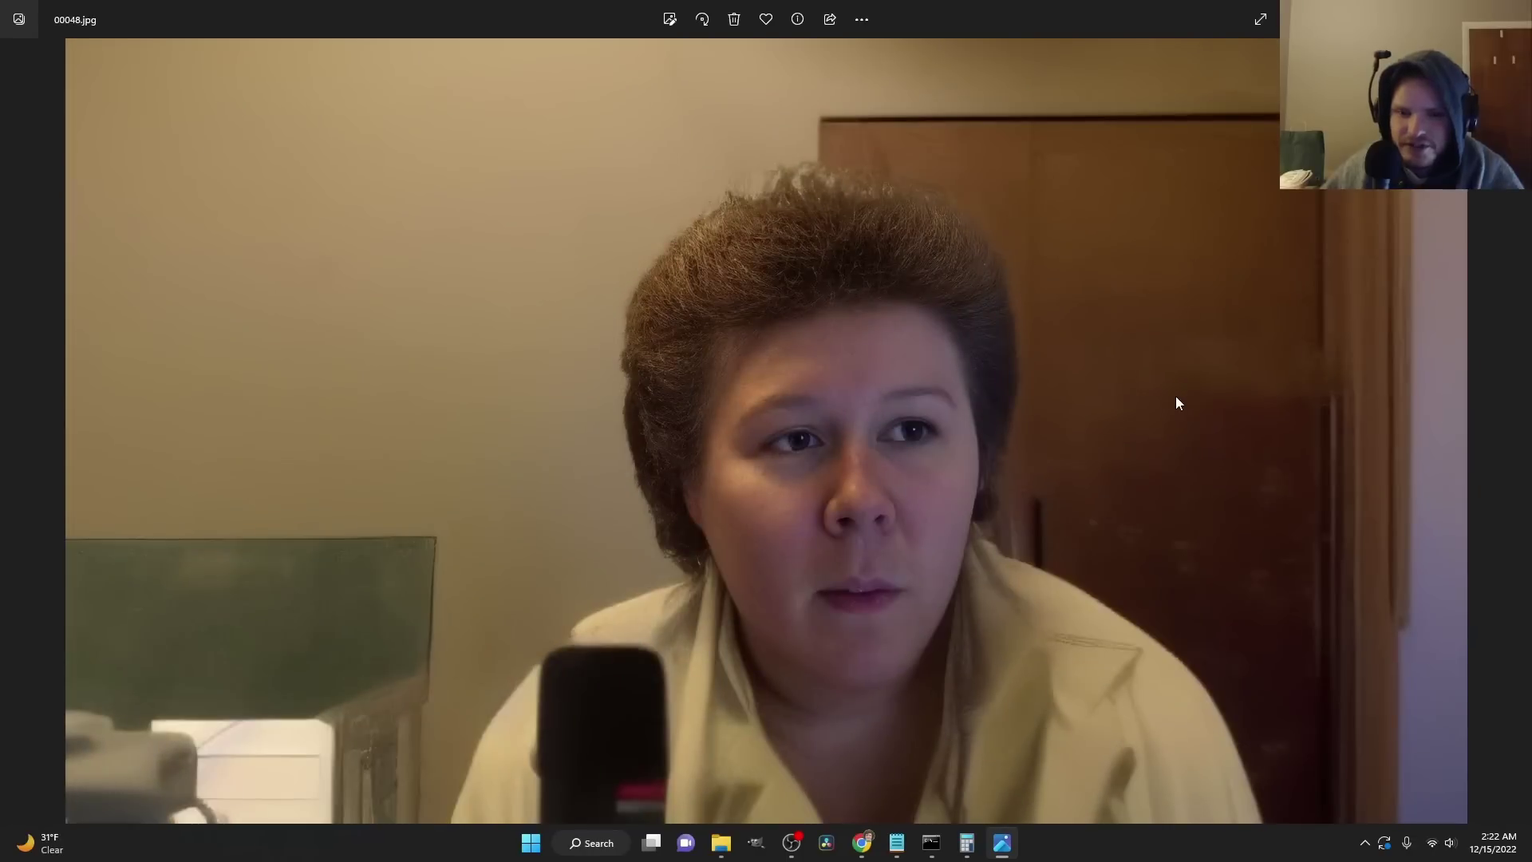
key("Left")
key("Left")
key("Left")
key("Left")
key("Left")
key("Left")
key("Left")
key("Left")
key("Left")
key("Left")
key("Left")
key("Left")
key("Left")
key("Left")
key("Left")
key("Left")
key("Left")
key("Left")
key("Left")
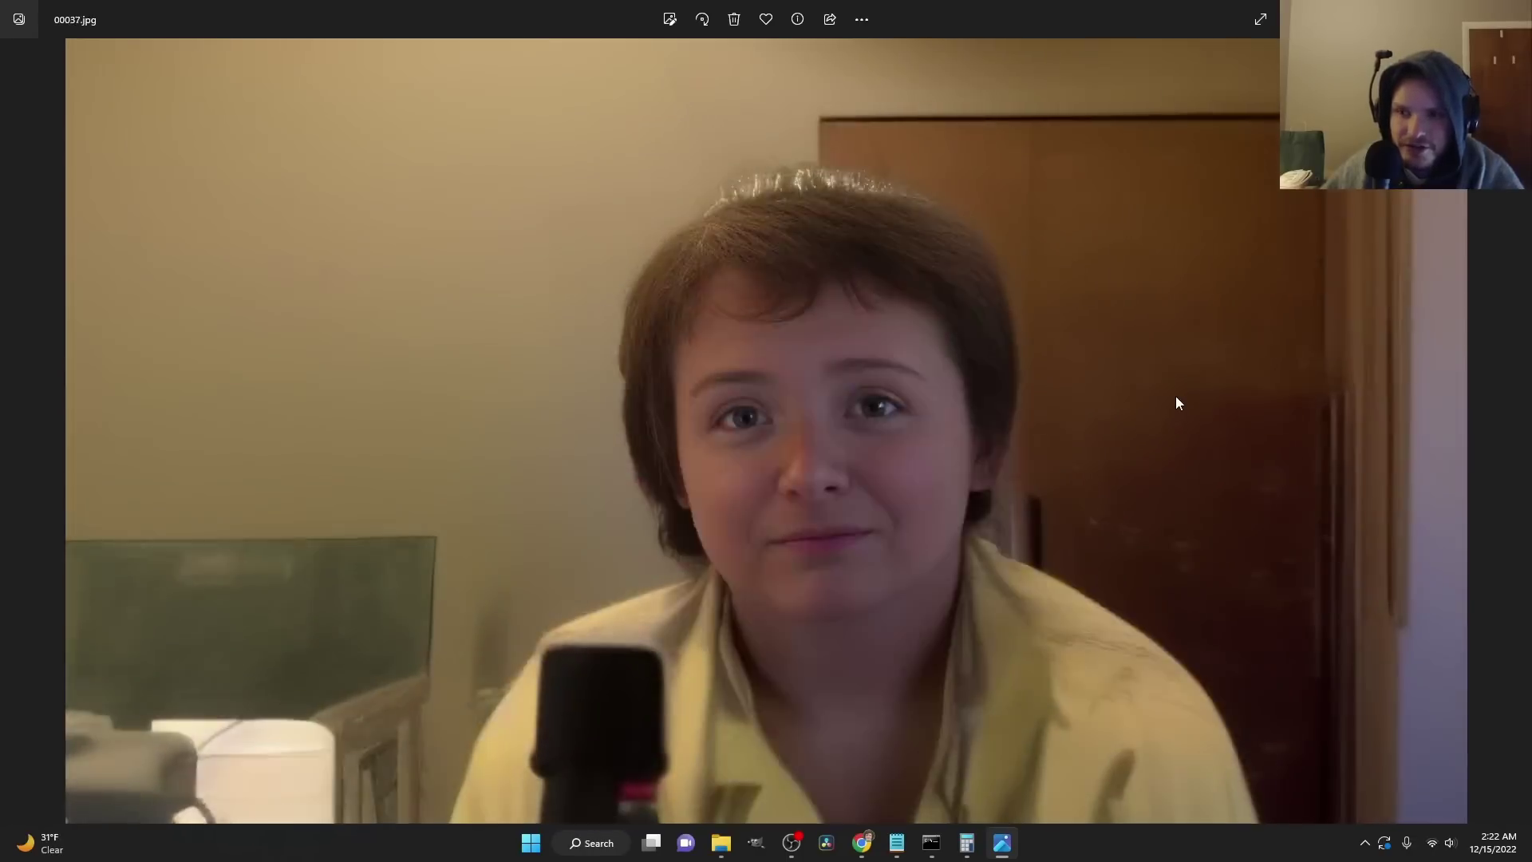
key("Left")
key("Left")
key("Left")
key("Left")
key("Left")
key("Left")
key("Left")
key("Left")
key("Left")
key("Left")
key("Left")
key("Left")
key("Left")
key("Left")
key("Left")
key("Left")
key("Left")
key("Left")
key("Left")
key("Left")
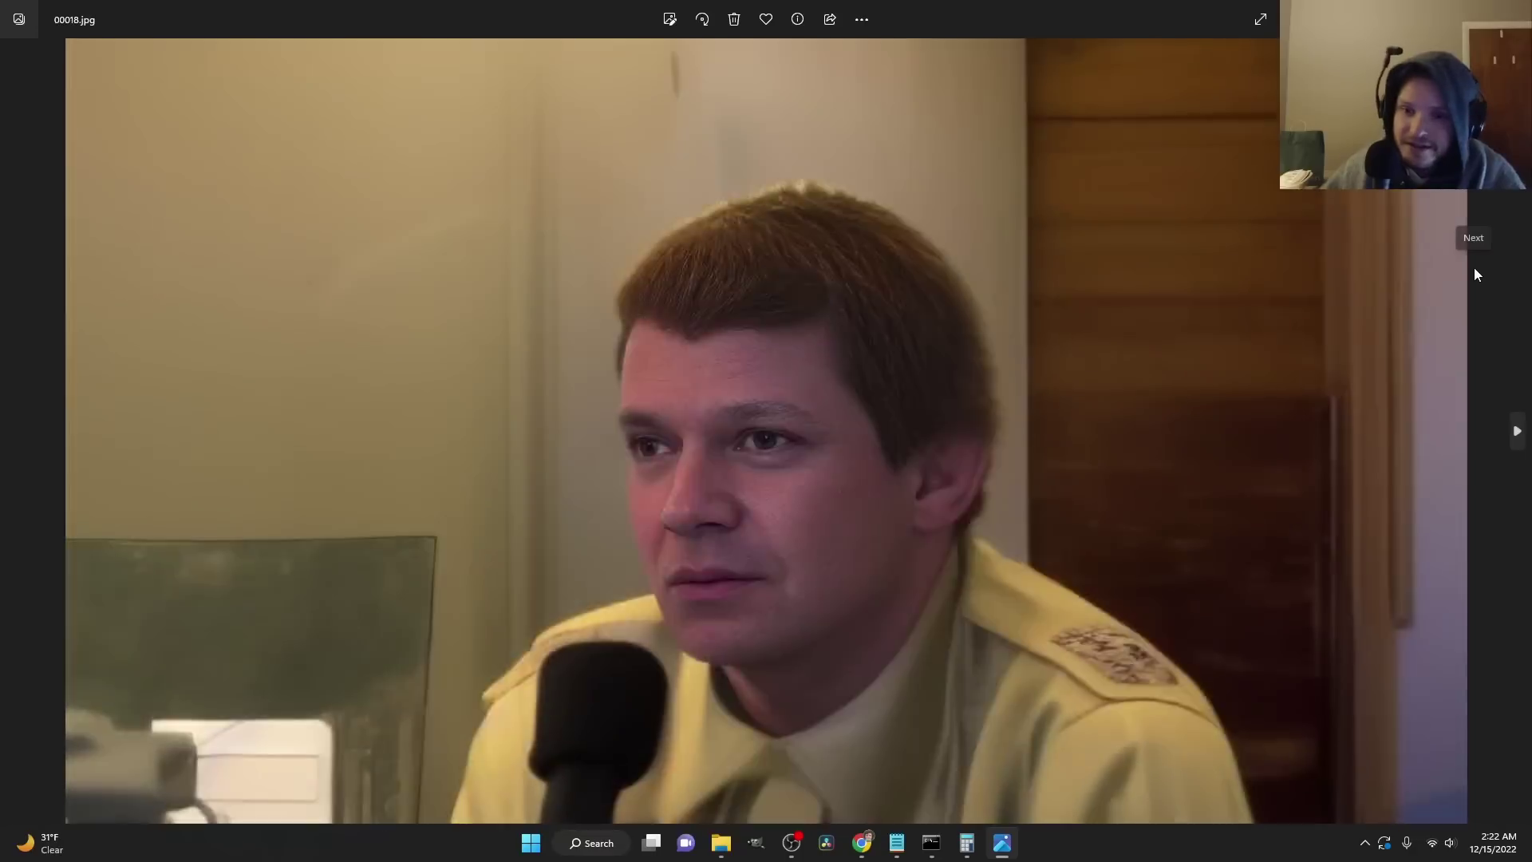
key("Left")
key("Left")
key("Left")
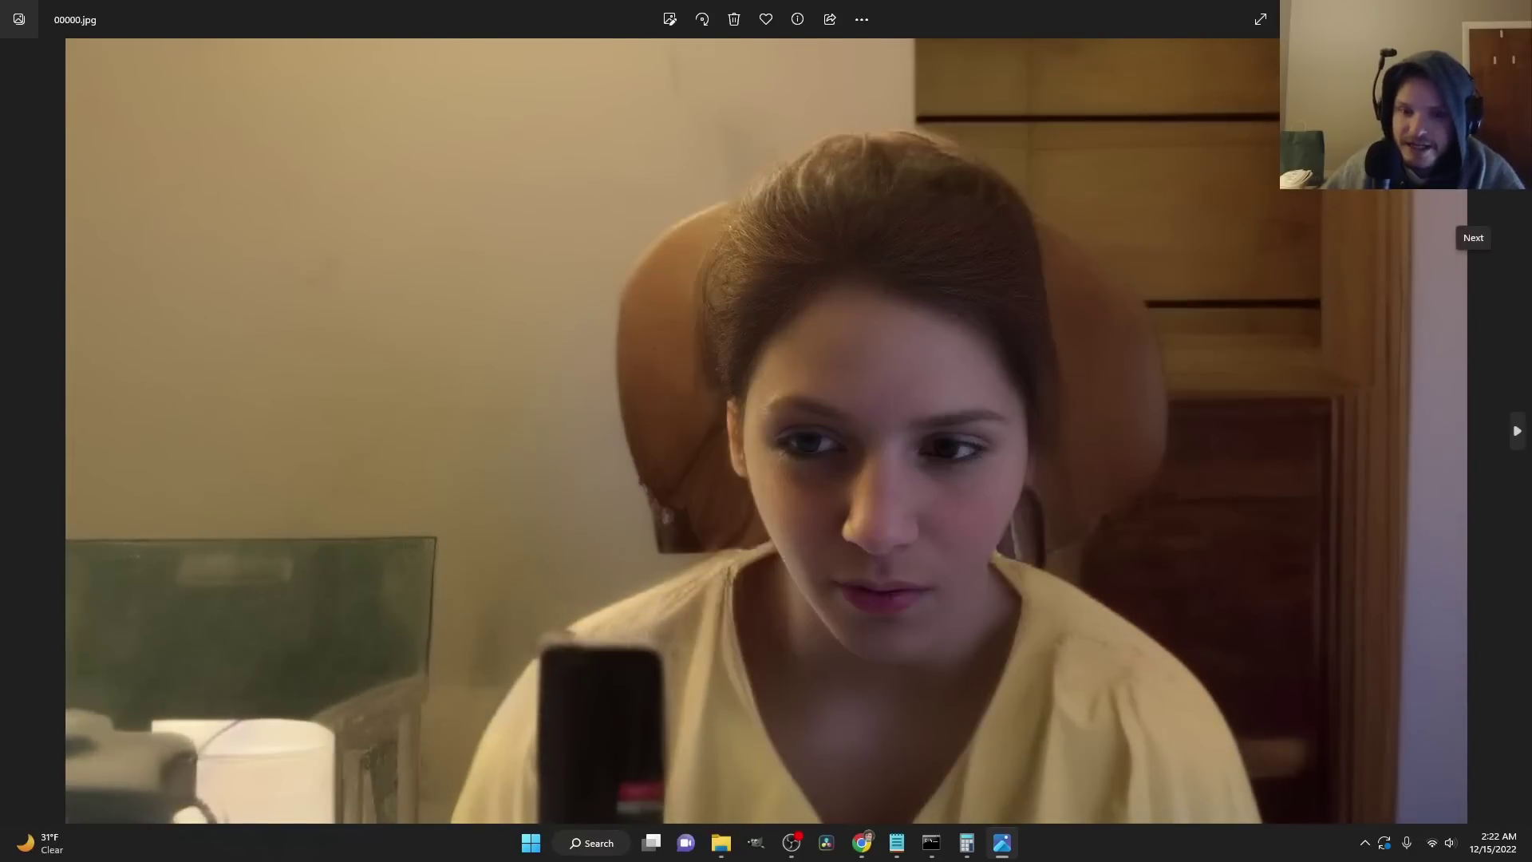
key("Right")
key("Right")
key("Right")
key("Right")
key("Right")
key("Right")
key("Right")
key("Right")
key("Right")
key("Right")
key("Right")
key("Right")
key("Right")
key("Right")
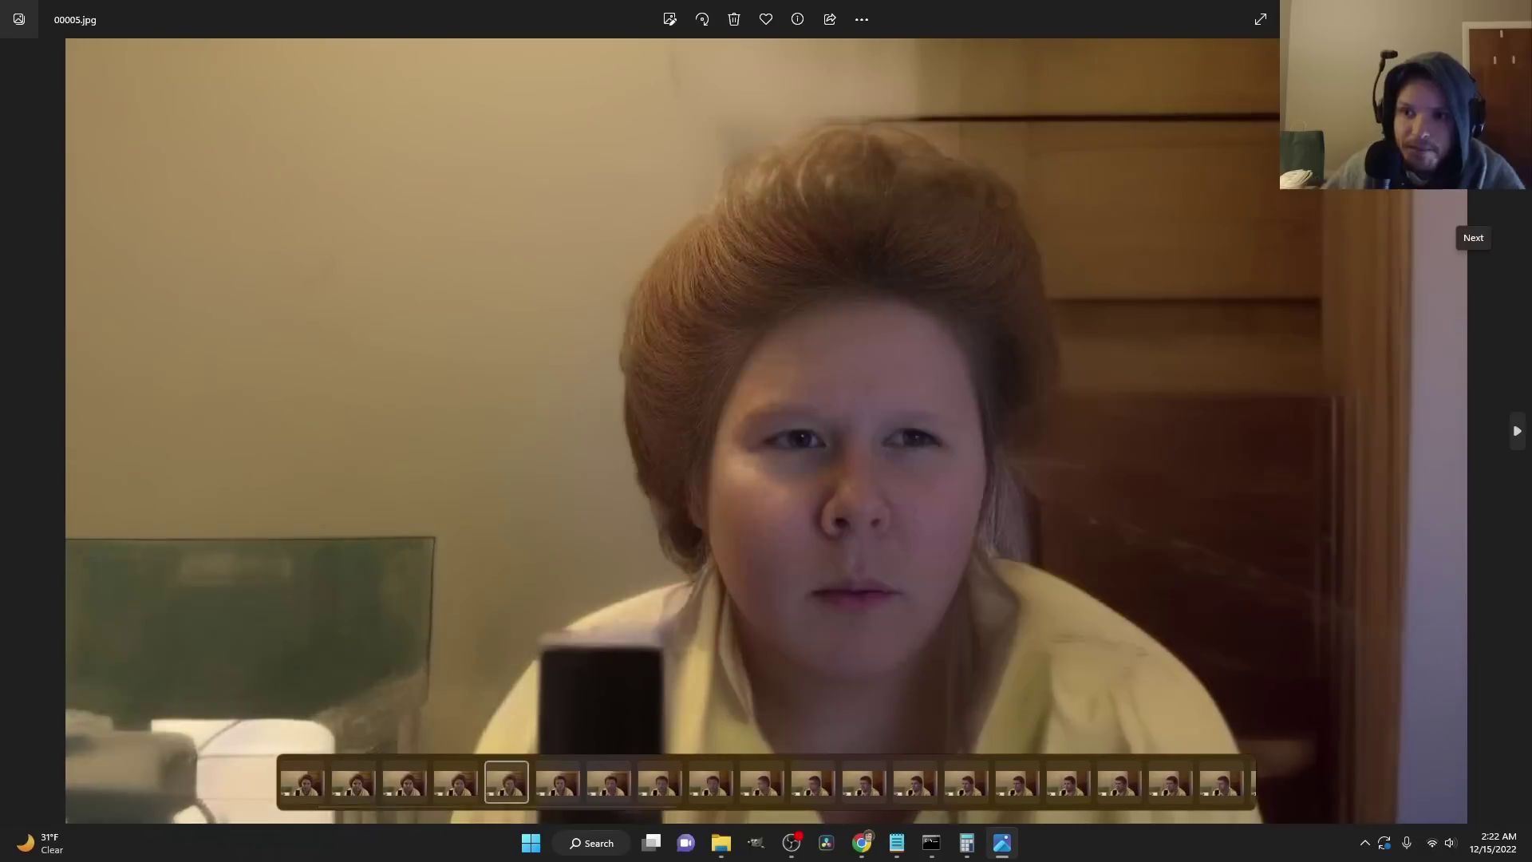
key("Right")
key("Right")
key("Right")
key("Right")
key("Right")
key("Right")
key("Right")
key("Right")
key("Right")
key("Right")
key("Right")
key("Right")
key("Right")
key("Right")
key("Right")
key("Right")
key("Right")
key("Right")
key("Right")
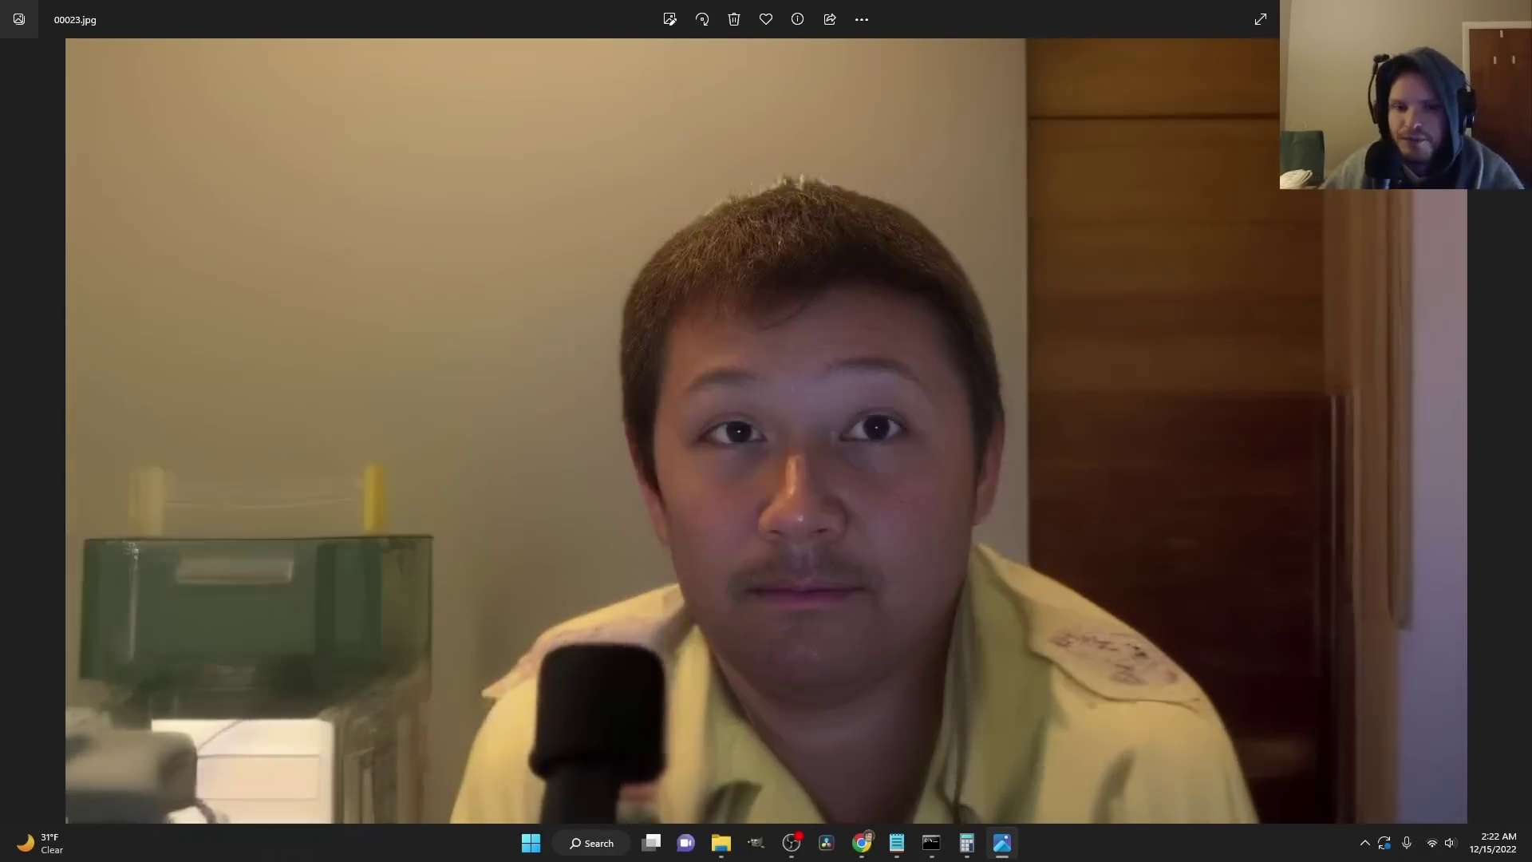
key("Right")
key("Right")
key("Right")
key("Right")
key("Right")
key("Right")
key("Right")
key("Right")
key("Right")
key("Right")
key("Right")
key("Right")
key("Right")
key("Right")
key("Right")
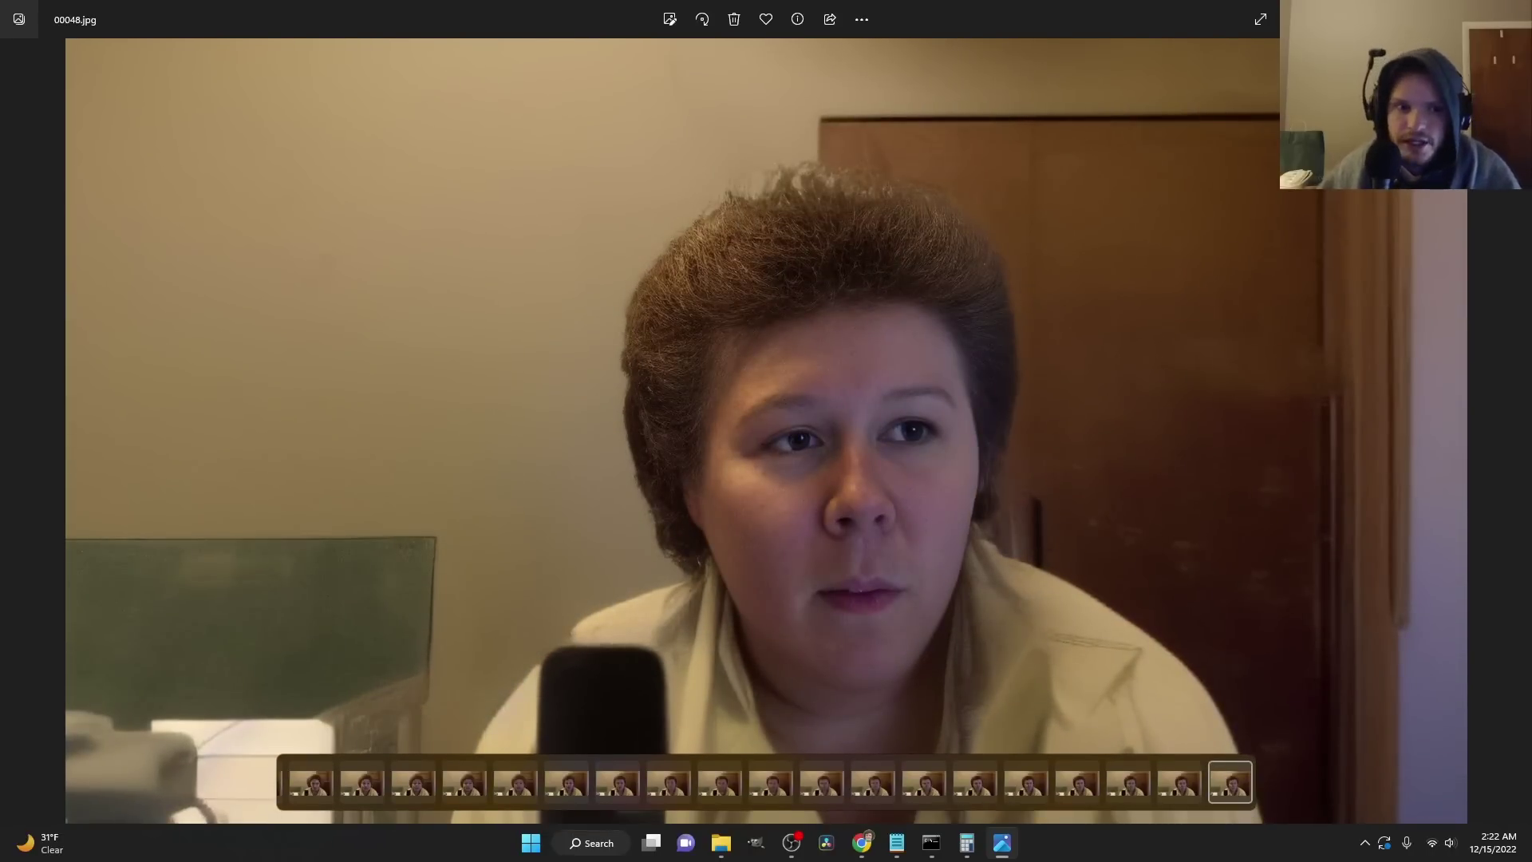
key("alt+F4")
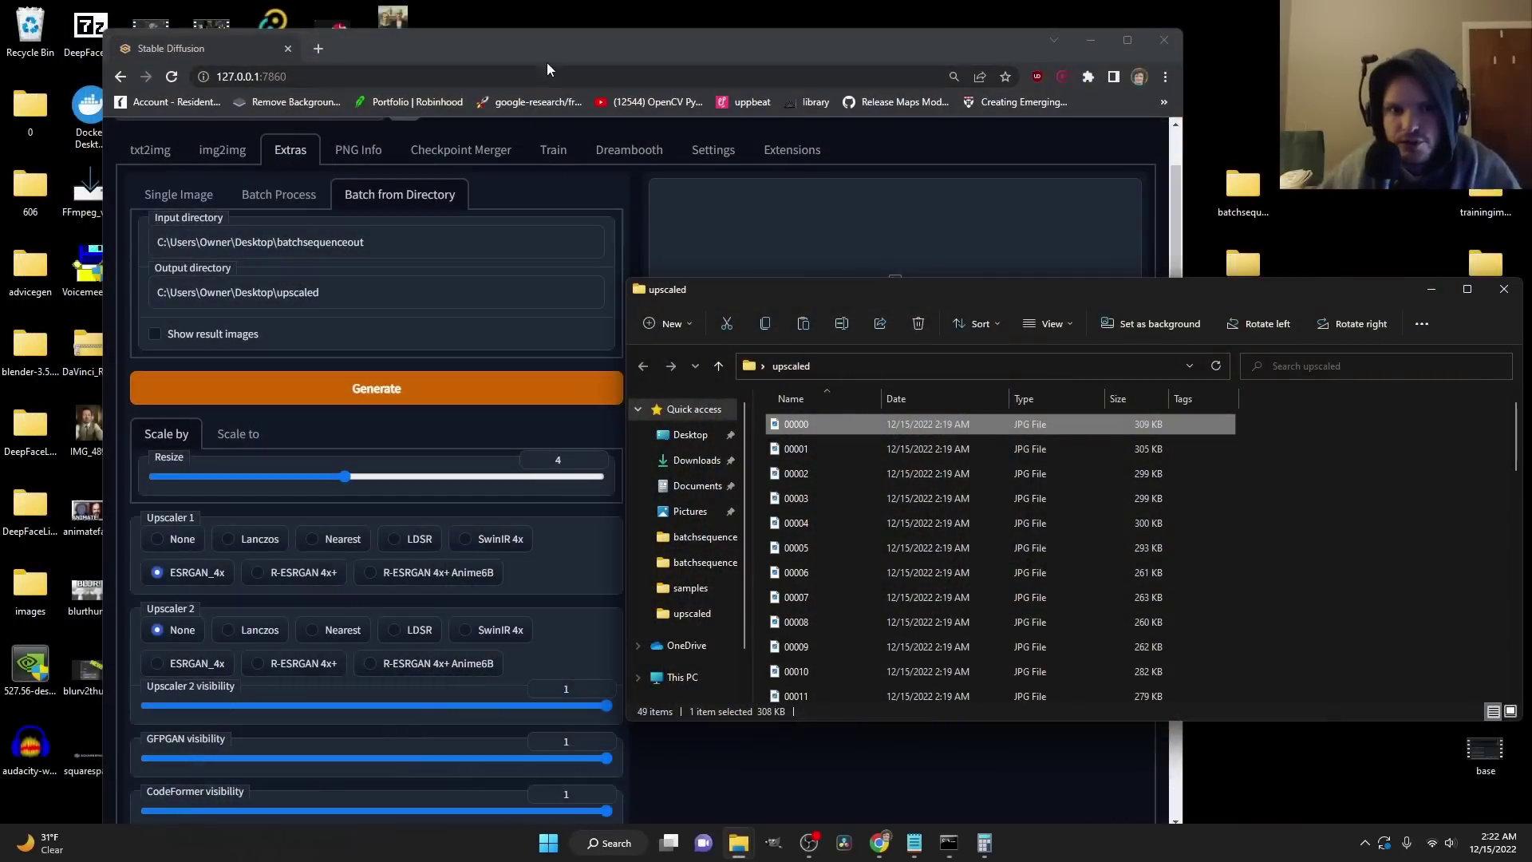
Step: Maximize the Stable Diffusion browser window and go to the Batch img2img settings
left_click(548, 55)
double_click(549, 56)
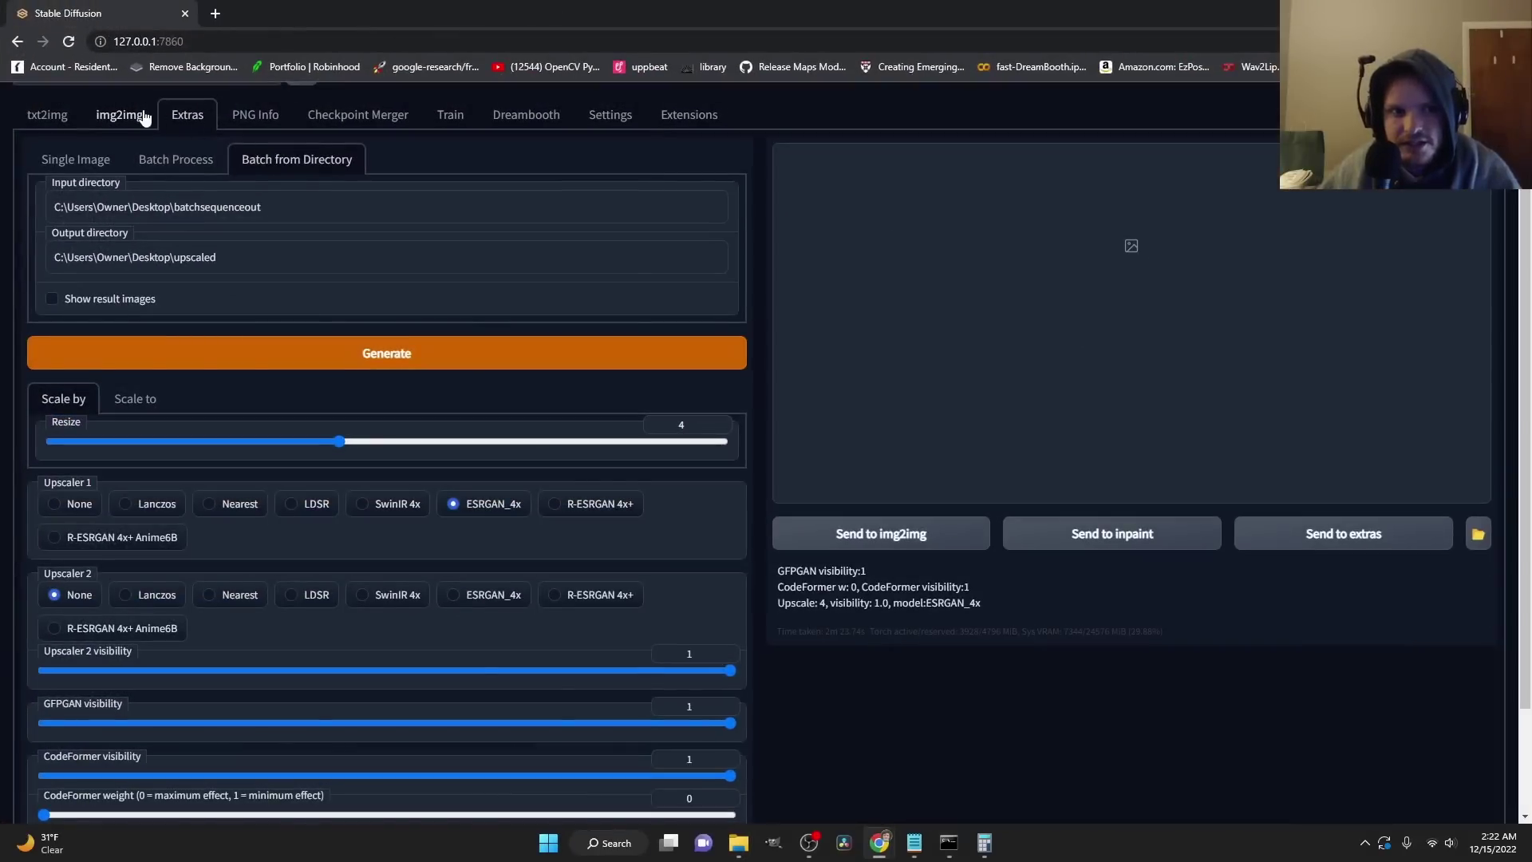
left_click(142, 117)
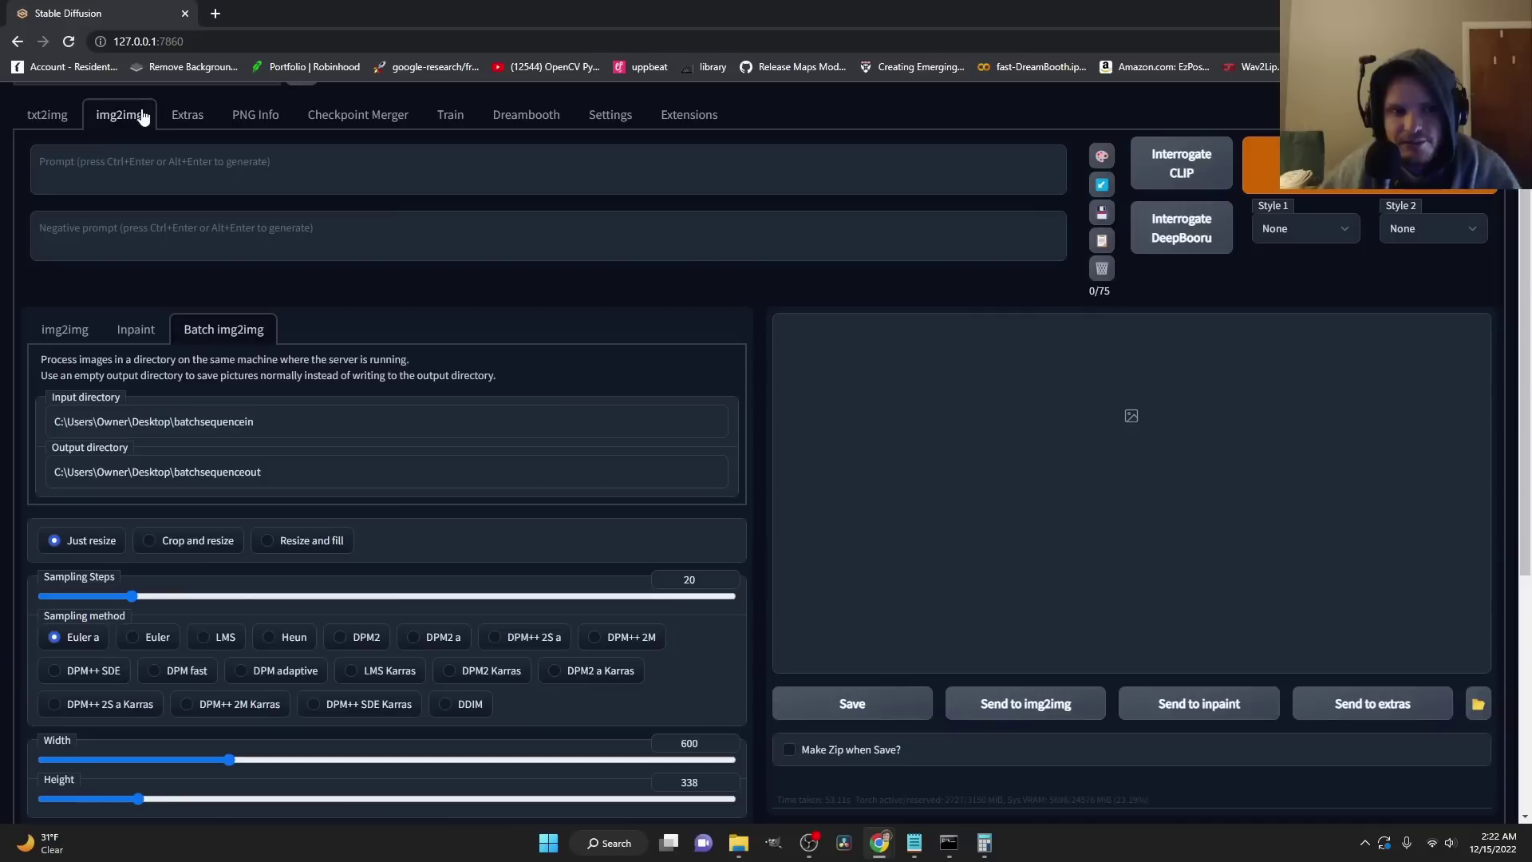
left_click(146, 176)
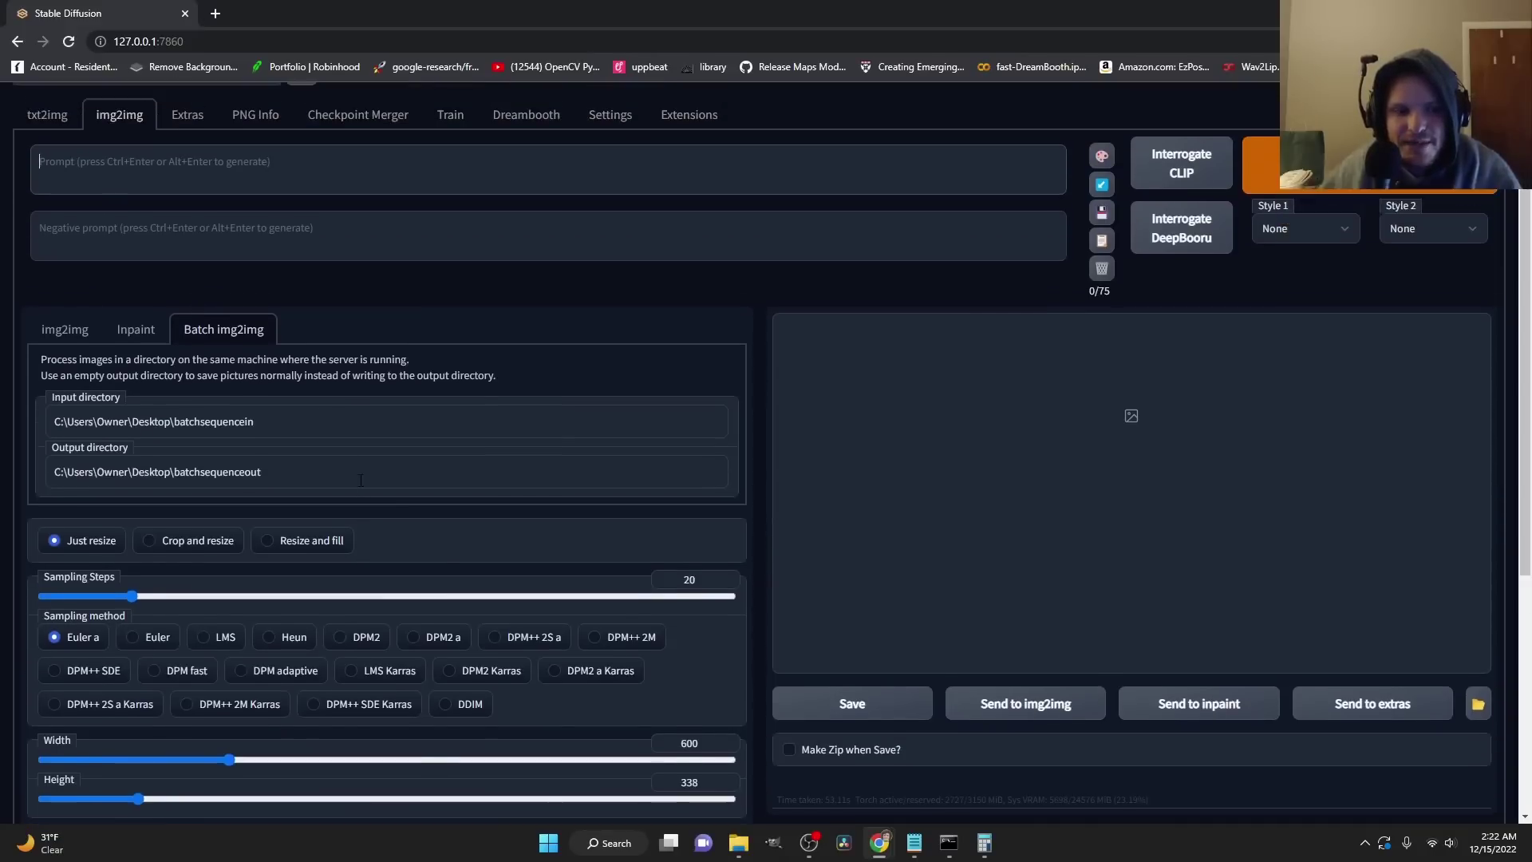
scroll(355, 471, "down", 5)
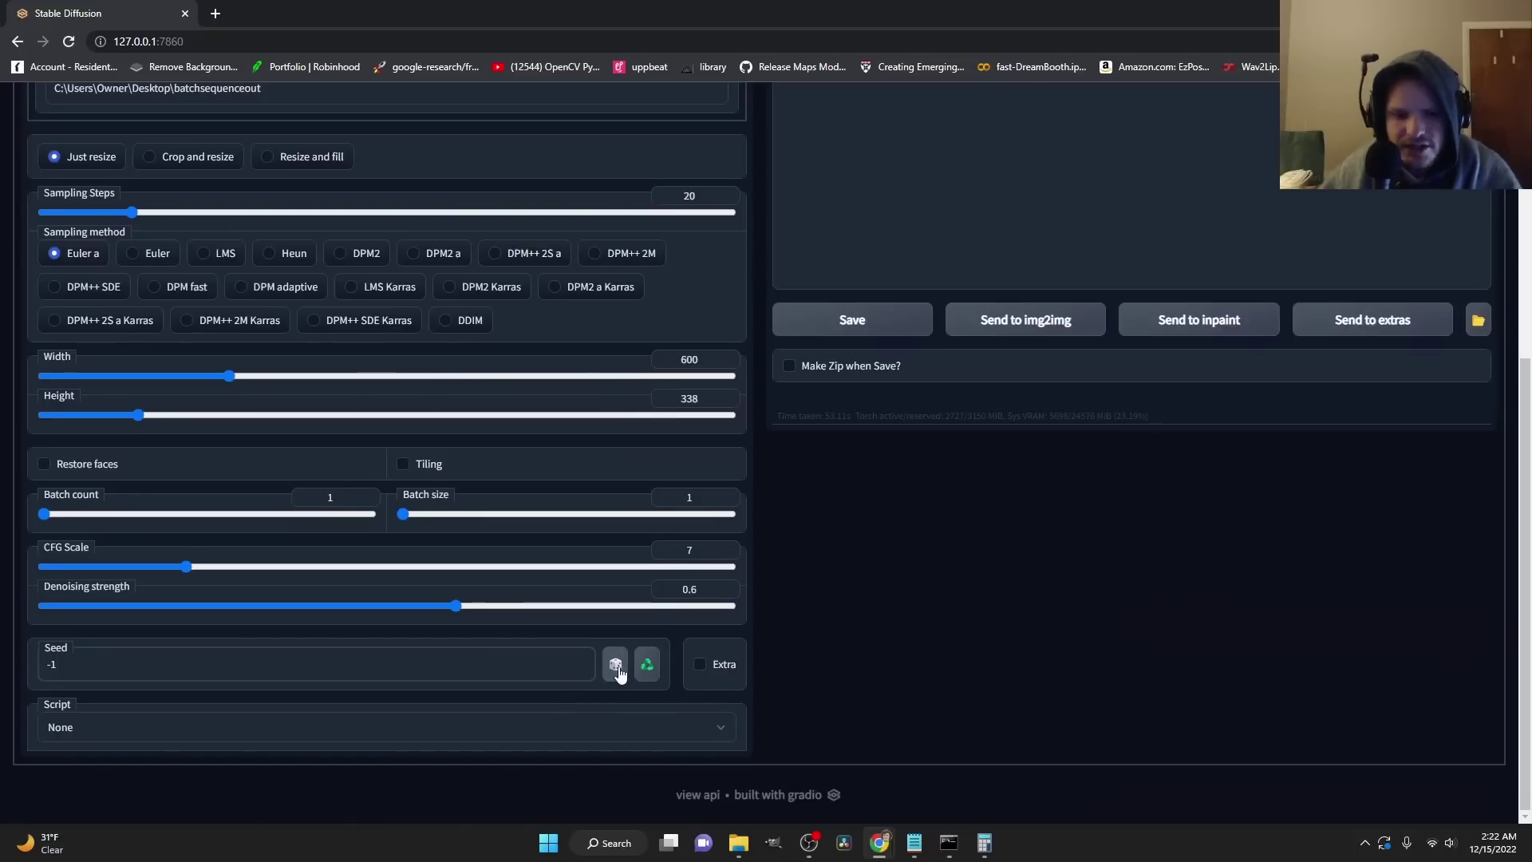
Step: Reuse the last seed 71226837 and leave the Extra seed options switched off
left_click(644, 668)
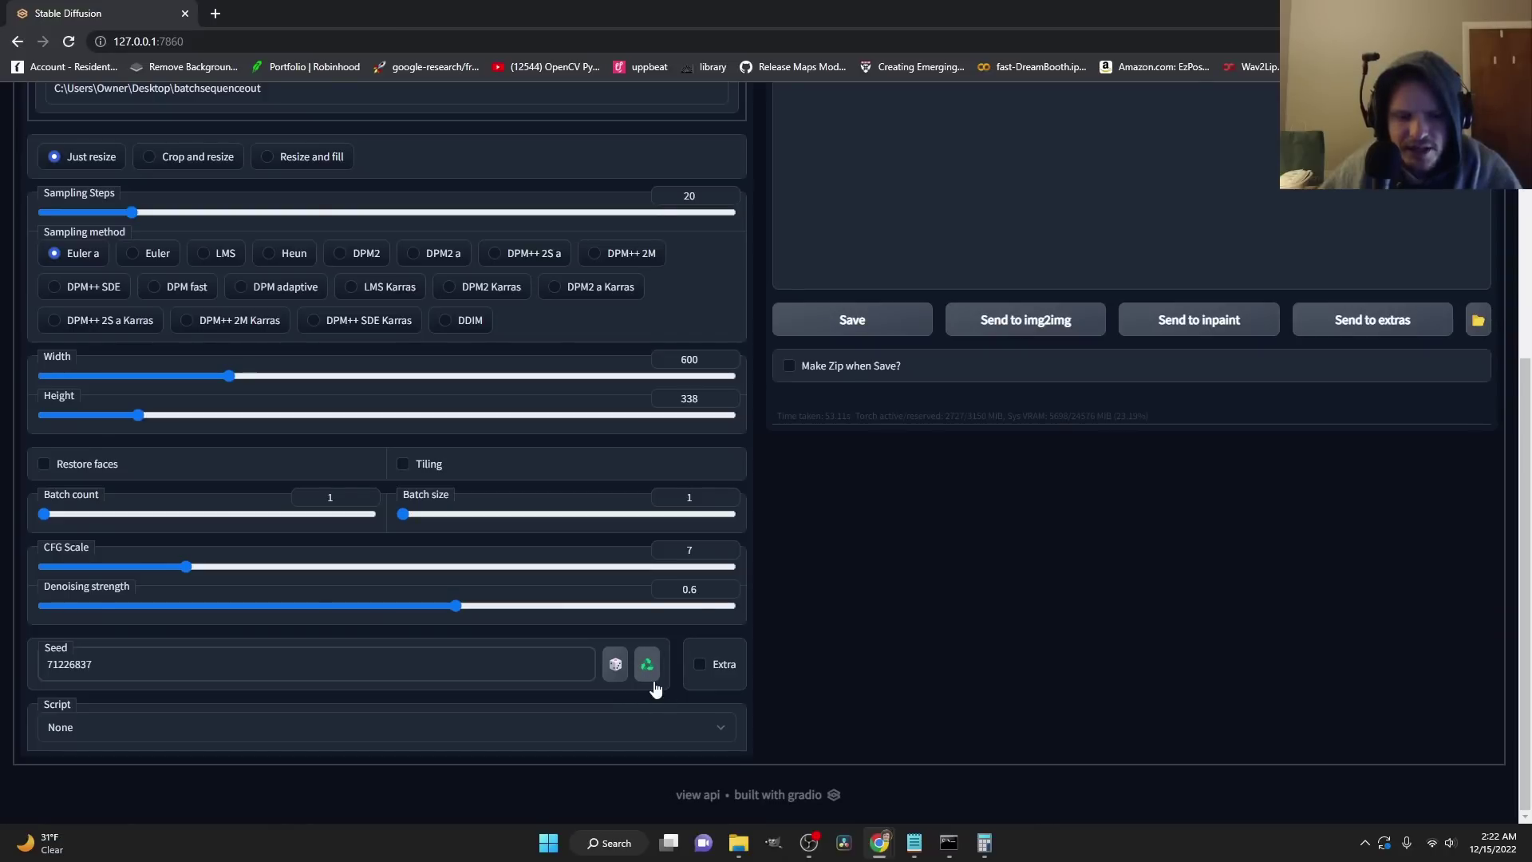
left_click(615, 666)
left_click(646, 670)
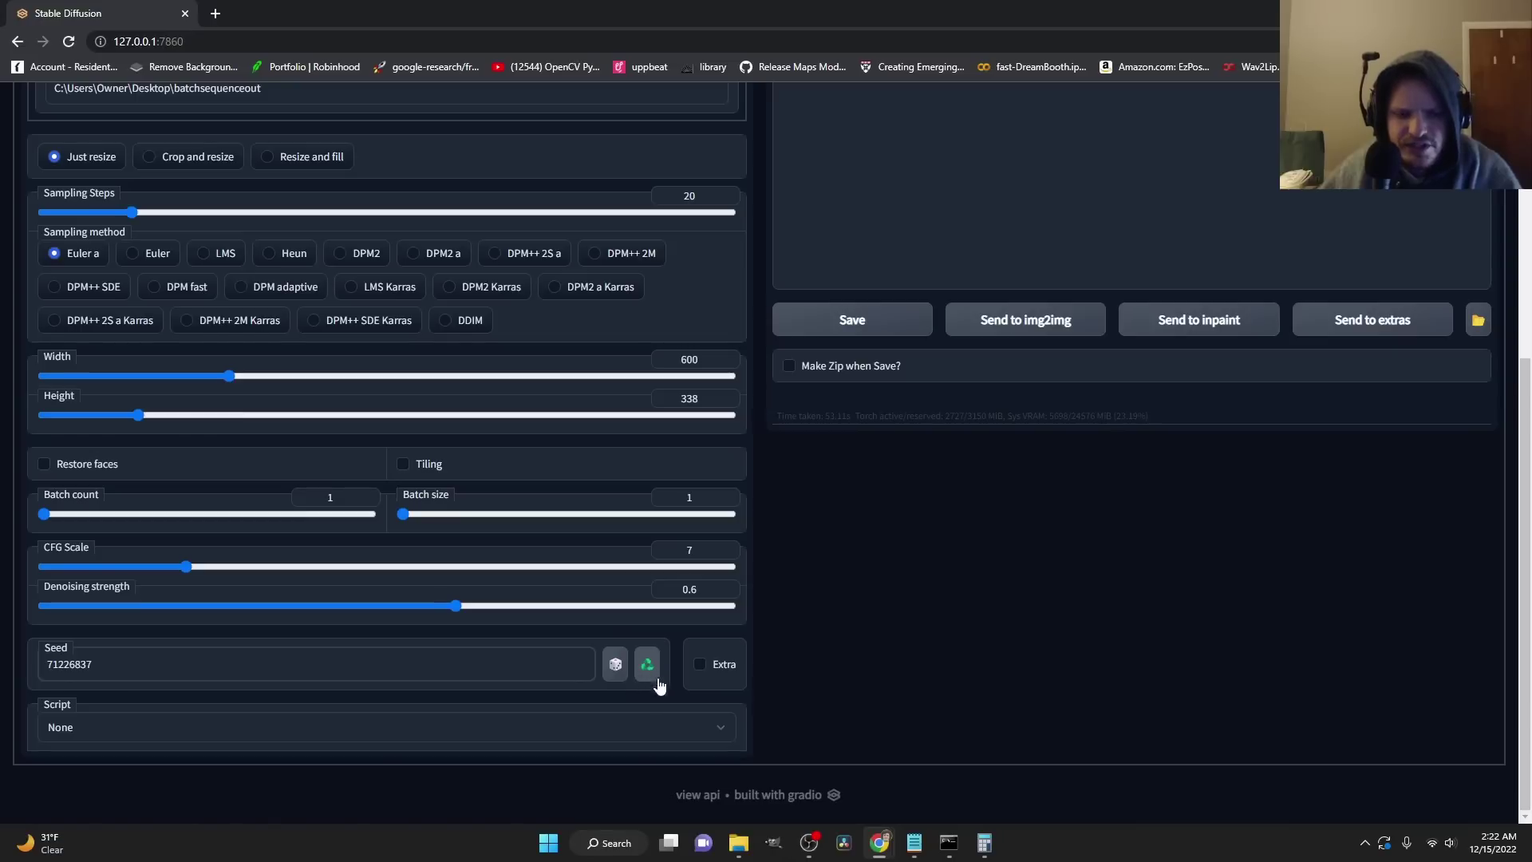
left_click(700, 664)
scroll(702, 671, "down", 2)
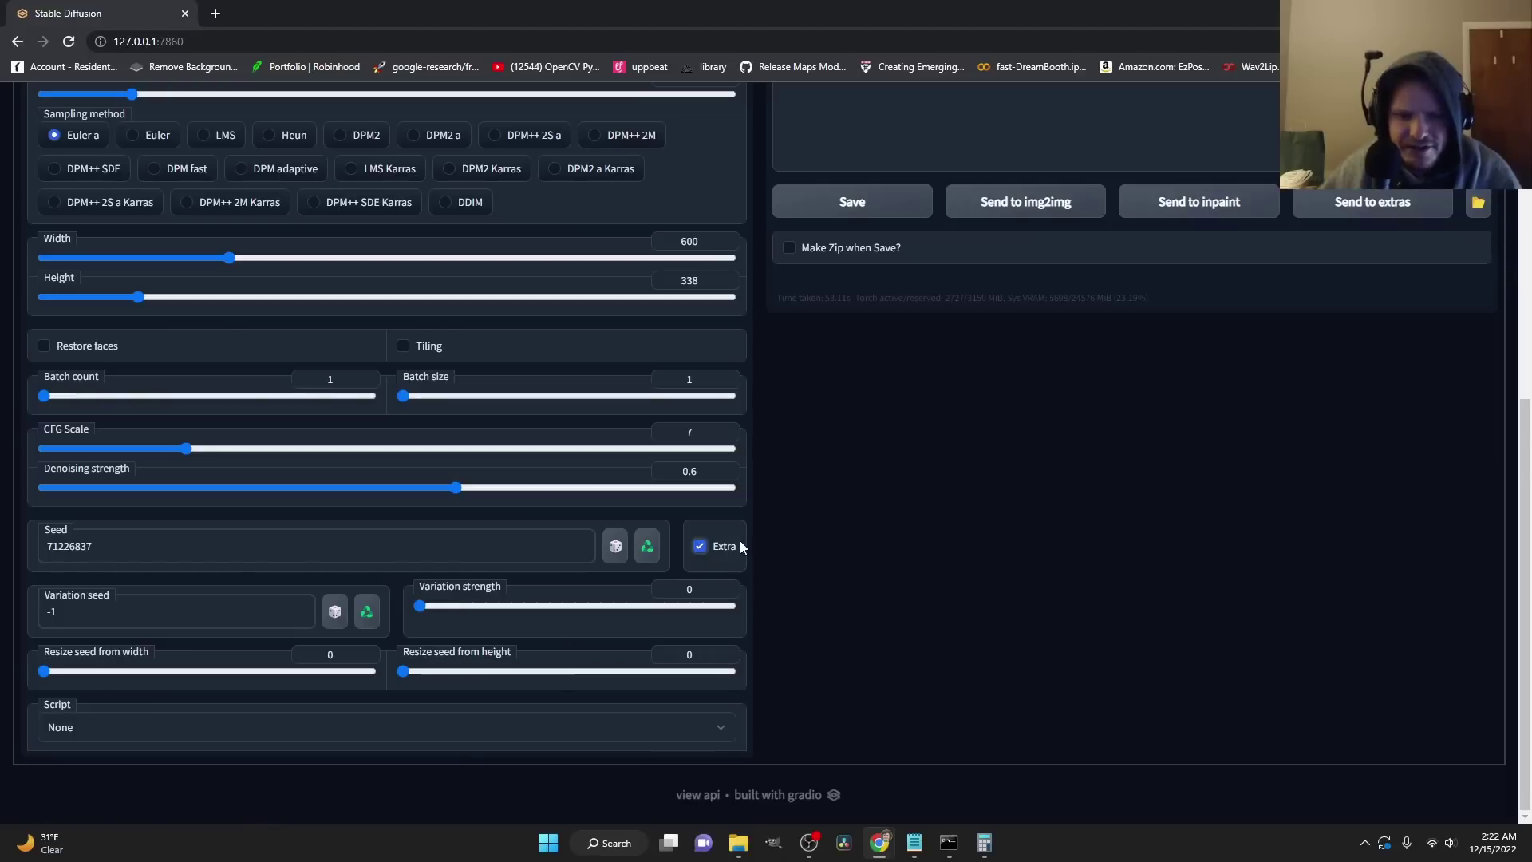
left_click(700, 545)
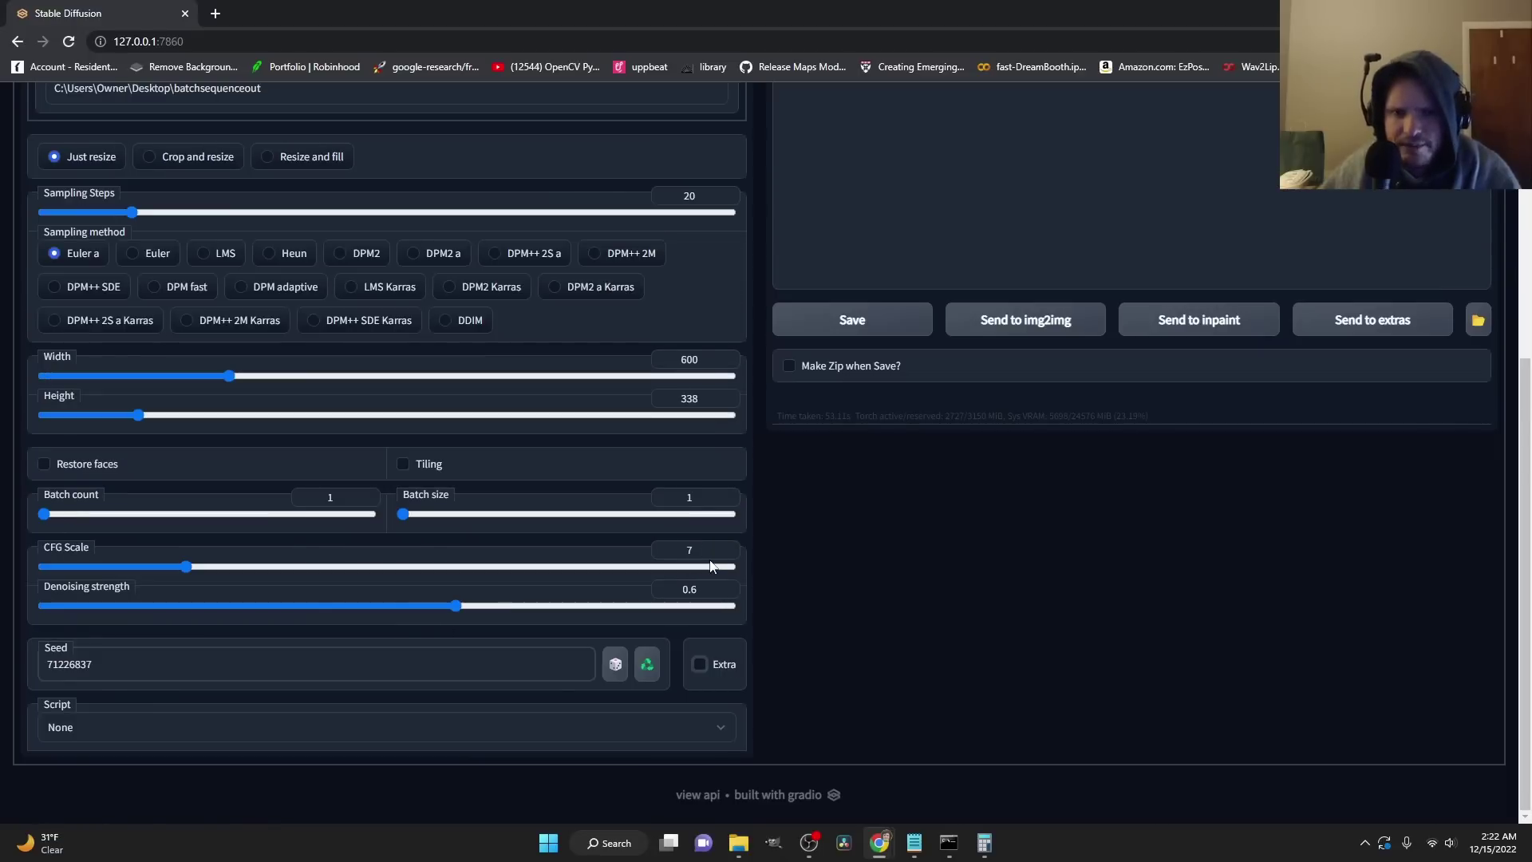